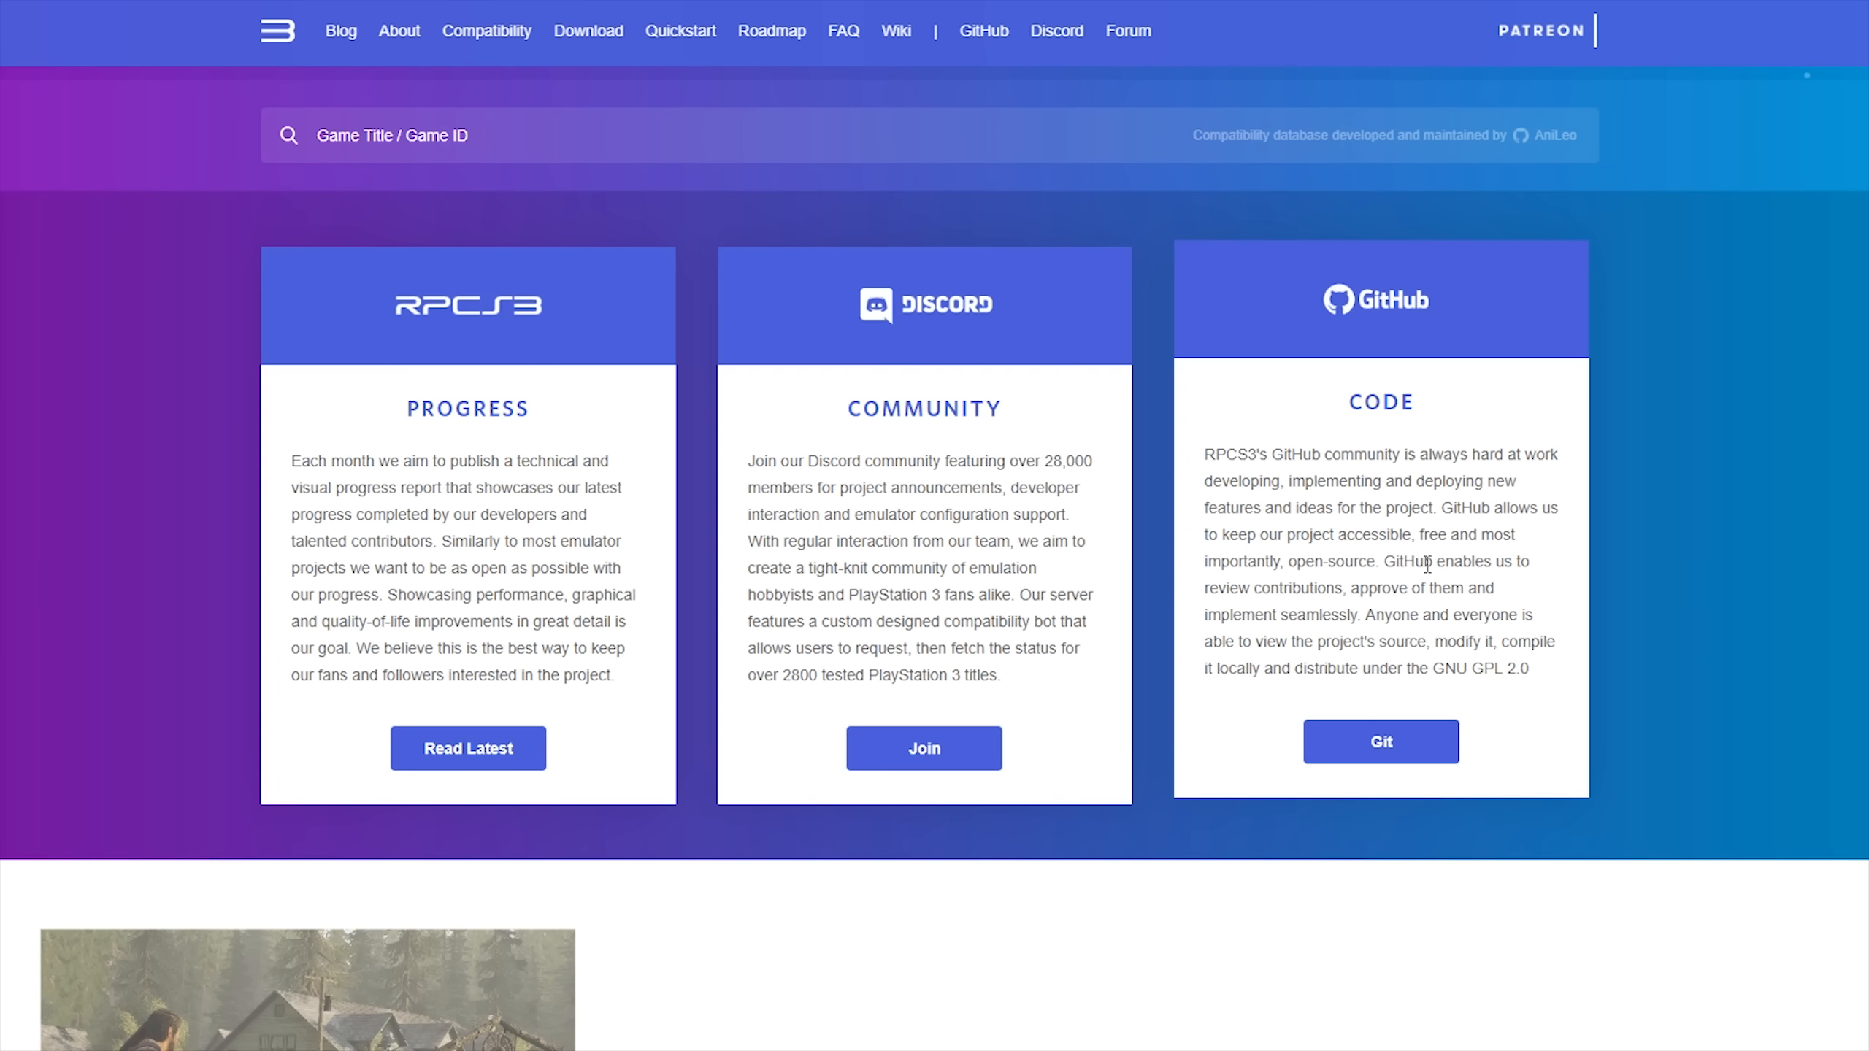
- Download the Windows build v0.0.5-7019 Alpha from the RPCS3 website and open the downloaded 7z archive
scroll(1422, 511, "up", 10)
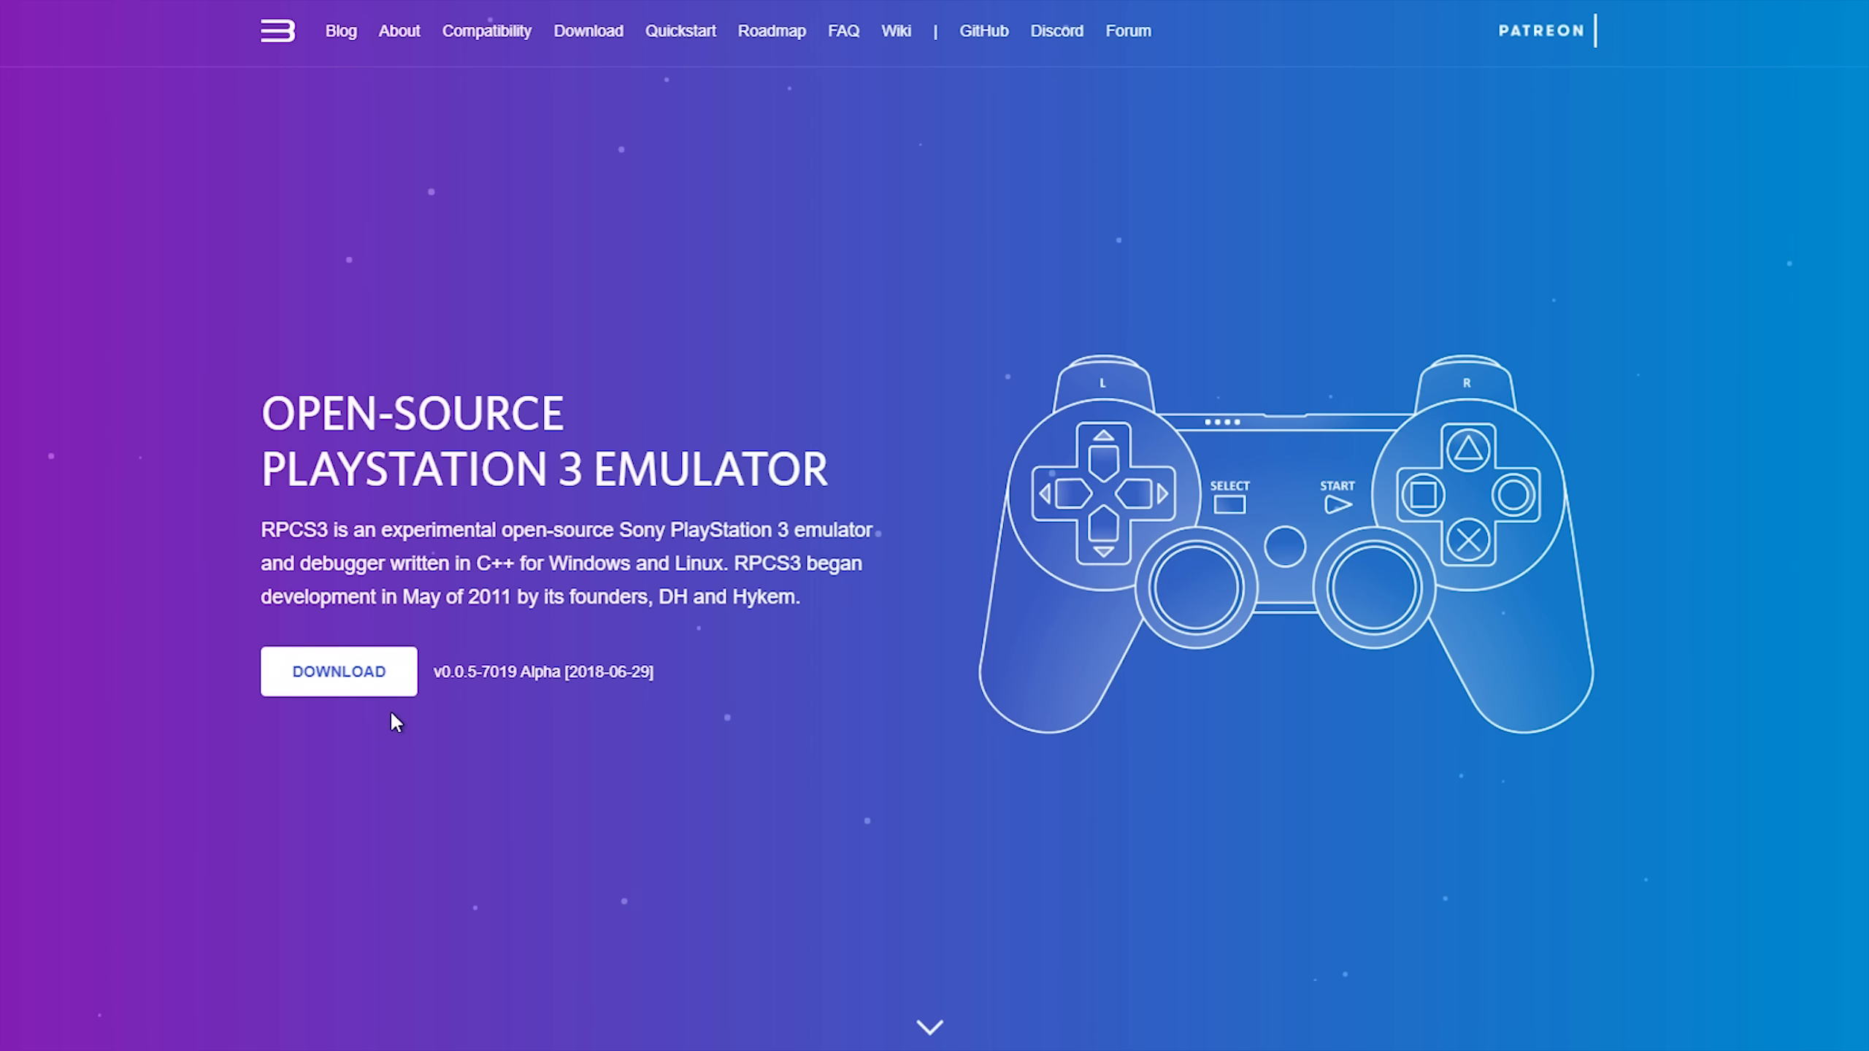
left_click(332, 669)
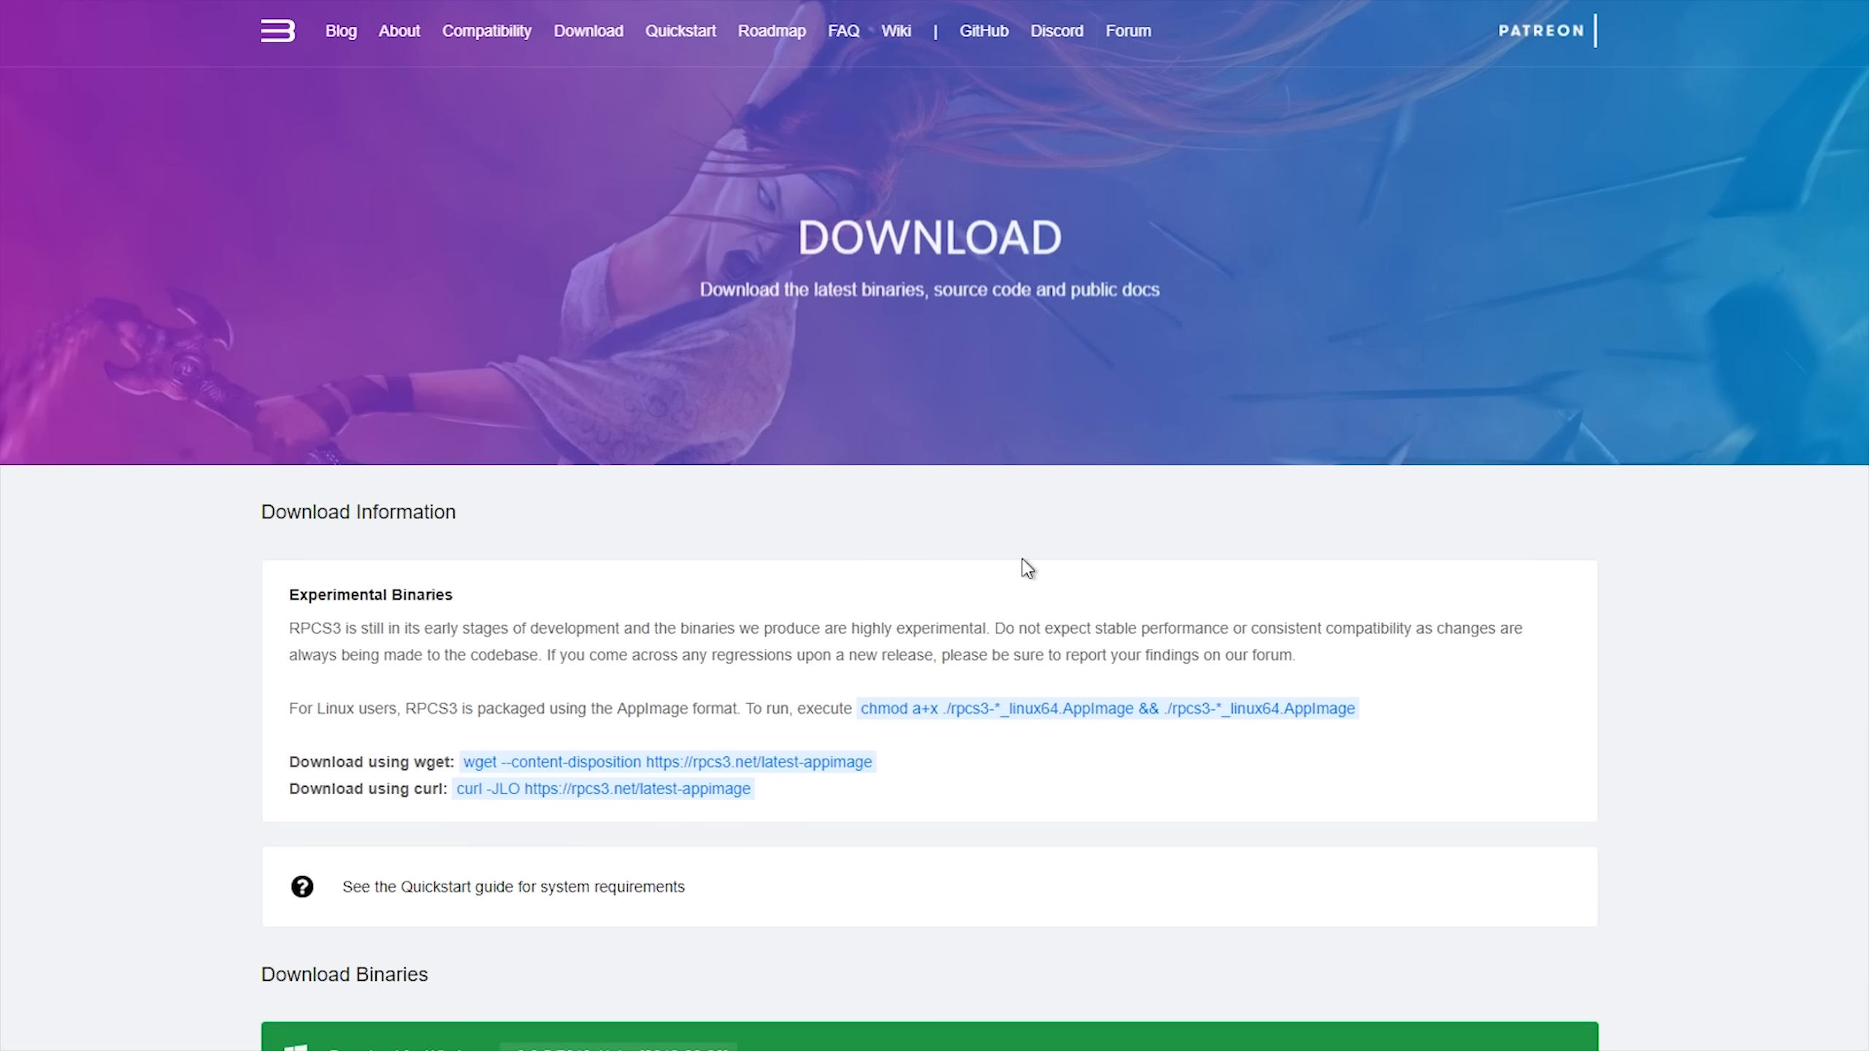
scroll(1660, 596, "down", 3)
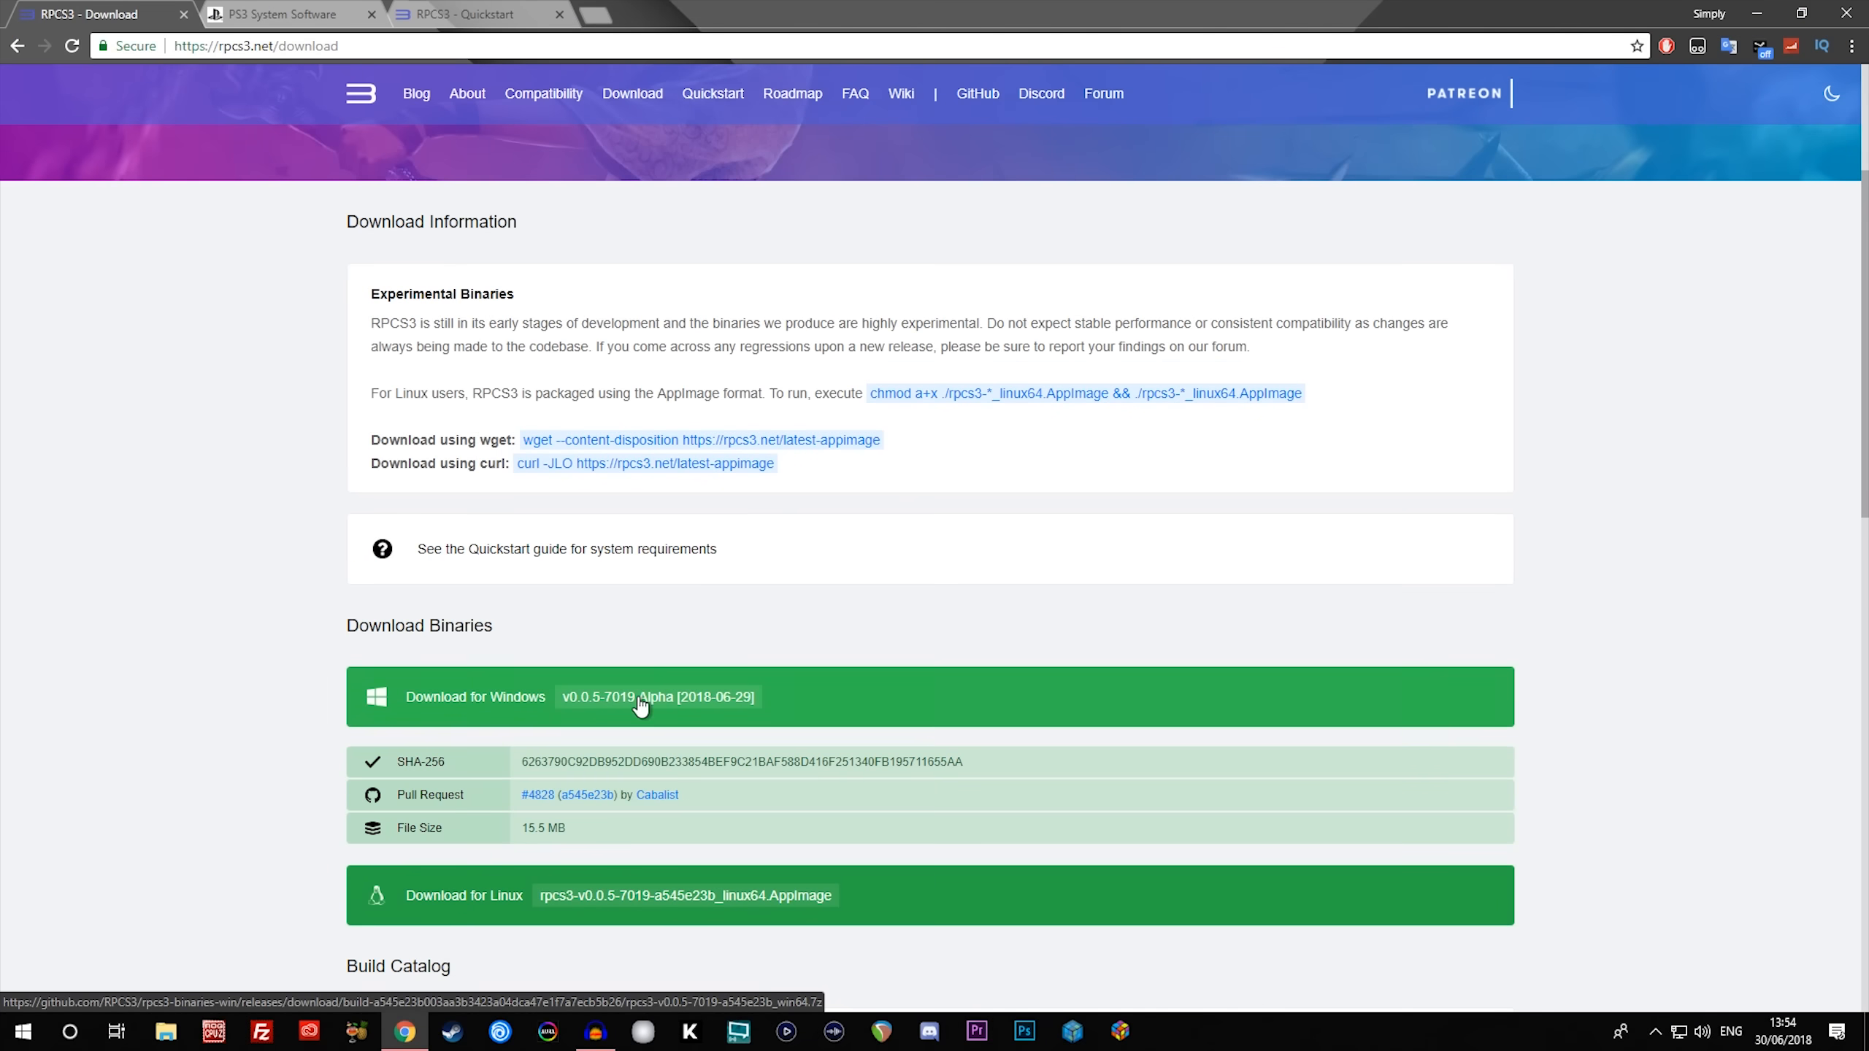
left_click(645, 707)
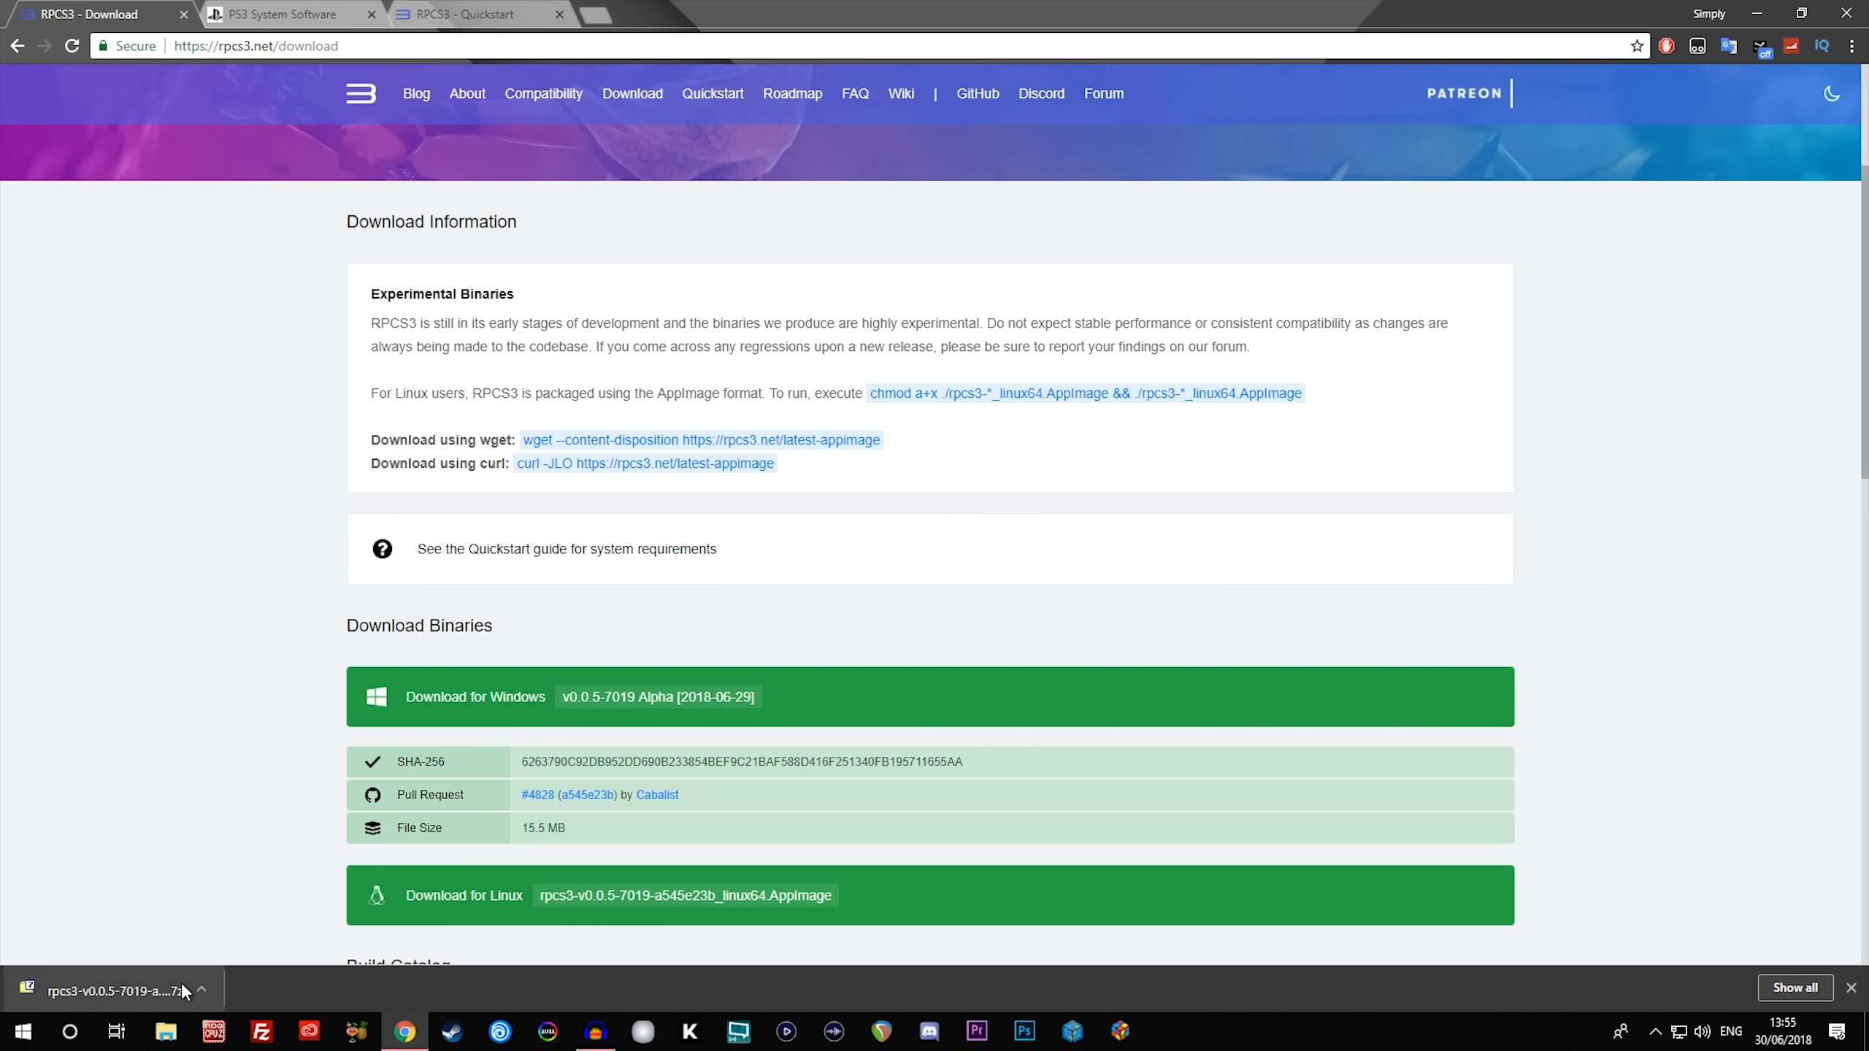
left_click(103, 990)
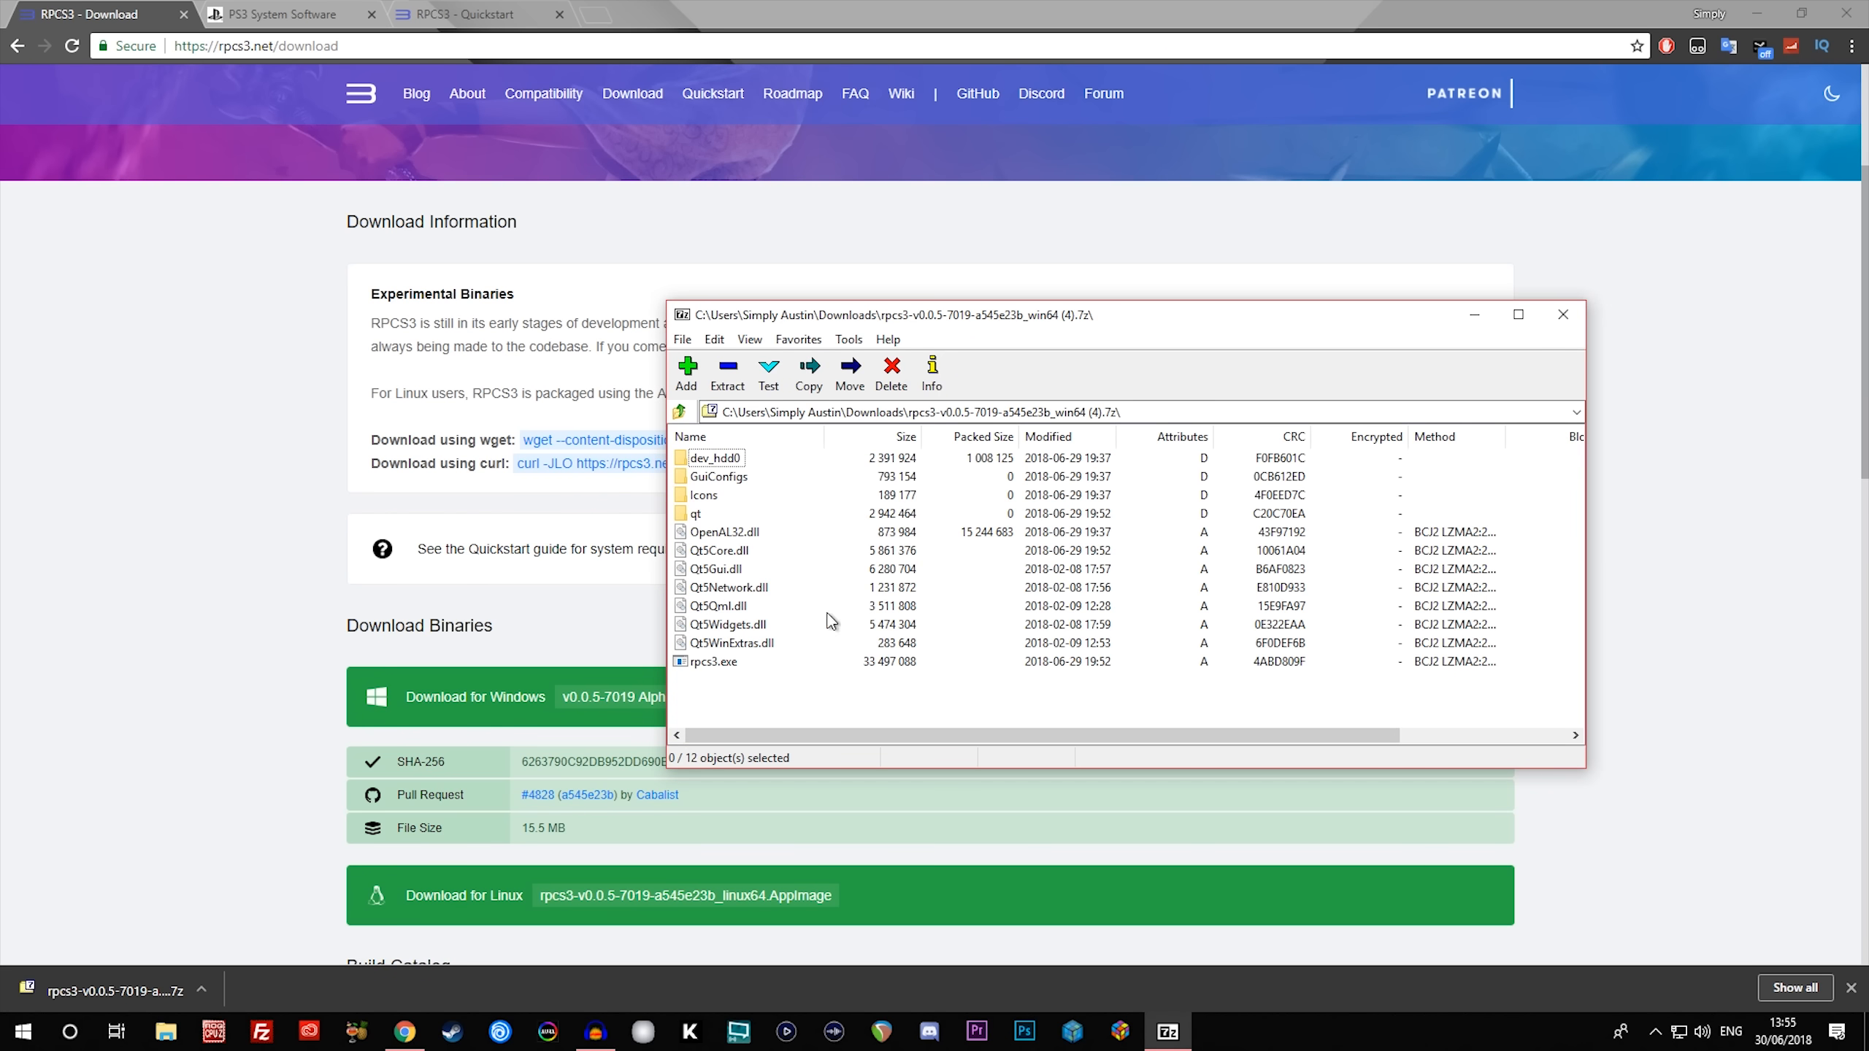
- Minimize the browser and create a new desktop folder named "RCPS3 Demo"
left_click(1757, 13)
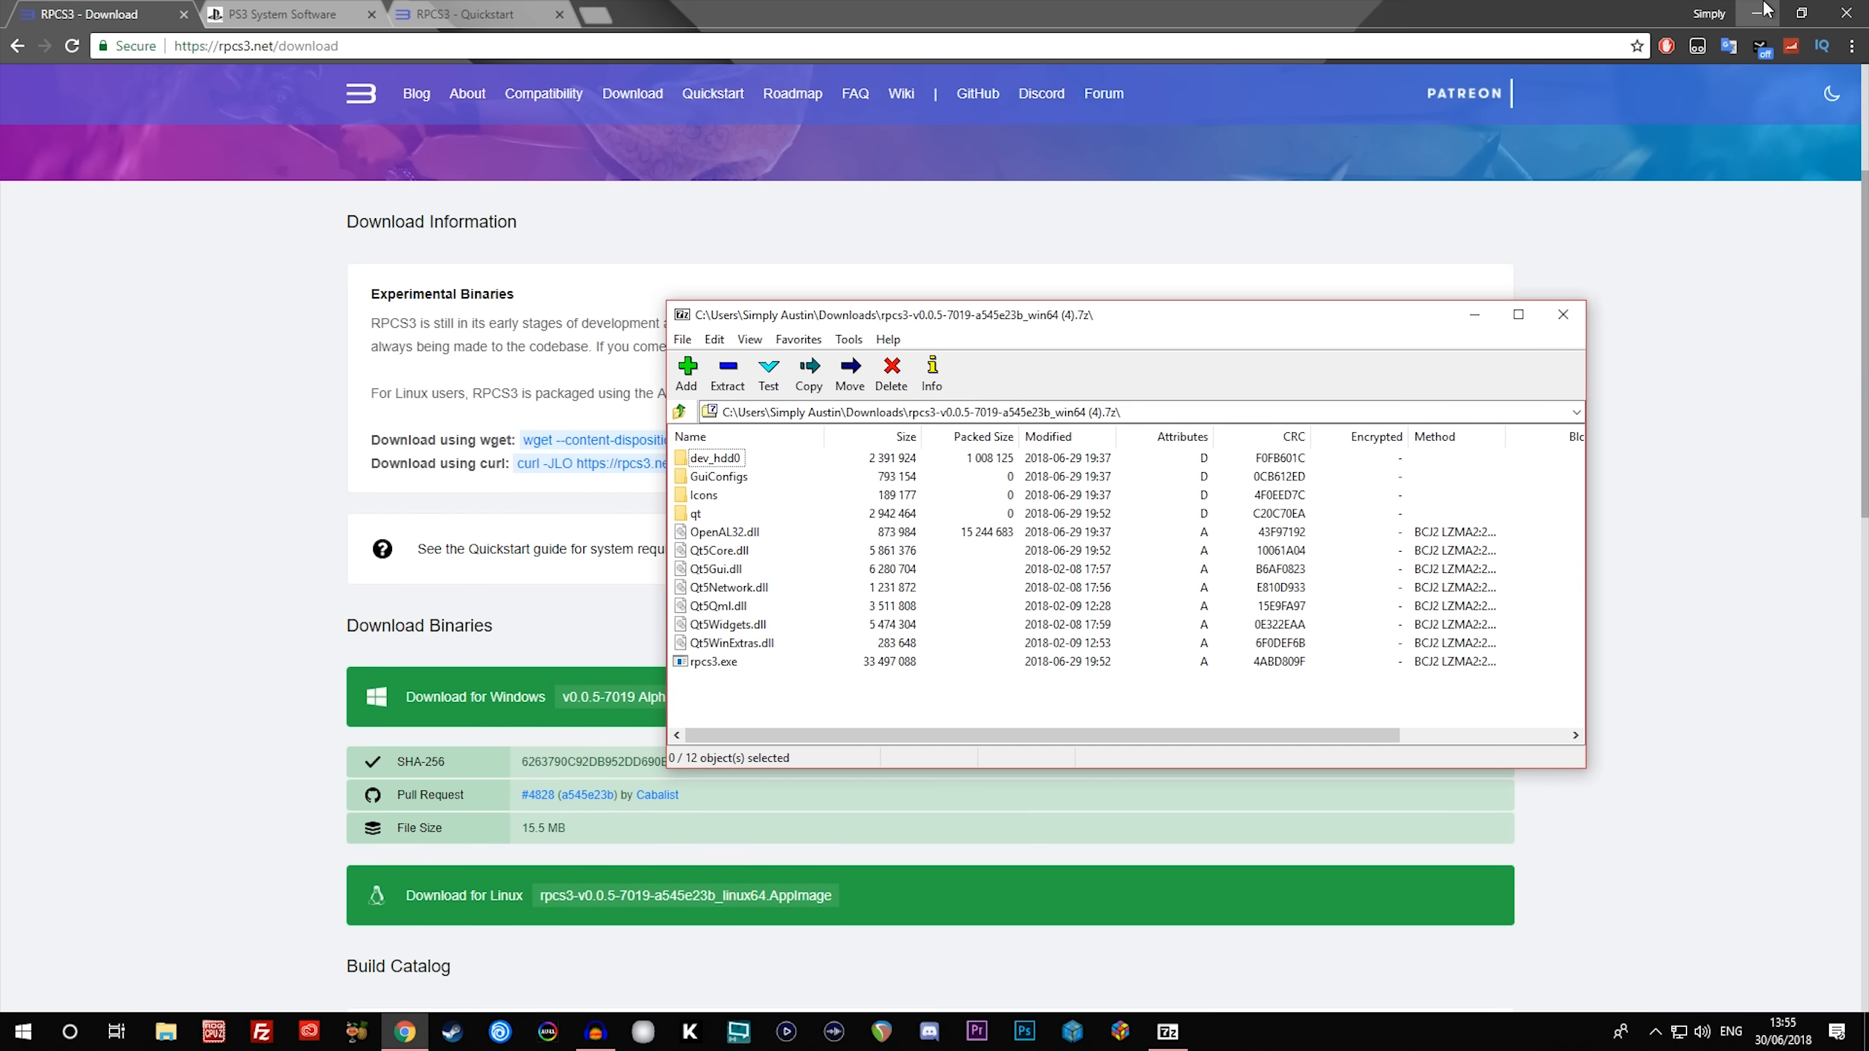
right_click(458, 324)
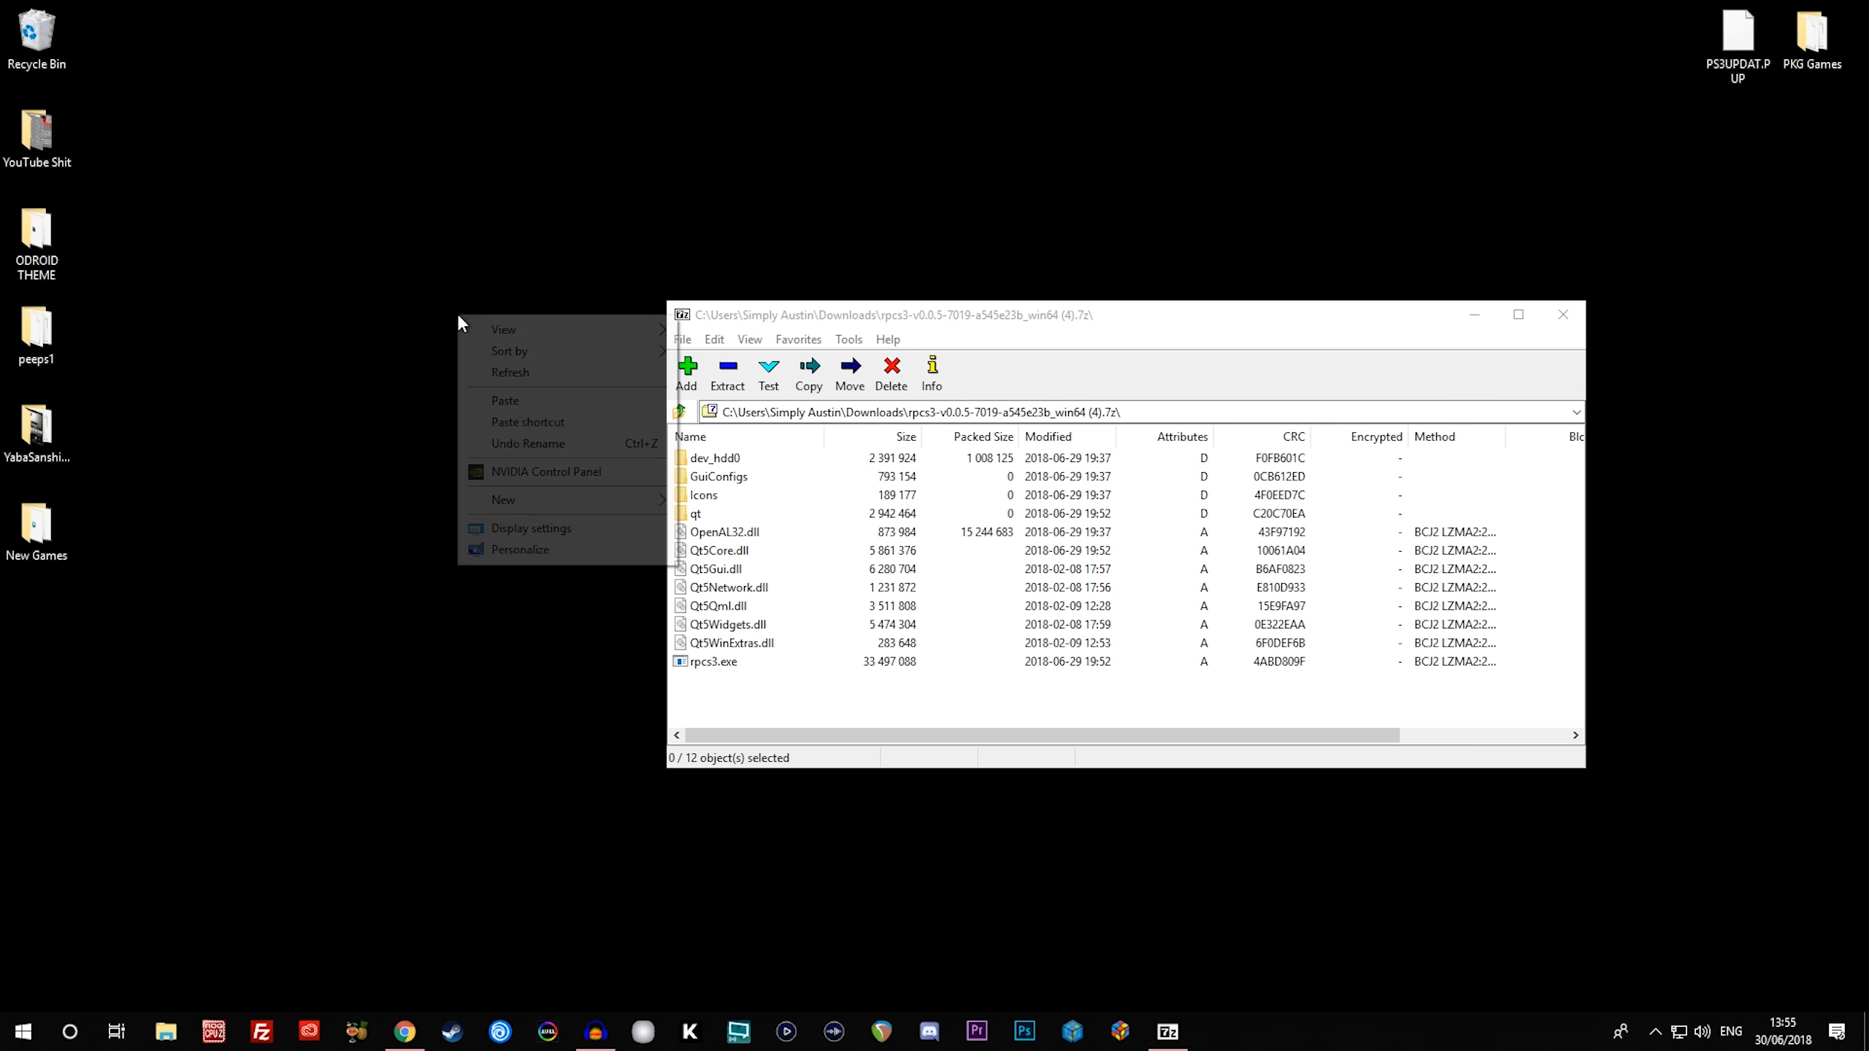
mouse_move(624, 508)
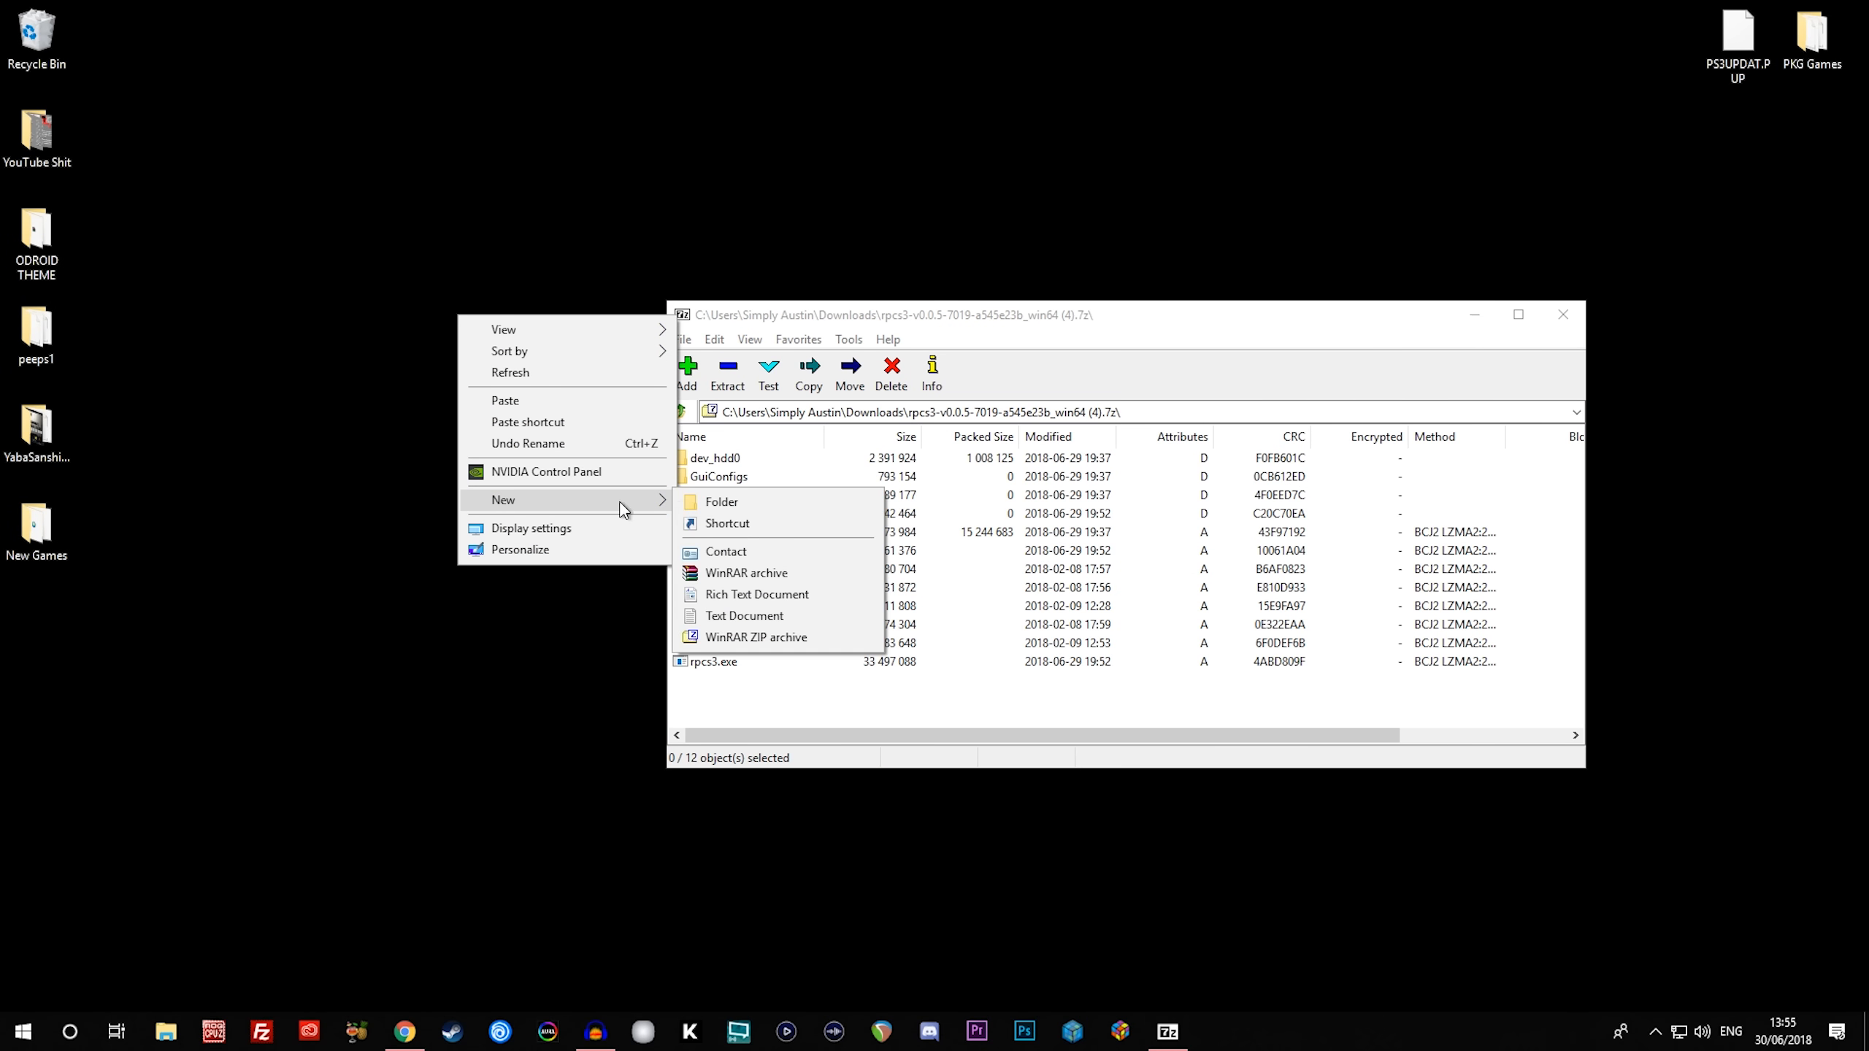
left_click(774, 501)
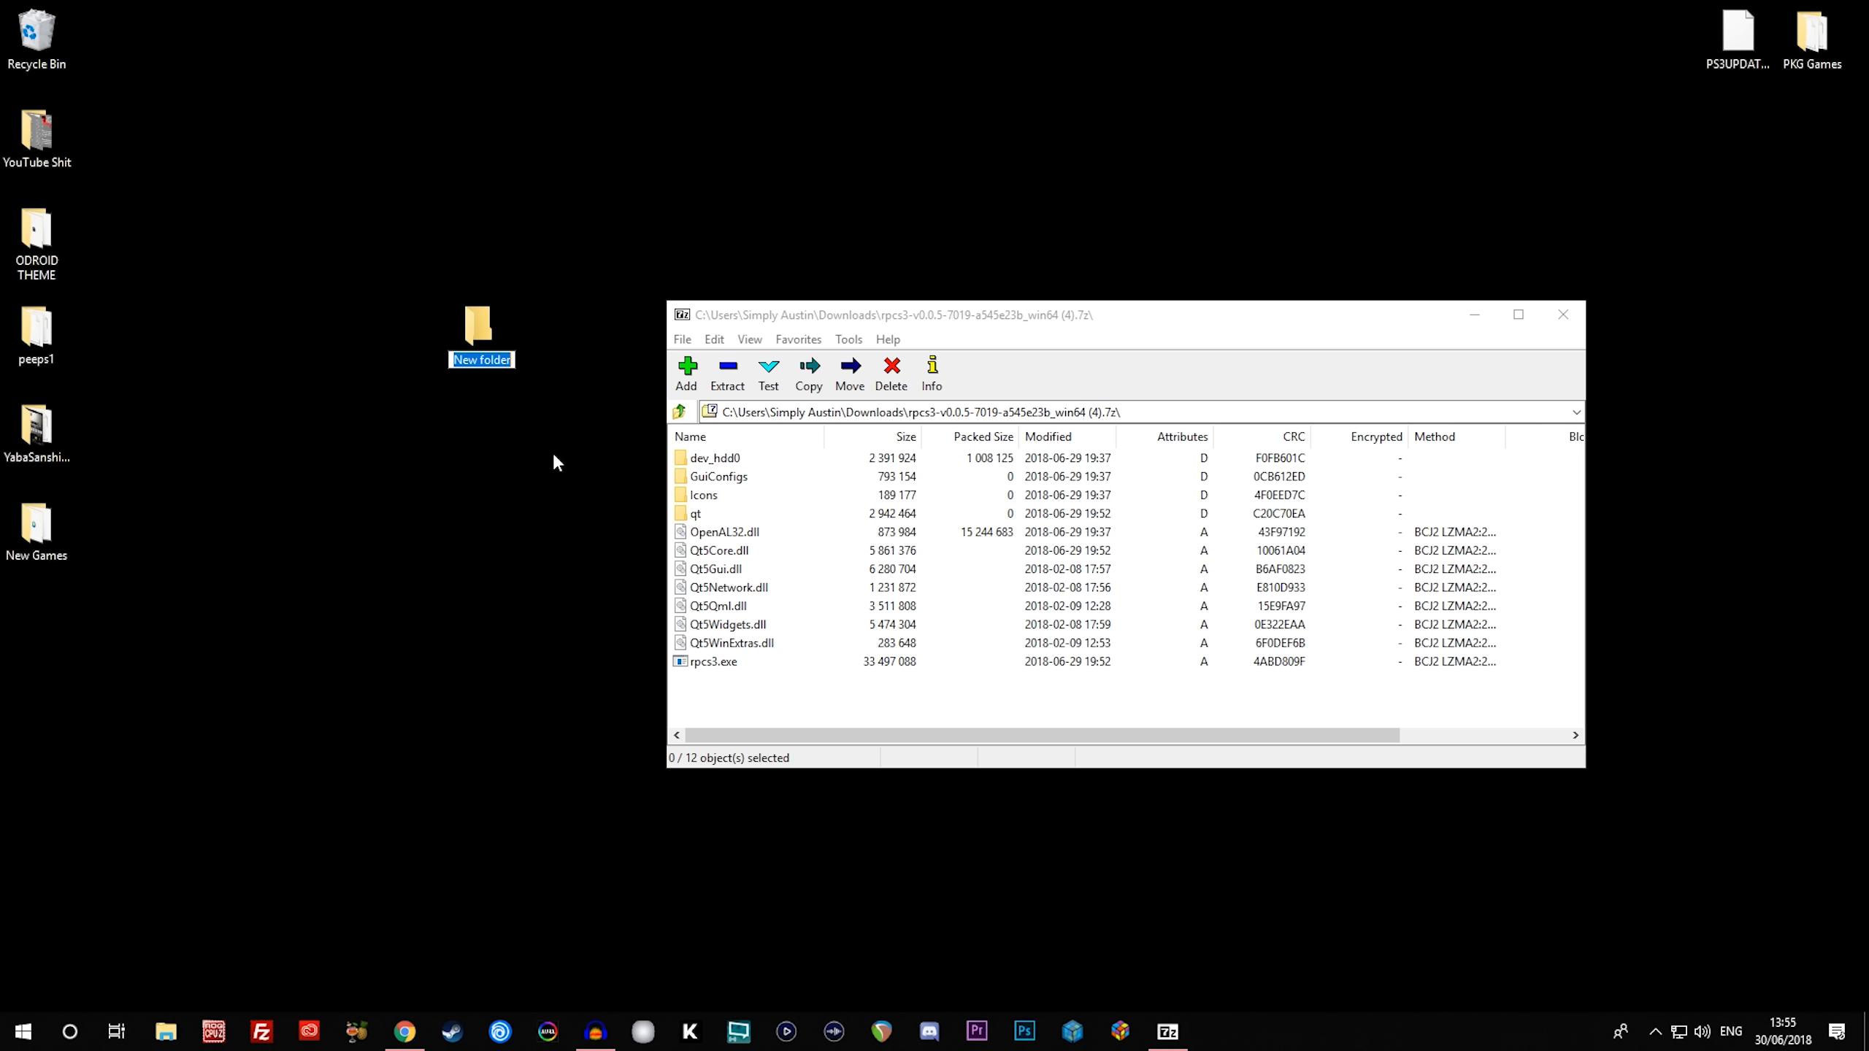
type("RCPS3 Demo")
key("Return")
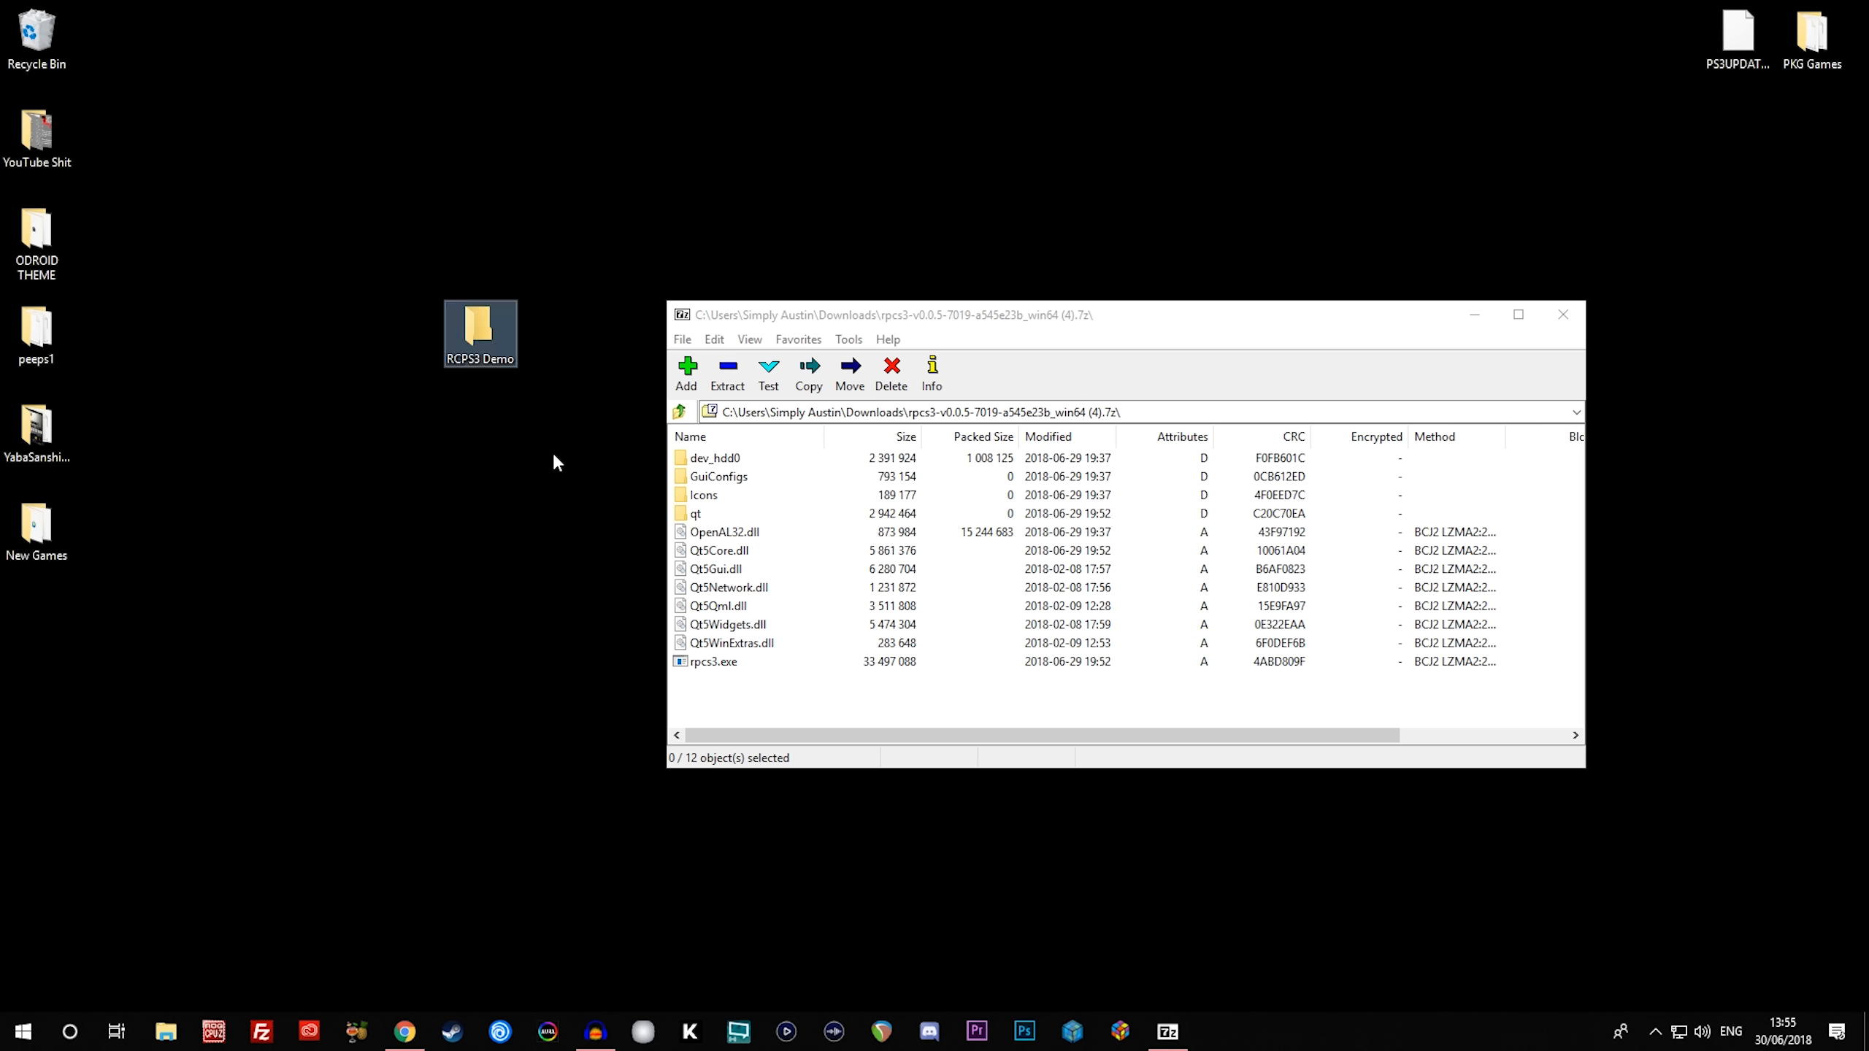
- Extract all files of the RPCS3 archive into the RCPS3 Demo folder, close the archive and open the folder
left_click(714, 540)
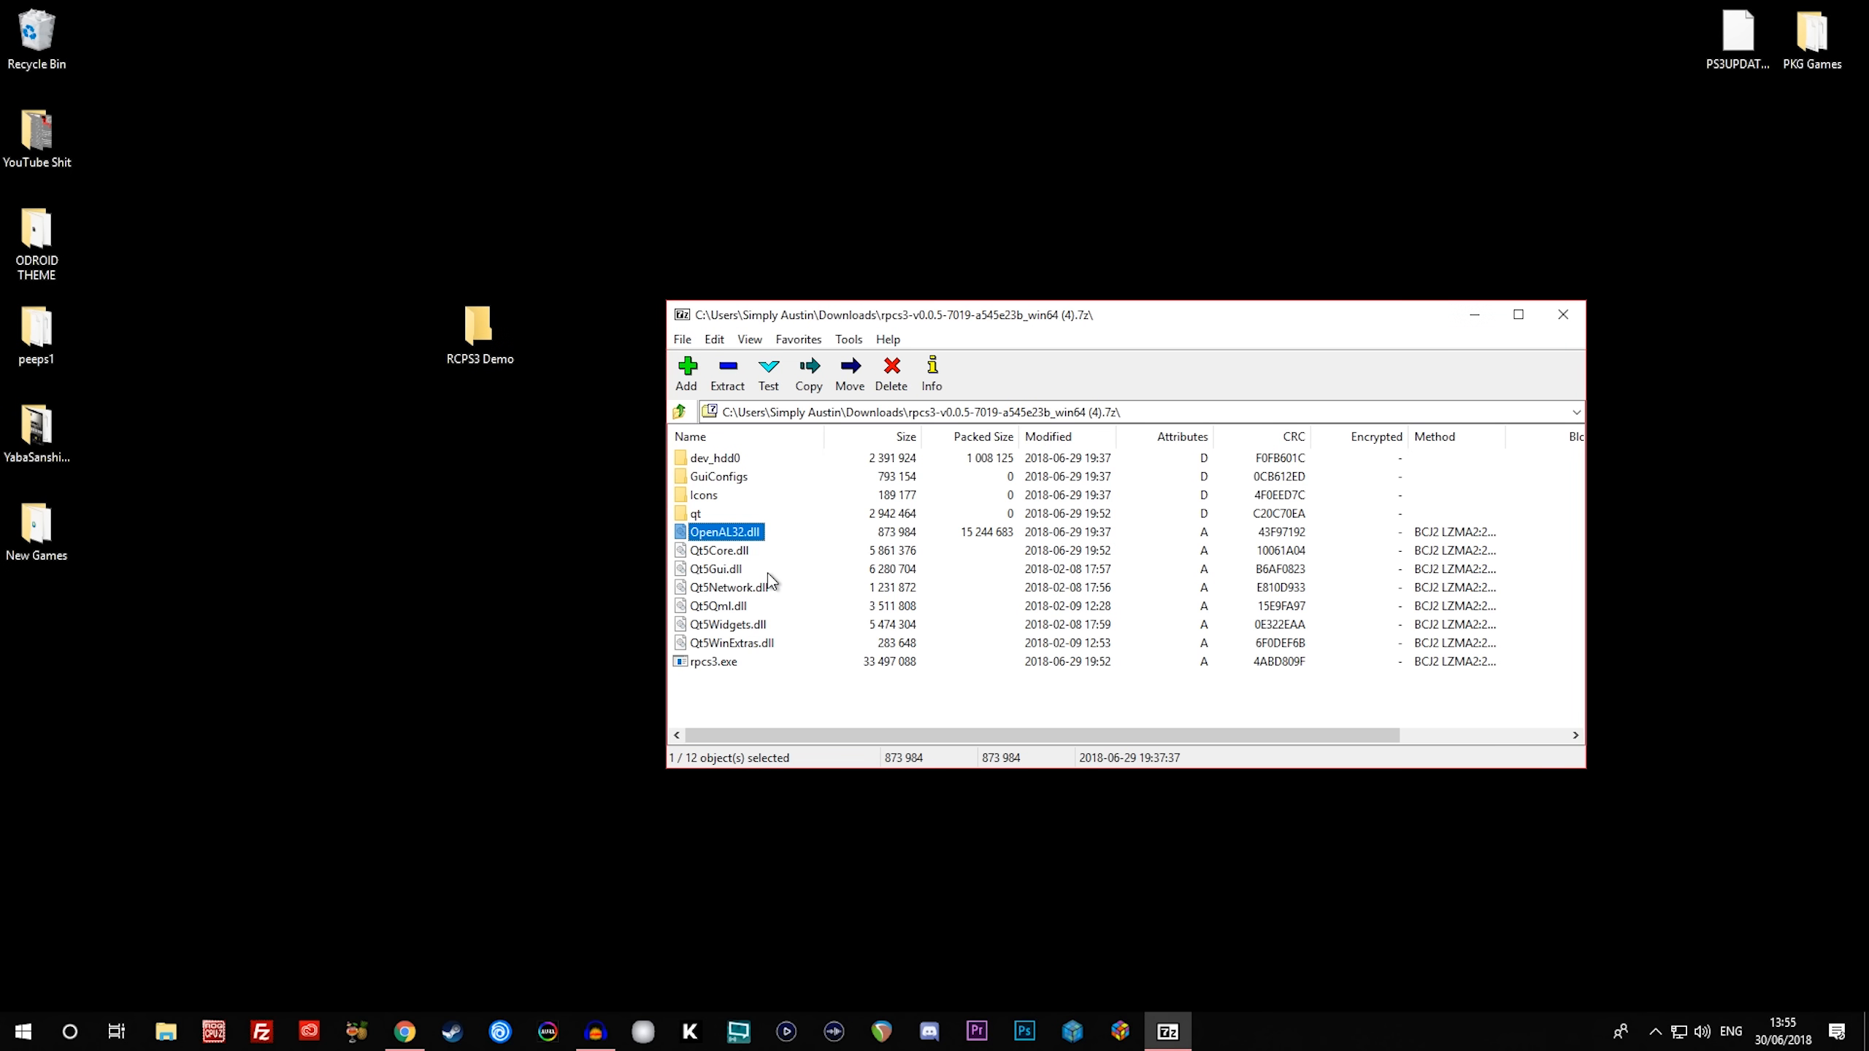
key("ctrl+a")
left_click_drag(767, 582, 478, 340)
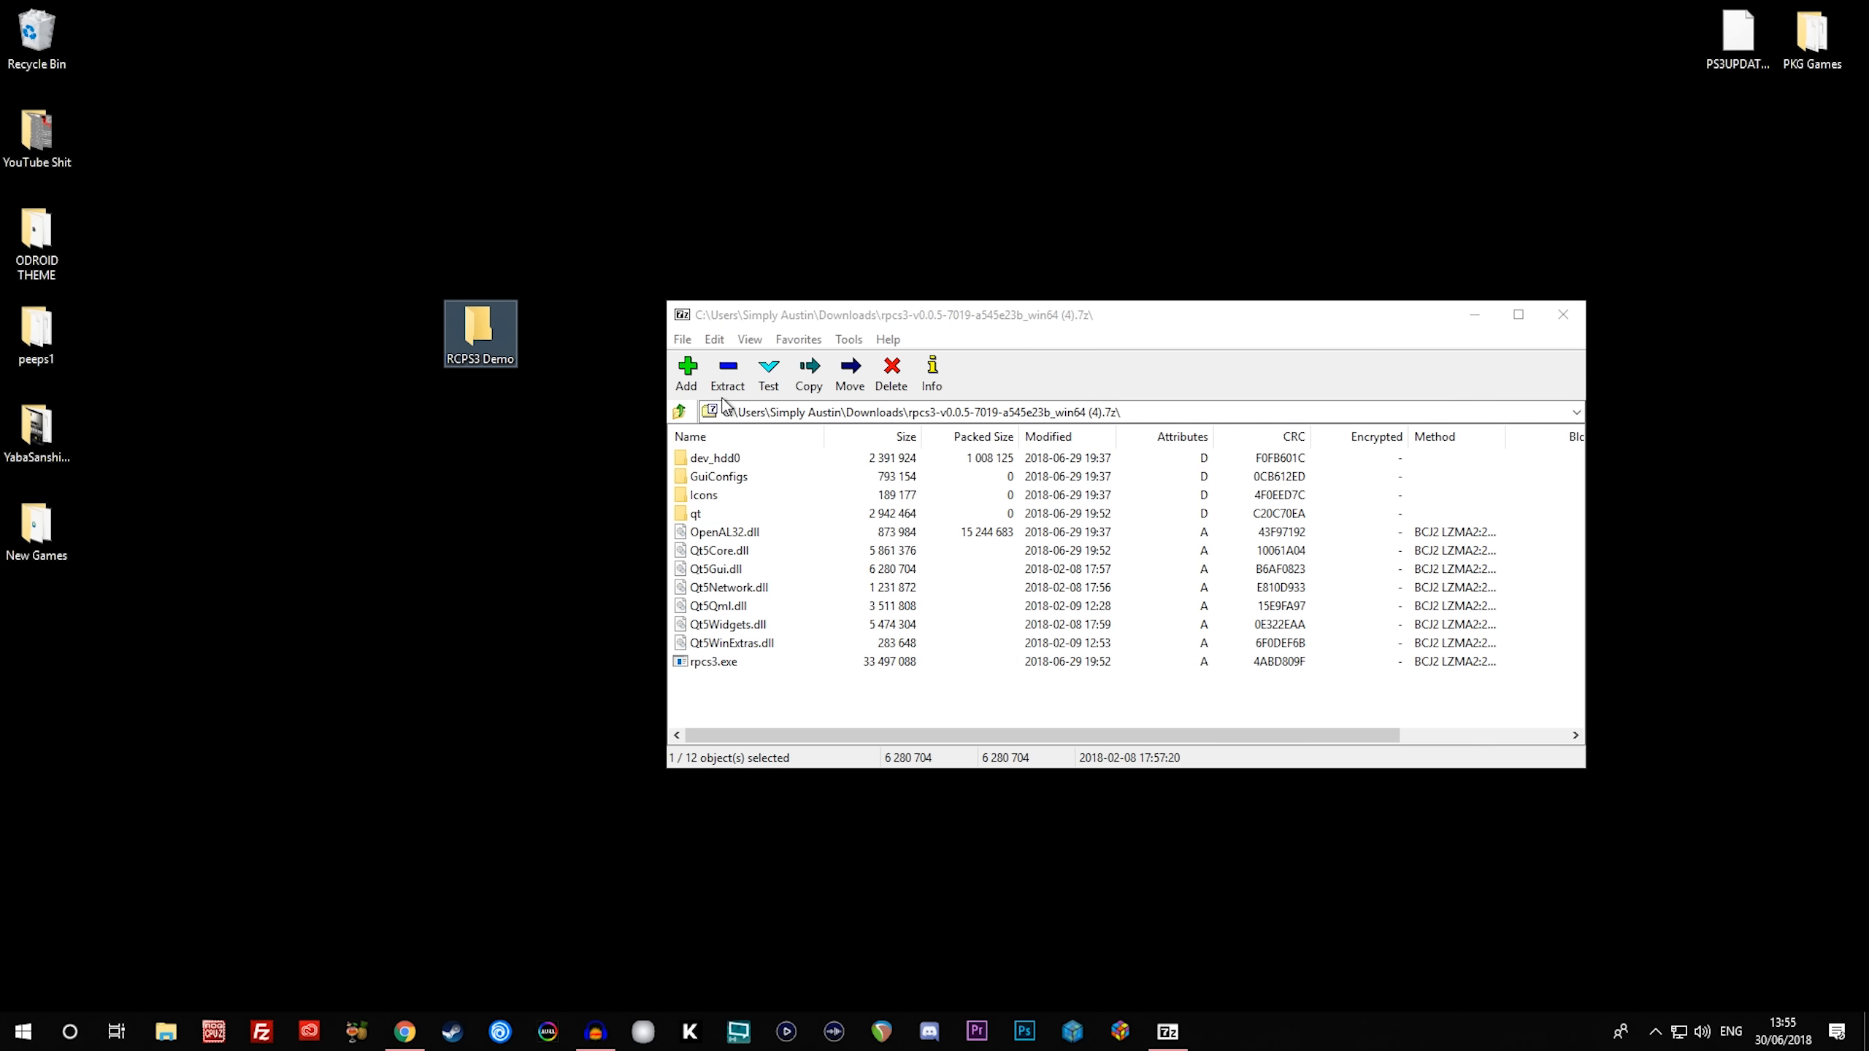
left_click(1553, 324)
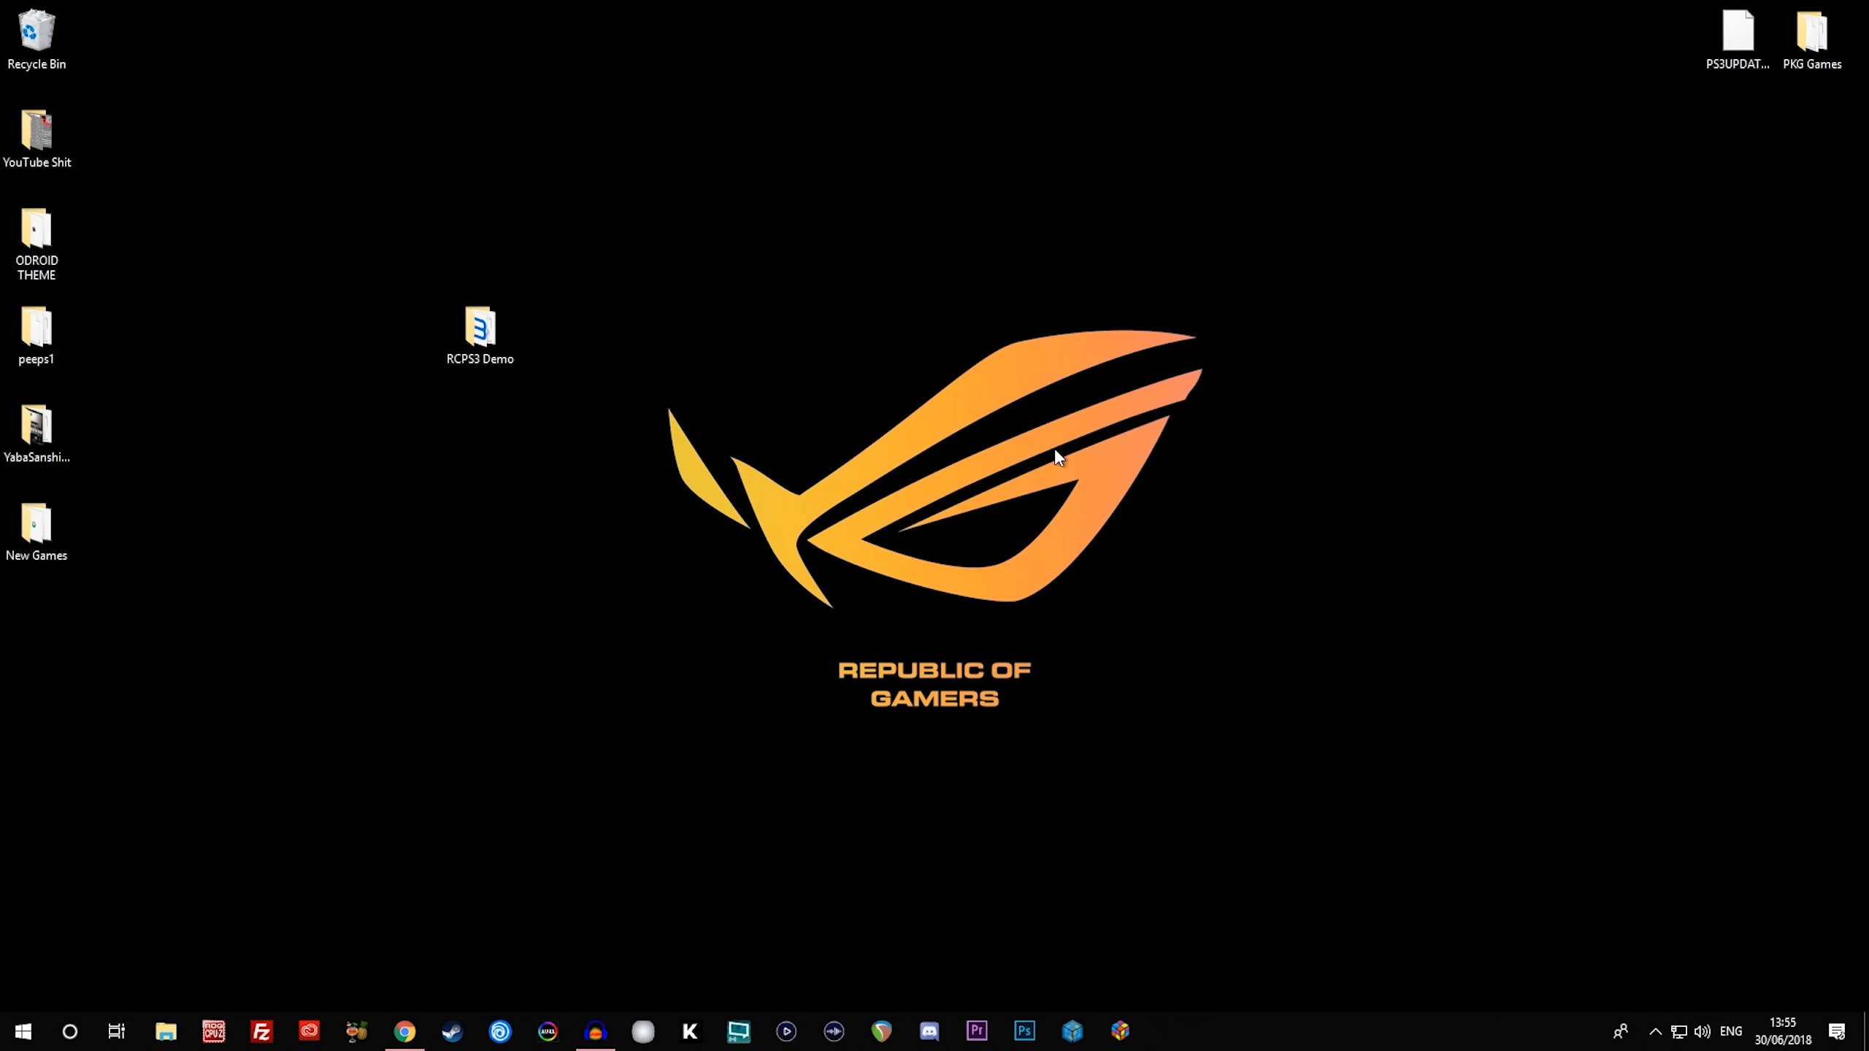
double_click(499, 342)
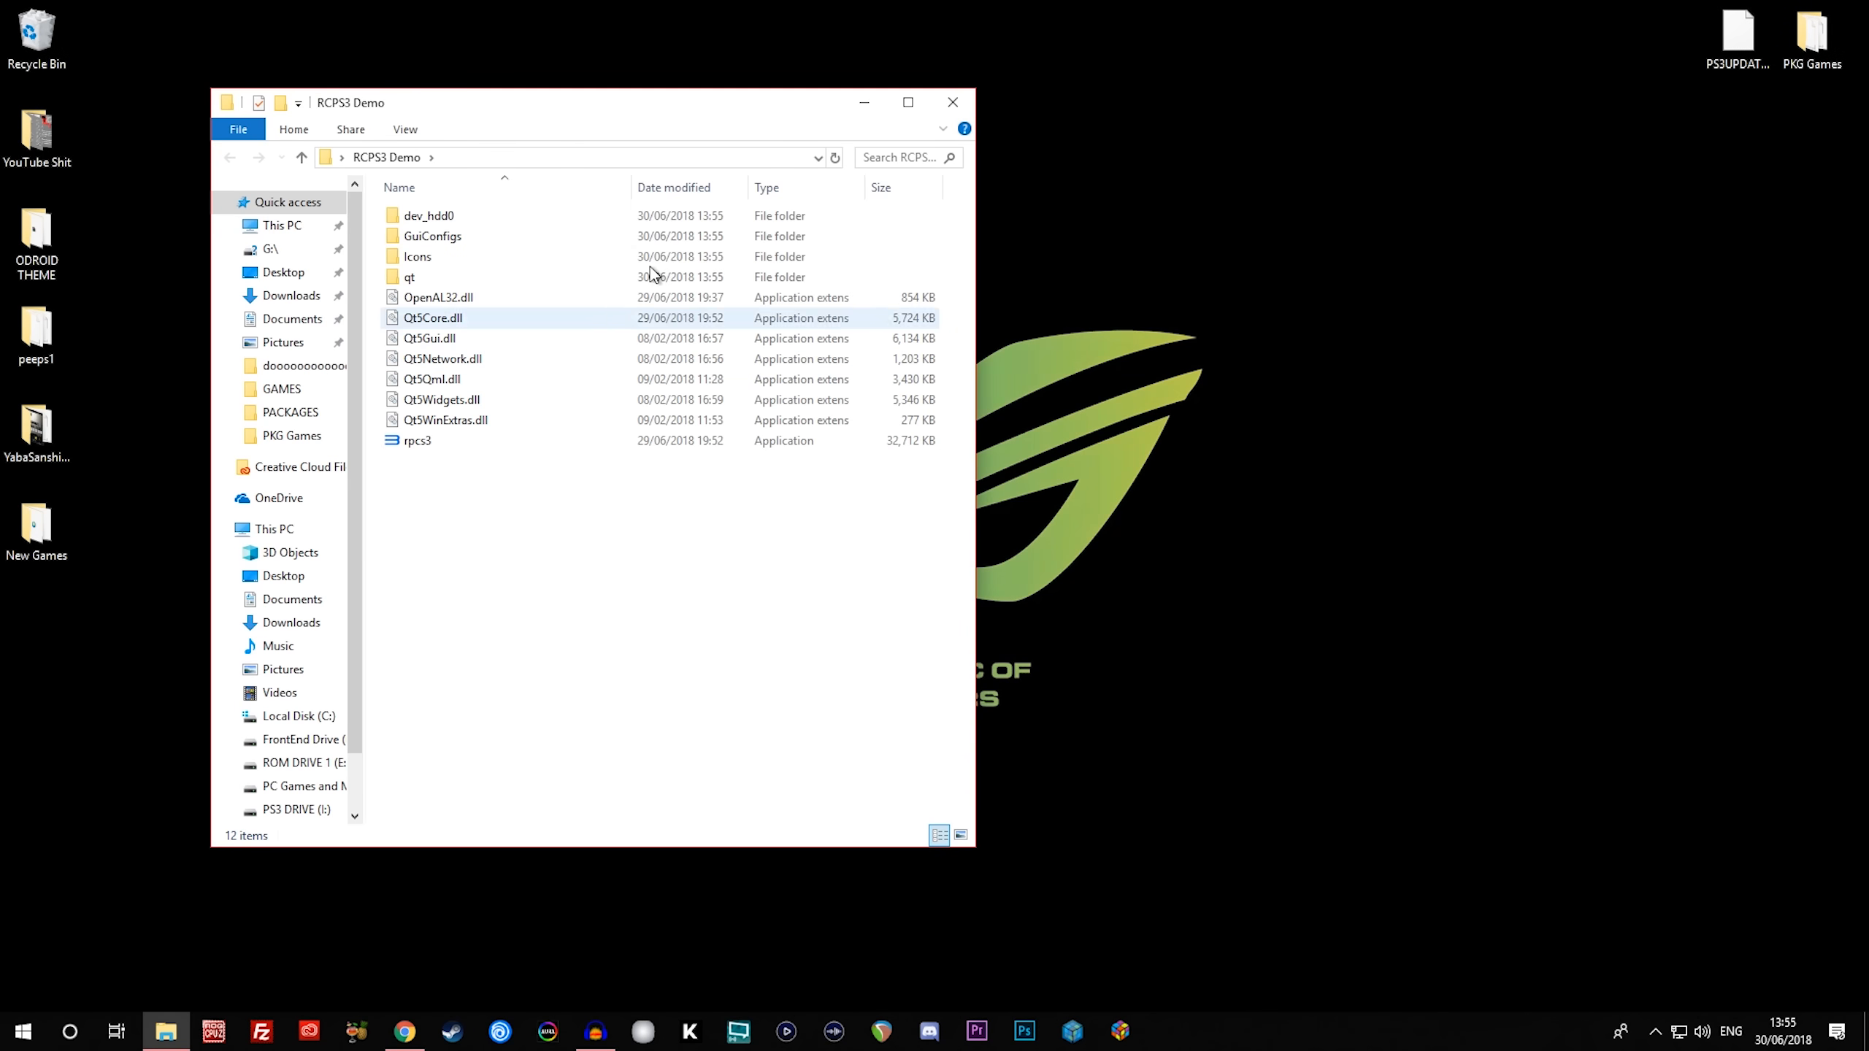
left_click_drag(504, 100, 1156, 127)
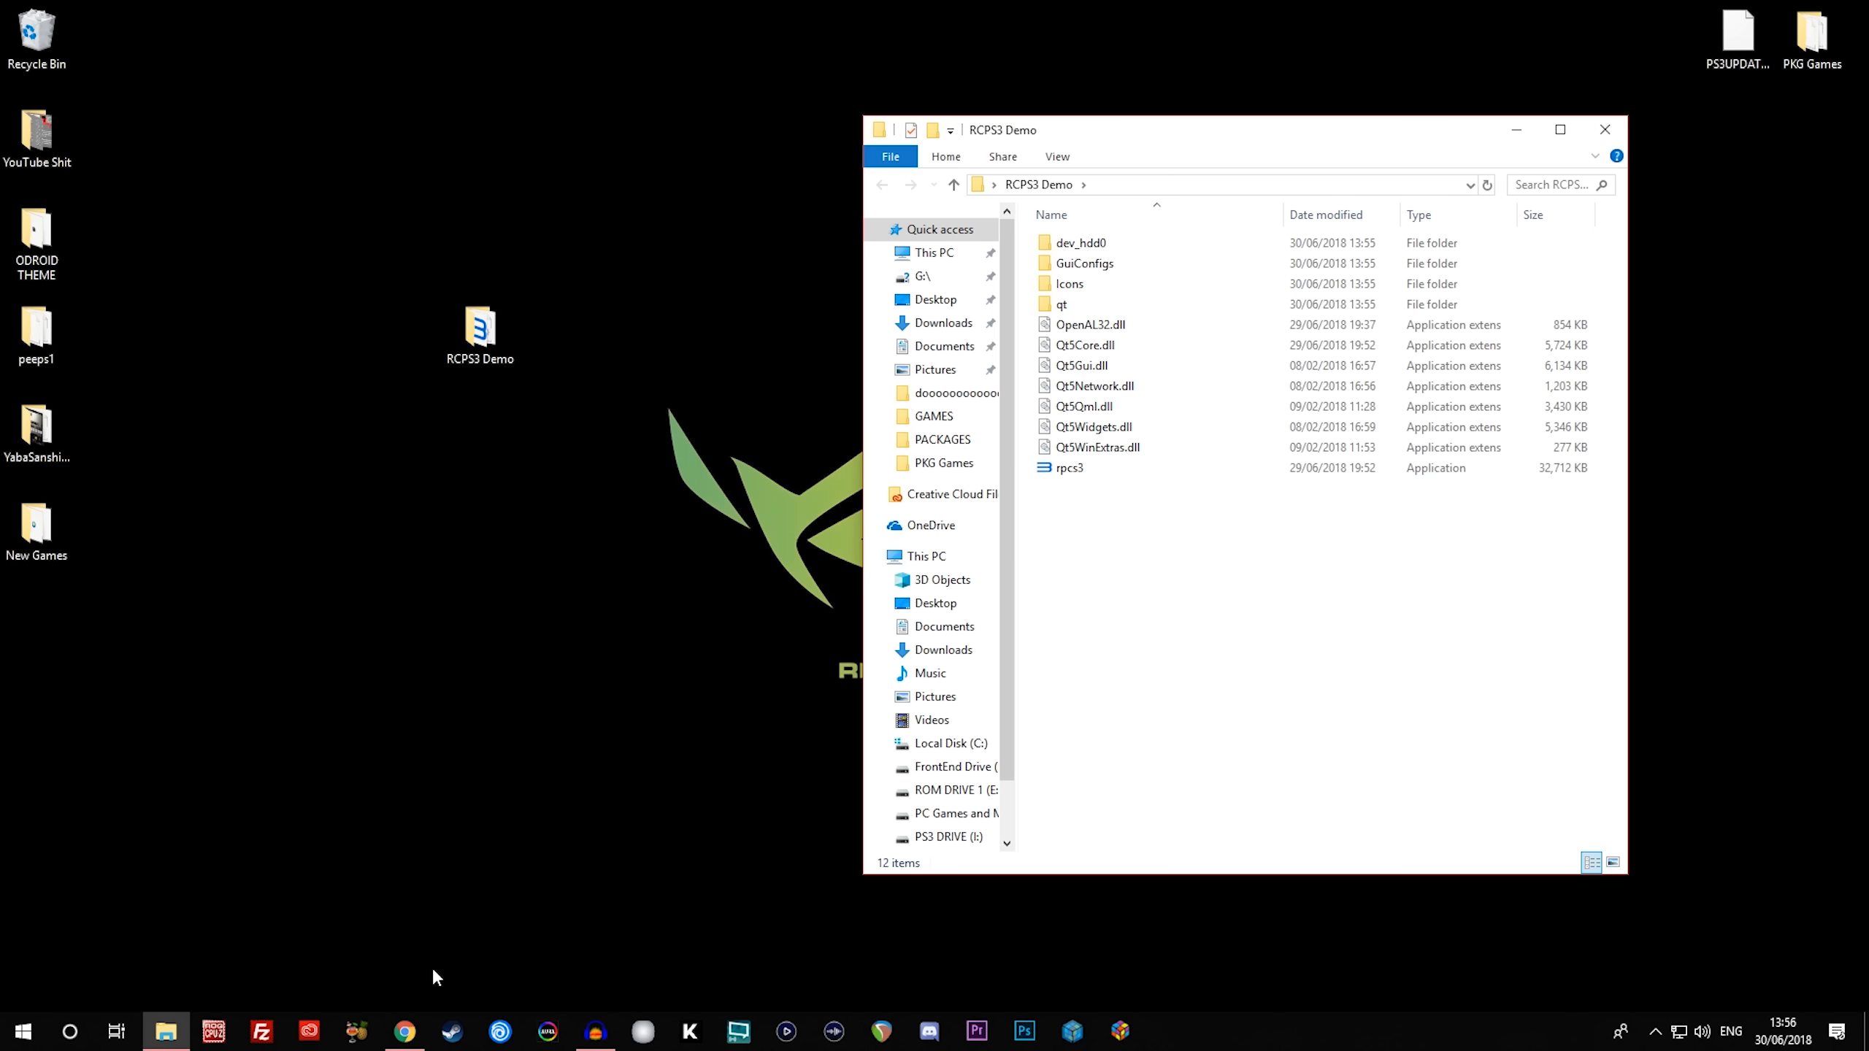
- Start downloading System Software Update 4.82 from PlayStation's PS3 System Software page in the browser
left_click(404, 1031)
left_click(290, 12)
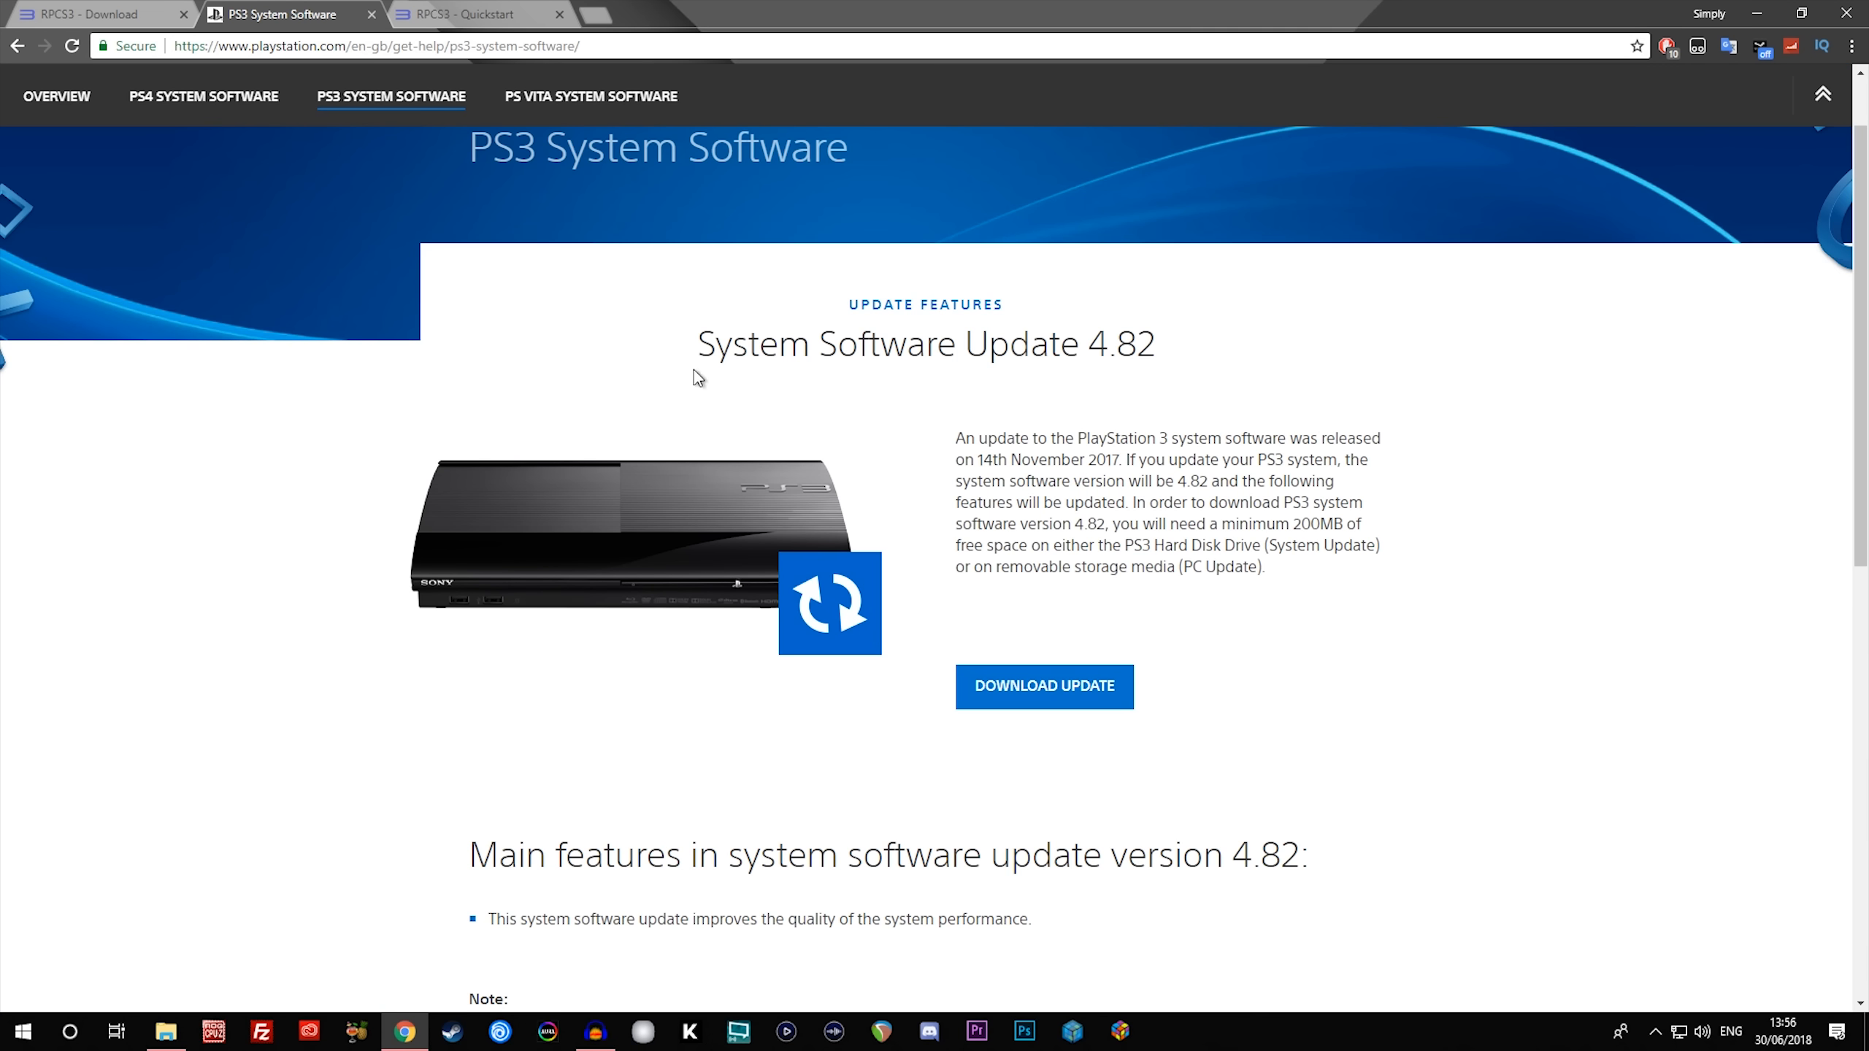
scroll(700, 379, "up", 3)
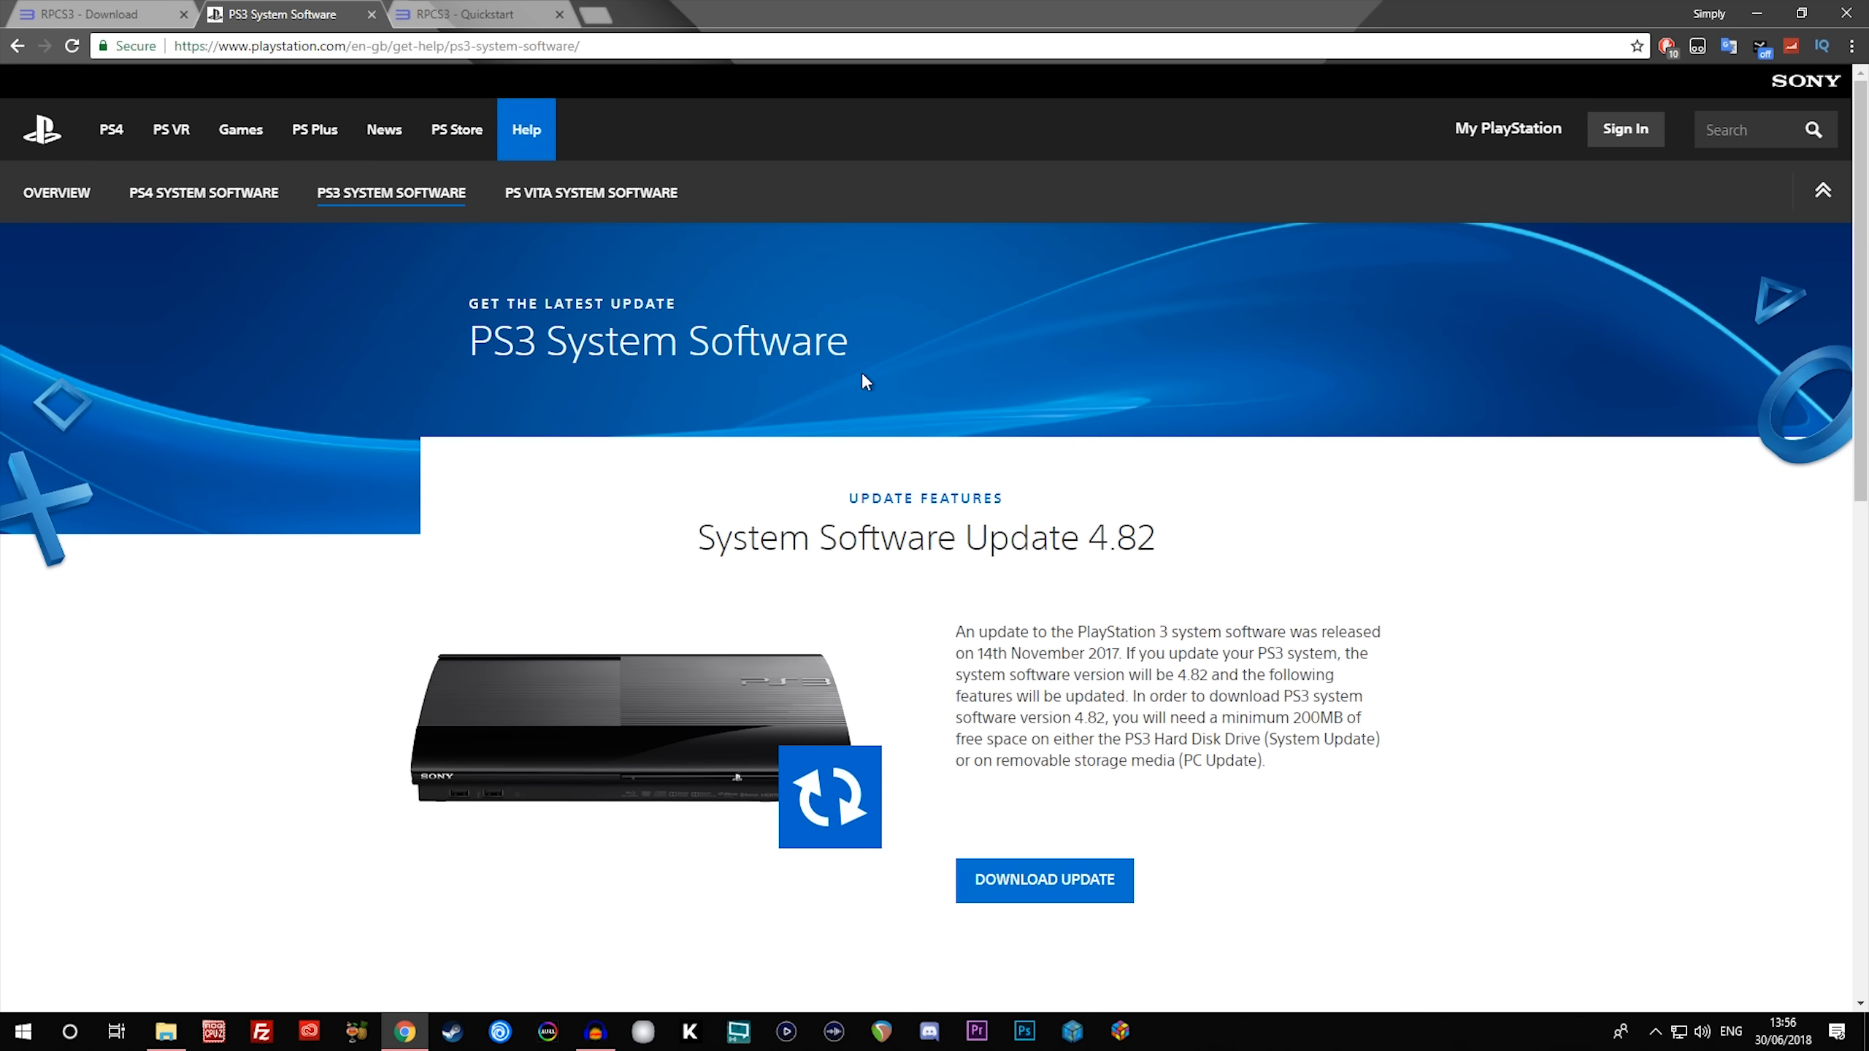
scroll(1376, 527, "down", 5)
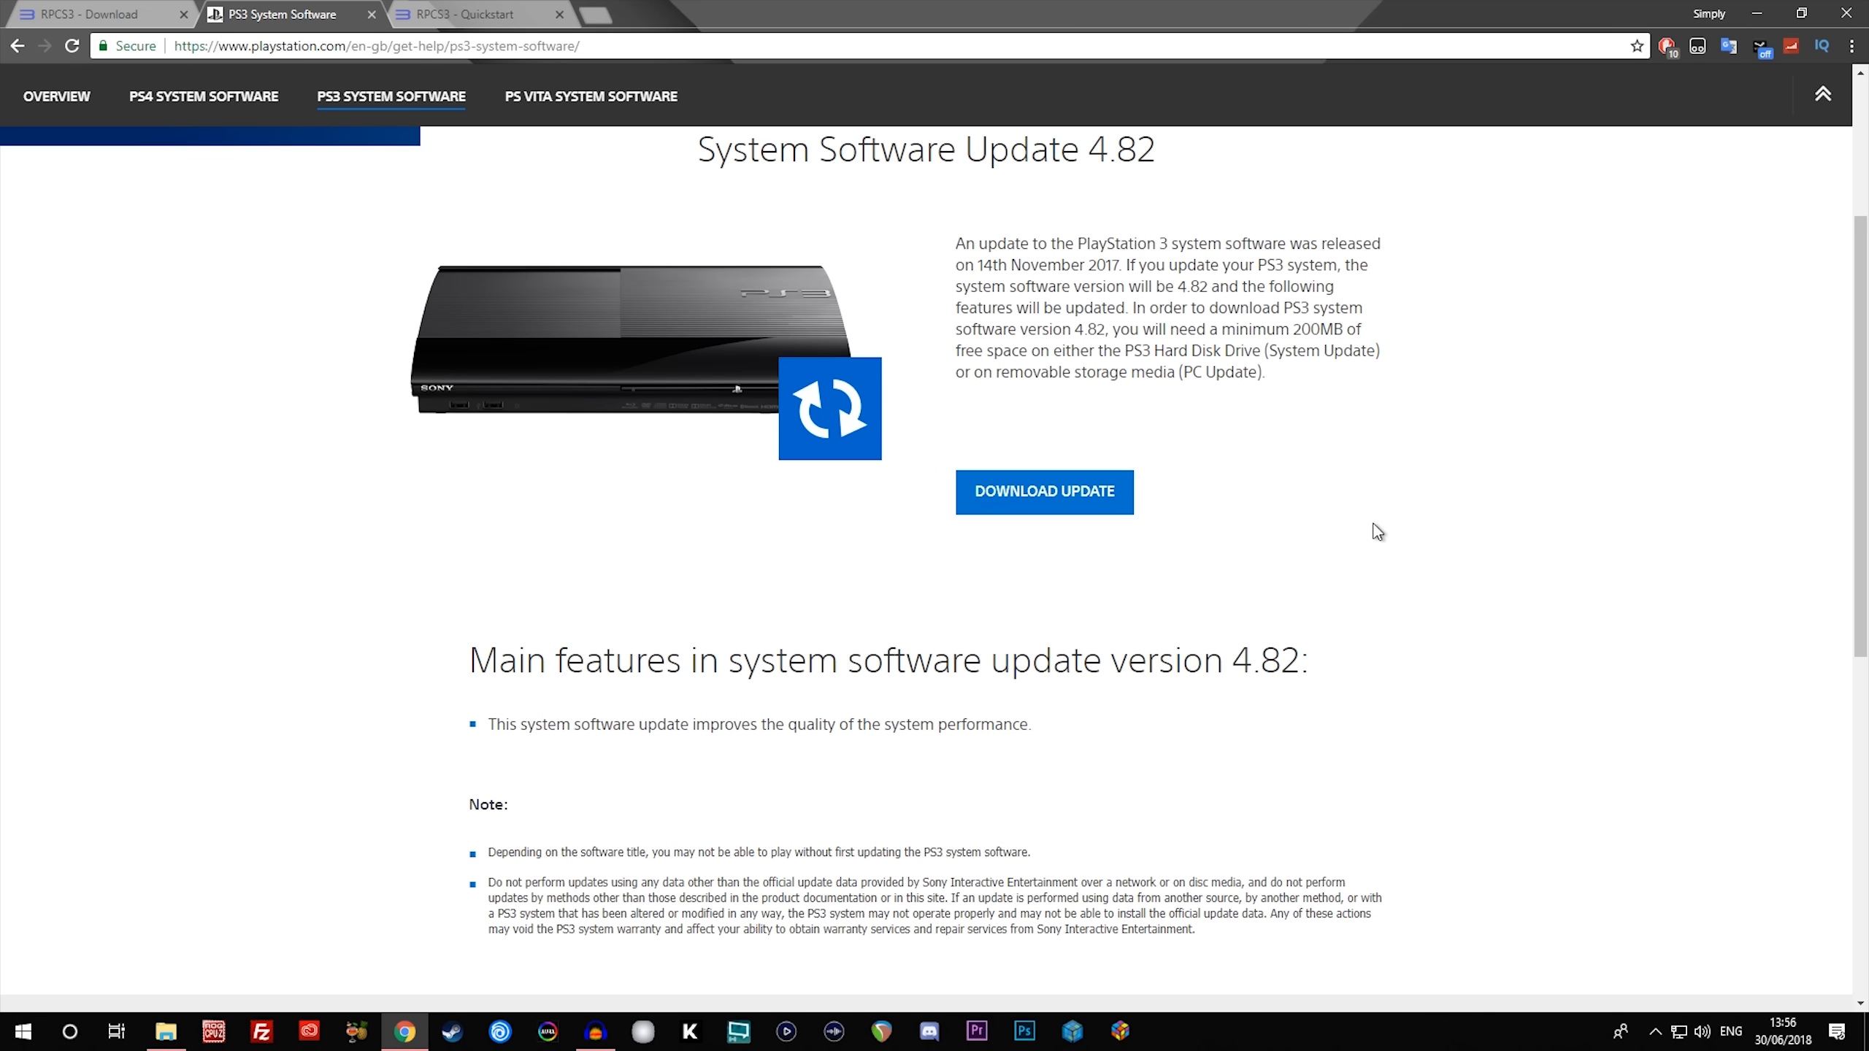
left_click(1078, 500)
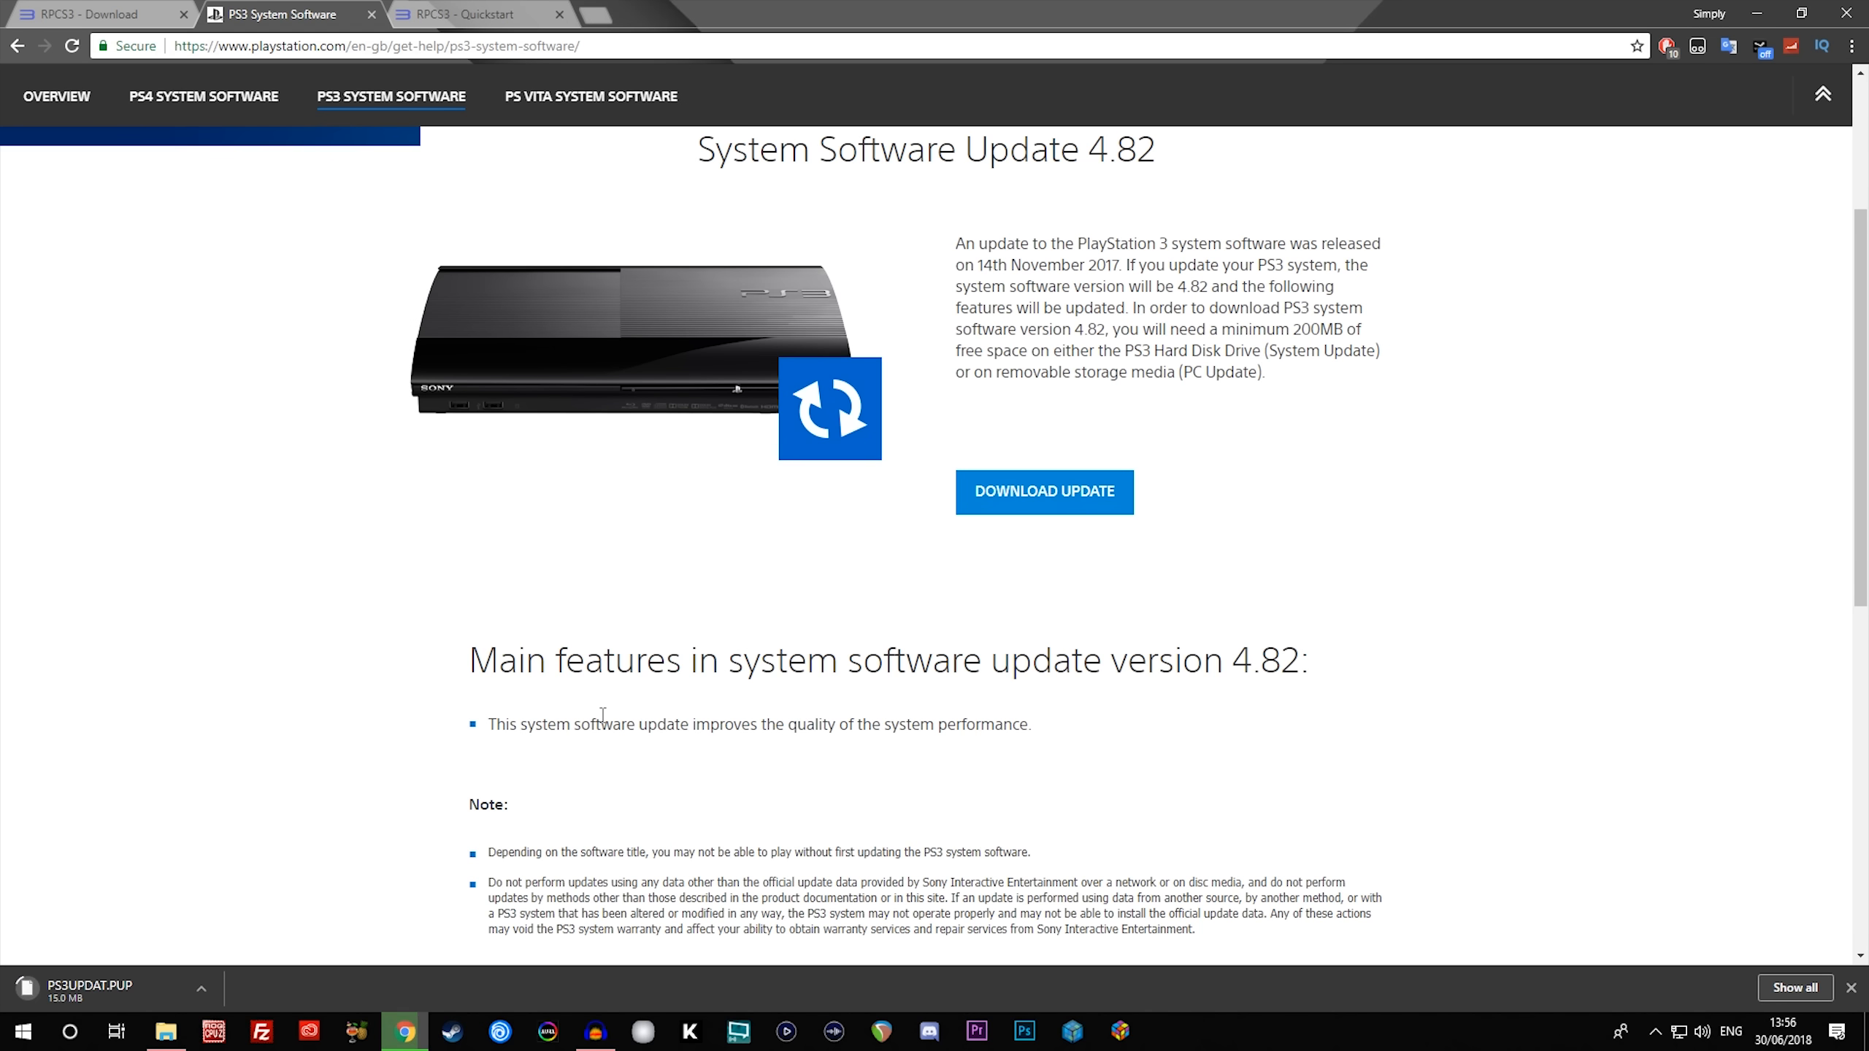
- Cancel the running PS3UPDAT.PUP download and dismiss the downloads bar
right_click(124, 987)
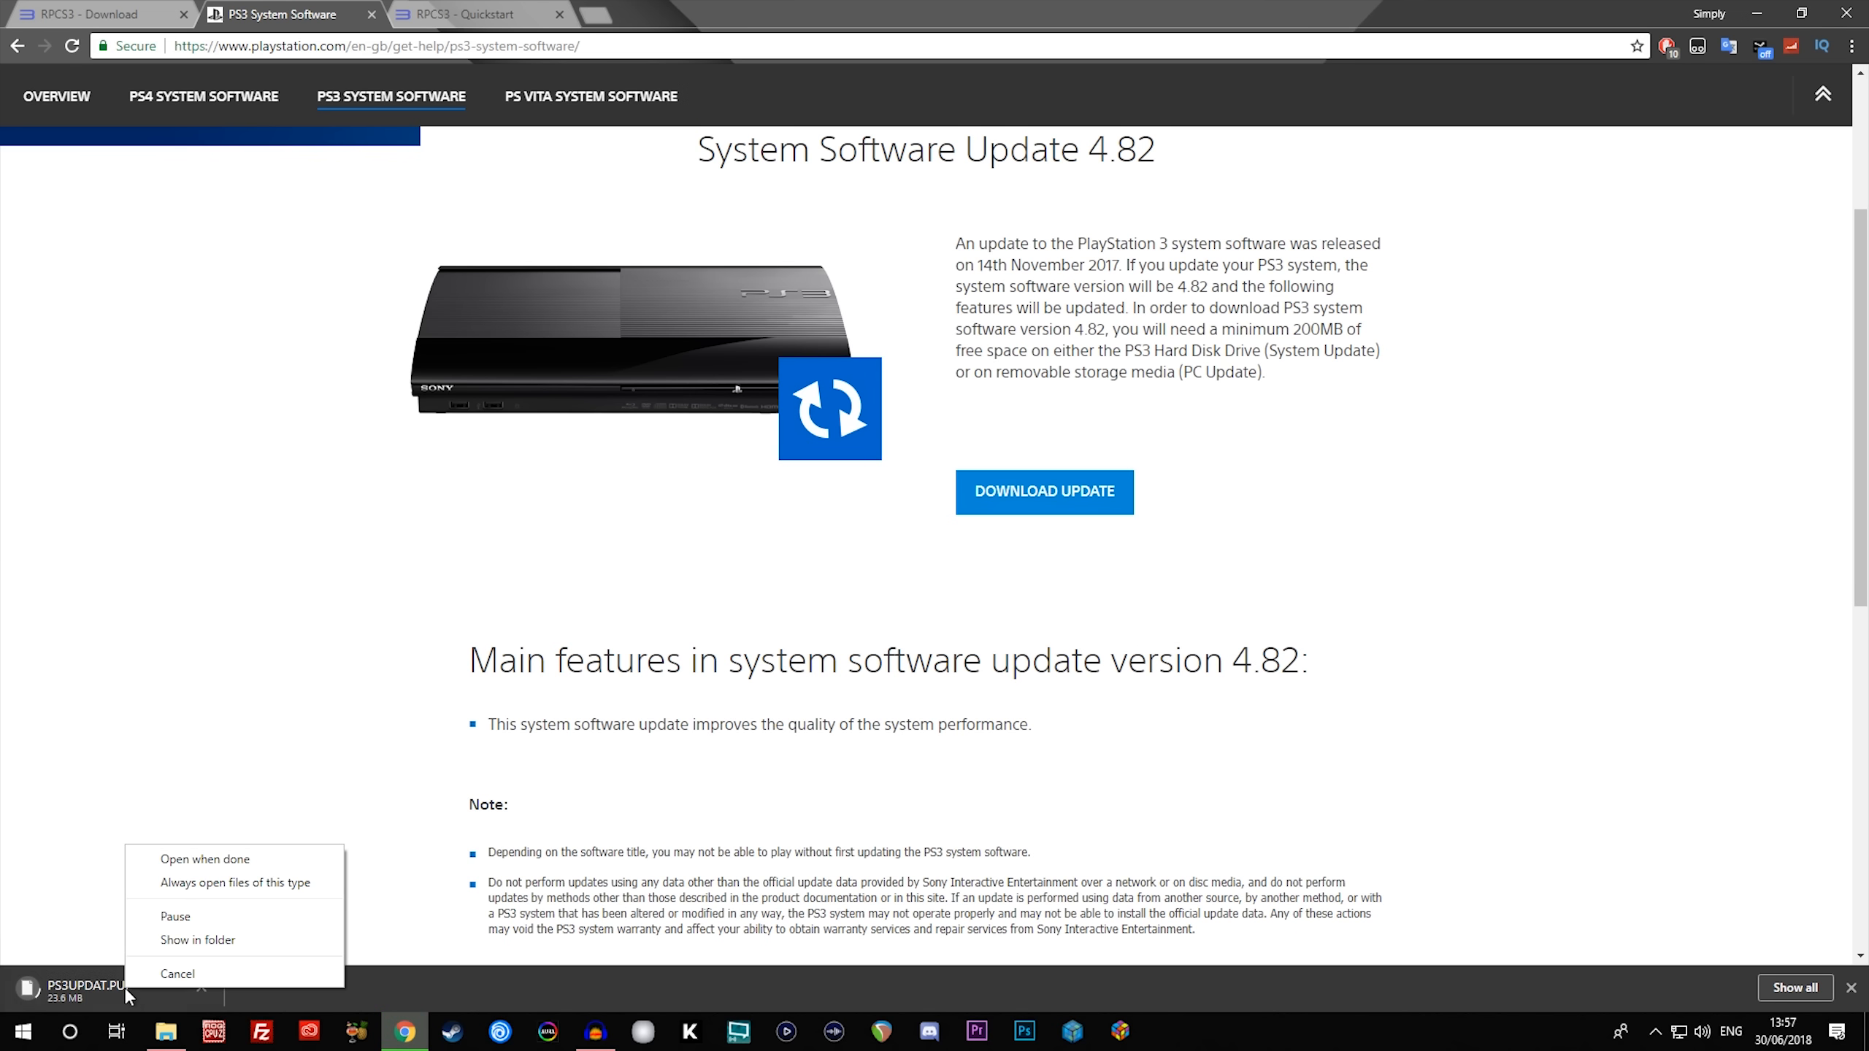
left_click(250, 972)
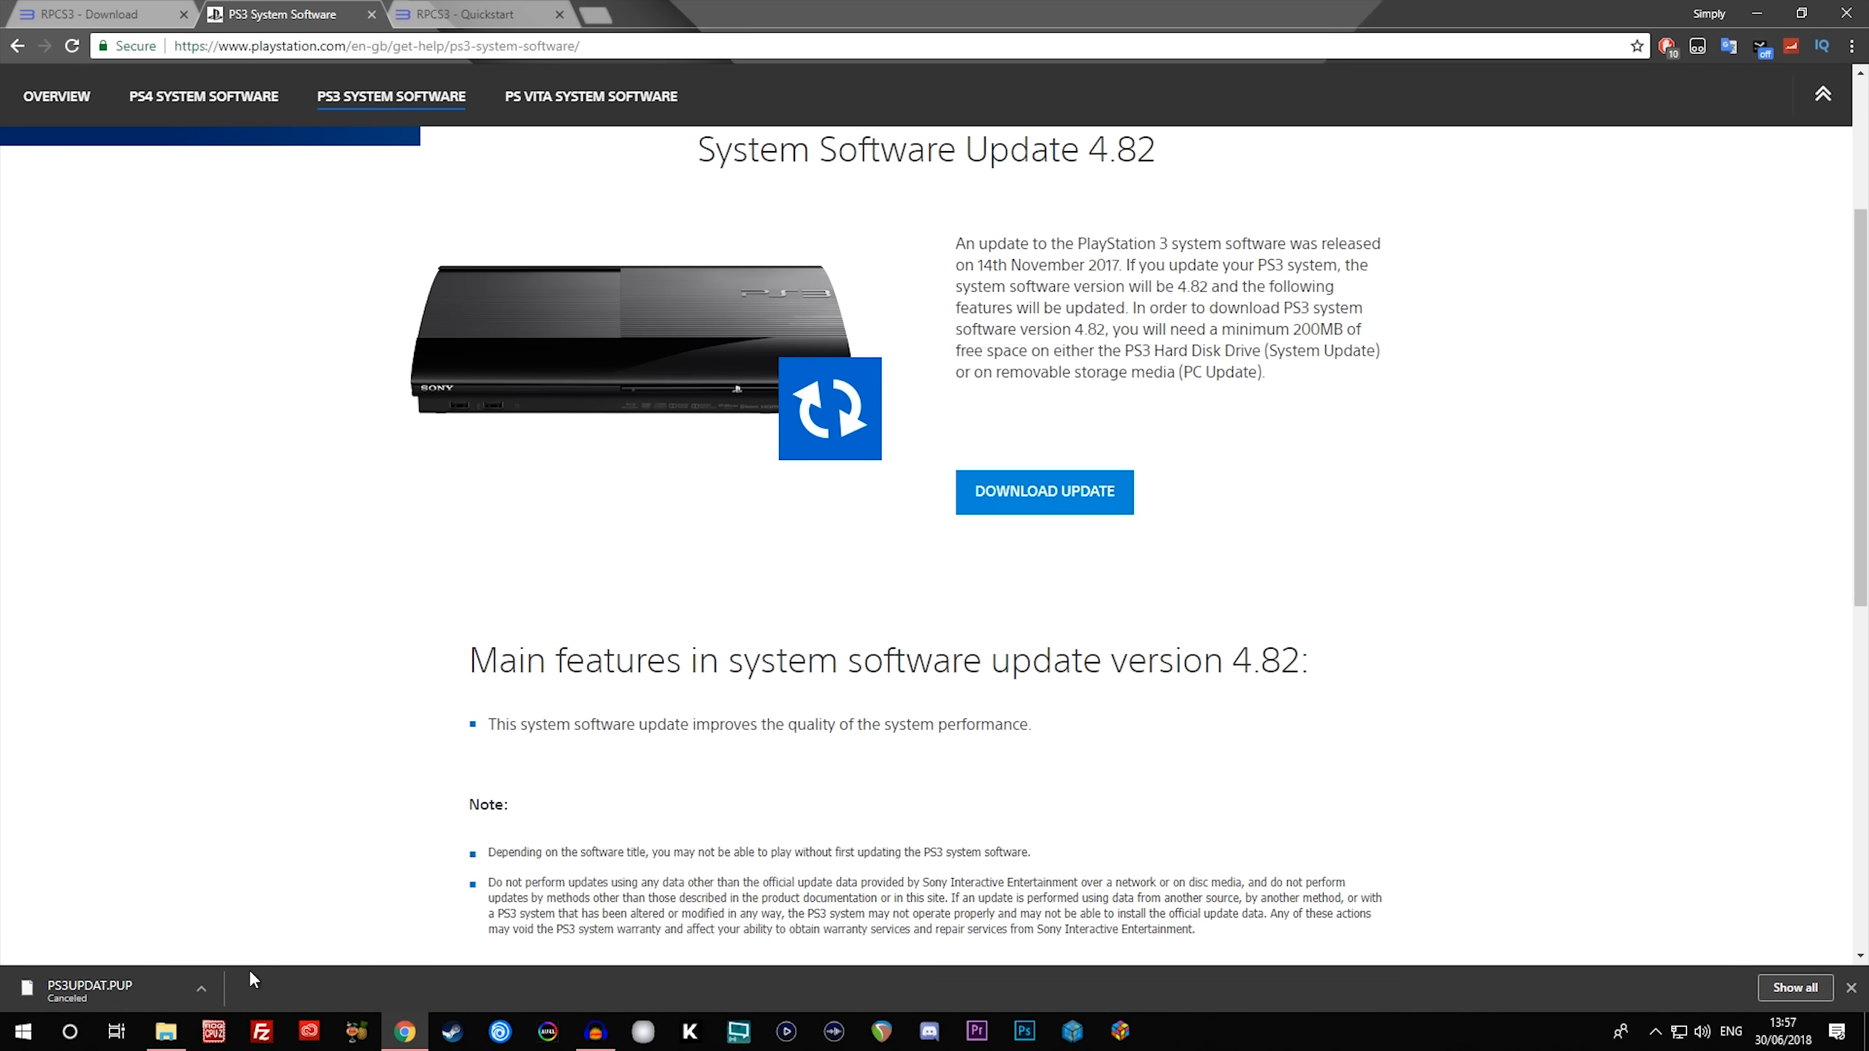
left_click(1851, 987)
- Minimize the browser and move PS3UPDAT.PUP on the desktop next to the RCPS3 Demo folder
left_click(1770, 14)
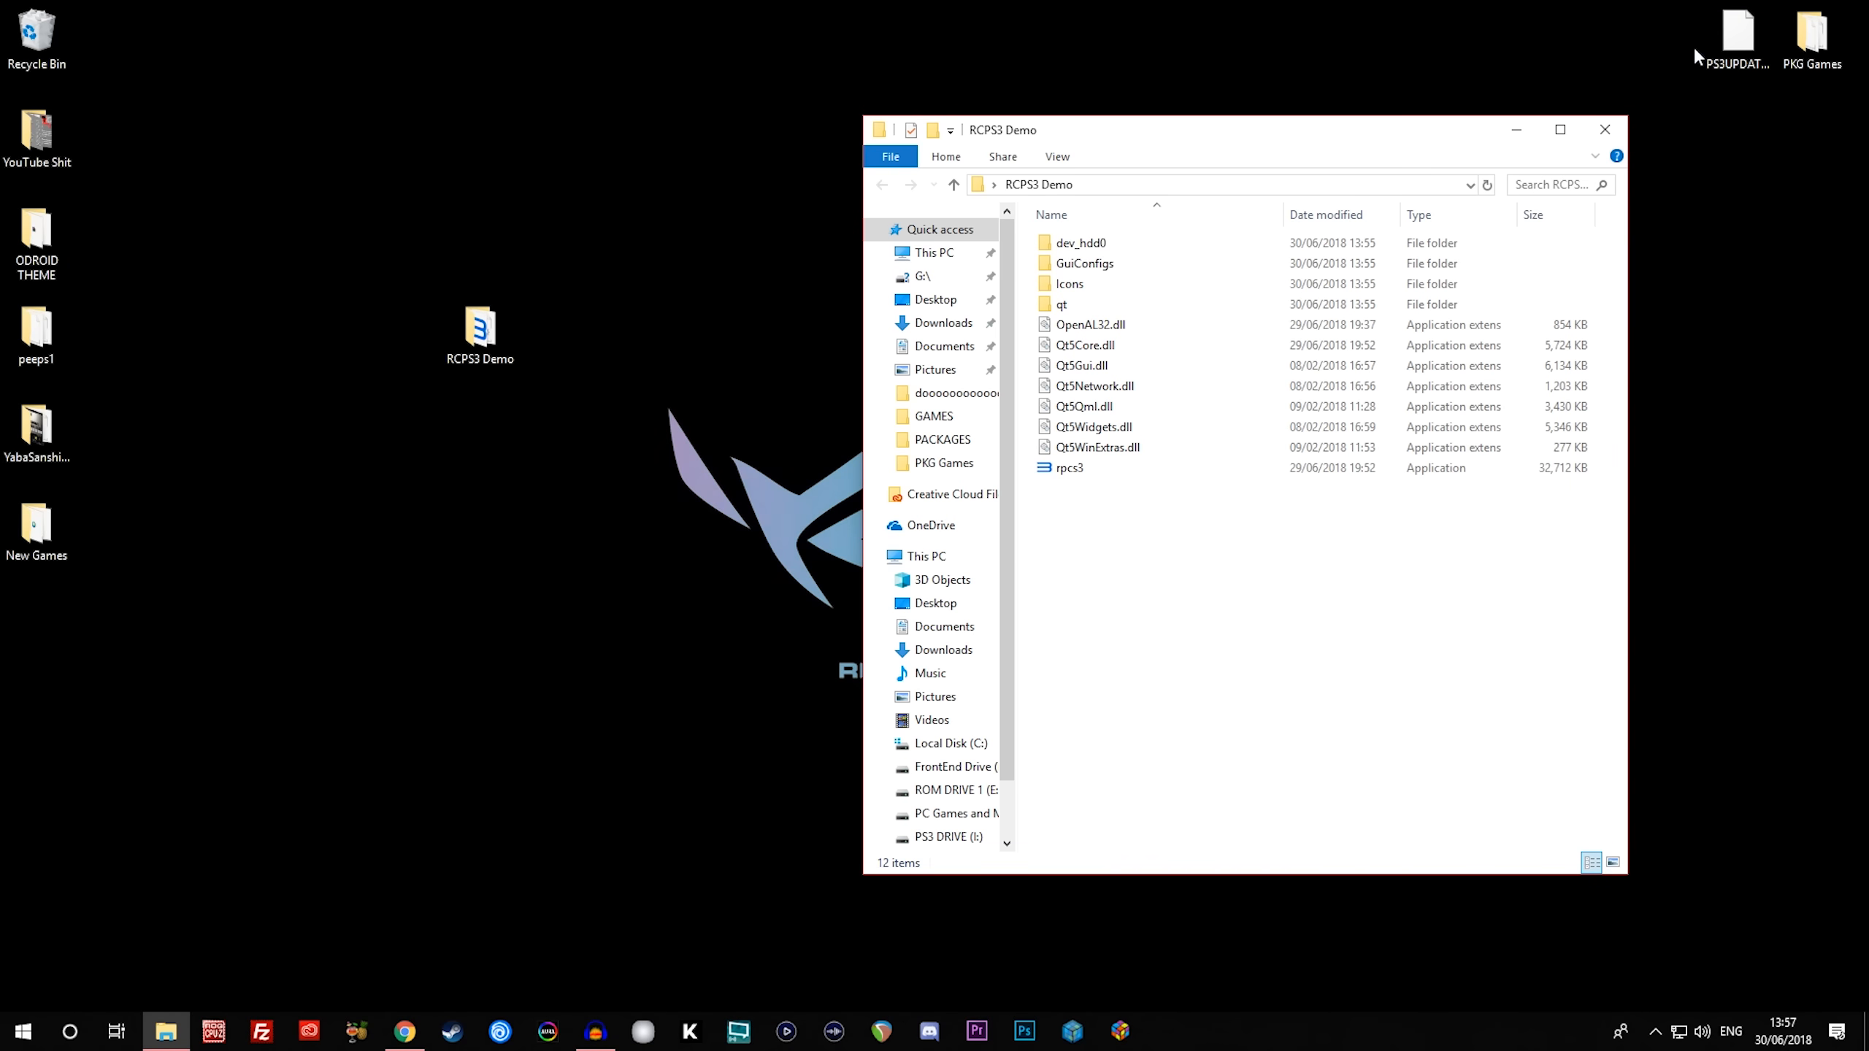
left_click_drag(1737, 33, 570, 327)
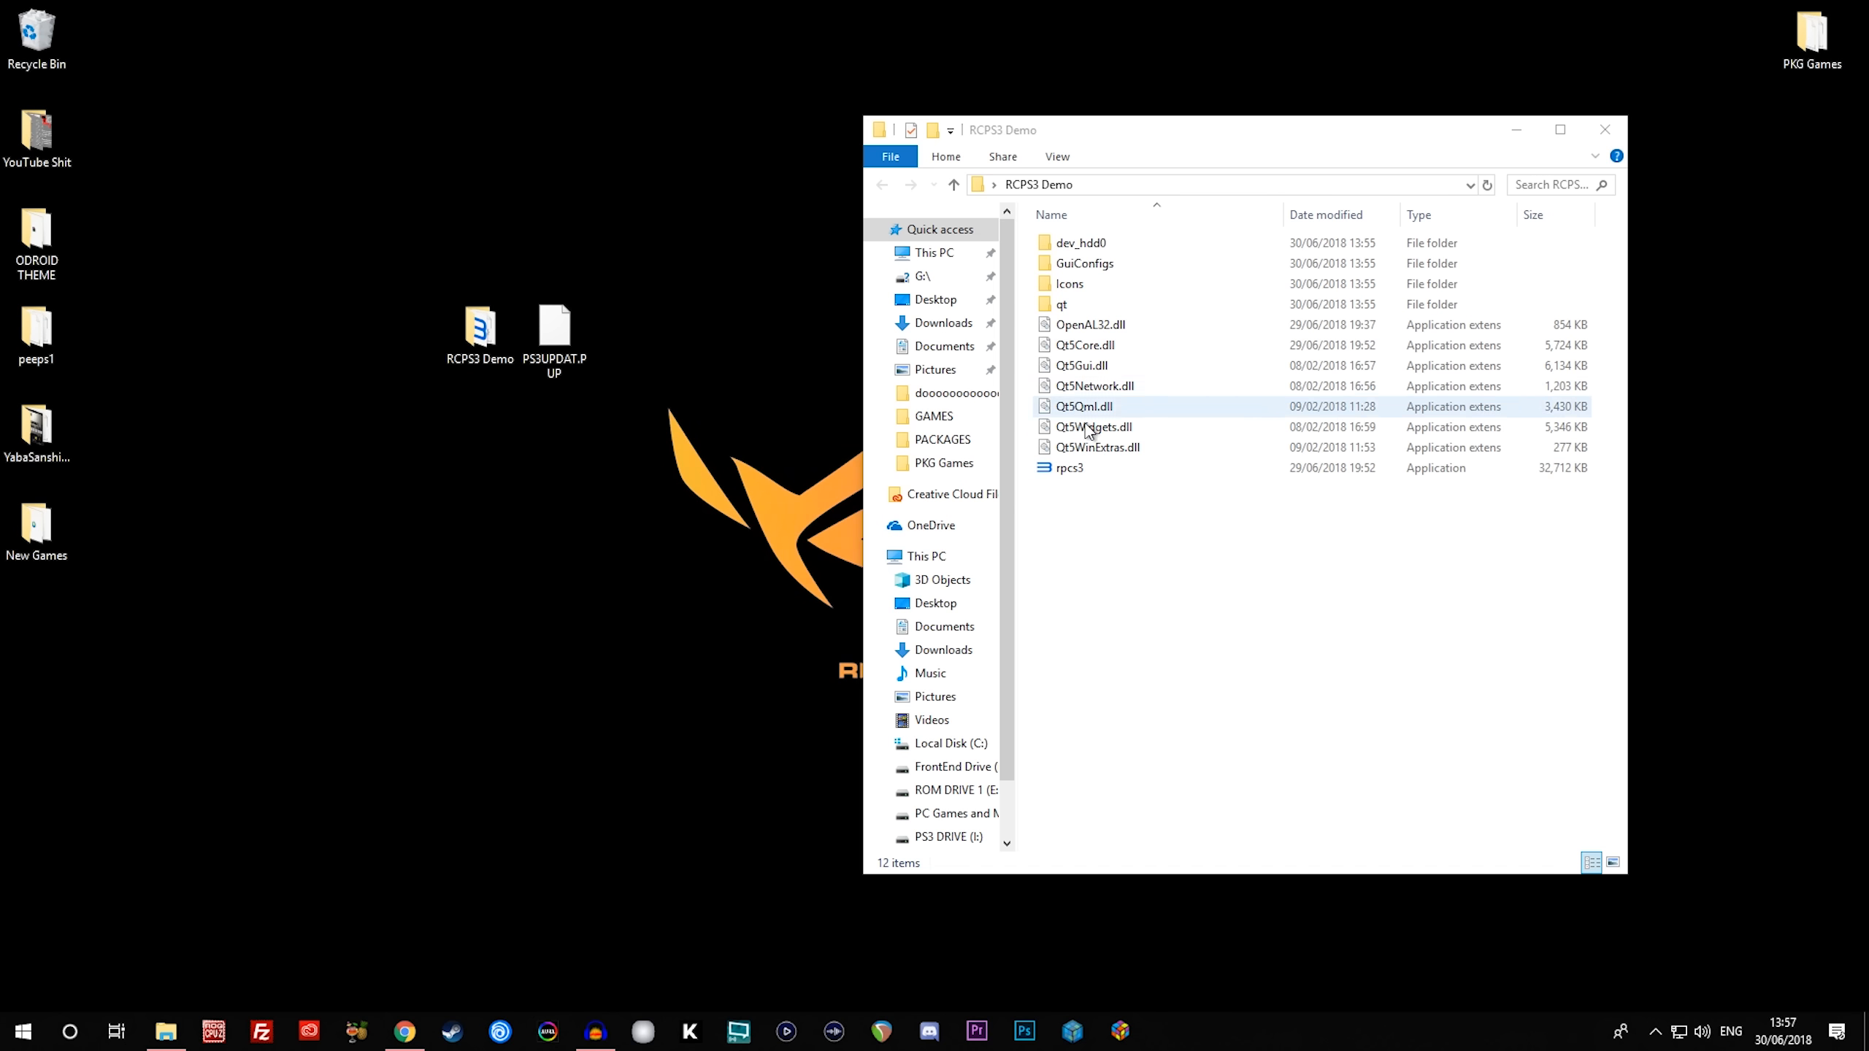
- Launch rpcs3 from the RCPS3 Demo folder and accept its welcome notice as read, with it set not to show again
double_click(1100, 472)
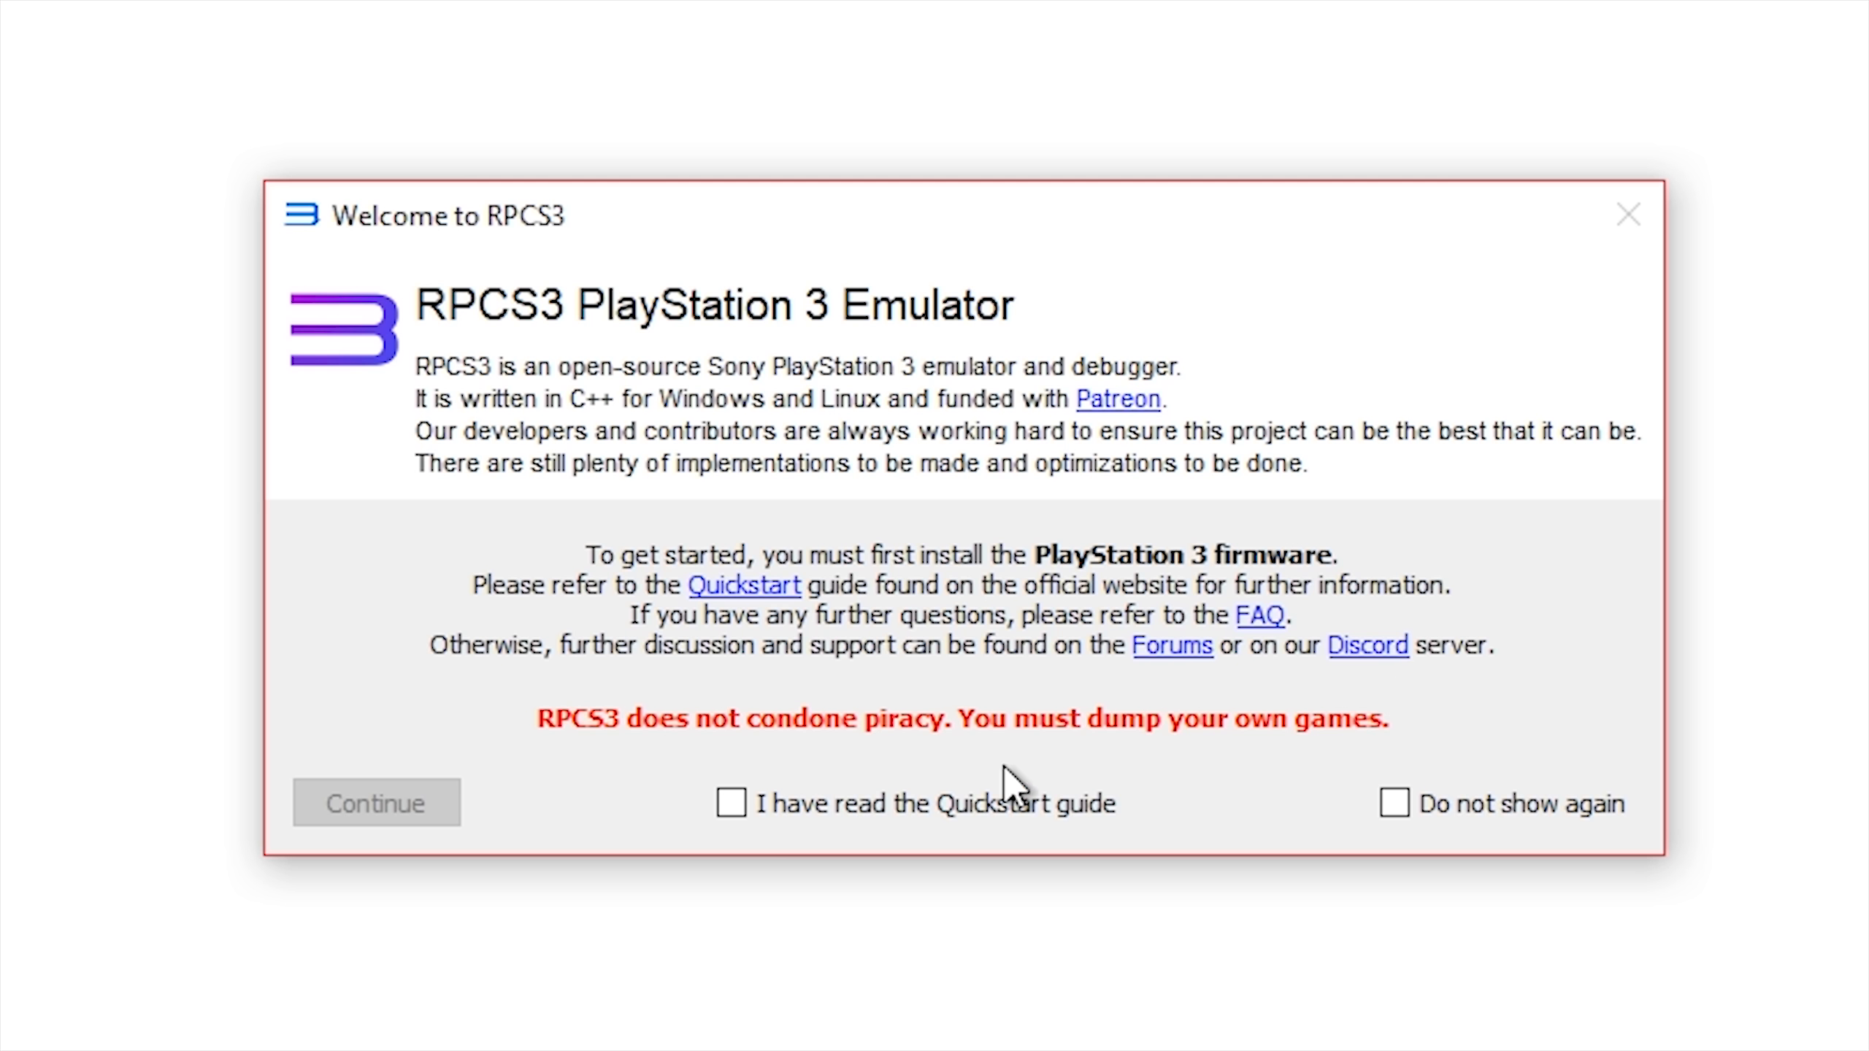
left_click(732, 804)
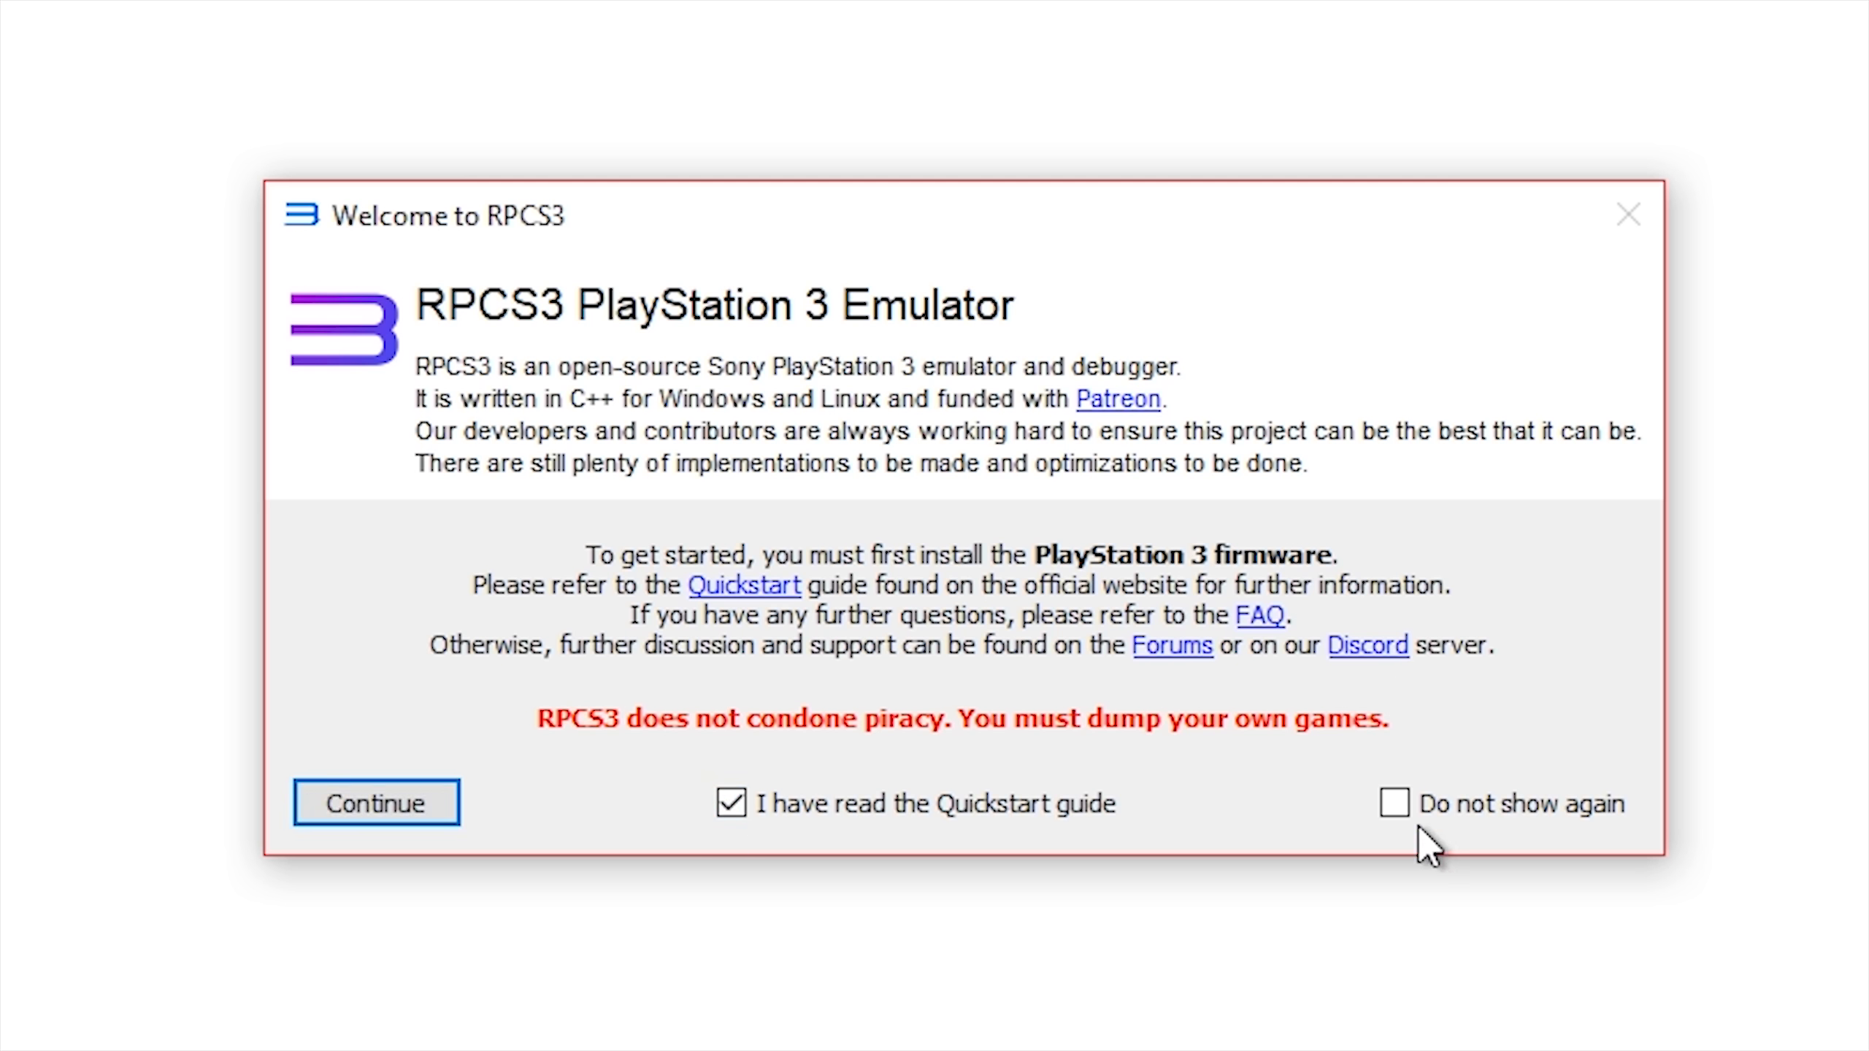
left_click(1398, 808)
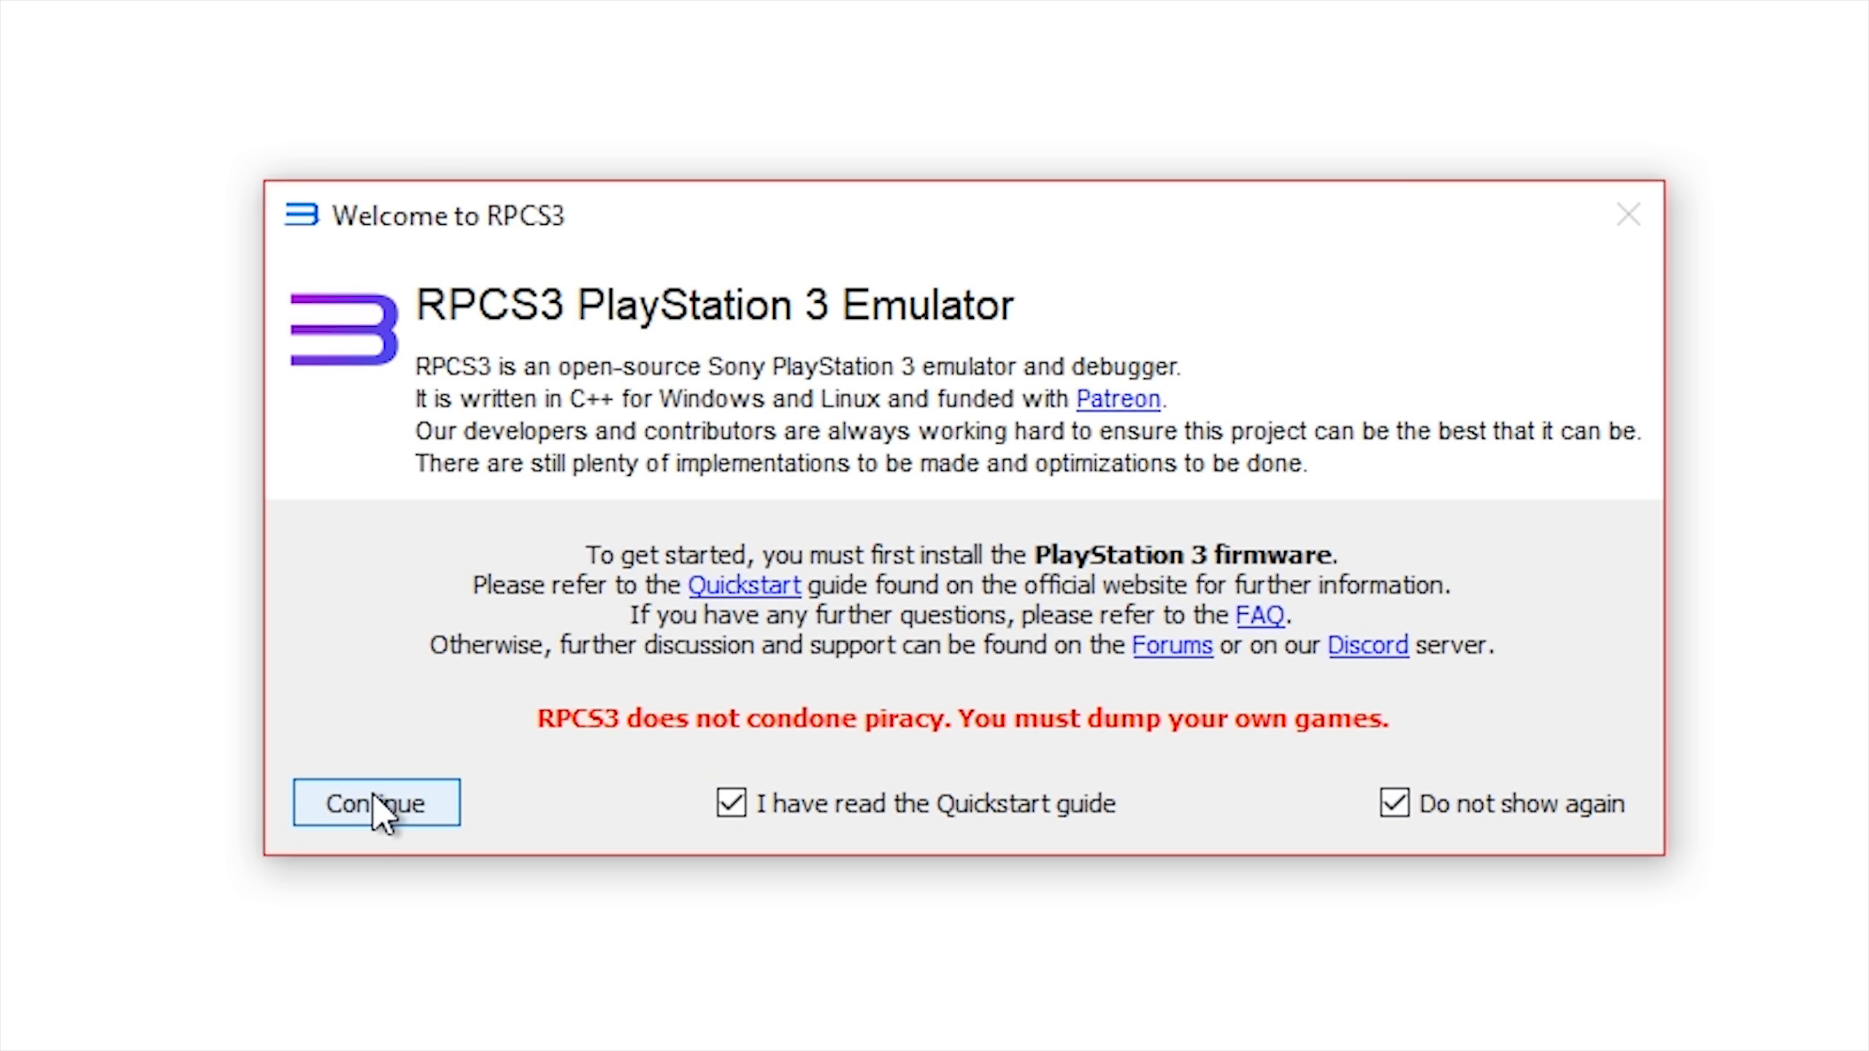
left_click(321, 810)
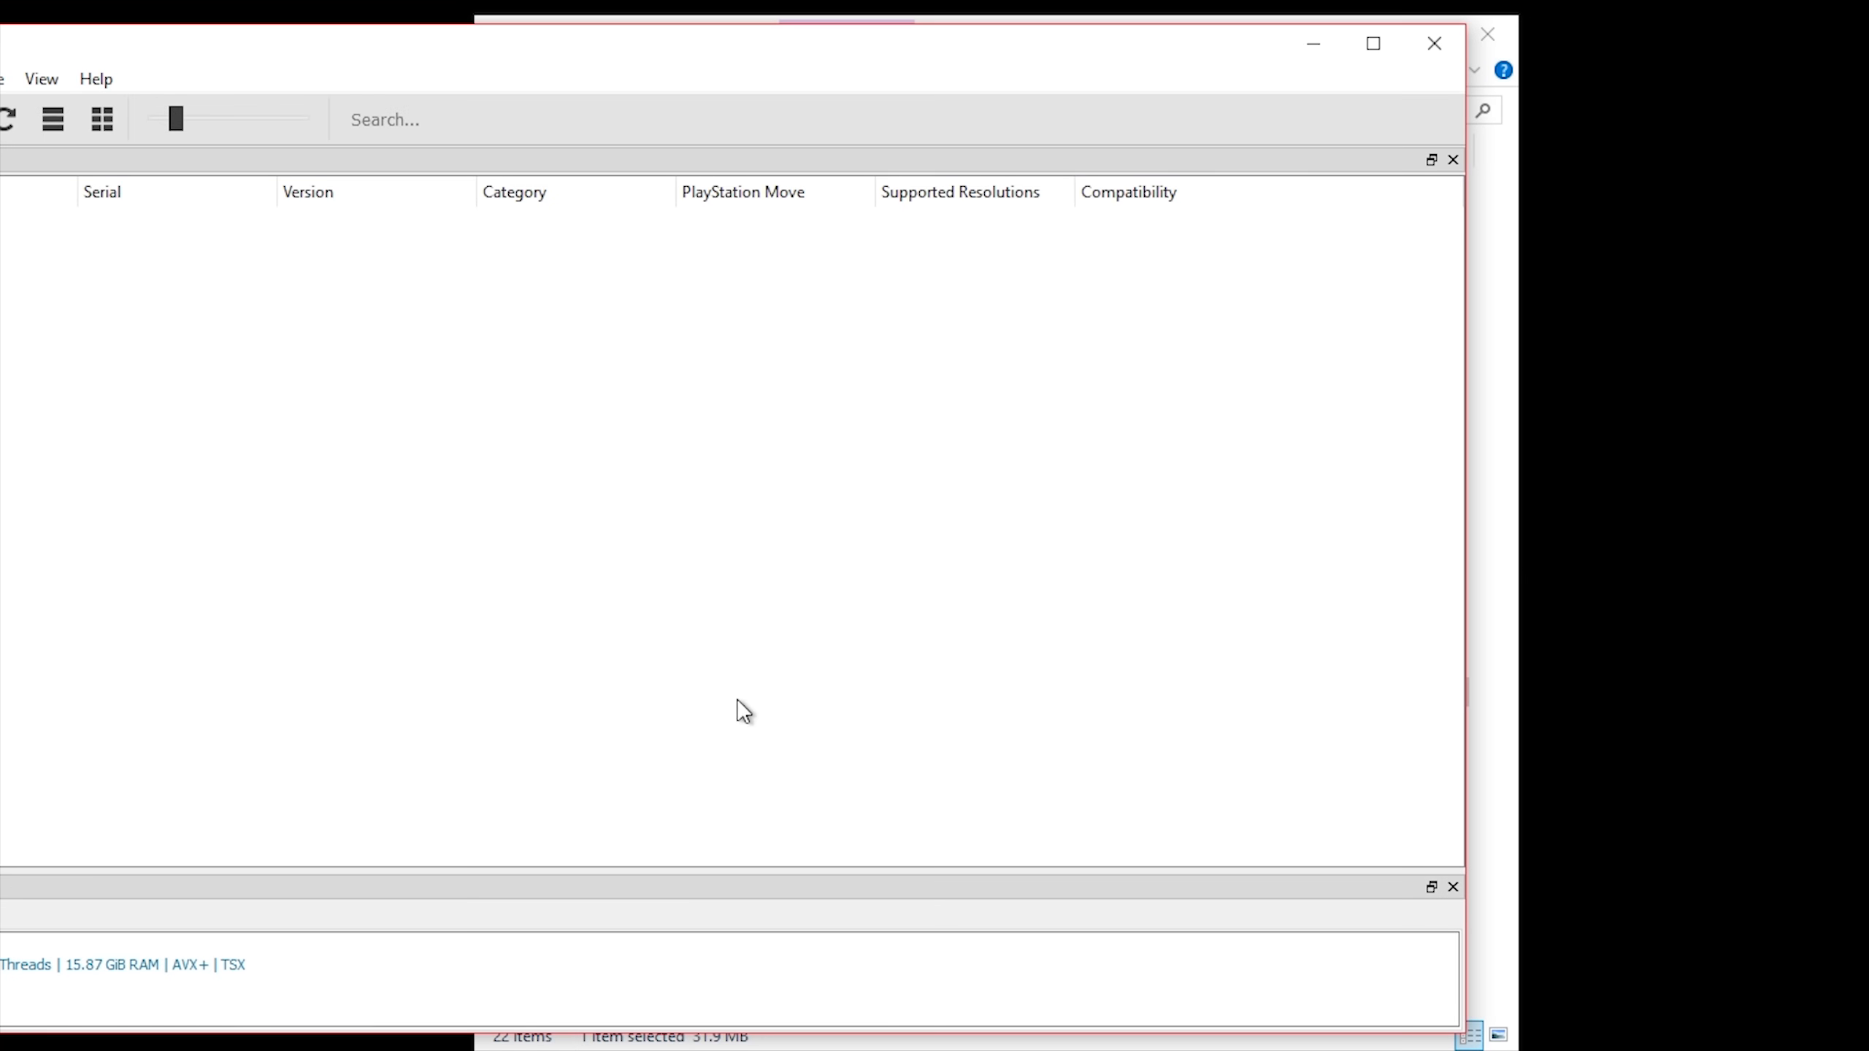
- Install the PS3 firmware in RPCS3 from the PS3UPDAT.PUP file on the desktop and acknowledge the completion message
left_click_drag(130, 37, 596, 22)
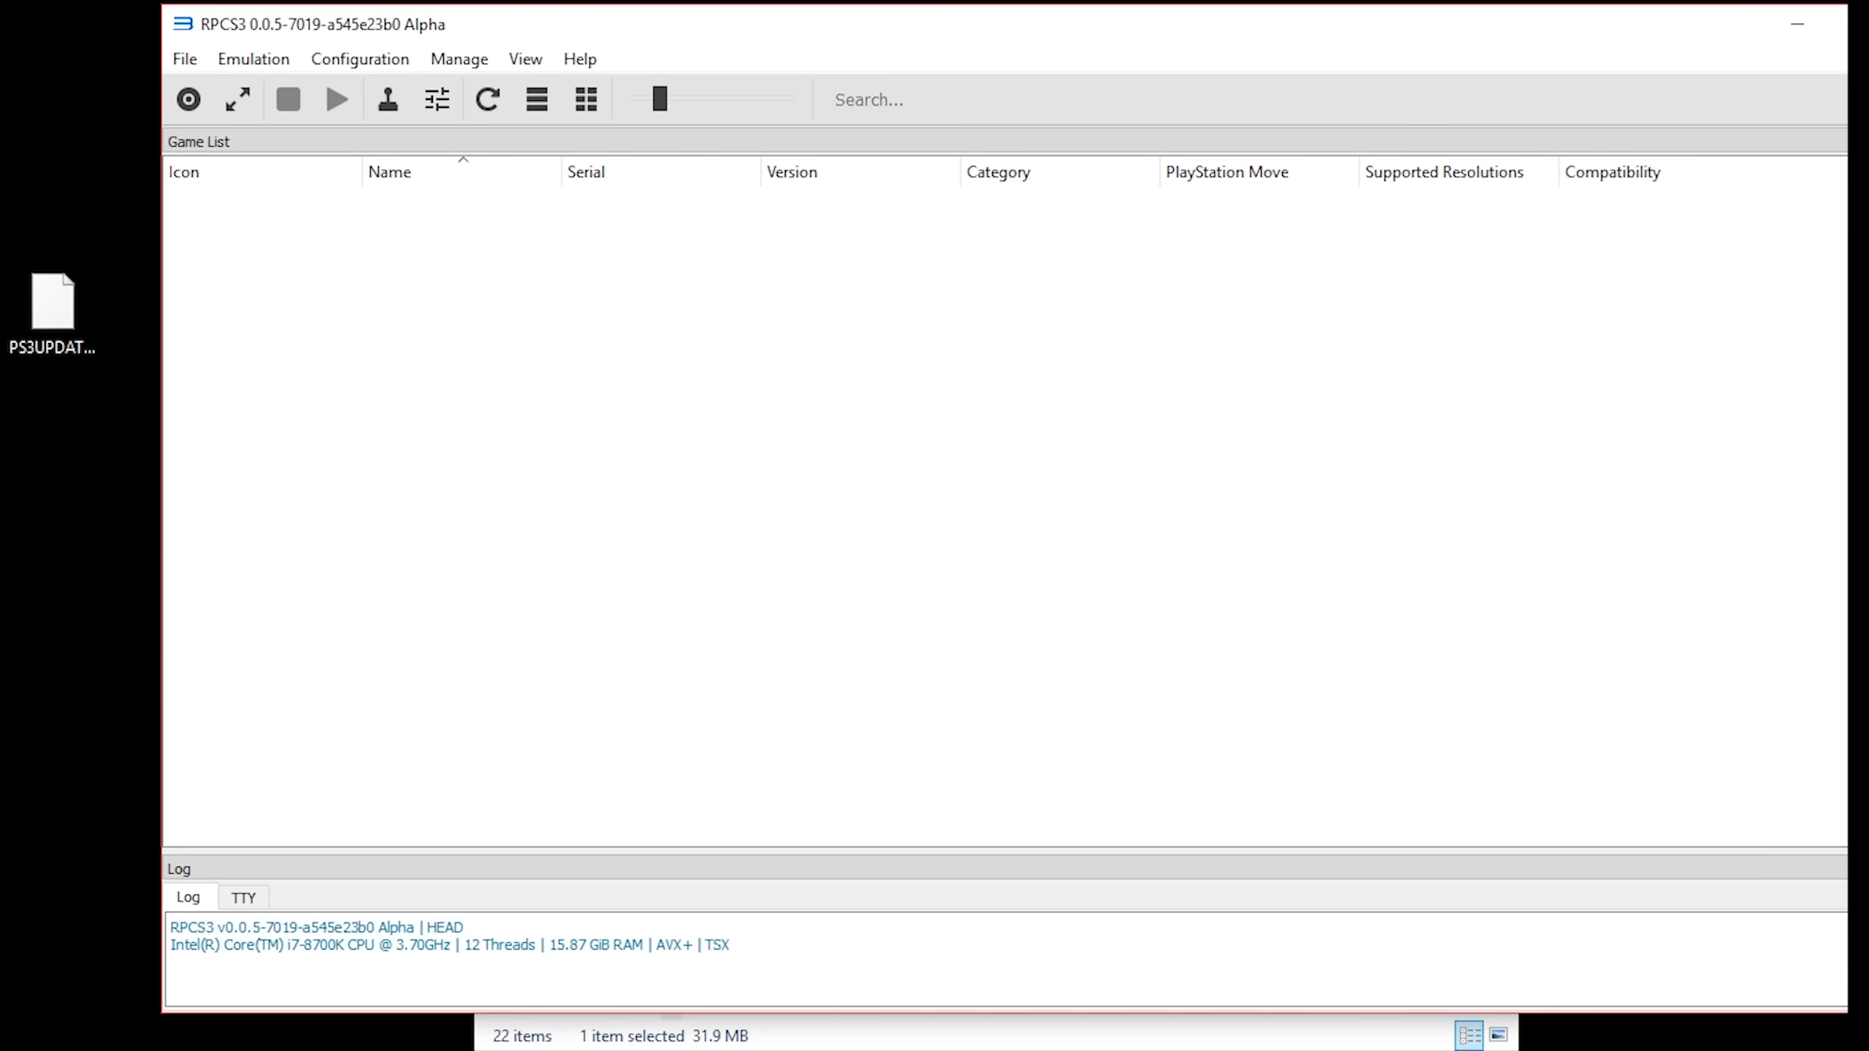
left_click_drag(704, 37, 594, 53)
left_click(82, 75)
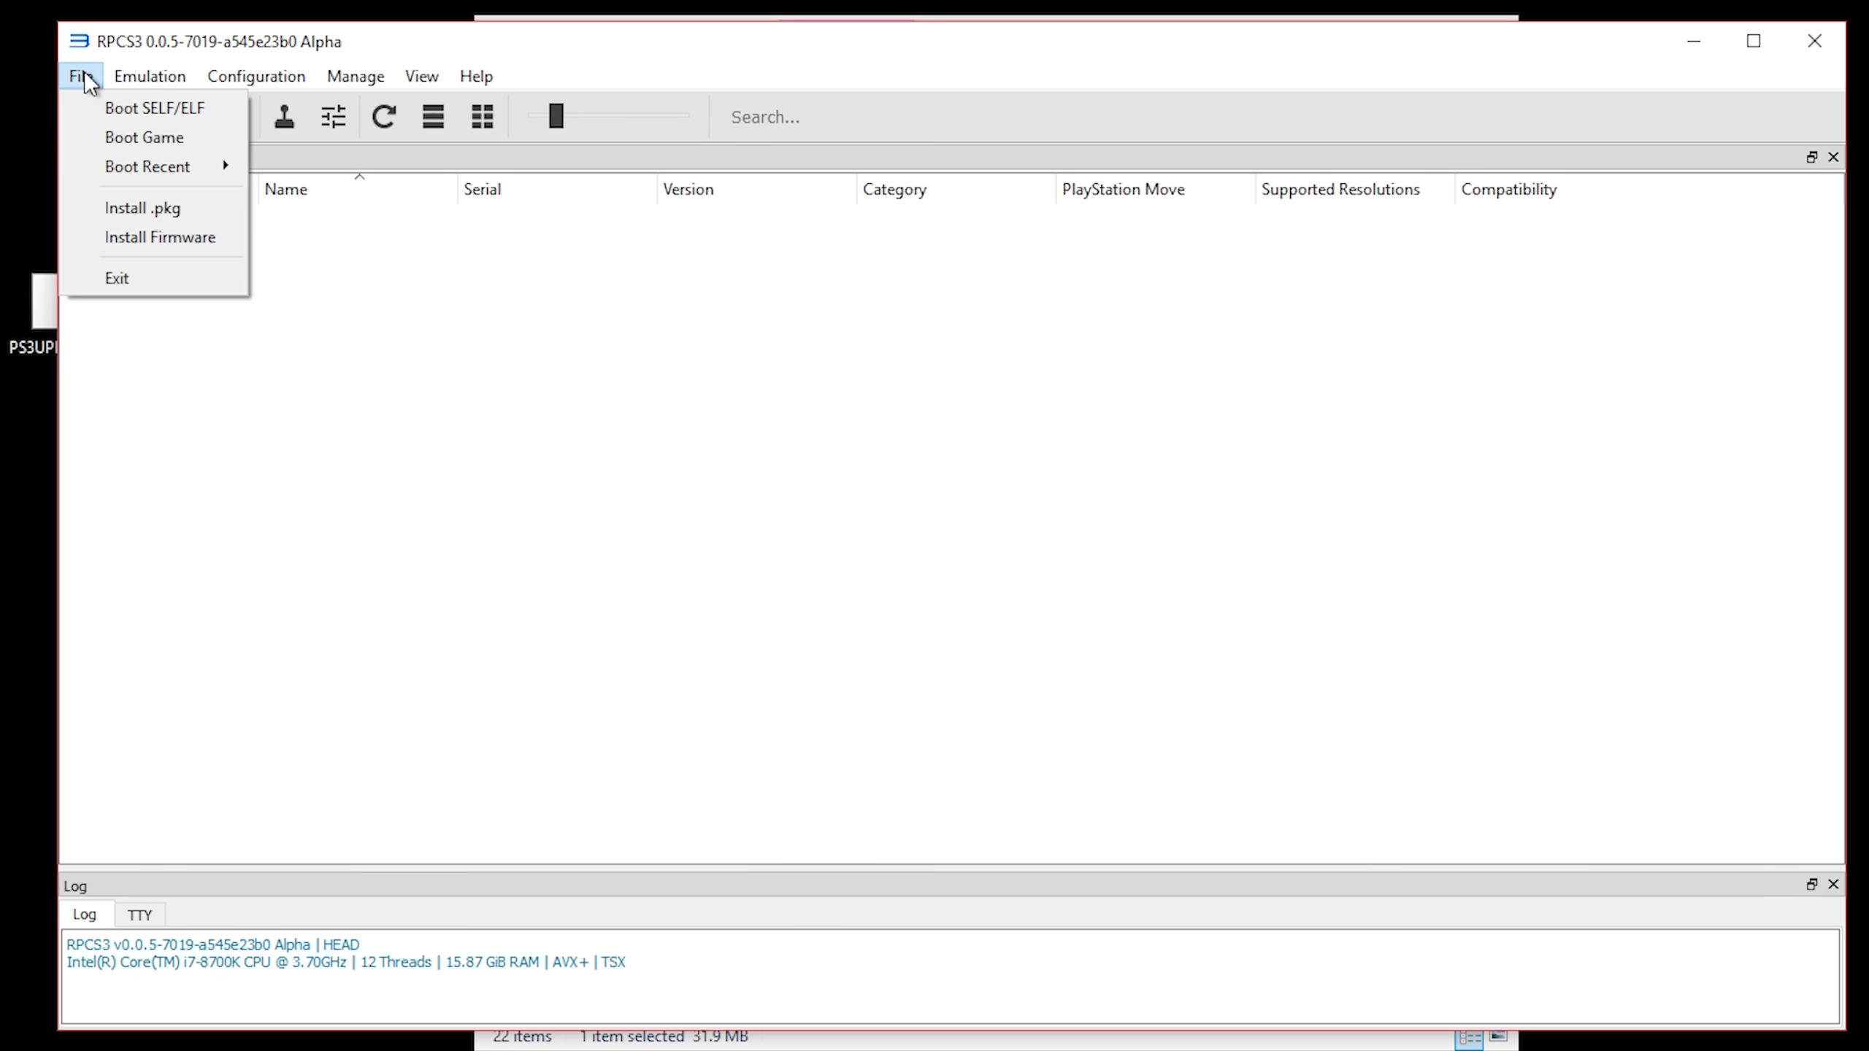
left_click(133, 238)
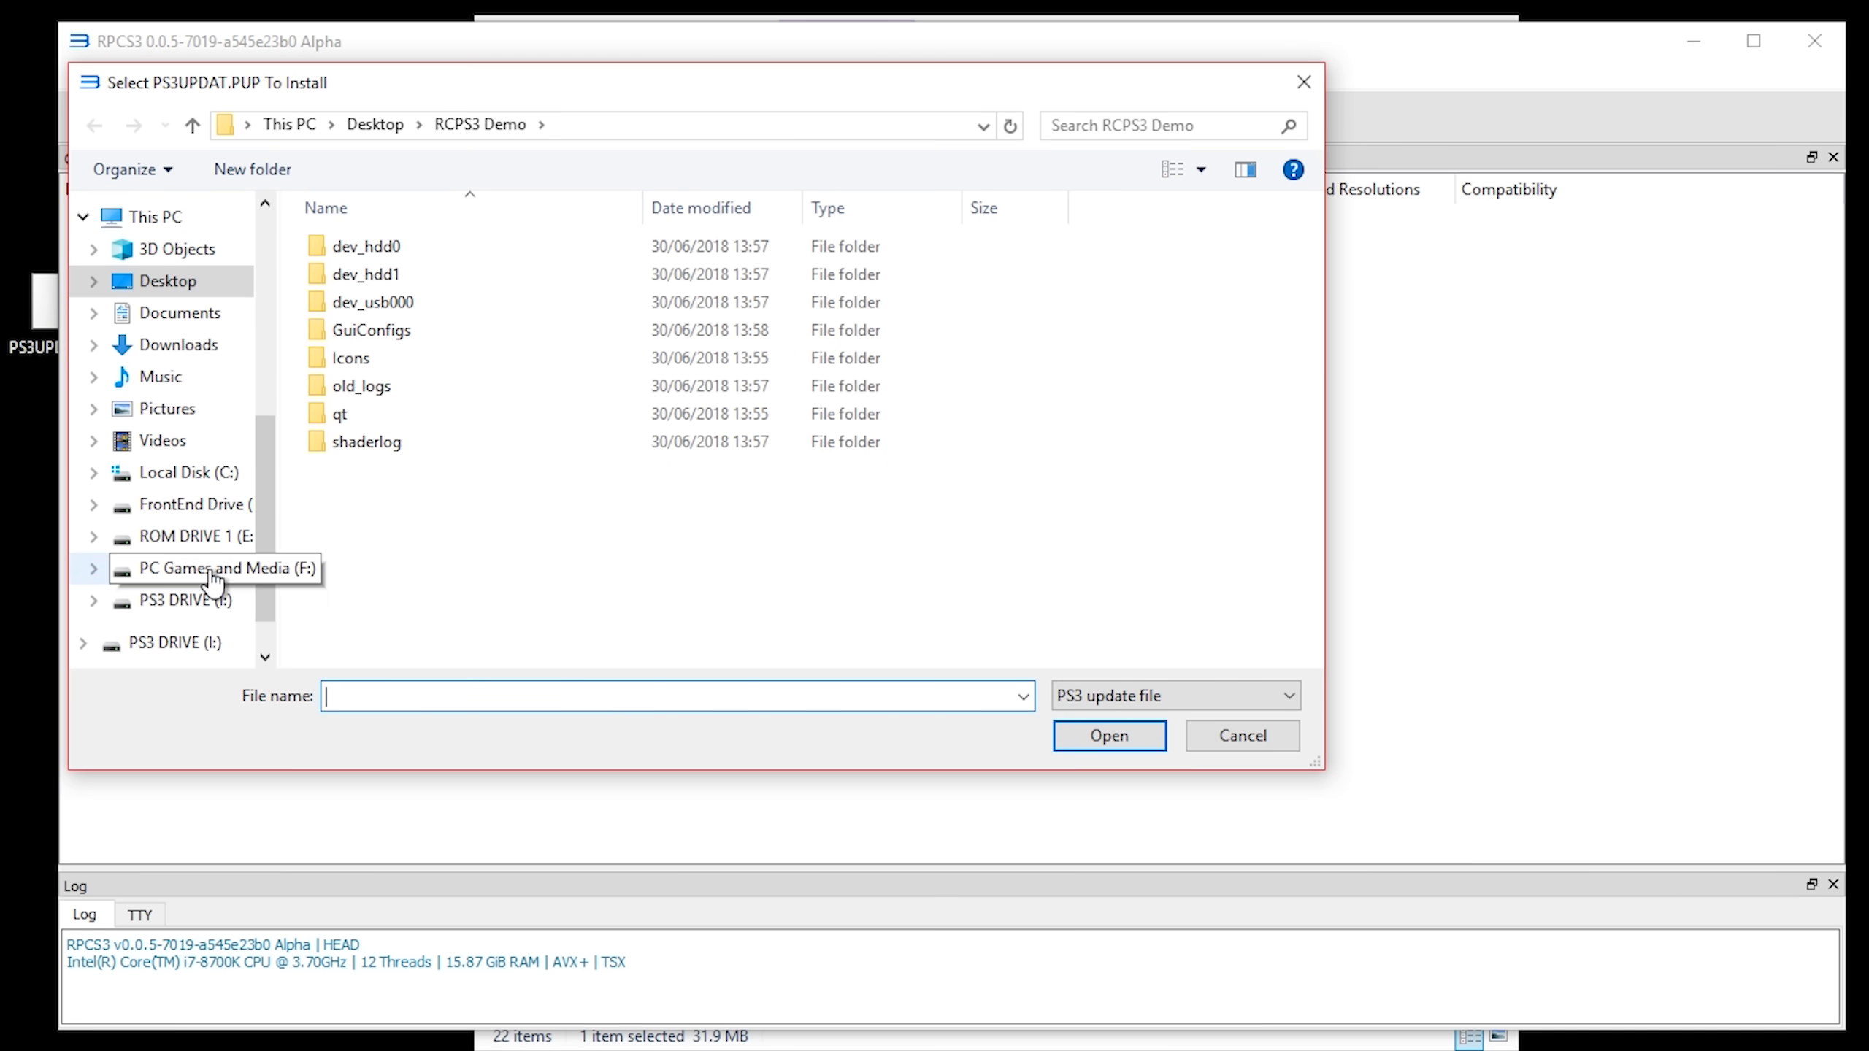
left_click(208, 284)
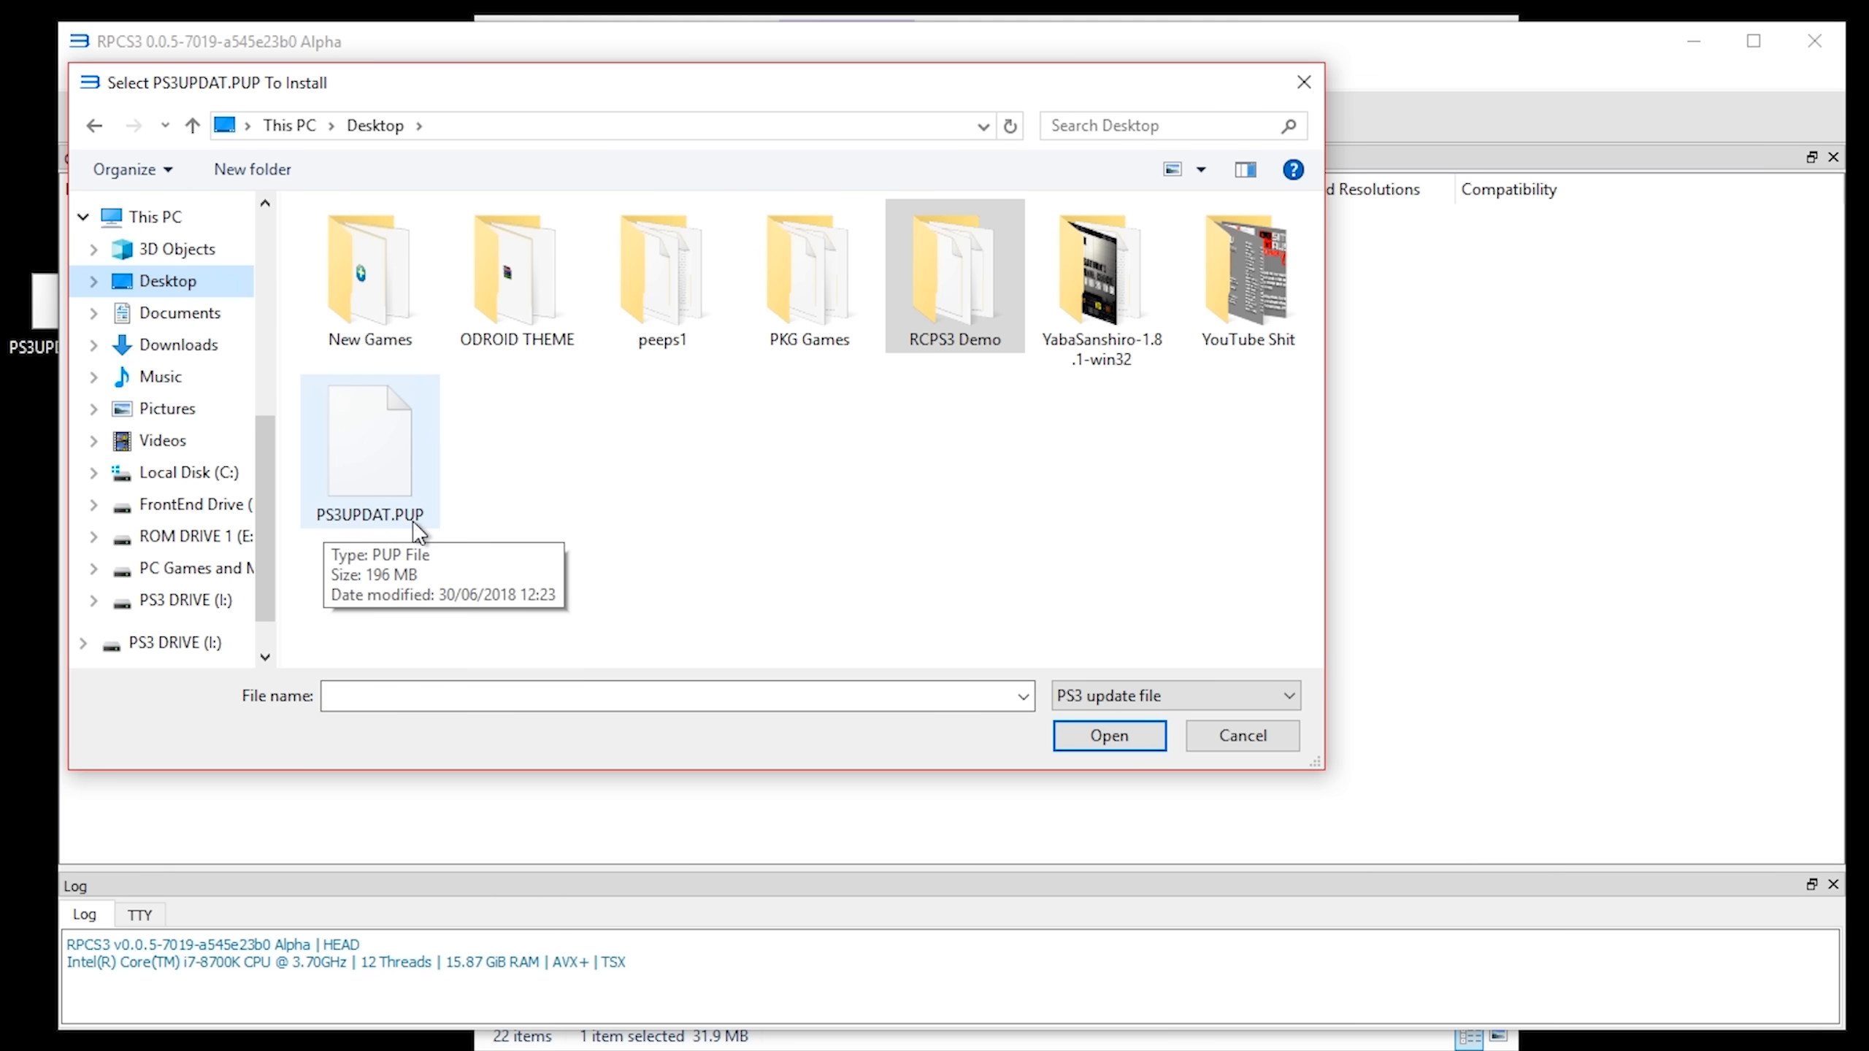
double_click(371, 418)
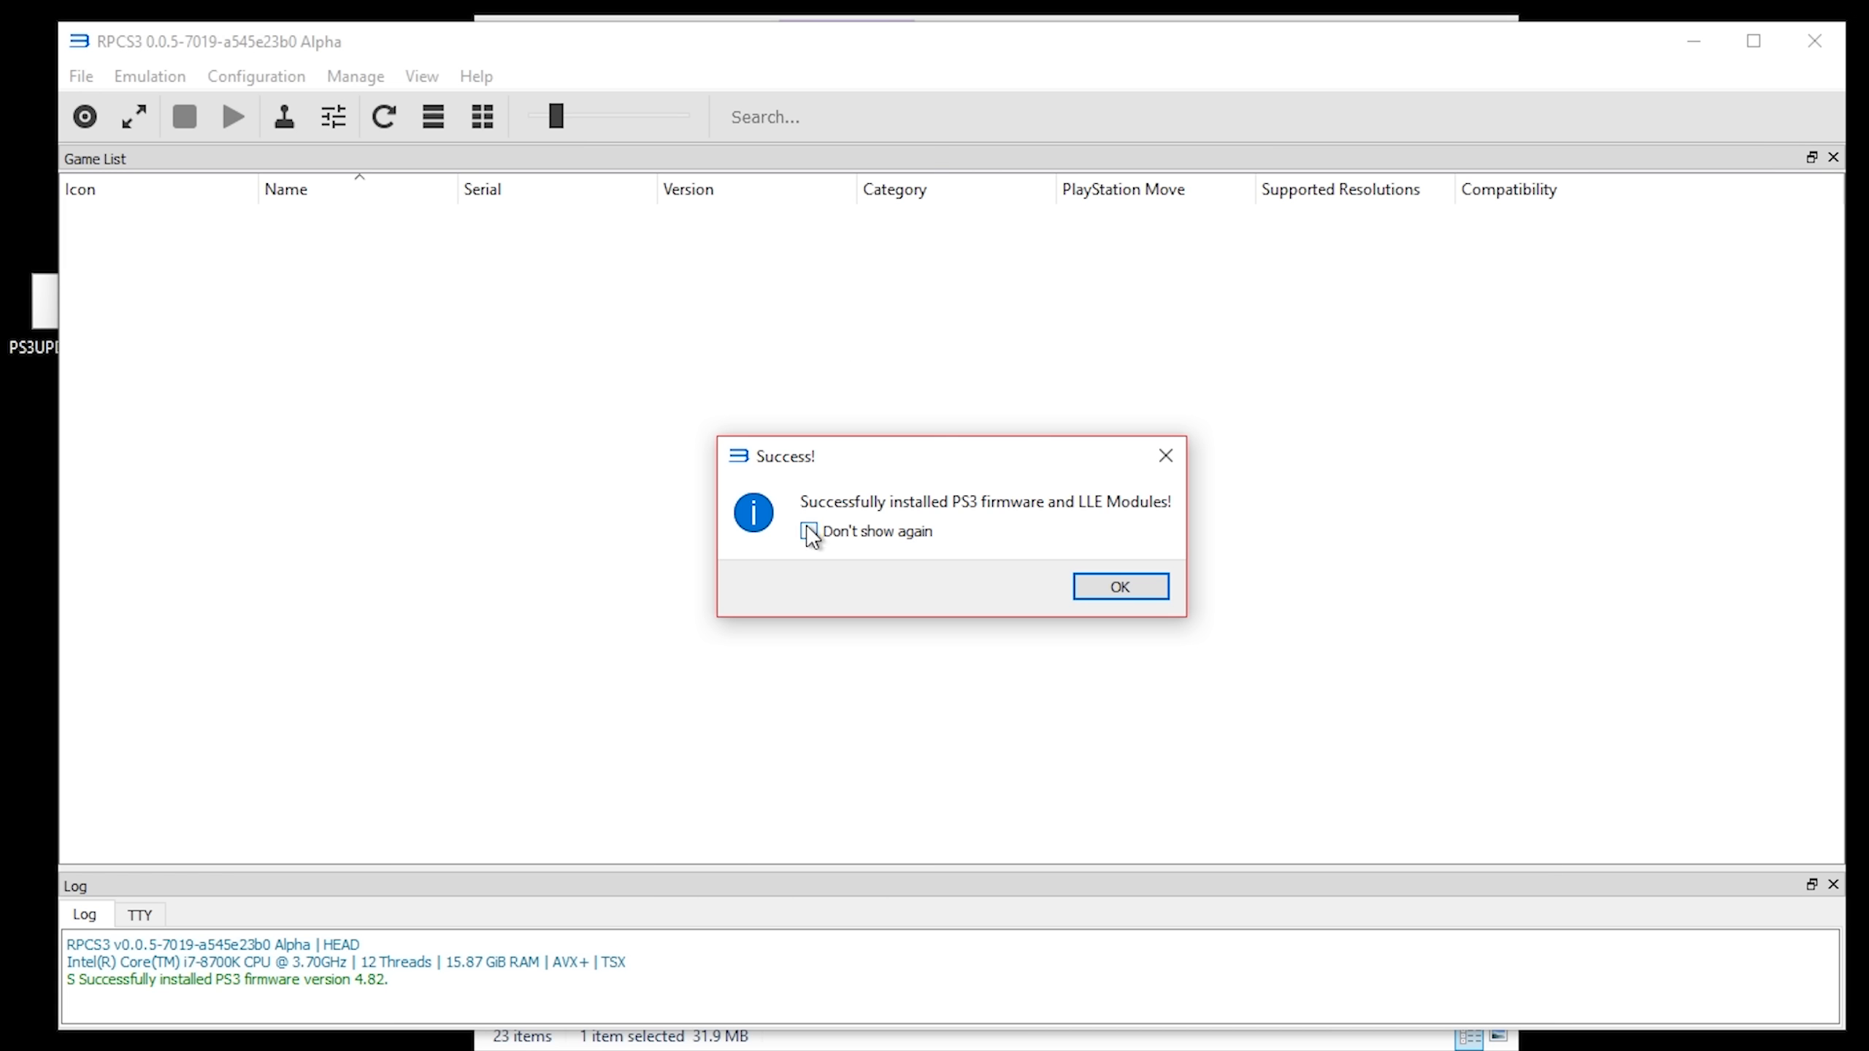
left_click(1116, 590)
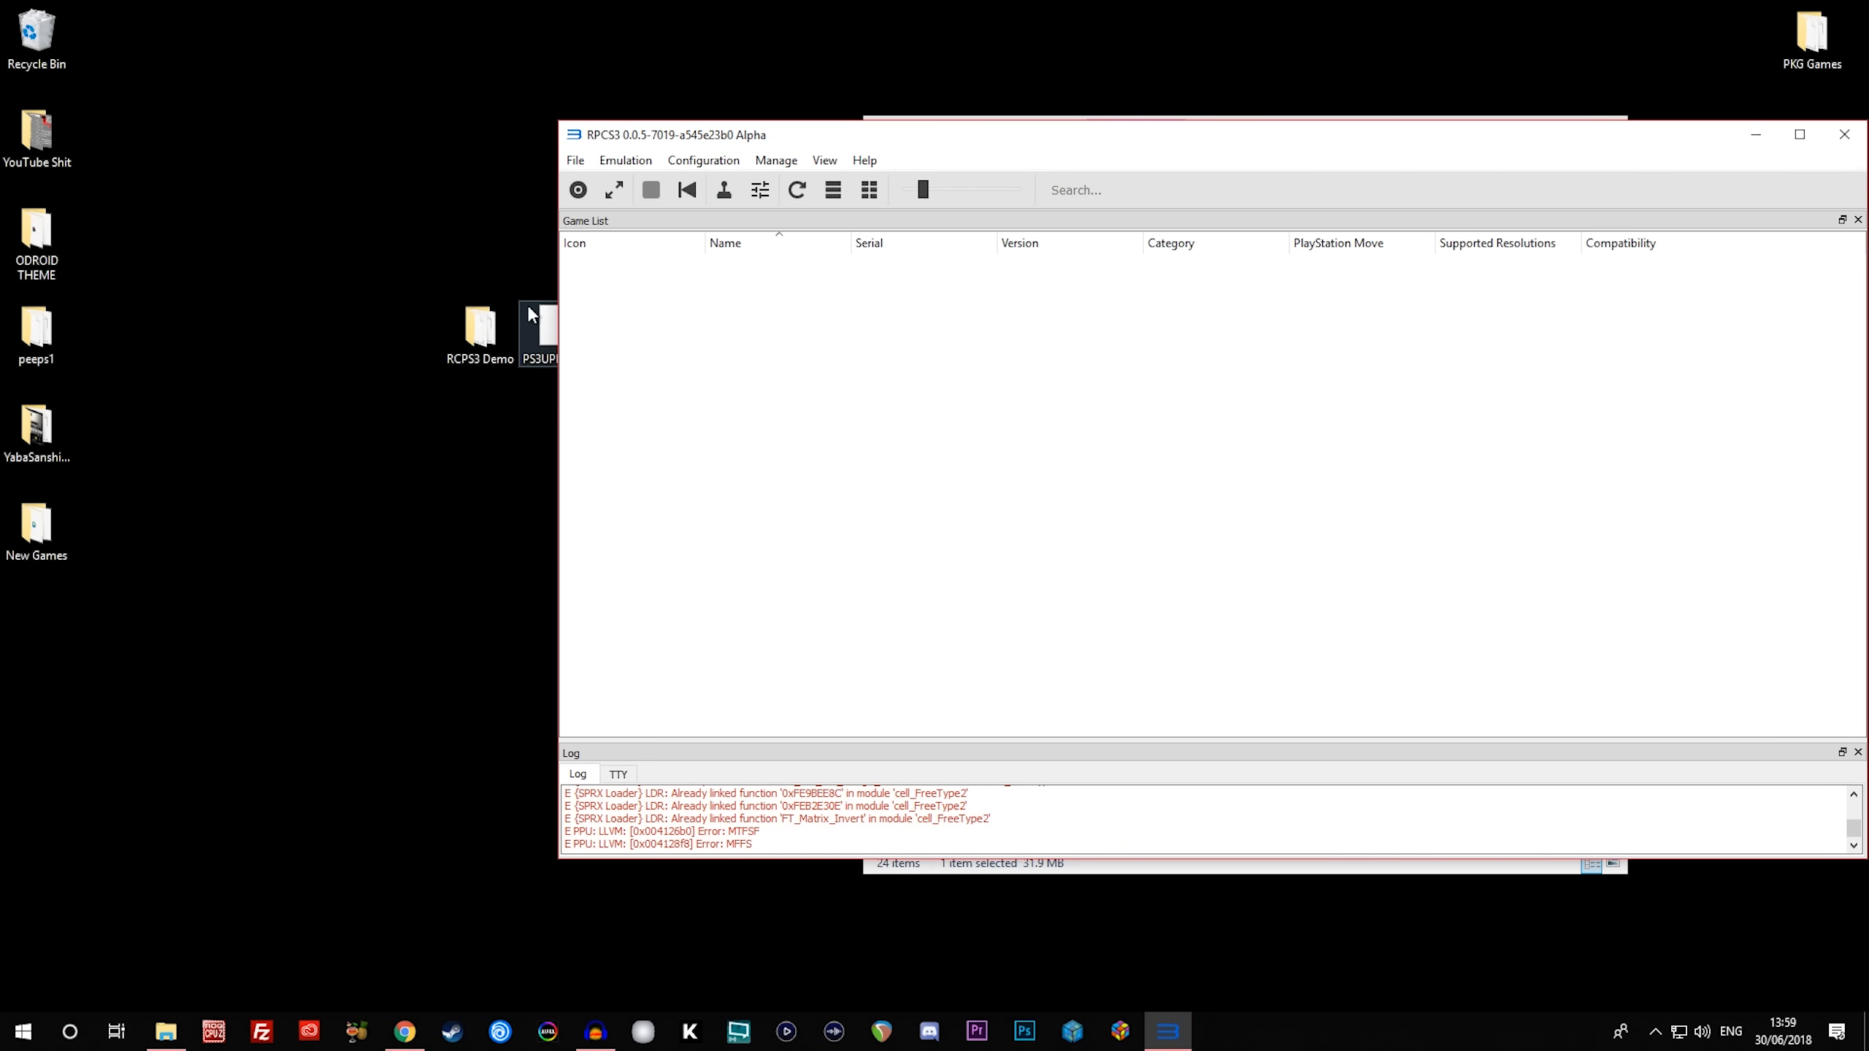
left_click_drag(1112, 138, 730, 171)
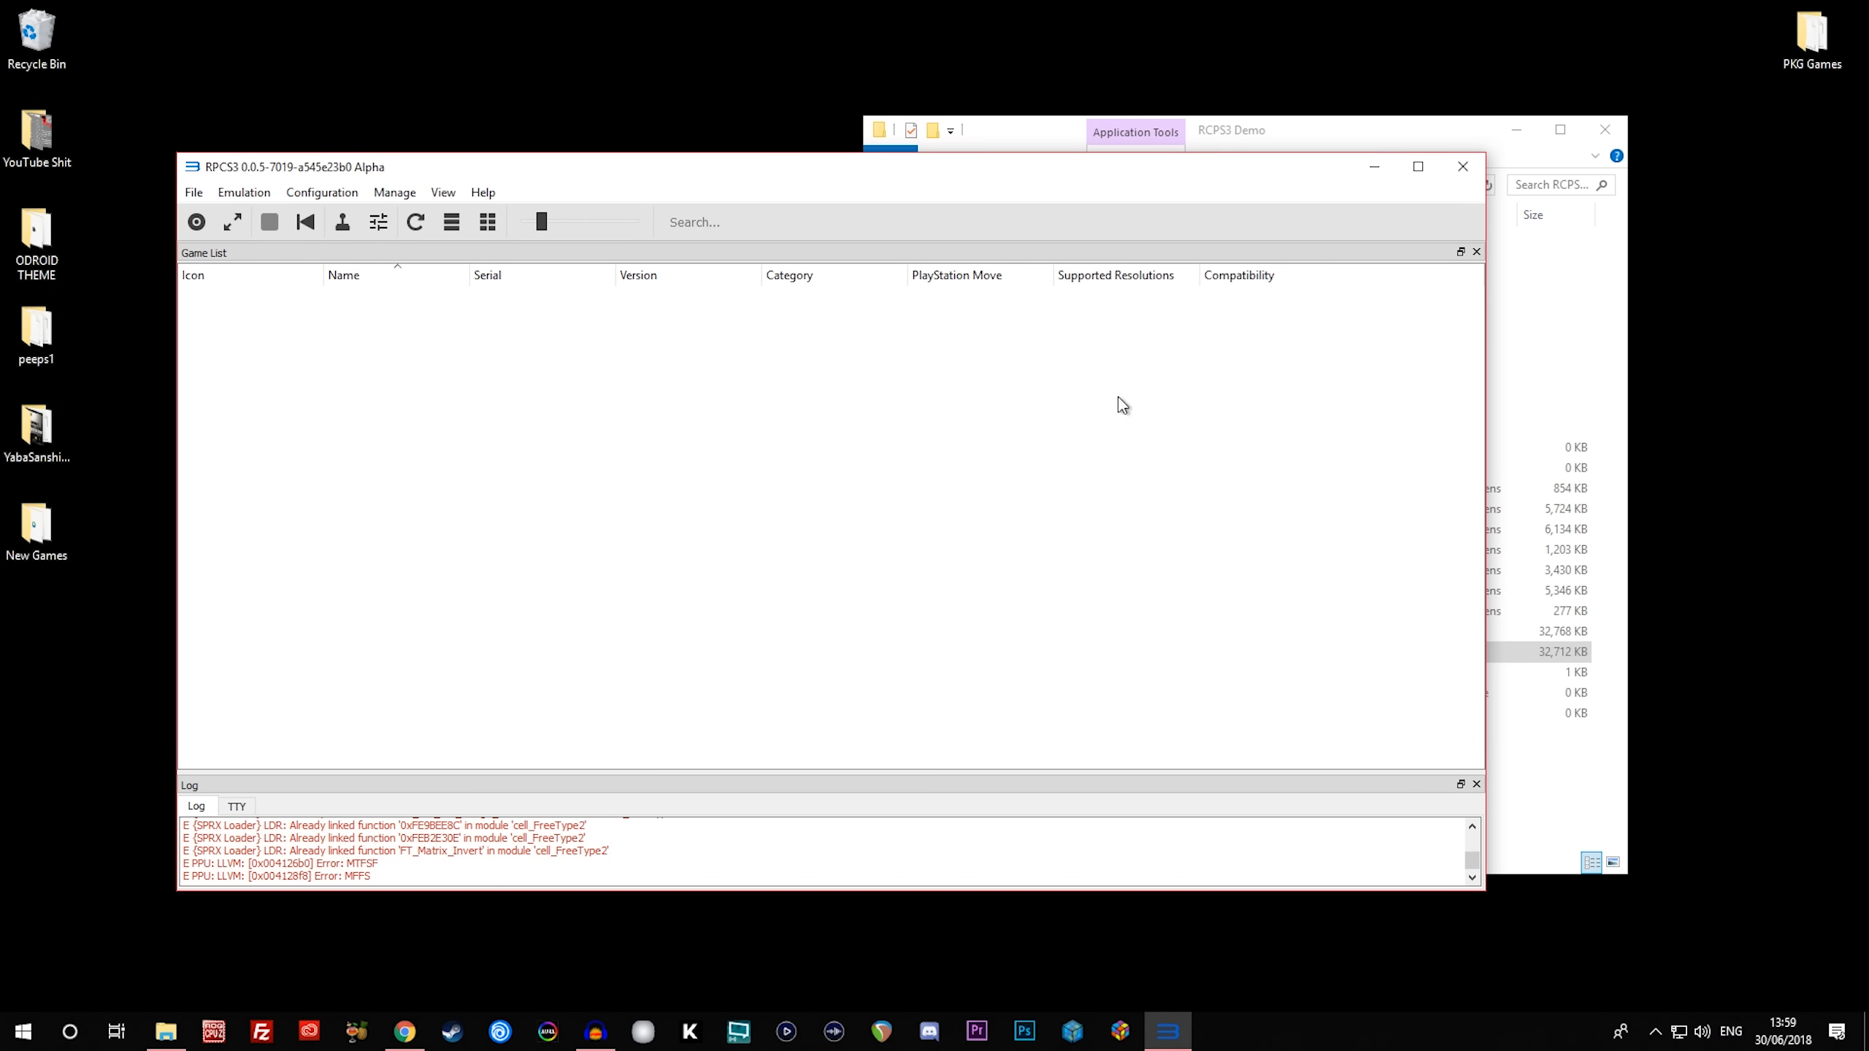
left_click(1374, 166)
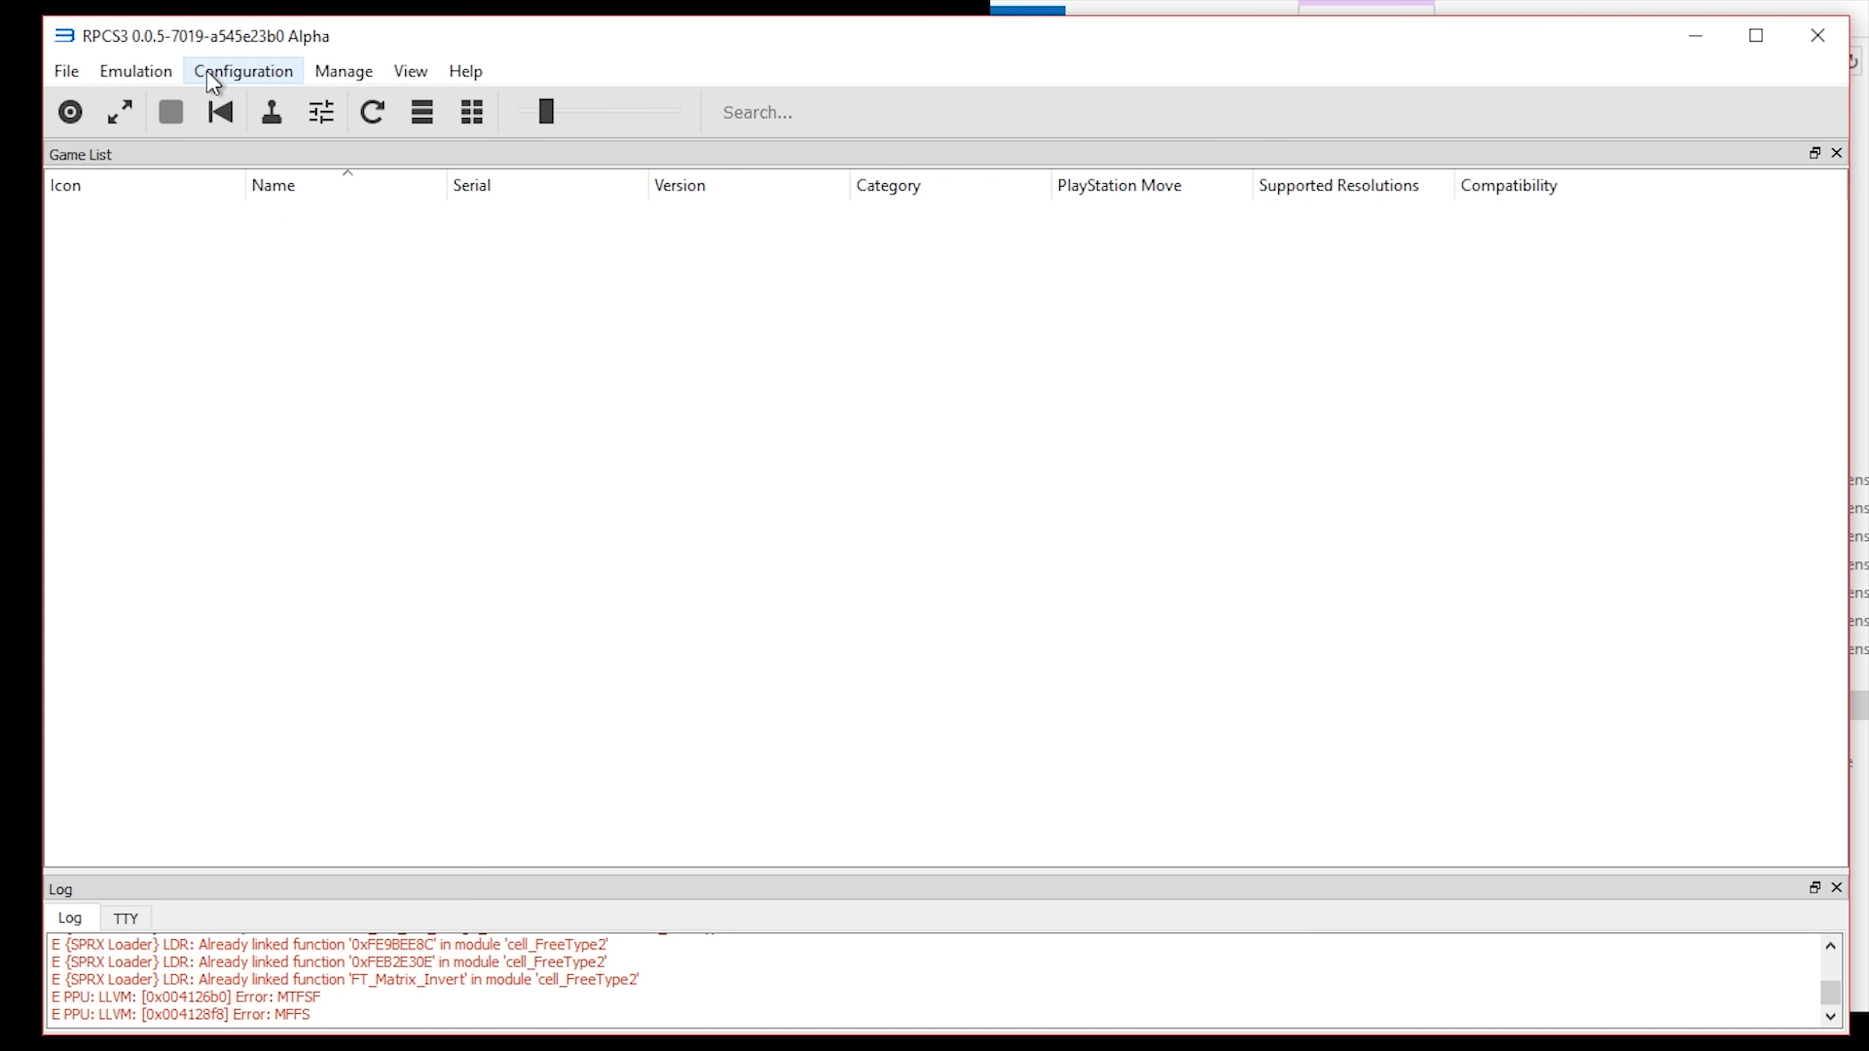
- In the gamepad settings, set Player 1's input handler to XInput and its device to XInput Pad #0
left_click(237, 74)
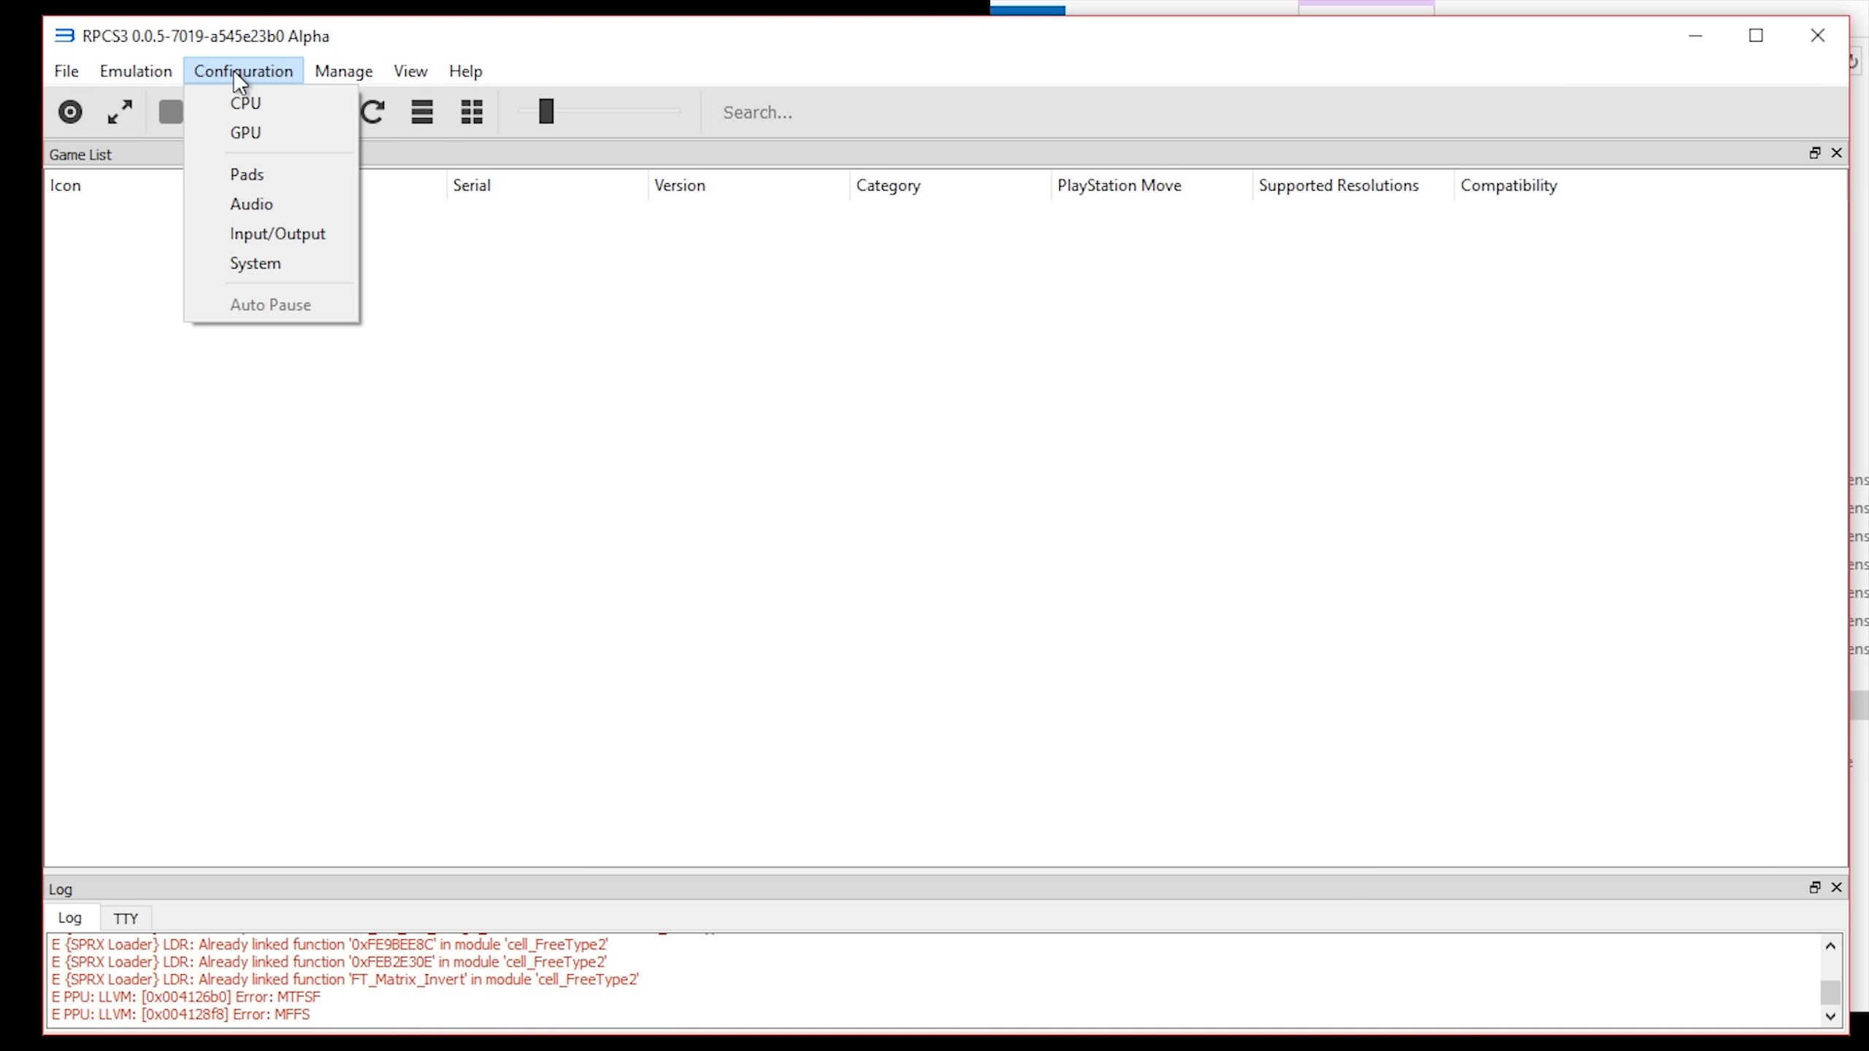
left_click(291, 190)
left_click_drag(867, 313, 1045, 261)
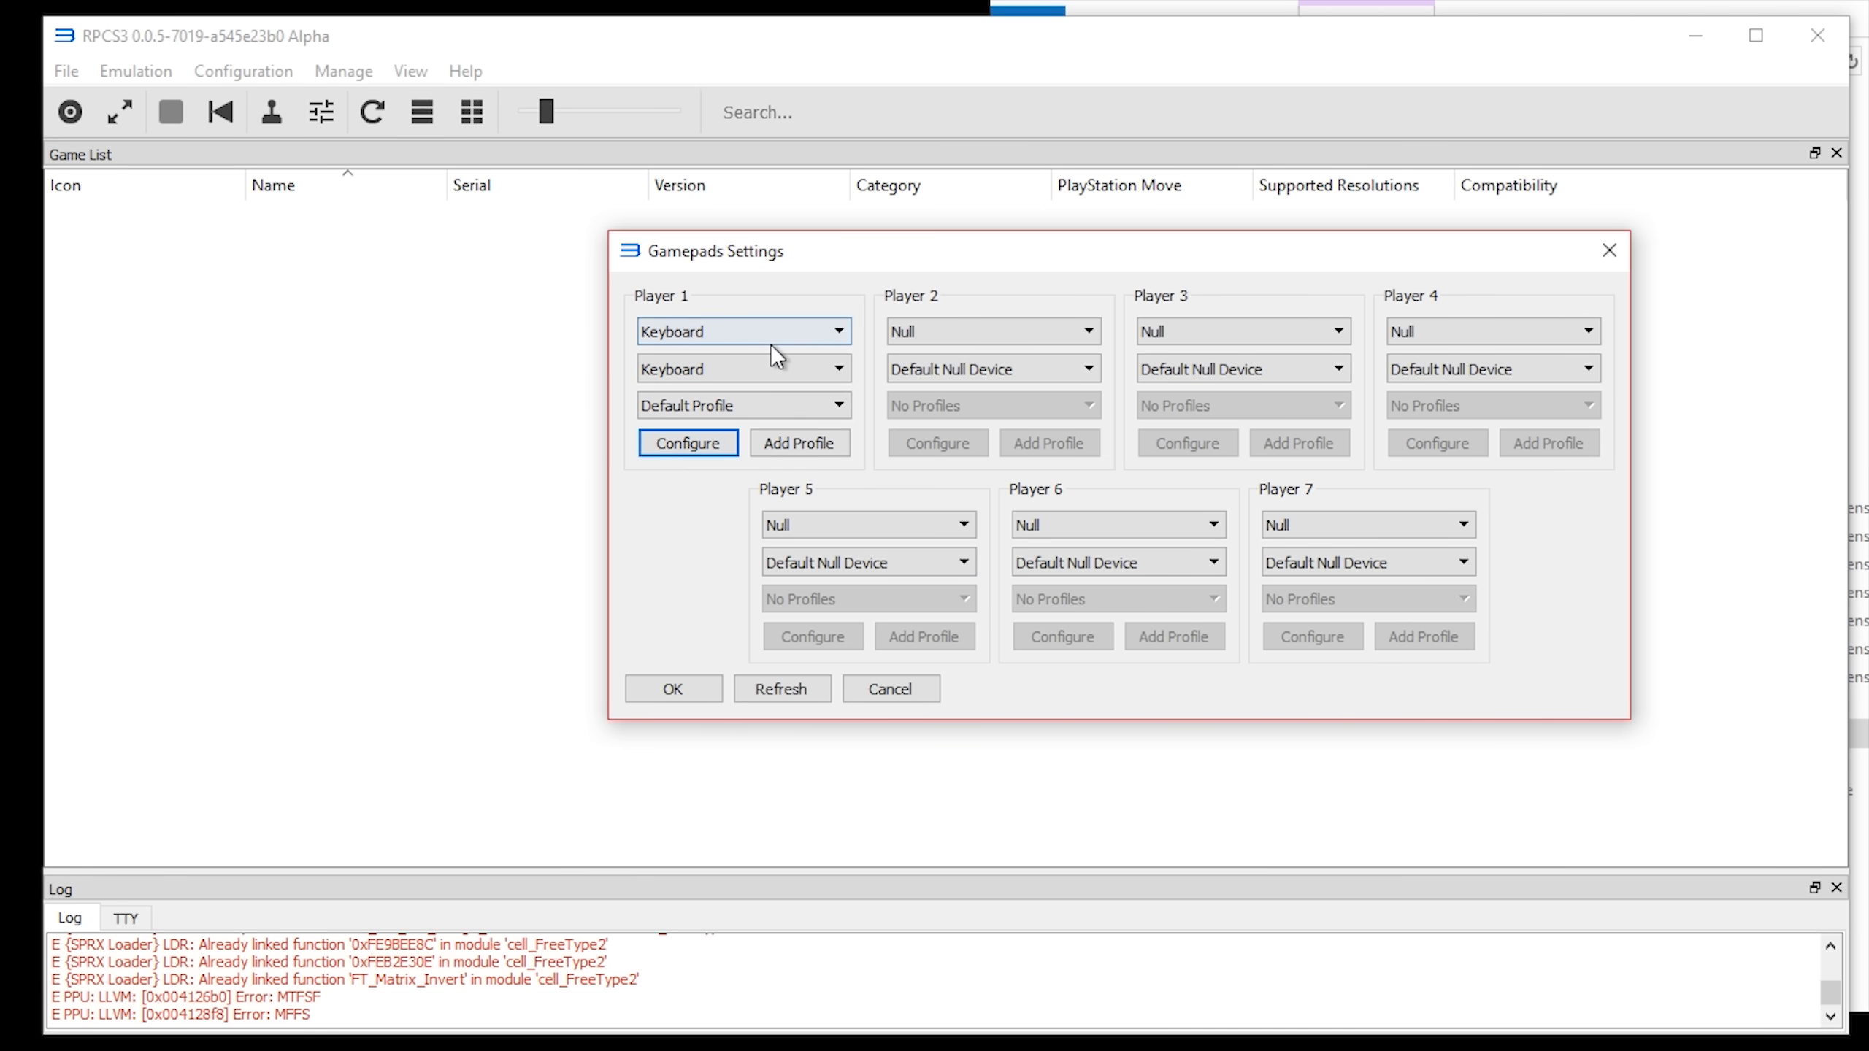
mouse_move(769, 354)
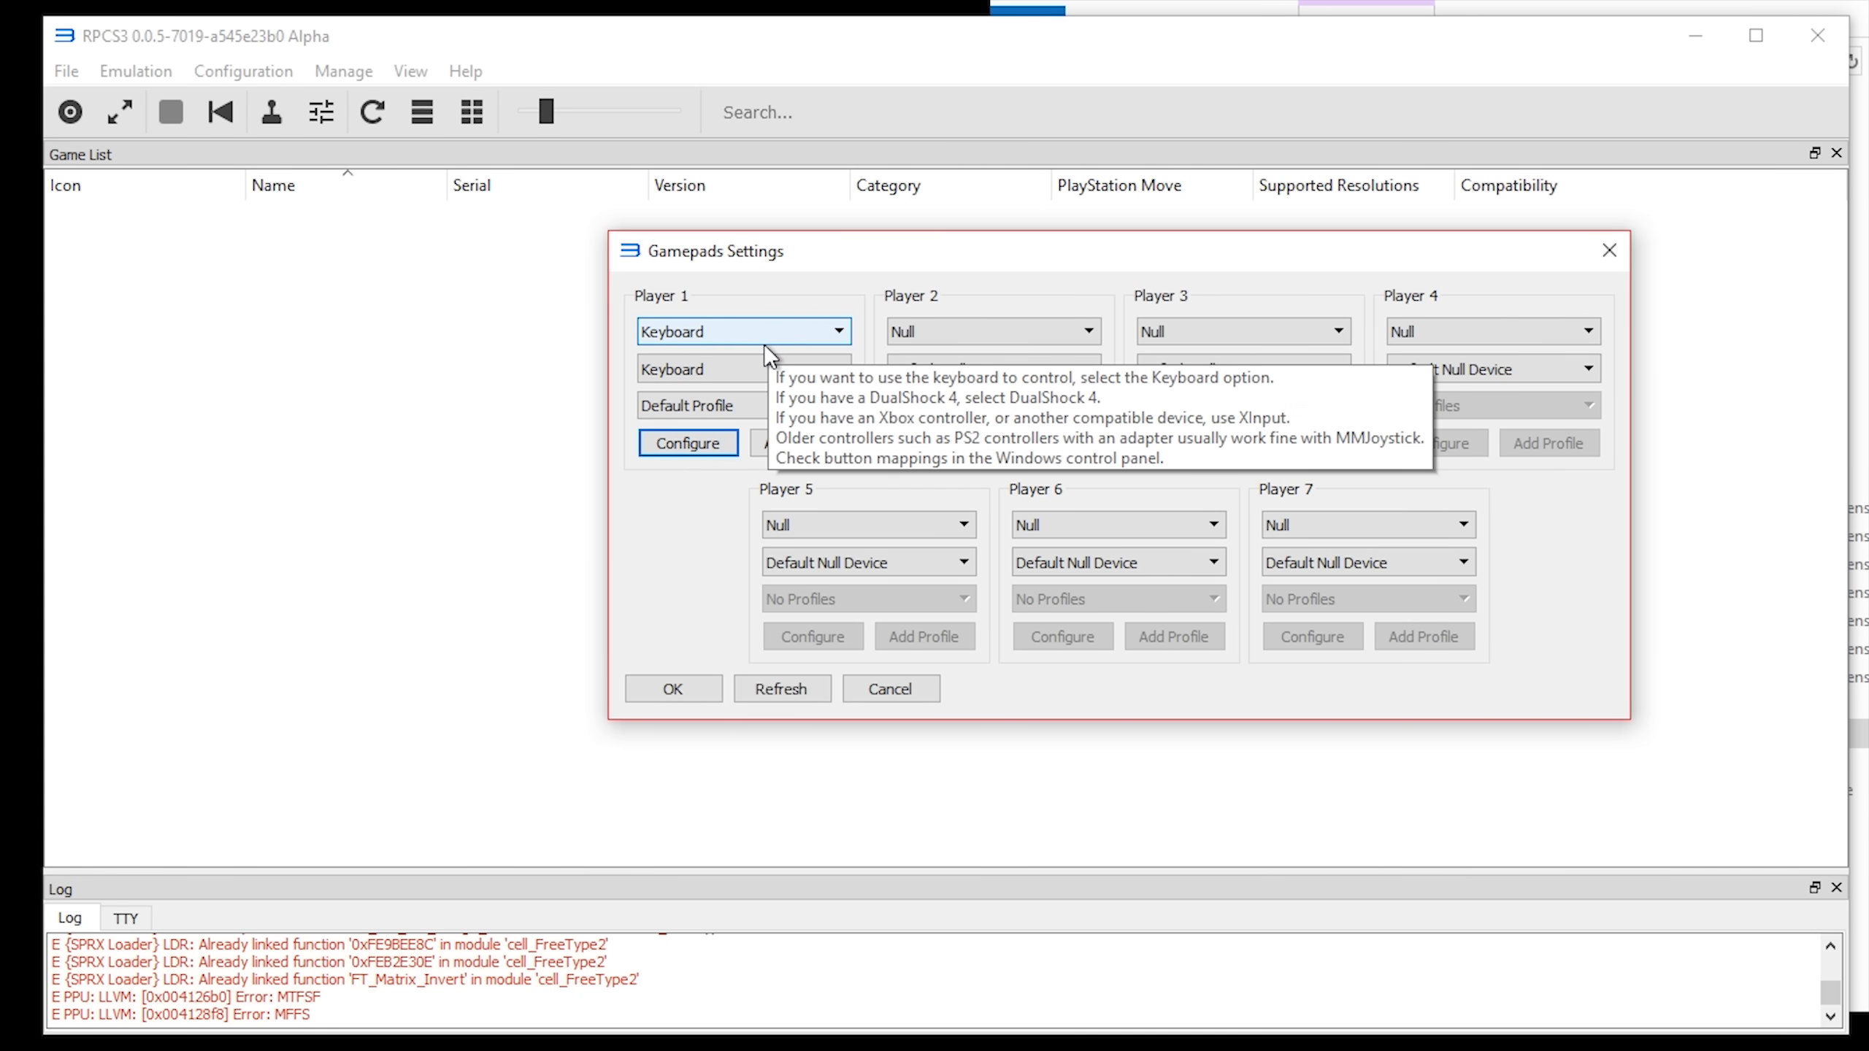
left_click(670, 337)
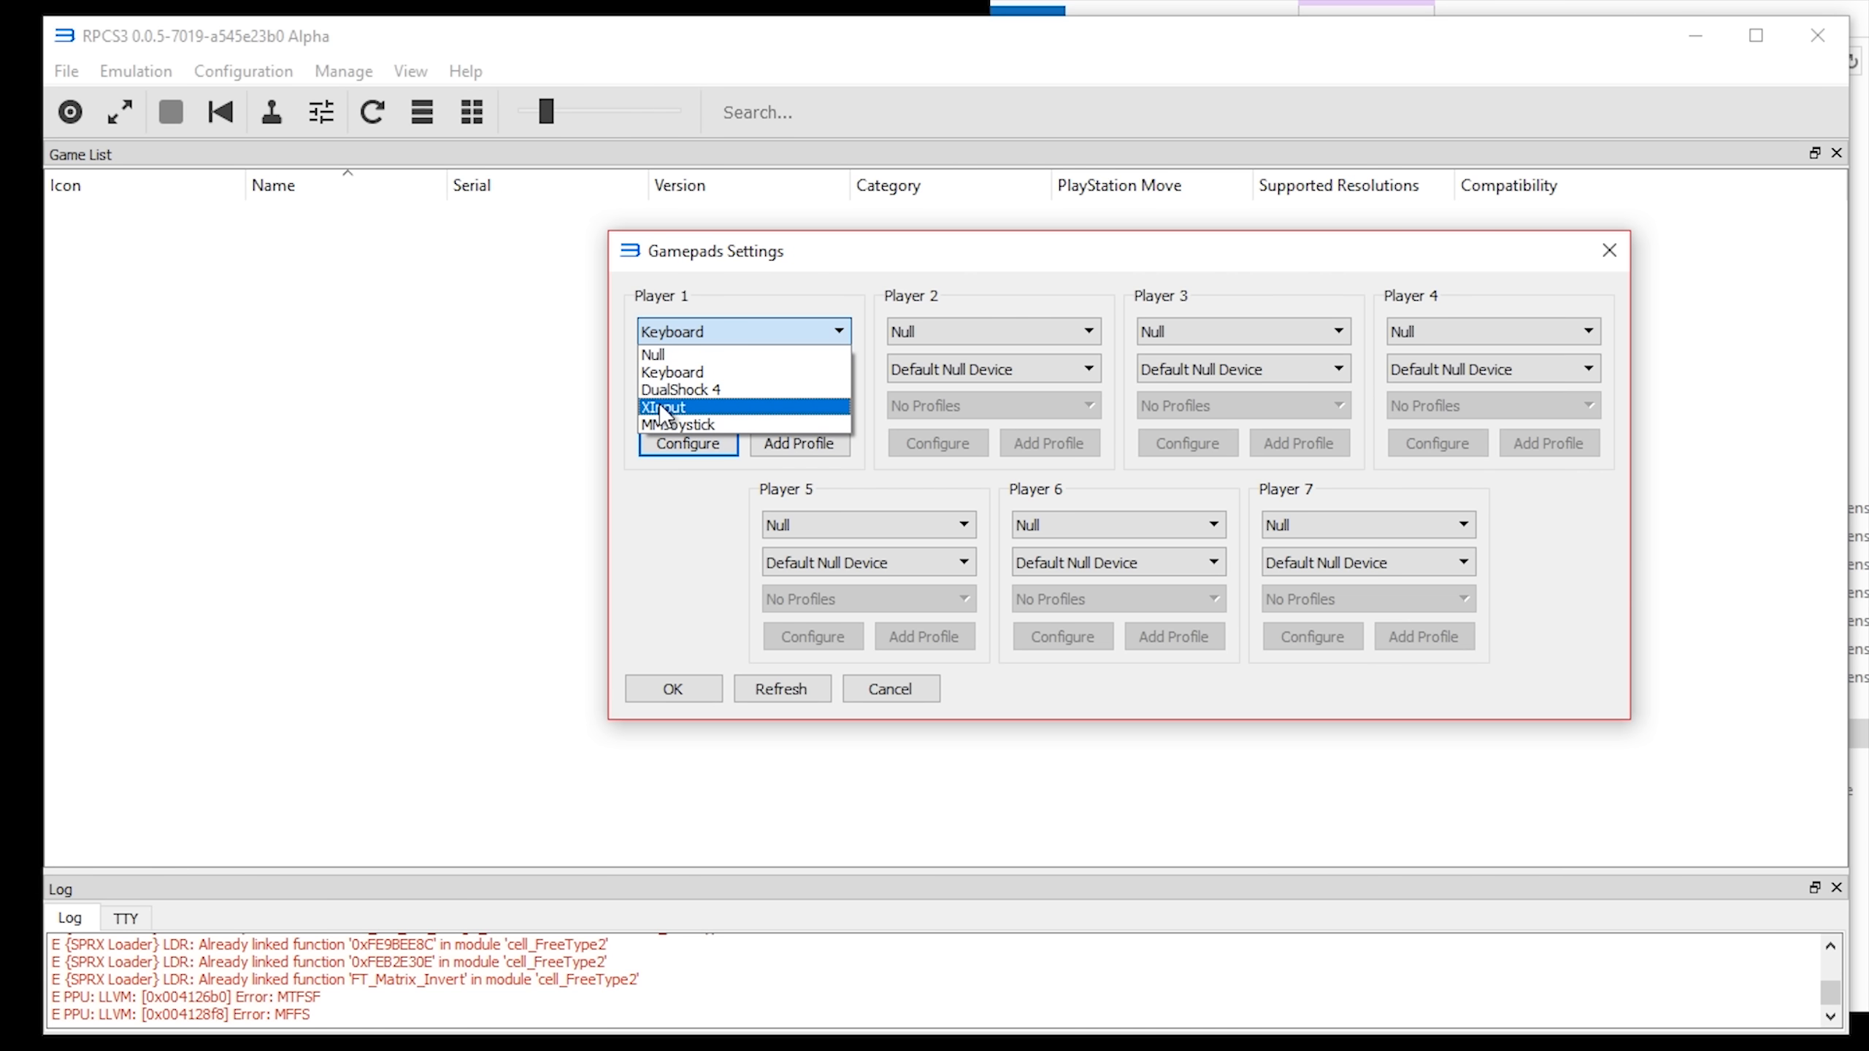
left_click(691, 409)
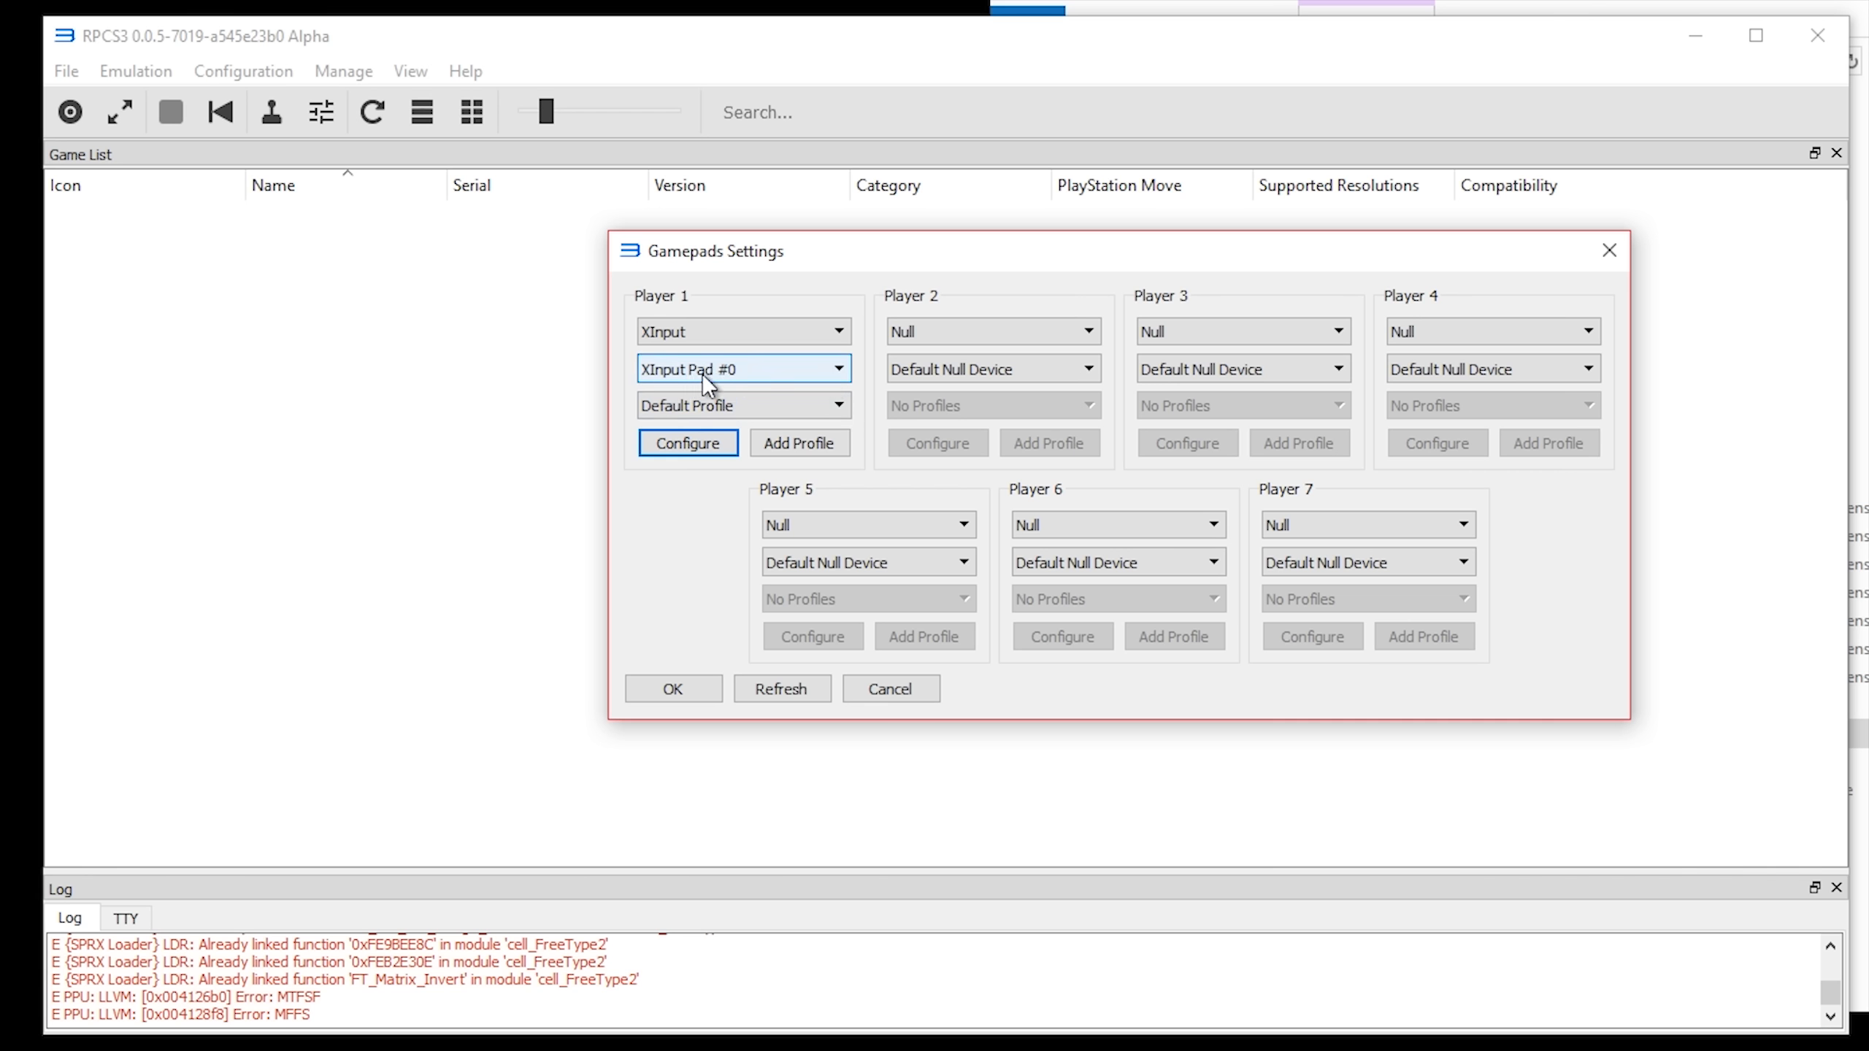
left_click(734, 373)
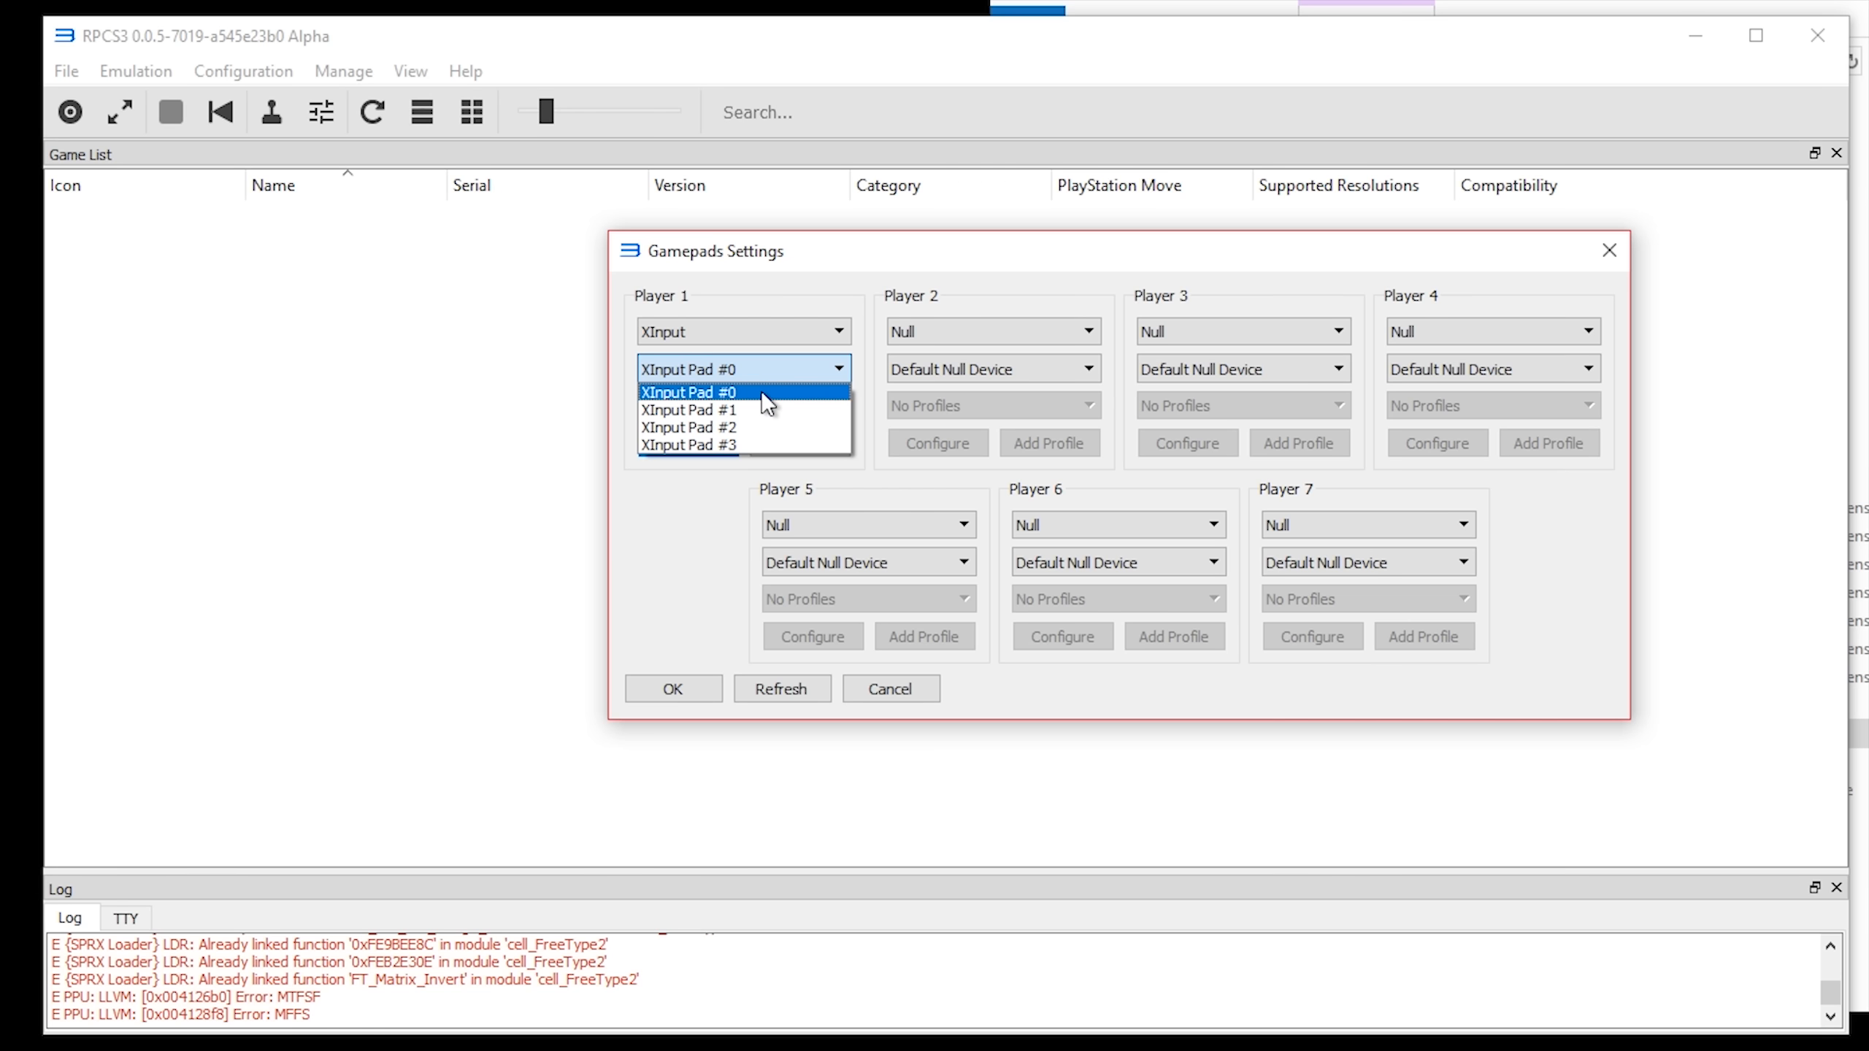
left_click(769, 393)
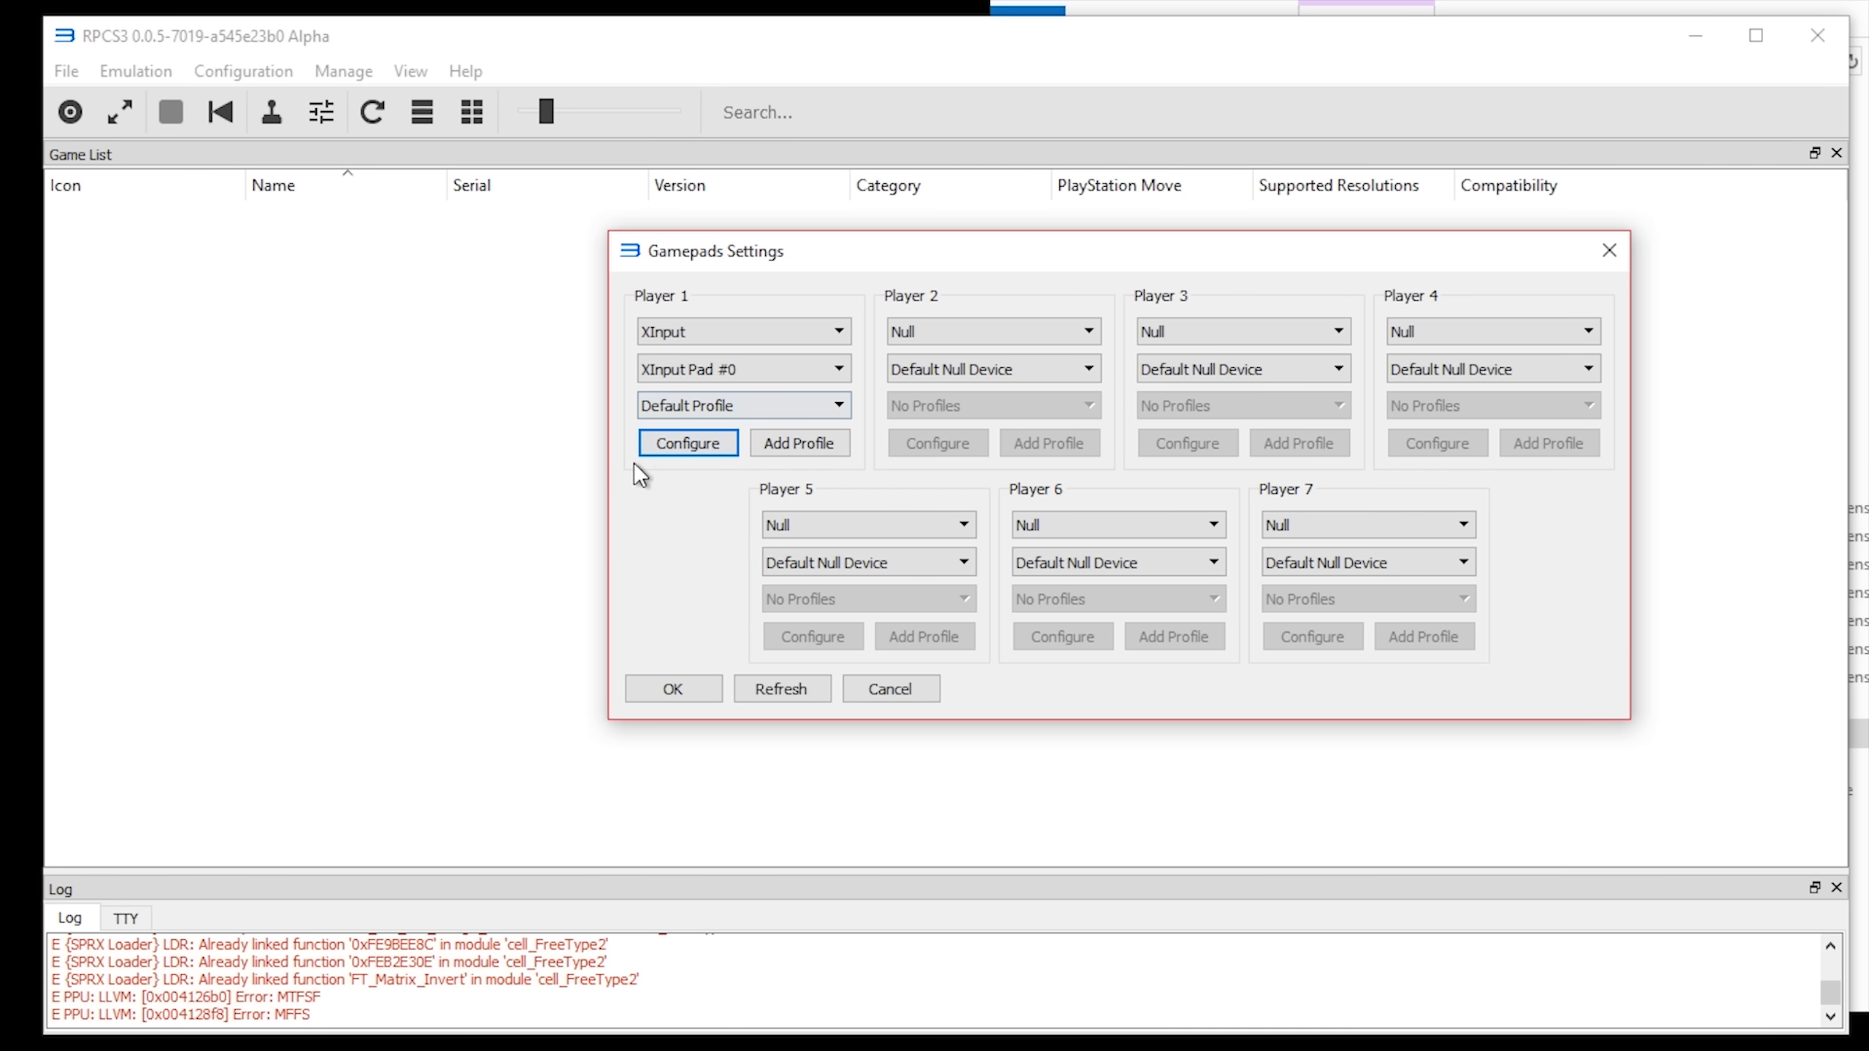
- Slightly adjust the left analog deadzone in Player 1's XInput configuration, save the mapping and accept the gamepad settings
left_click(687, 446)
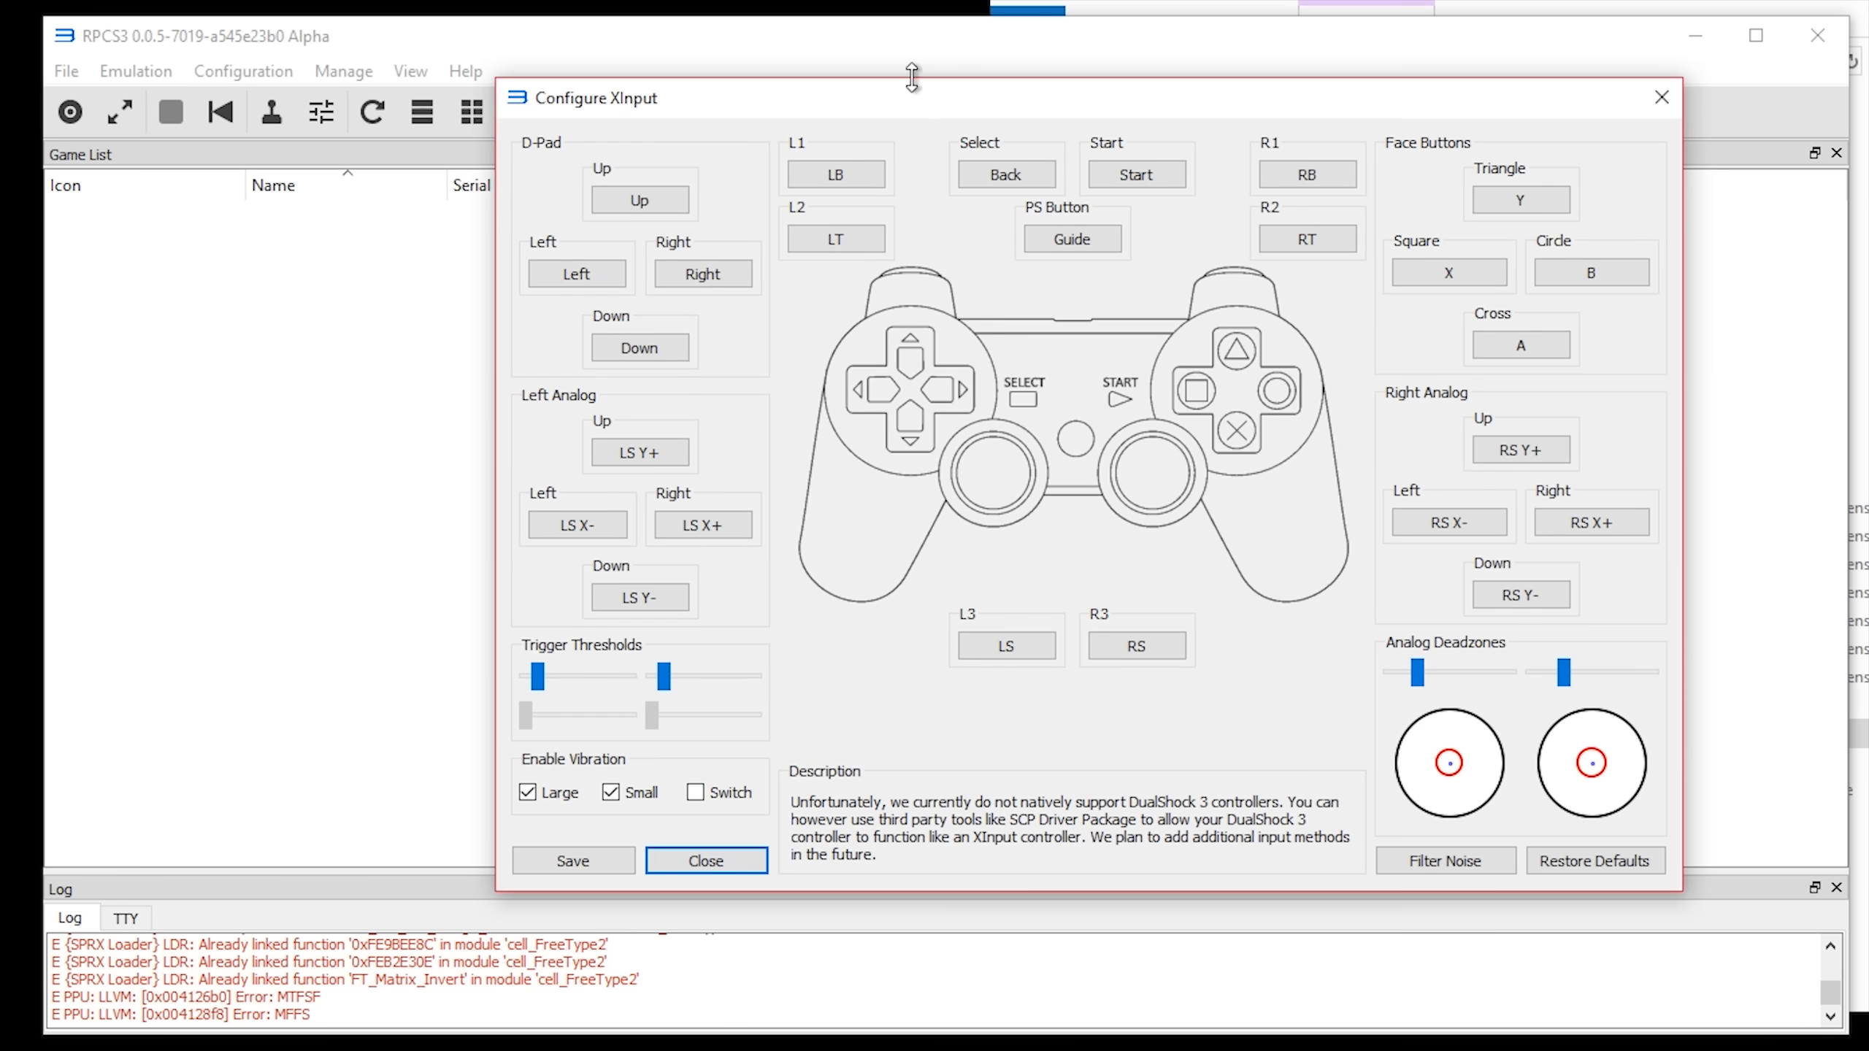
left_click_drag(784, 118, 709, 189)
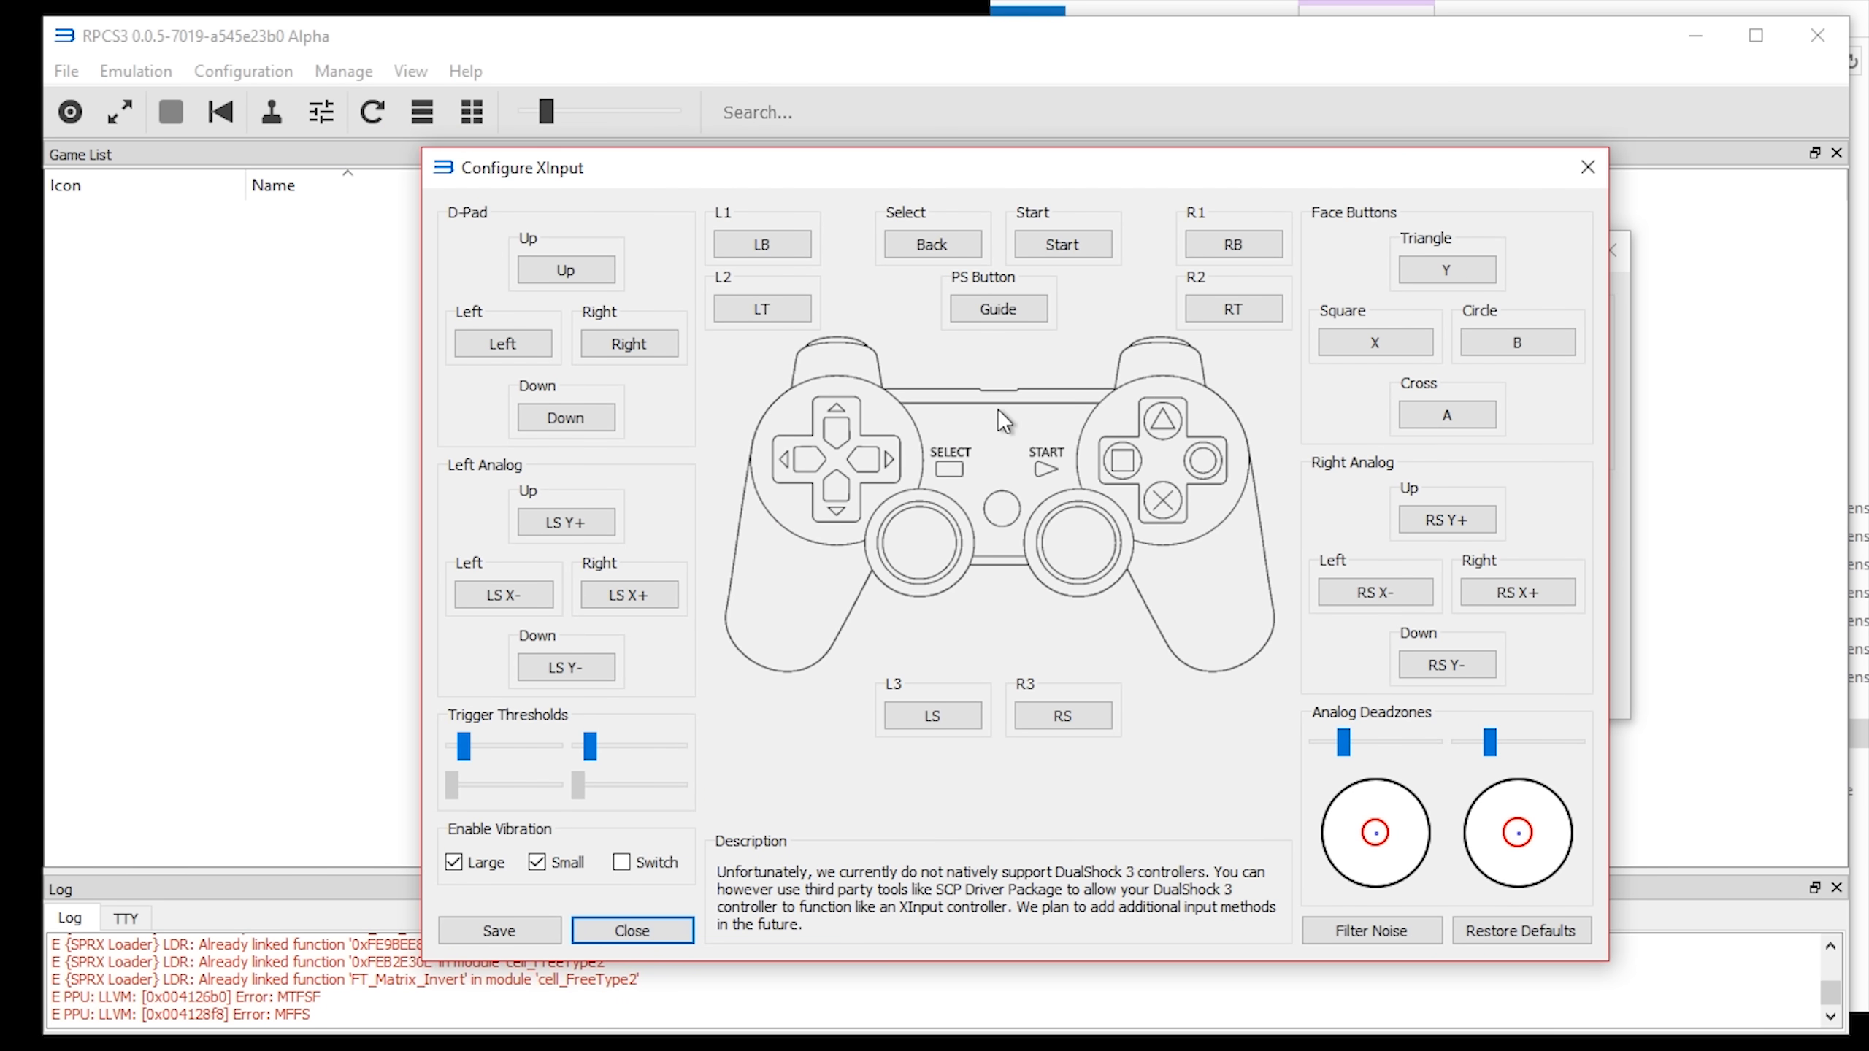
left_click(599, 276)
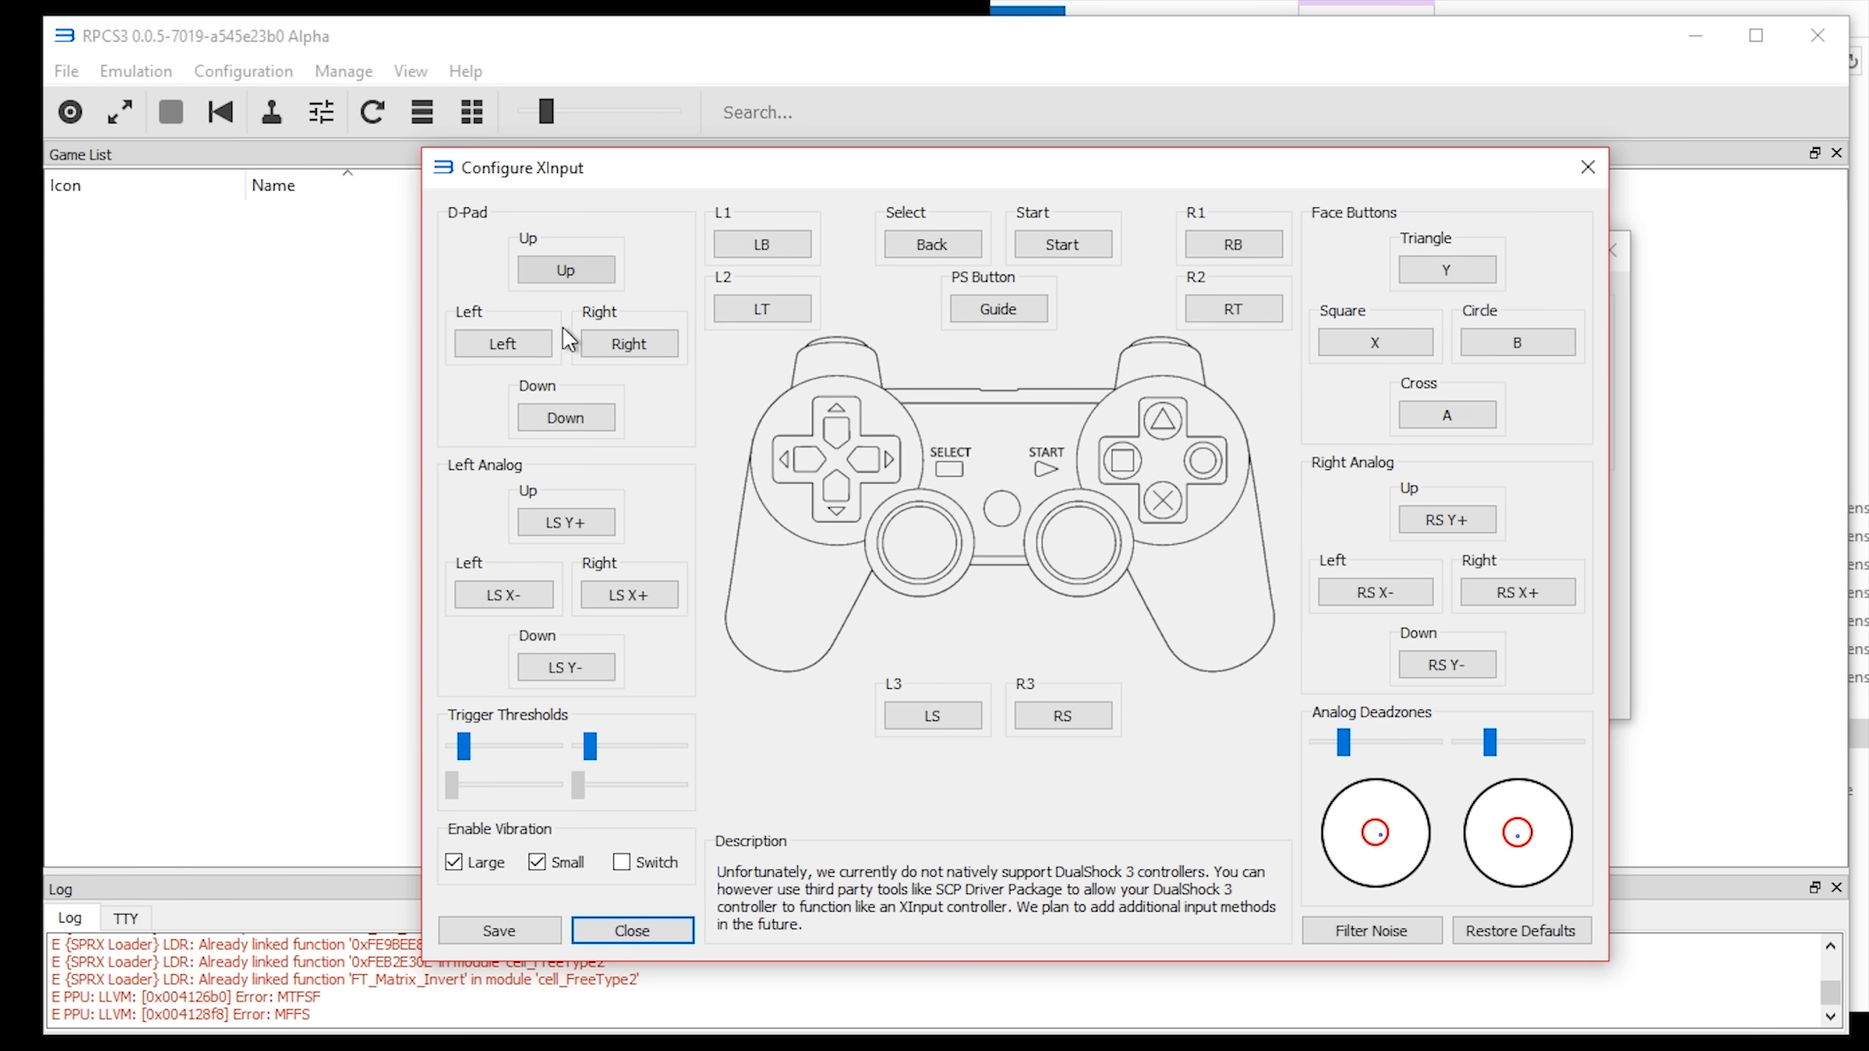
left_click(639, 351)
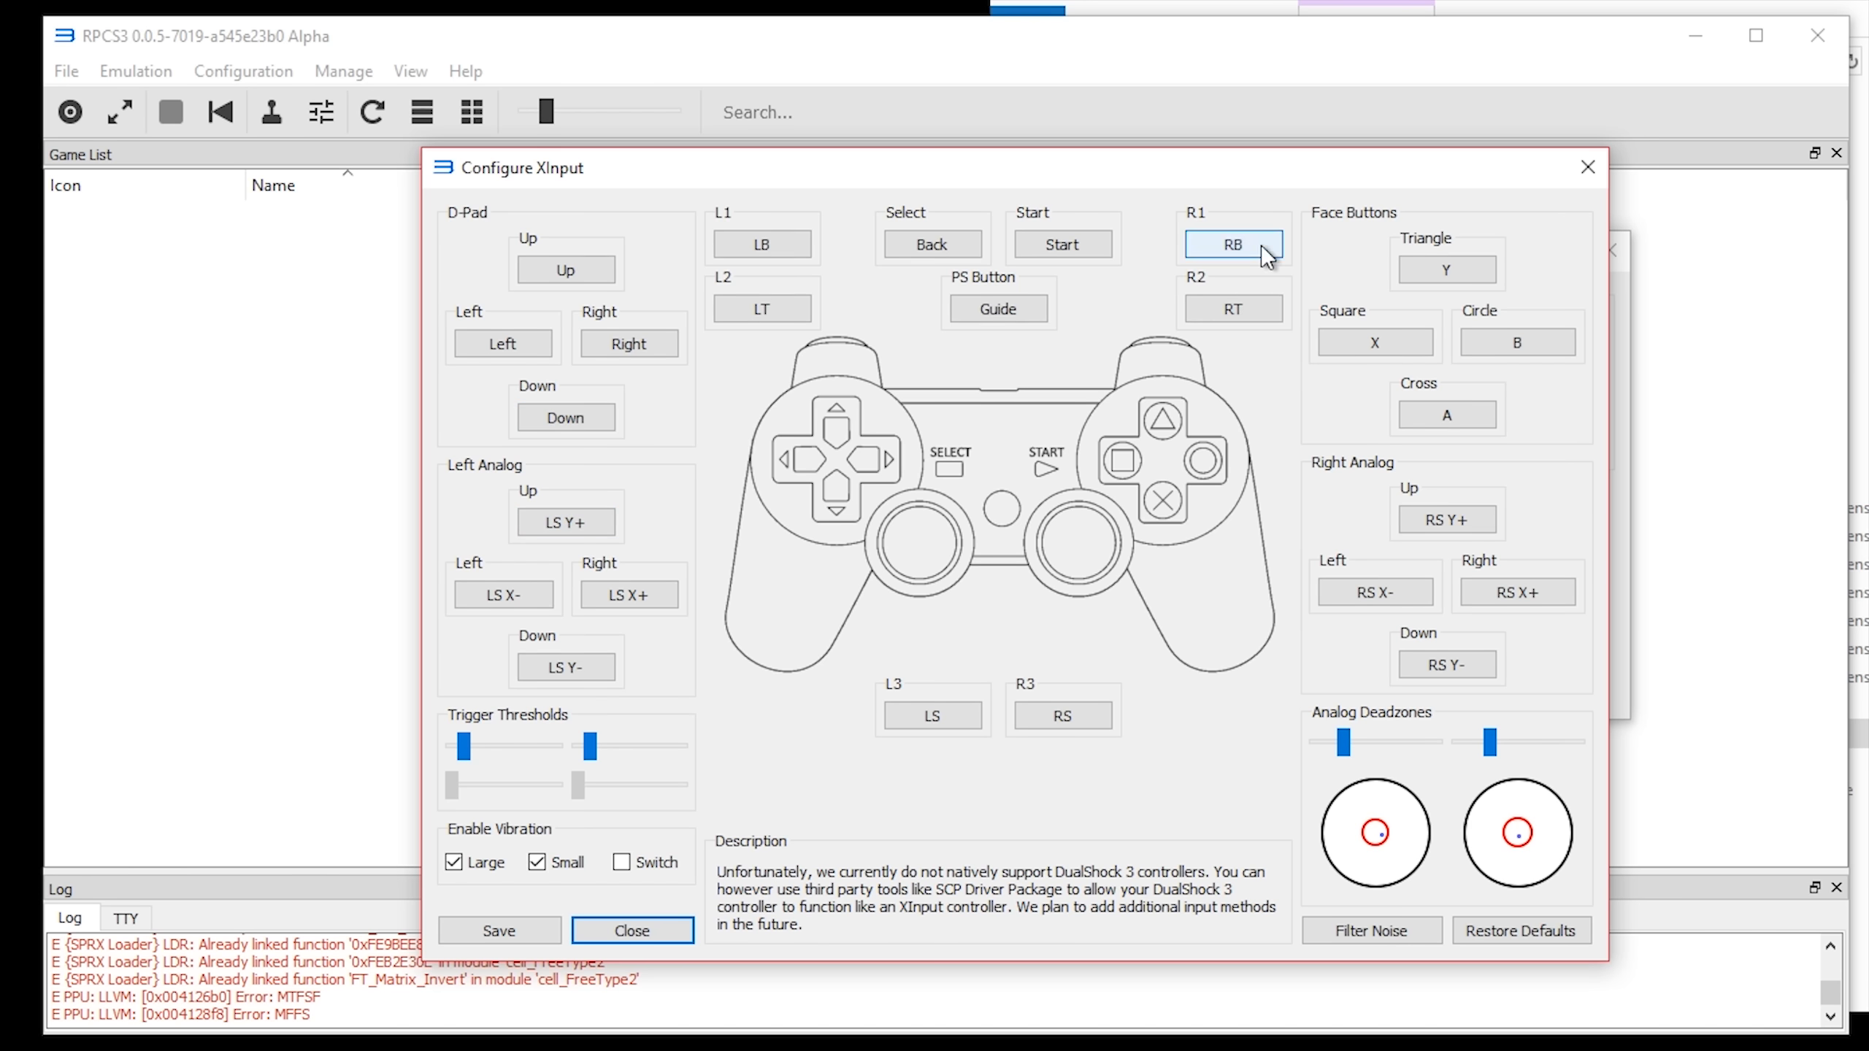
left_click(953, 714)
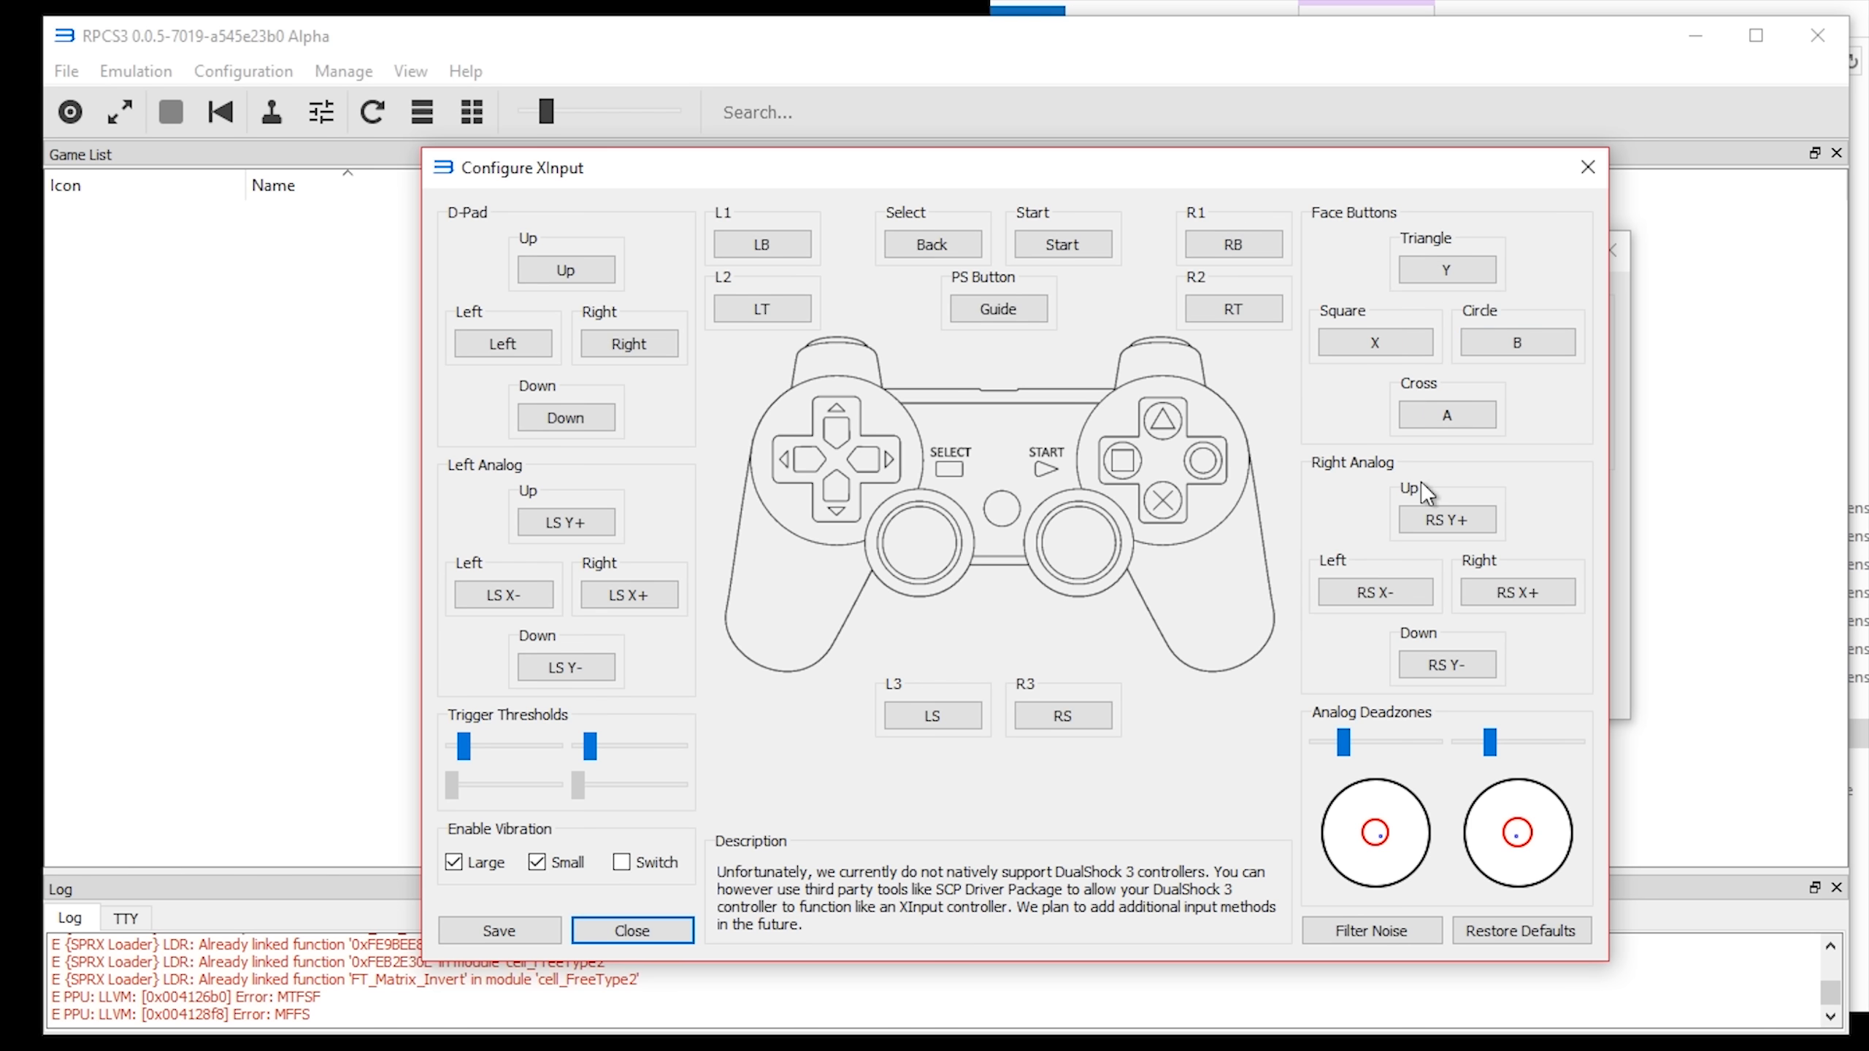
left_click(1468, 665)
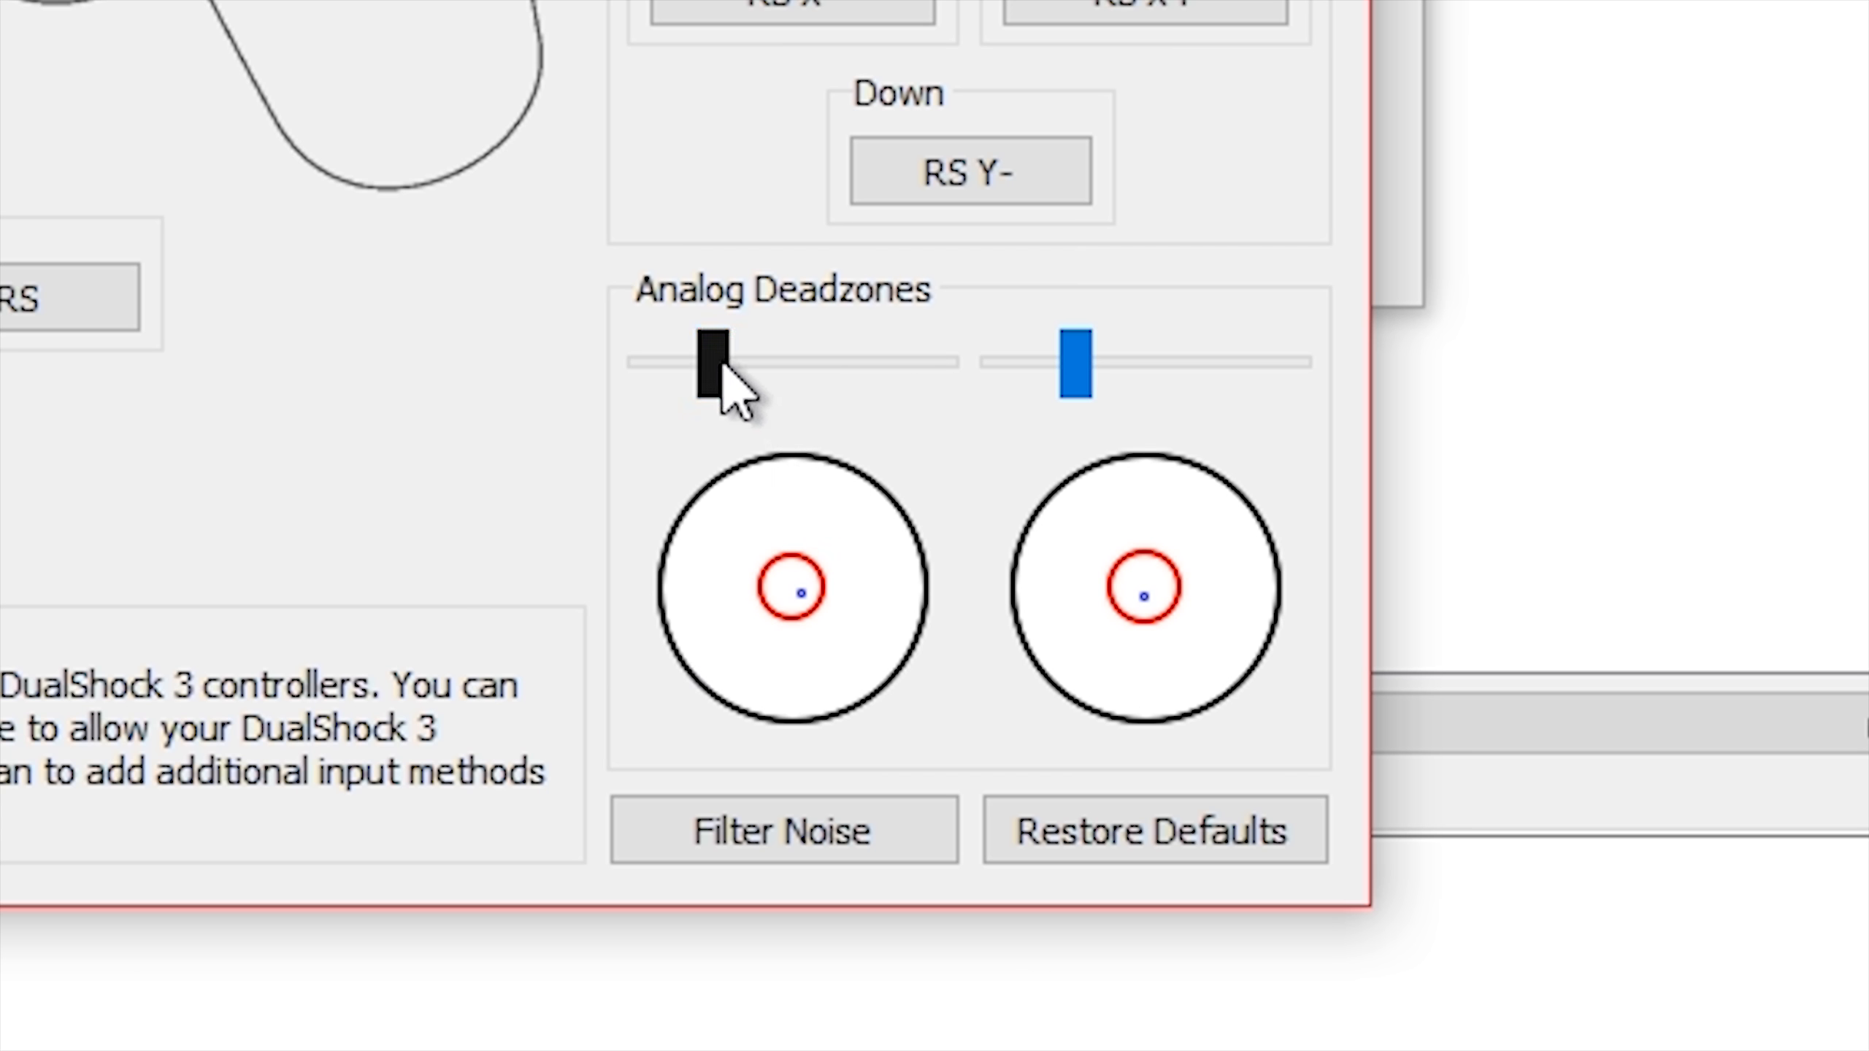
left_click_drag(706, 370, 695, 371)
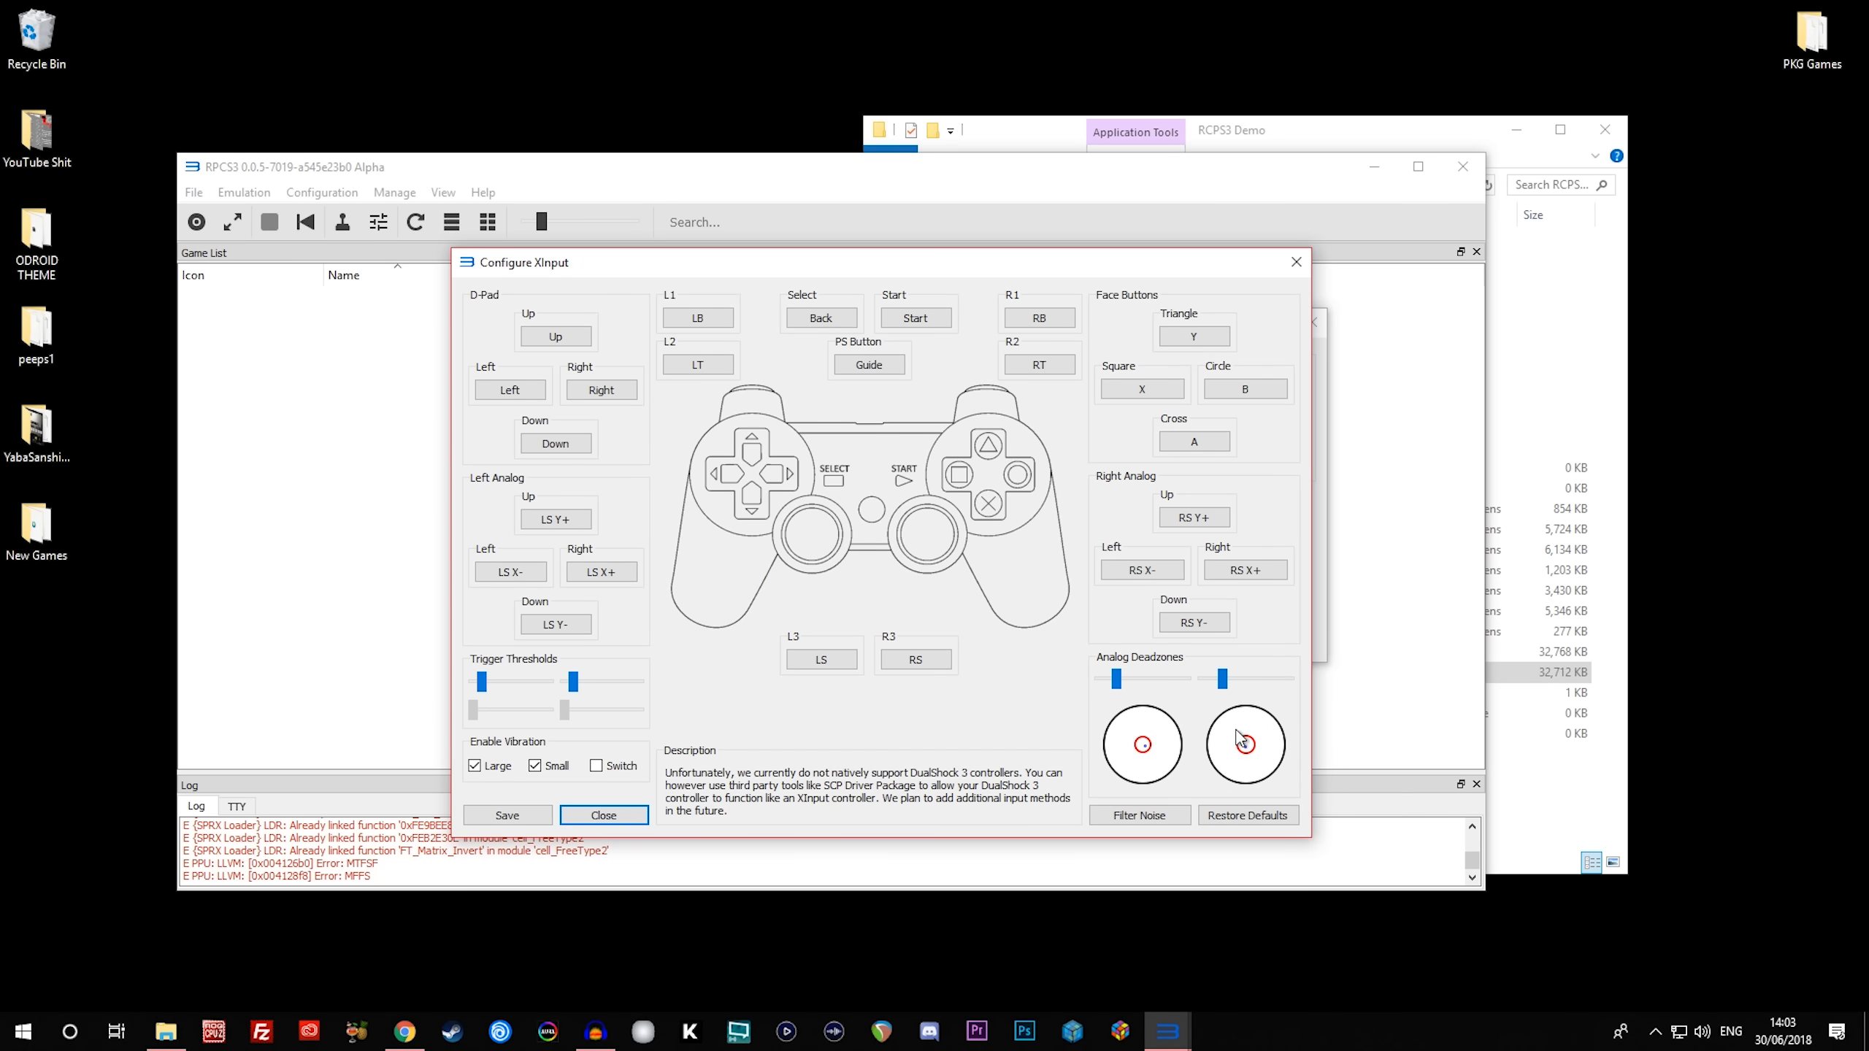
left_click(507, 816)
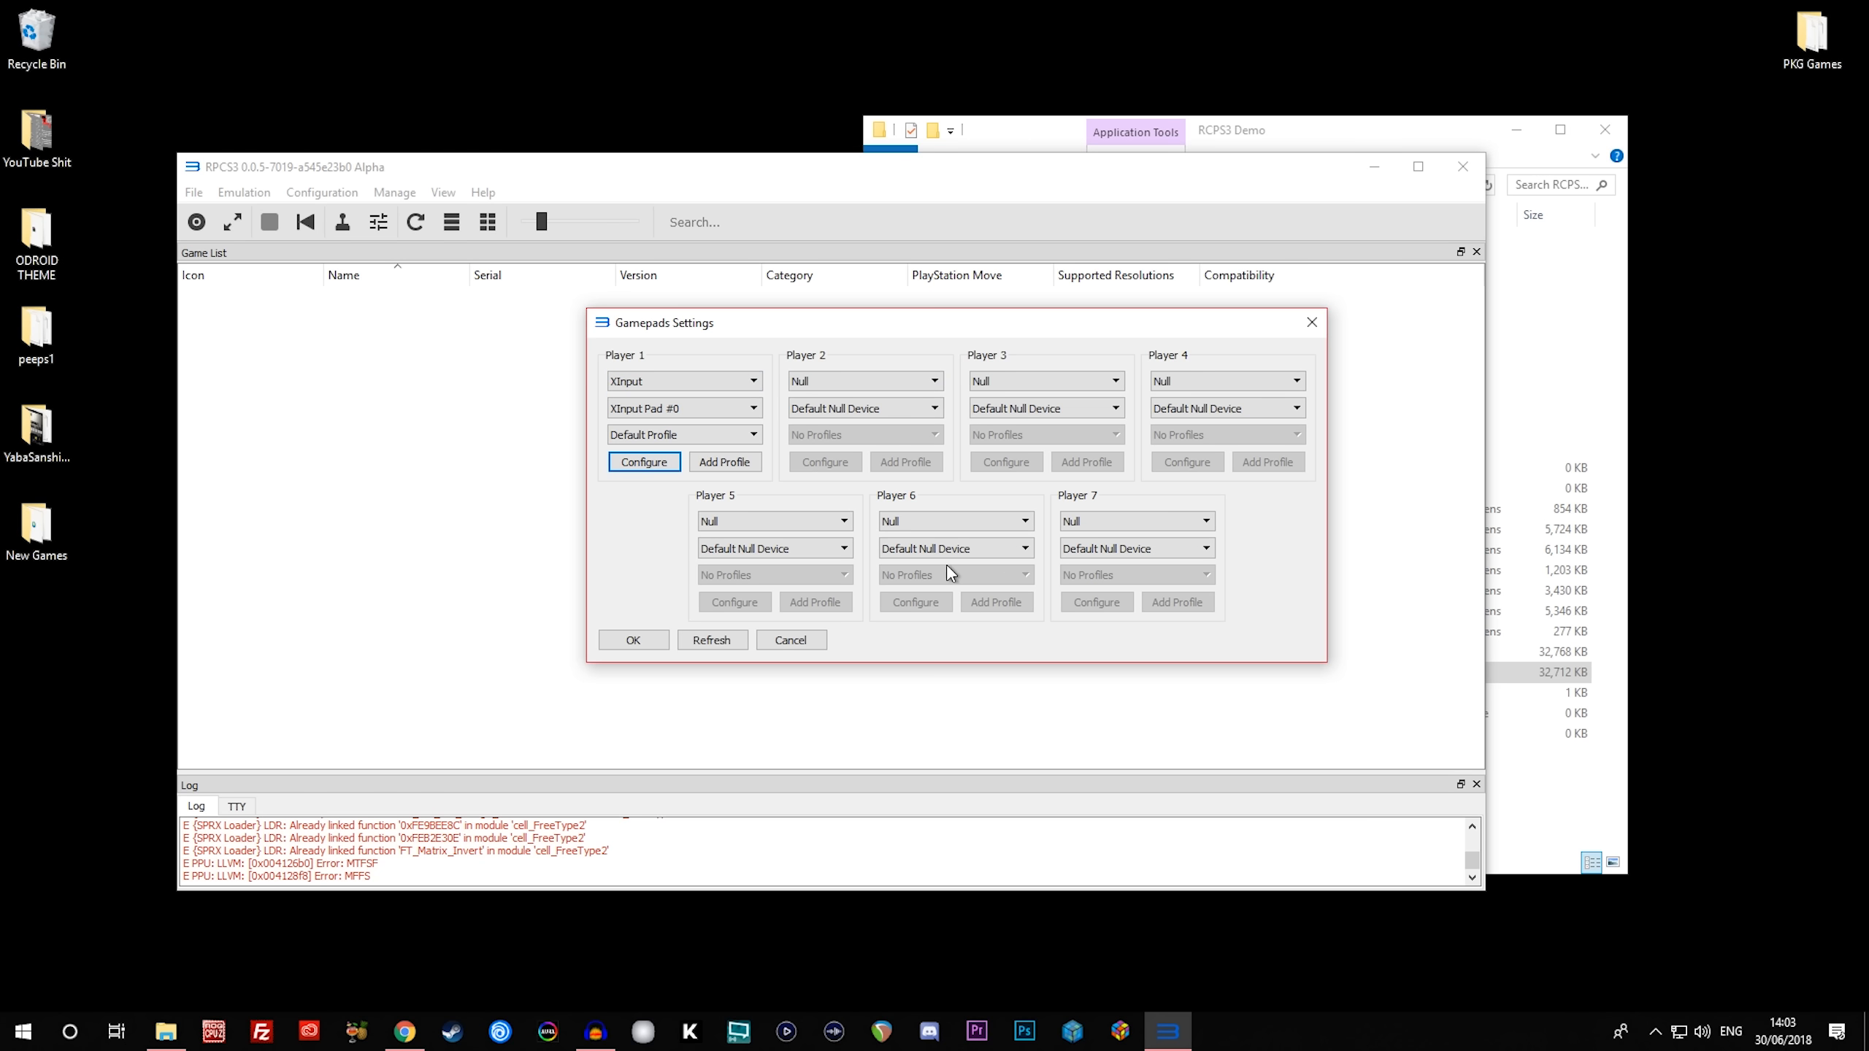
left_click(635, 641)
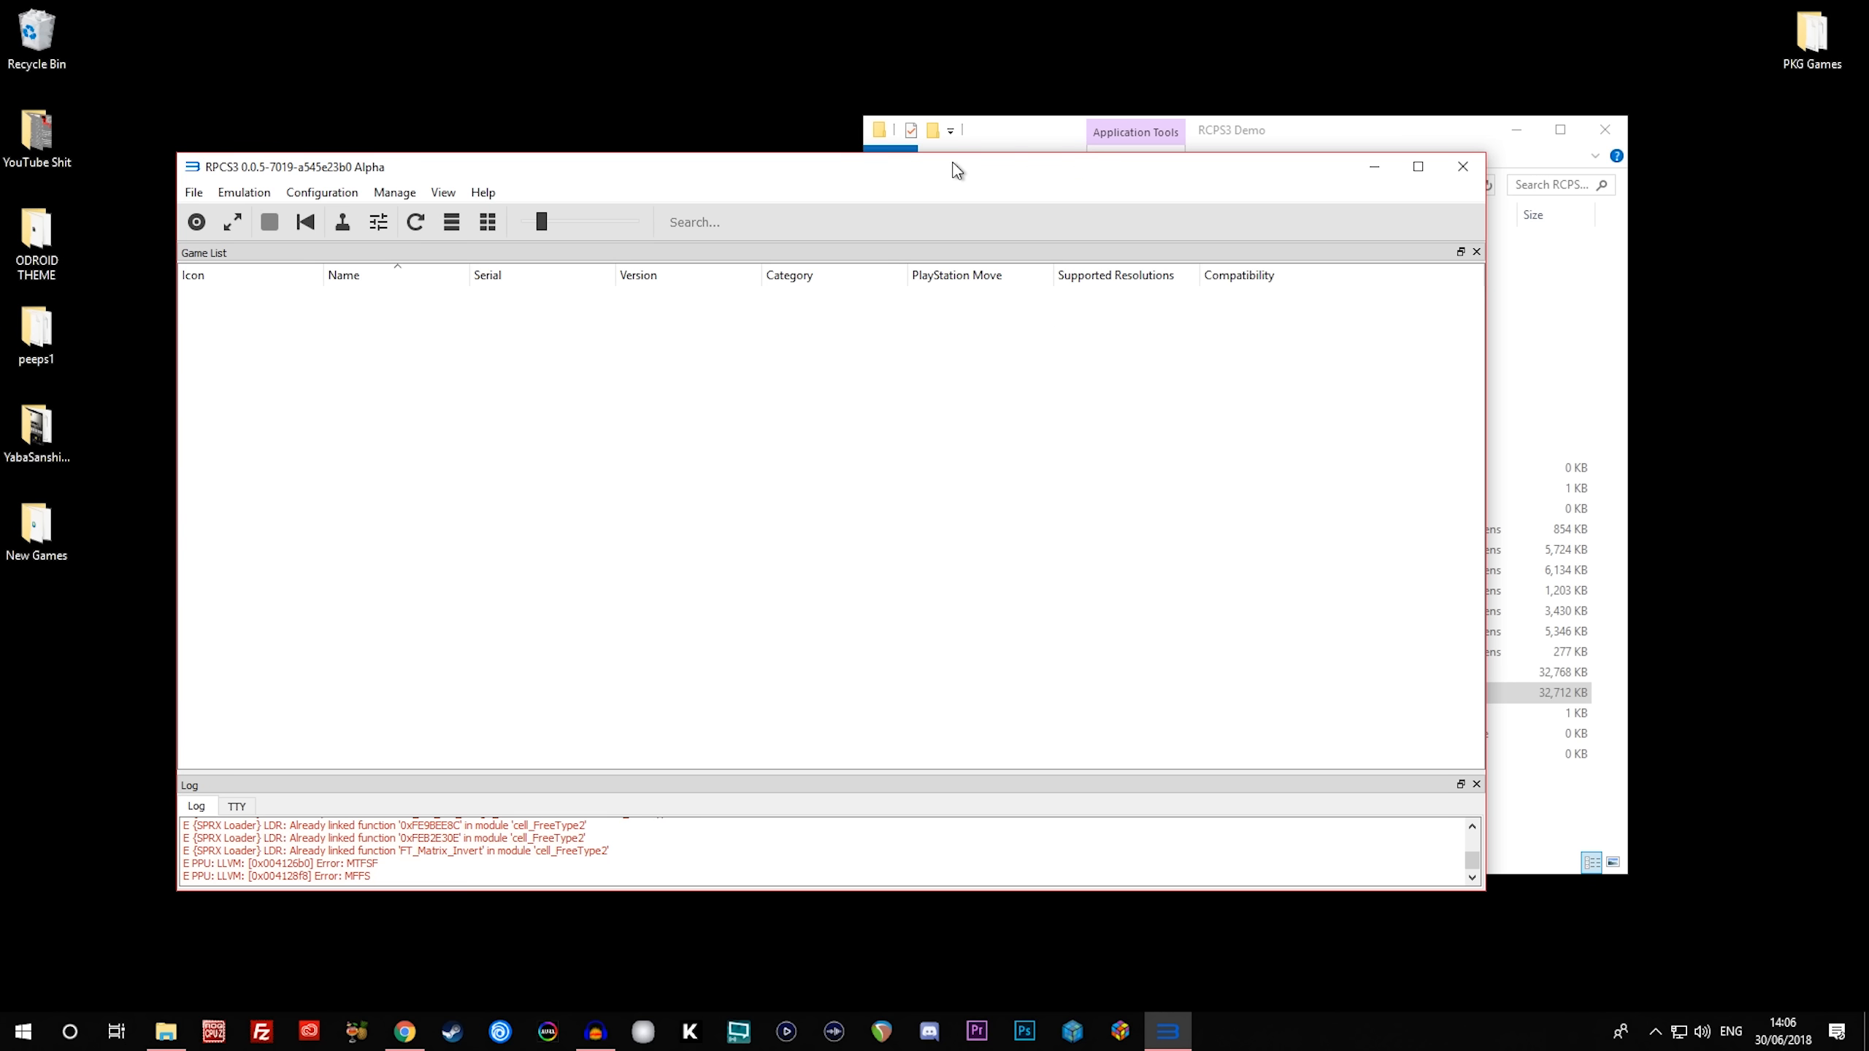
- Switch to the RCPS3 Demo File Explorer window and open the GAMES folder on PS3 DRIVE (I:)
mouse_move(953, 163)
left_mouse_down()
mouse_move(889, 199)
mouse_move(942, 183)
left_mouse_up()
left_click(1049, 133)
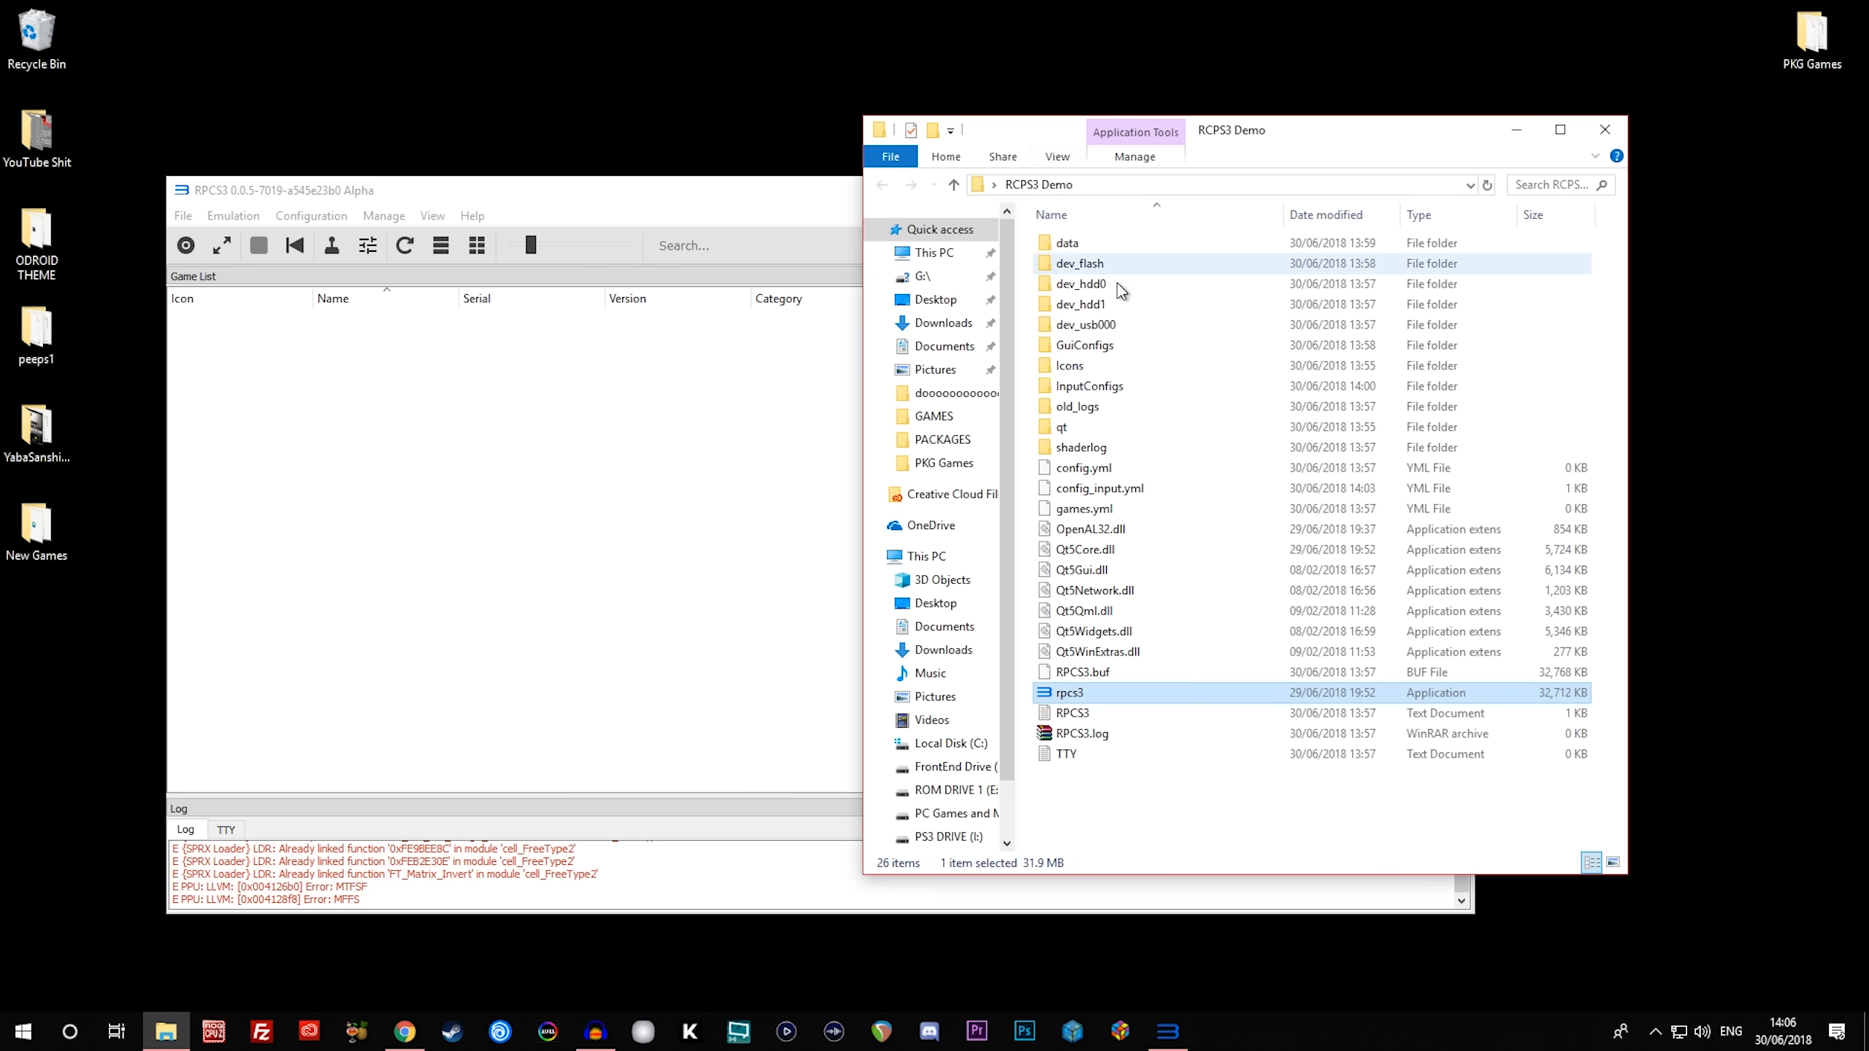
scroll(946, 736, "down", 2)
left_click(951, 751)
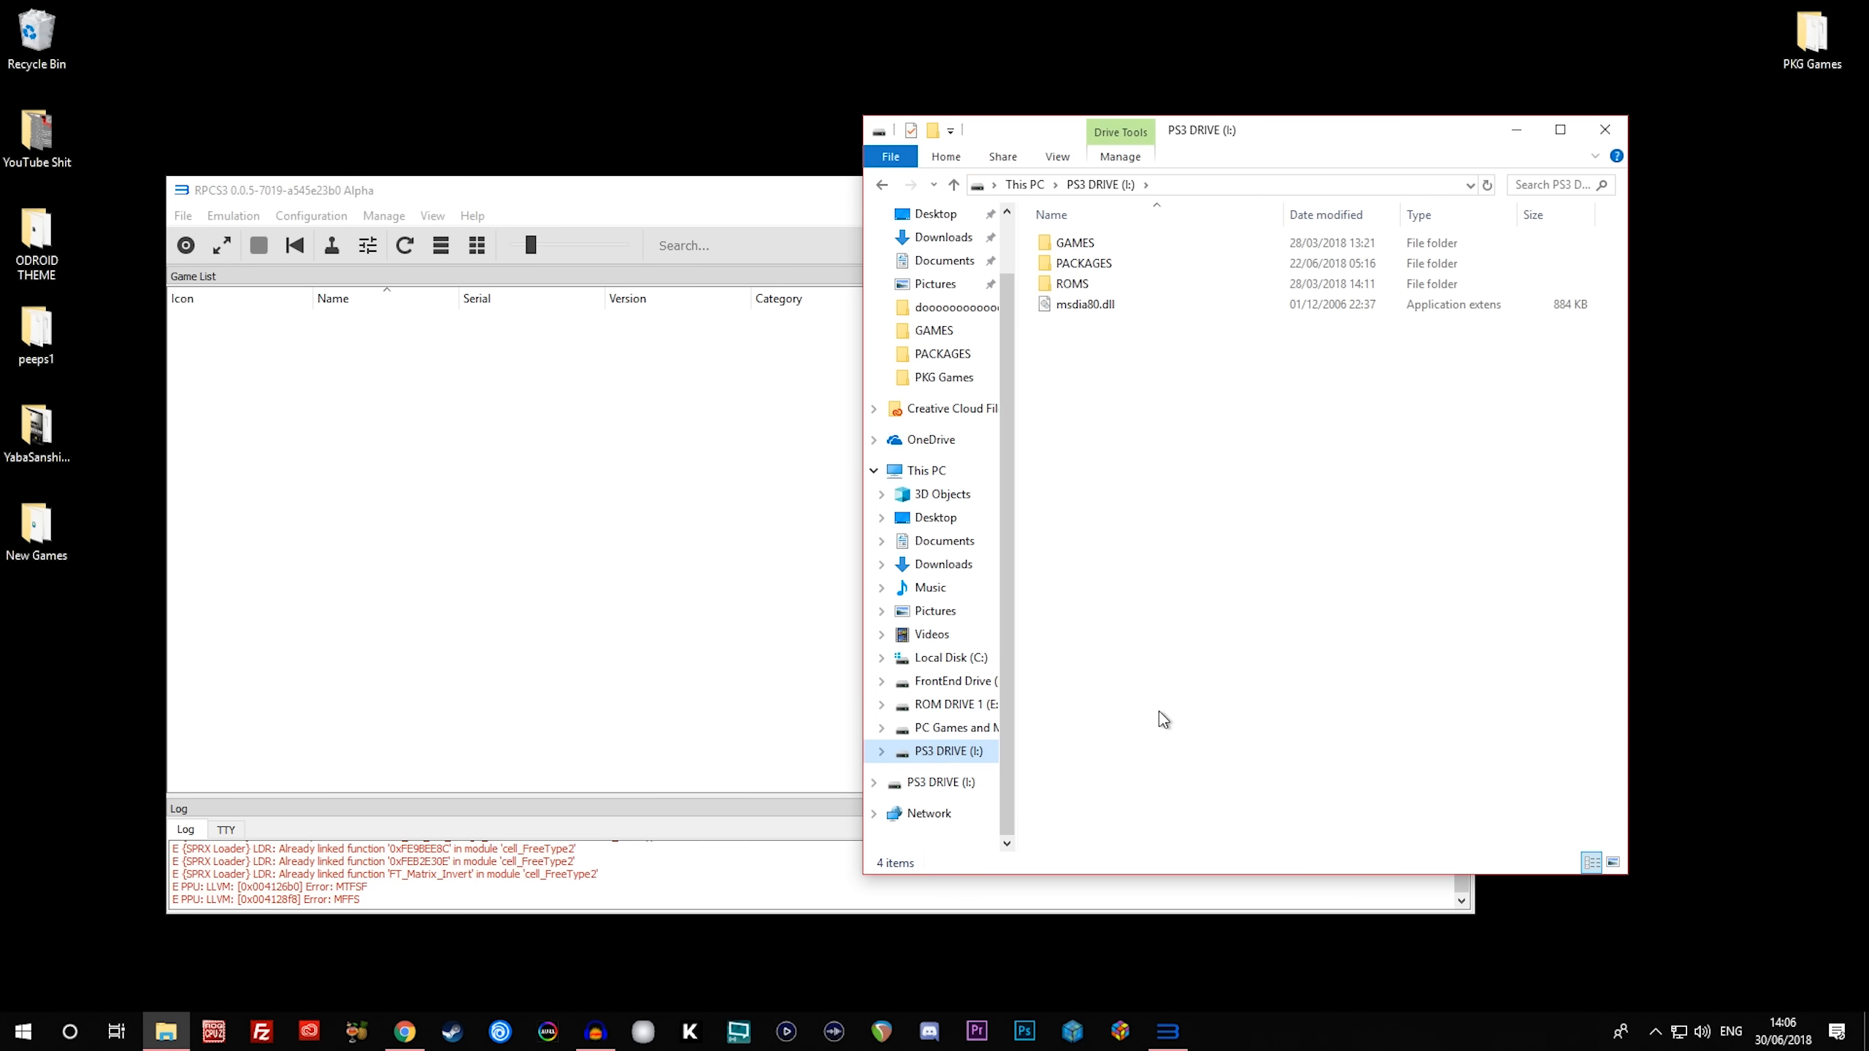
double_click(1092, 243)
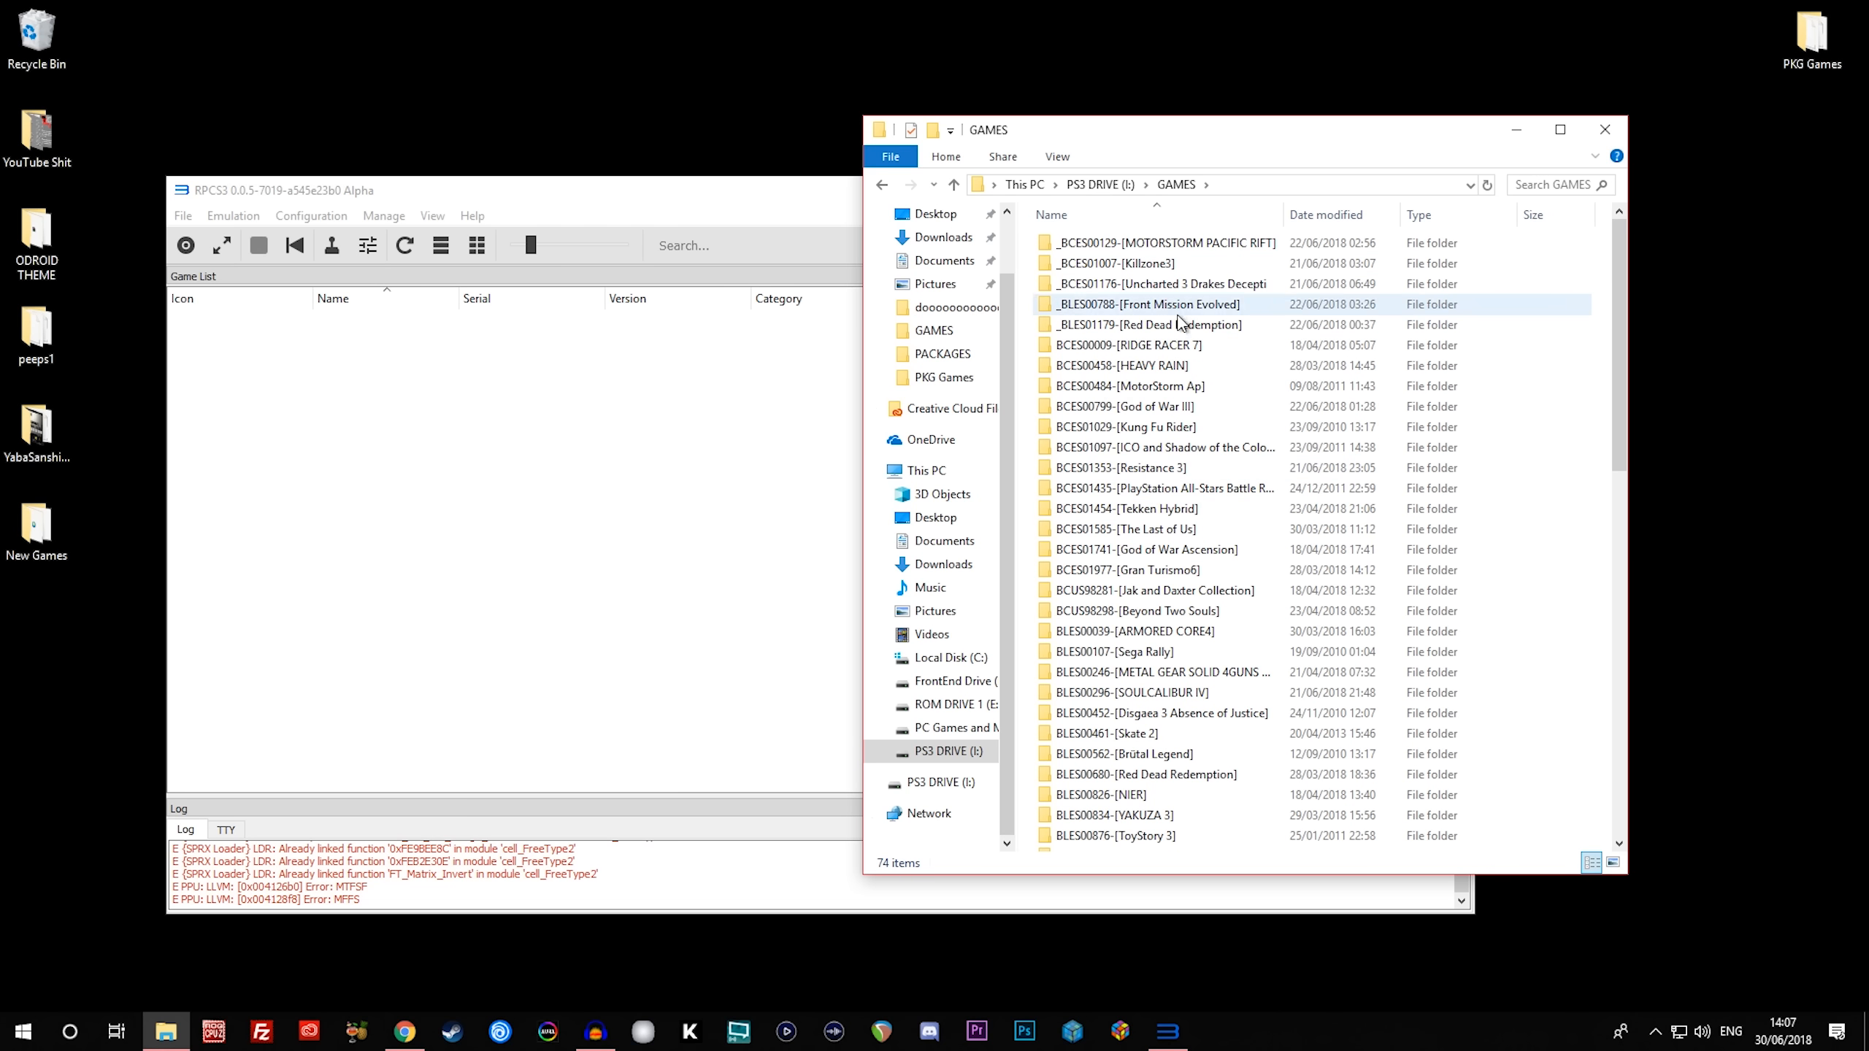
- Examine how the folders in GAMES are named by title ID and look inside the Kung Fu Rider folder
scroll(1202, 615, "down", 2)
scroll(1202, 615, "up", 2)
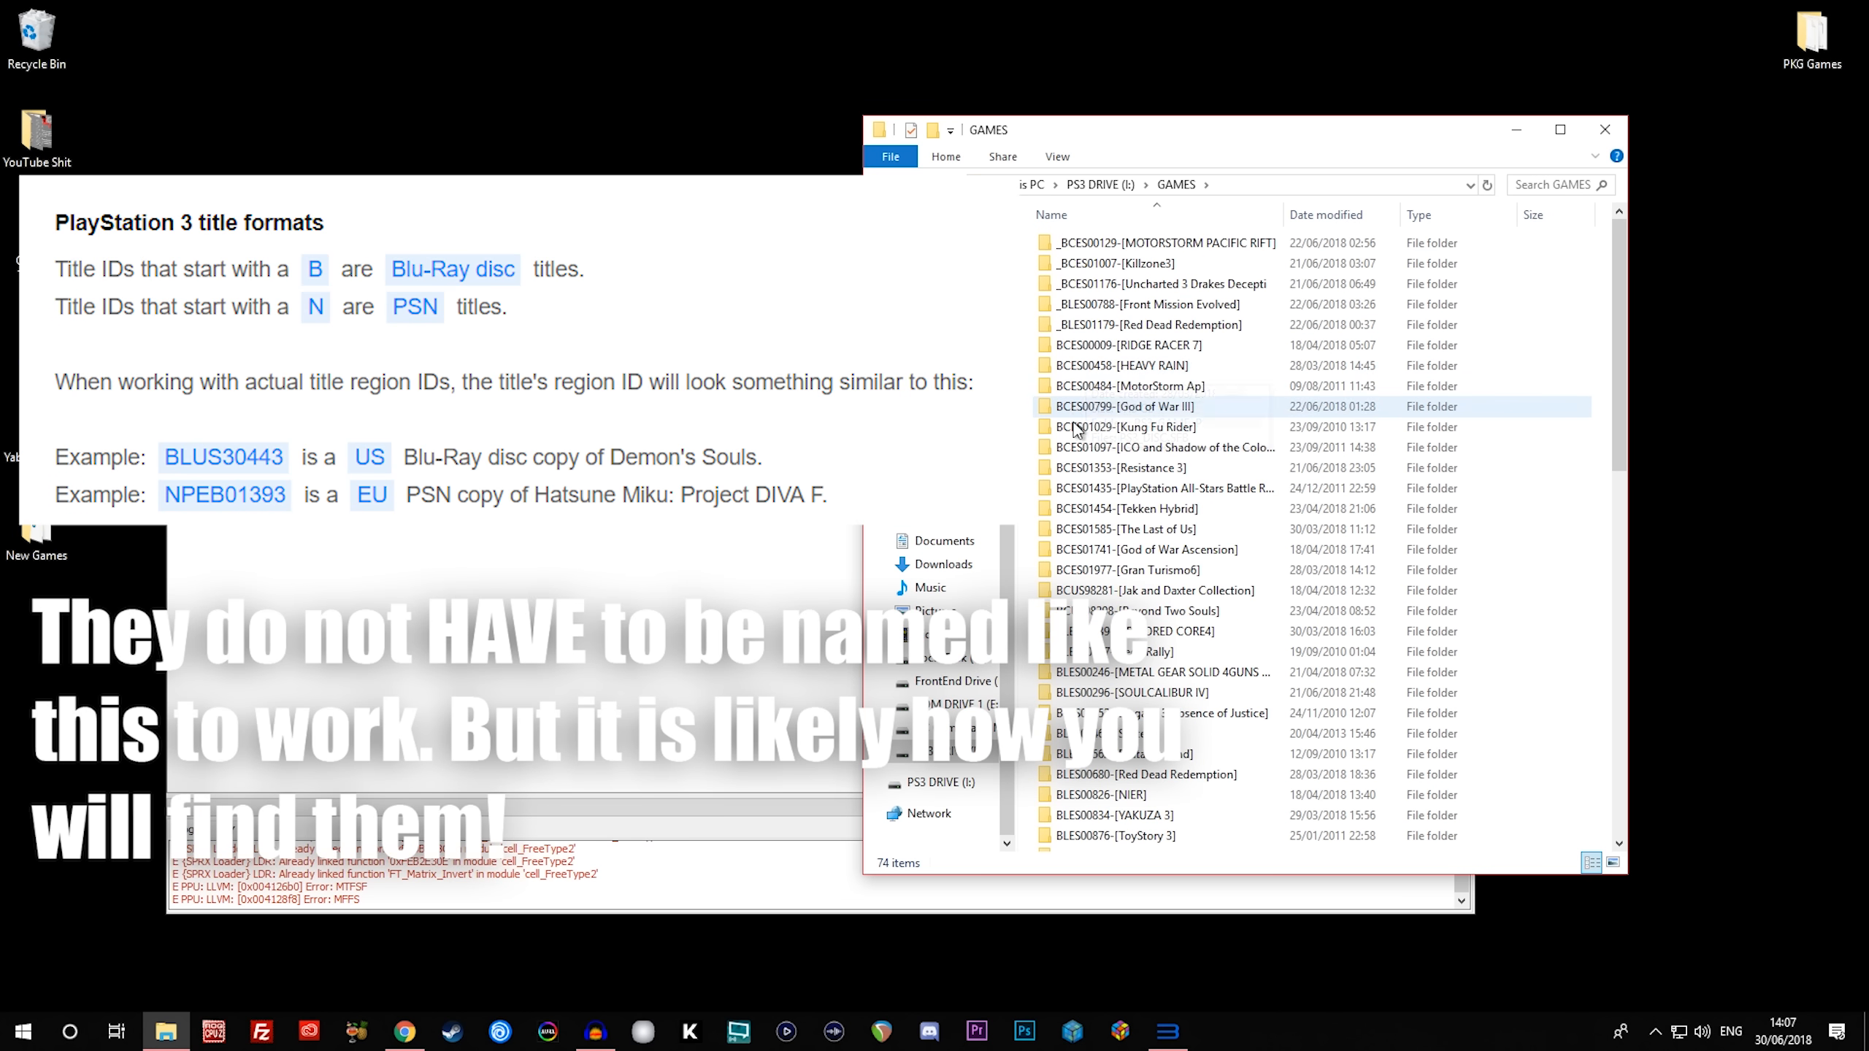
scroll(1093, 530, "down", 10)
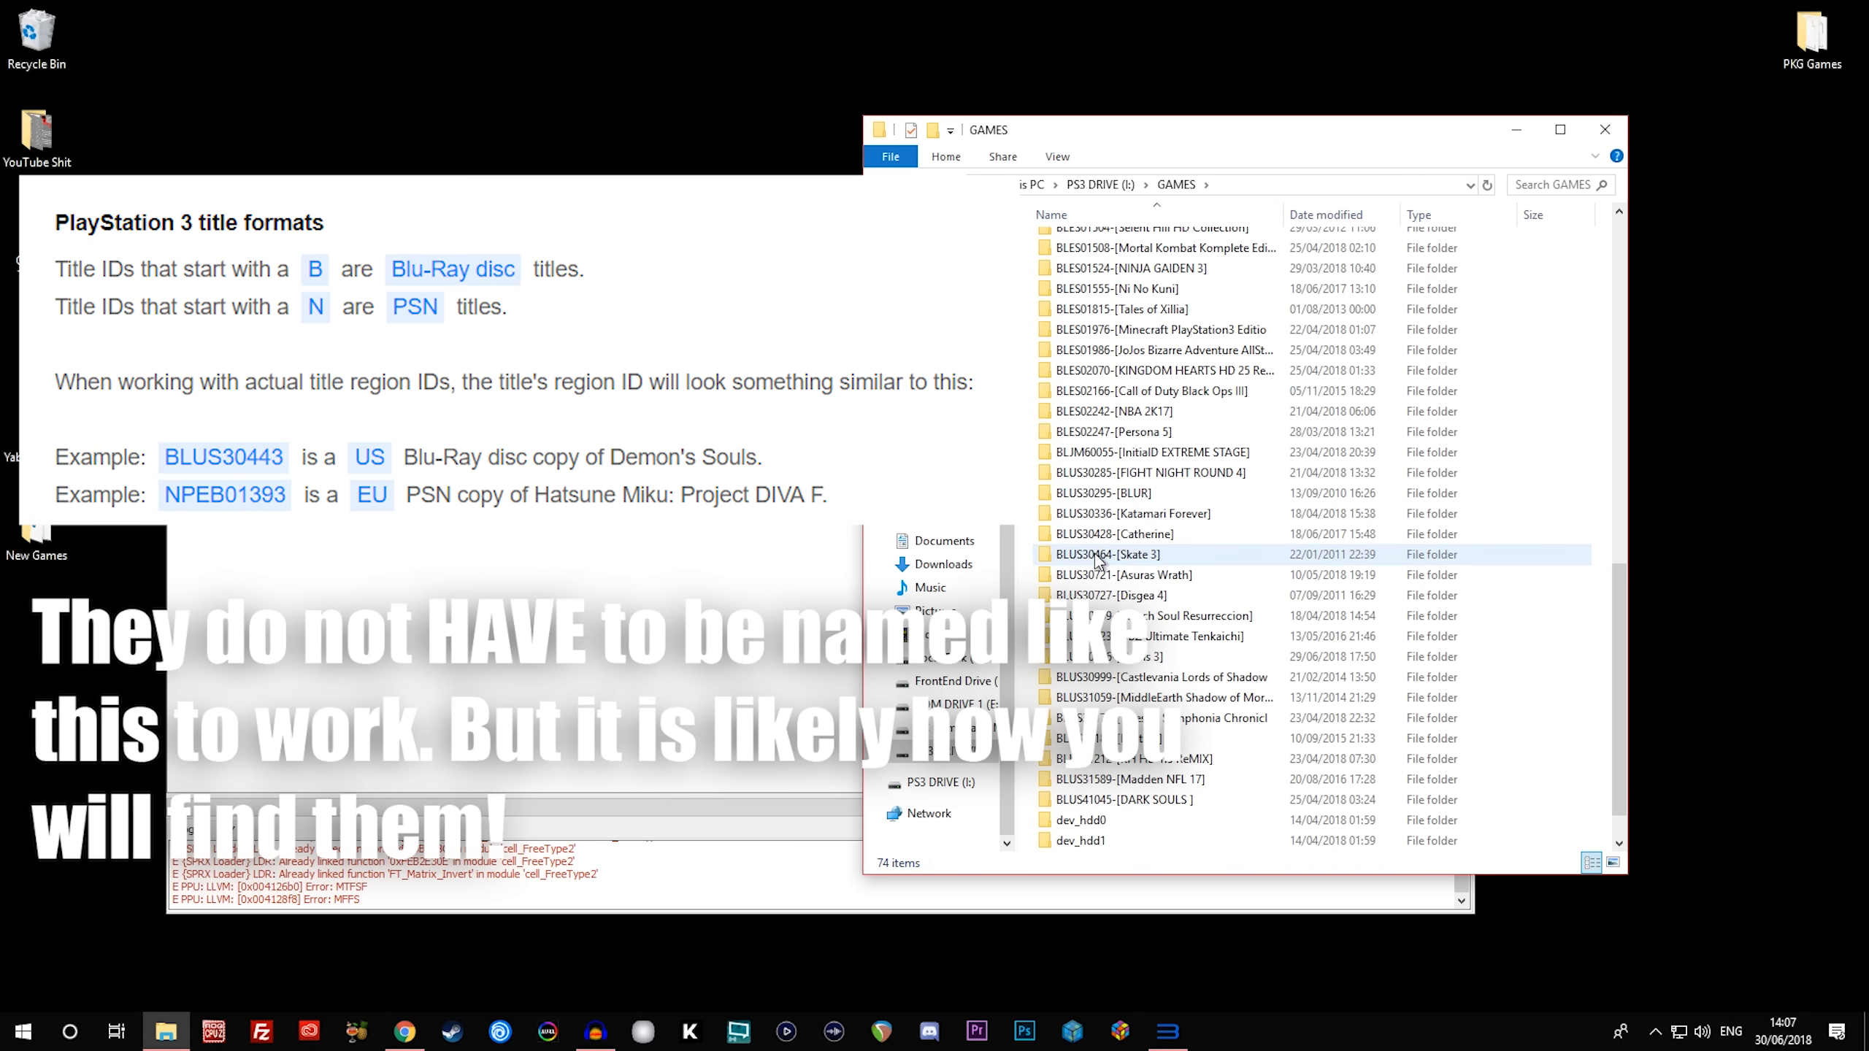
scroll(1097, 670, "up", 1)
scroll(1192, 757, "up", 9)
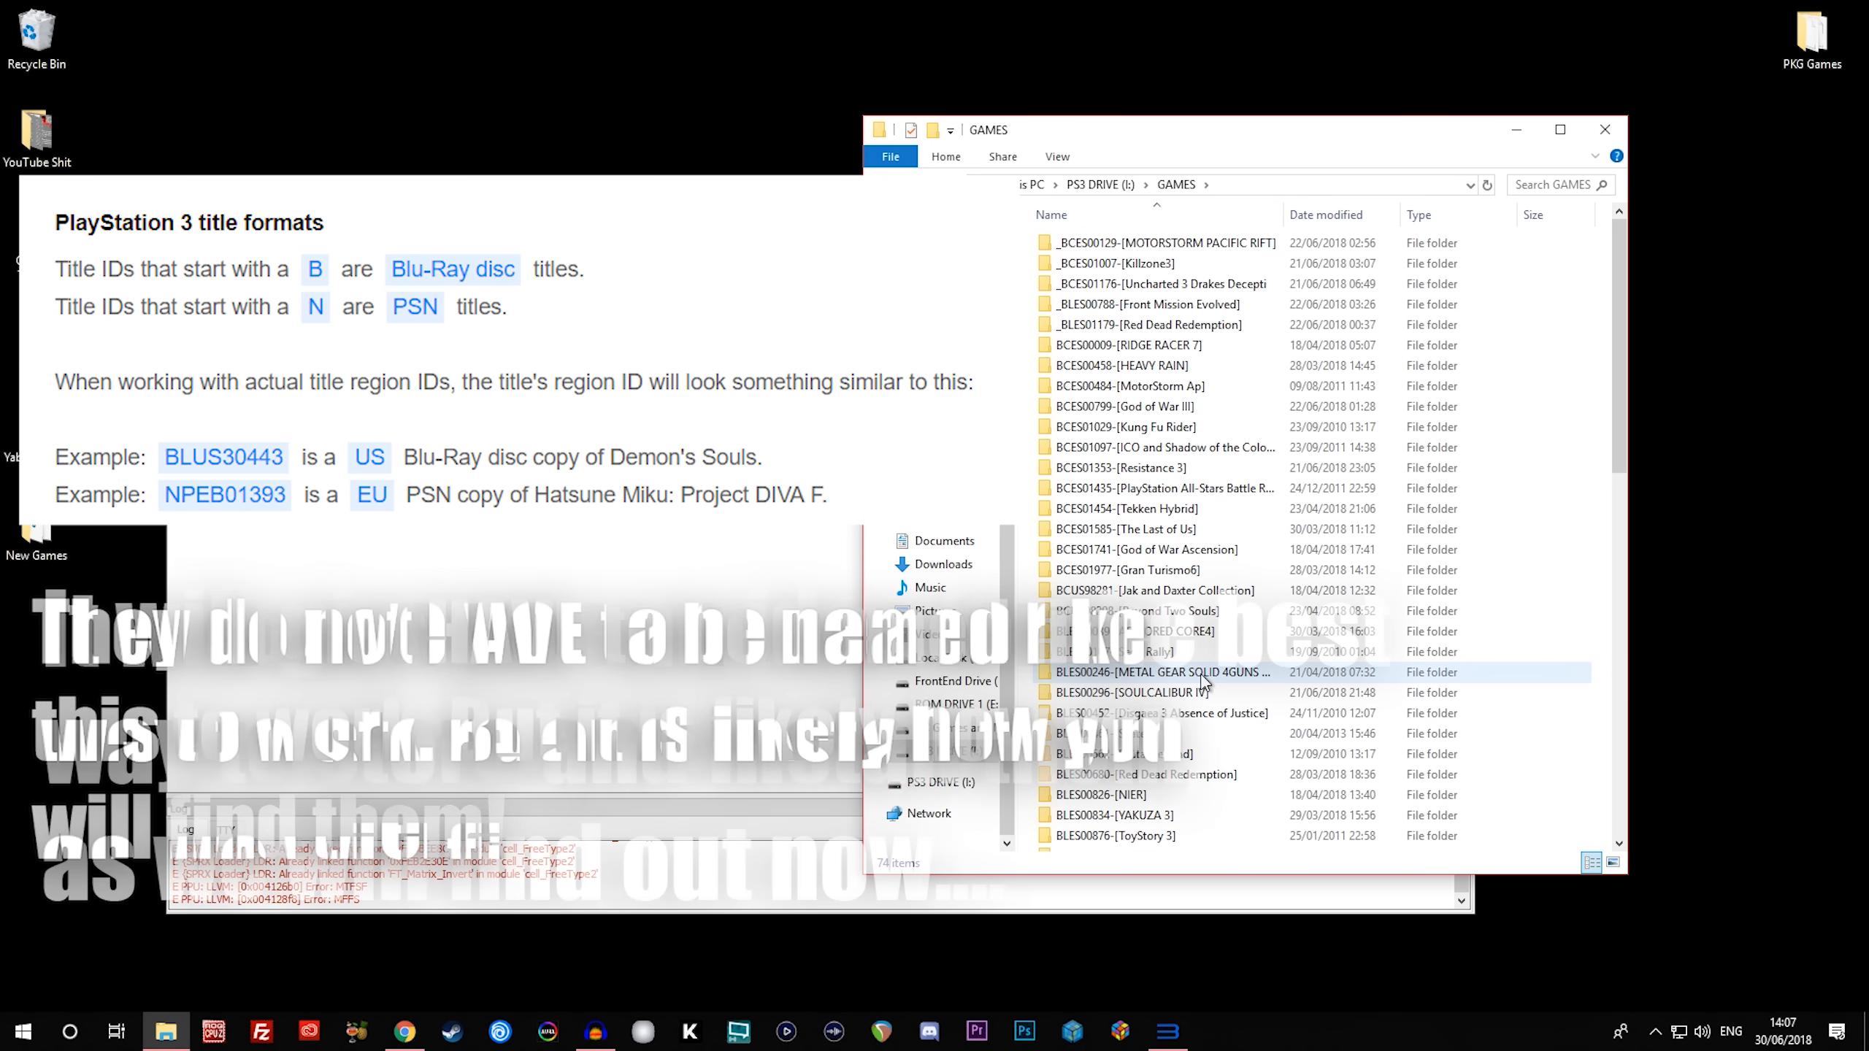
double_click(1165, 429)
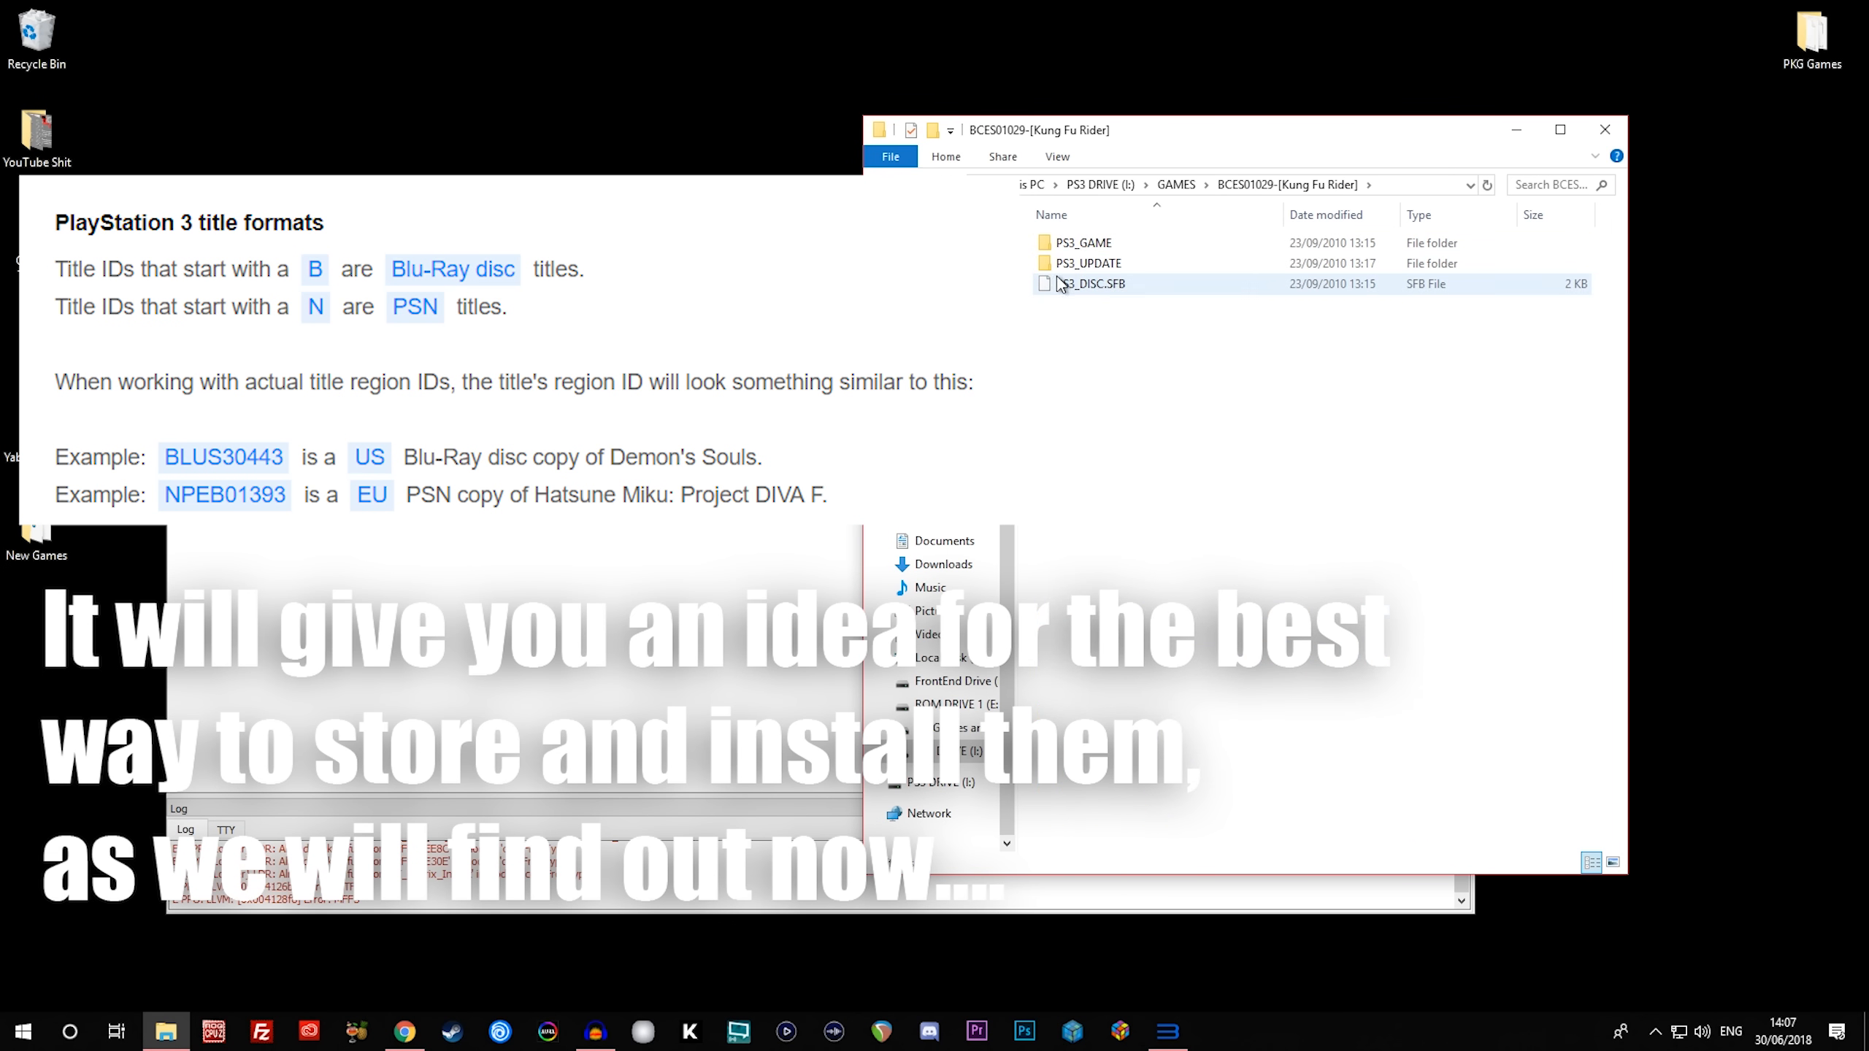
key("alt+Left")
scroll(1177, 590, "down", 2)
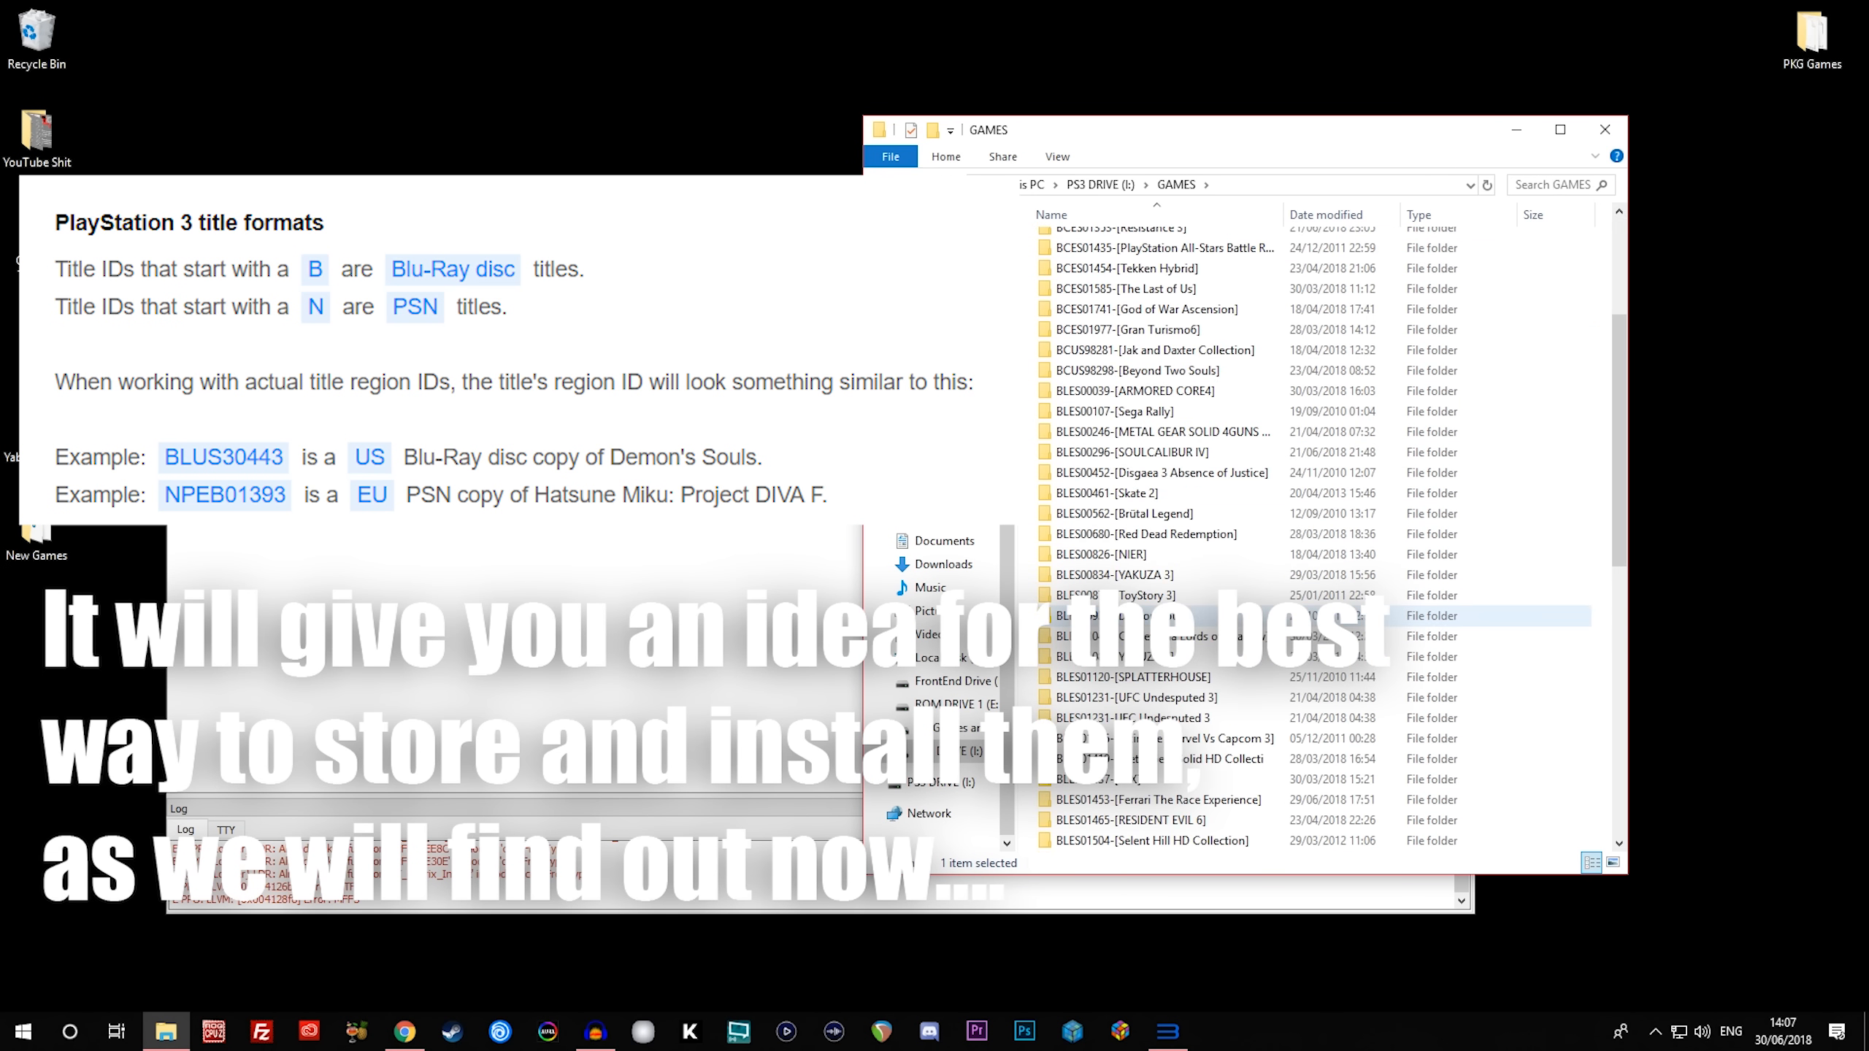
scroll(1133, 552, "up", 2)
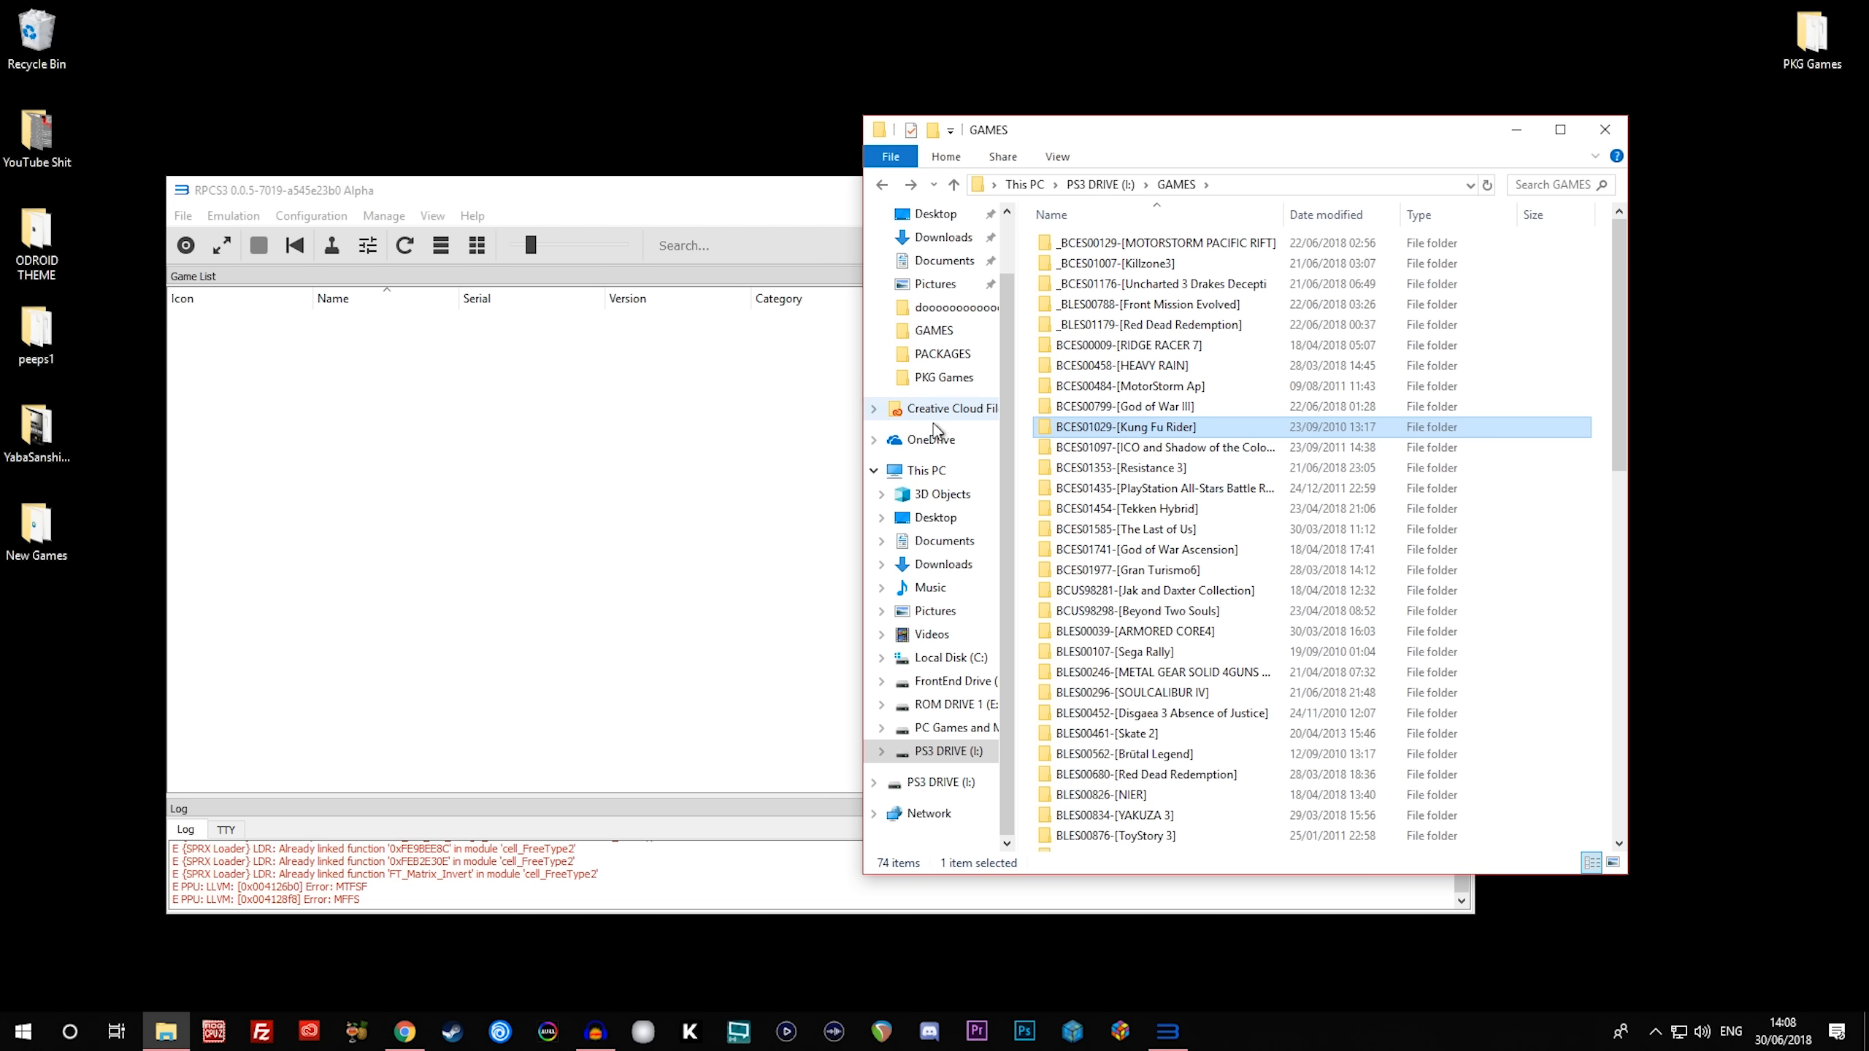
- Select every folder in GAMES and add them all to the RPCS3 game list
left_click(1108, 469)
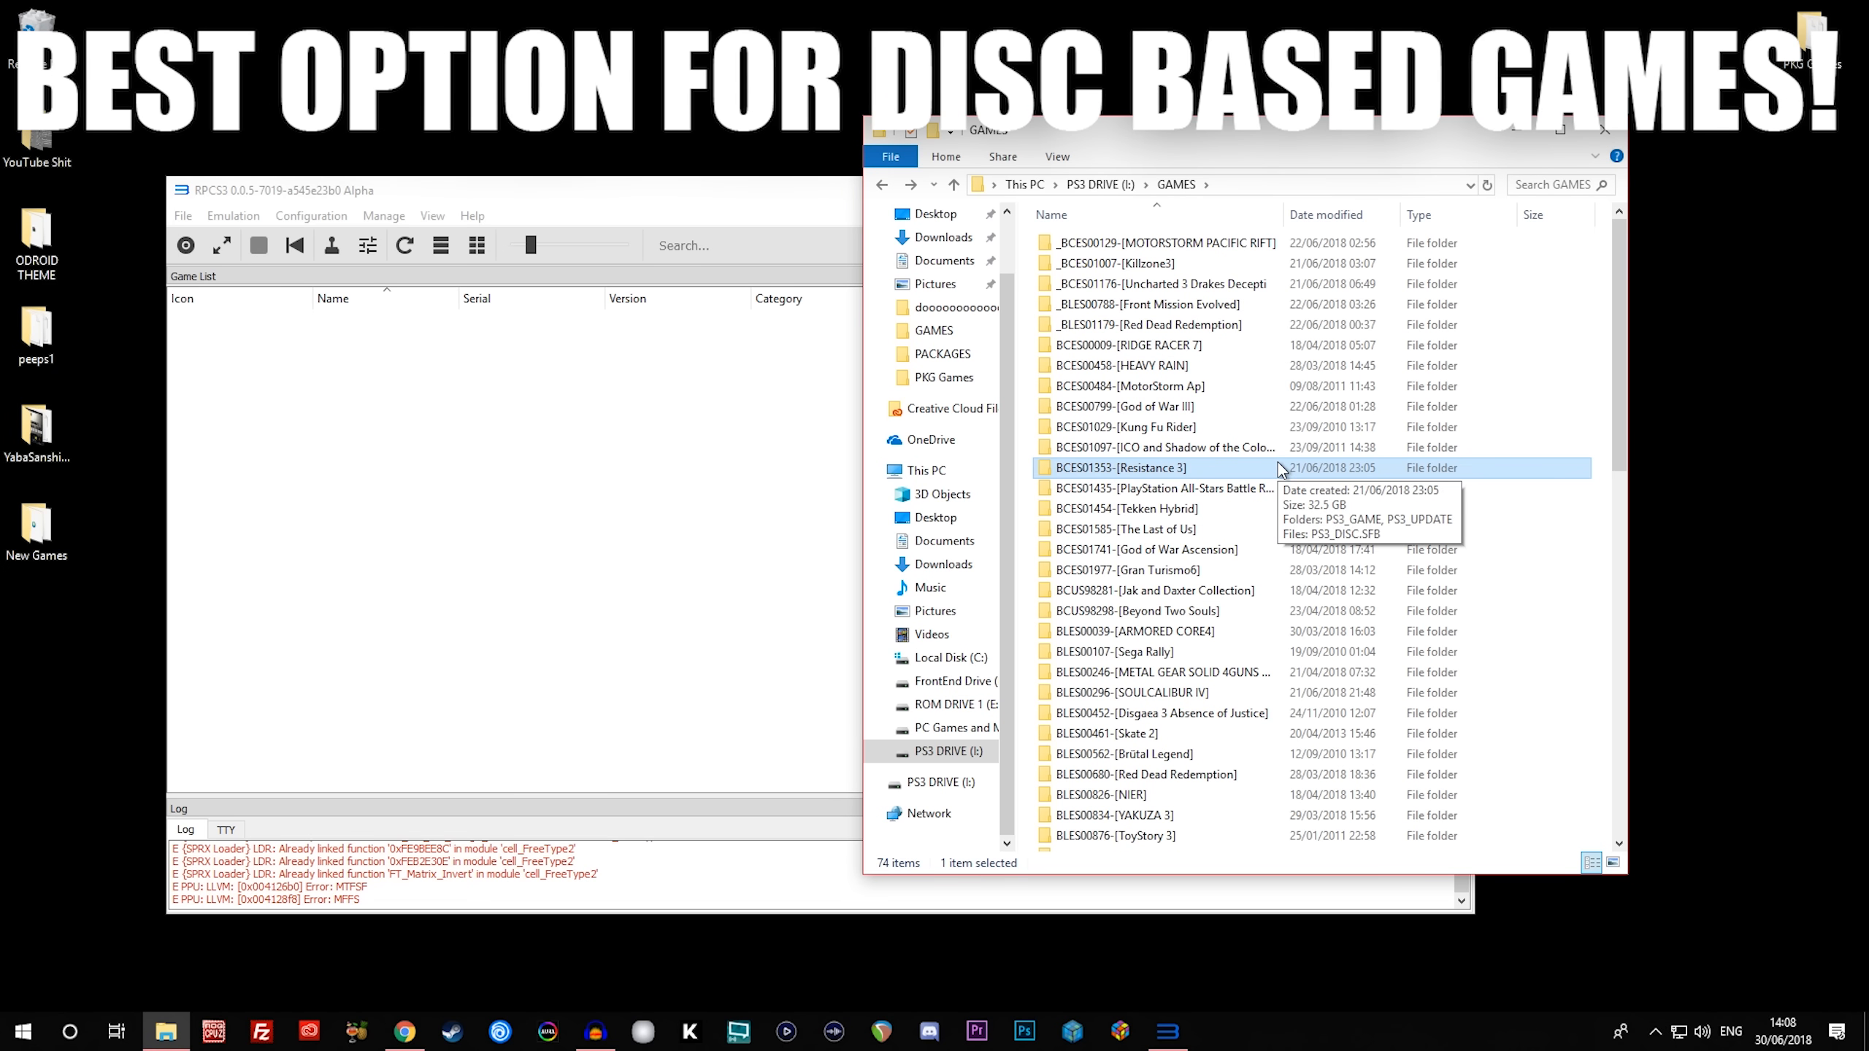
key("ctrl+a")
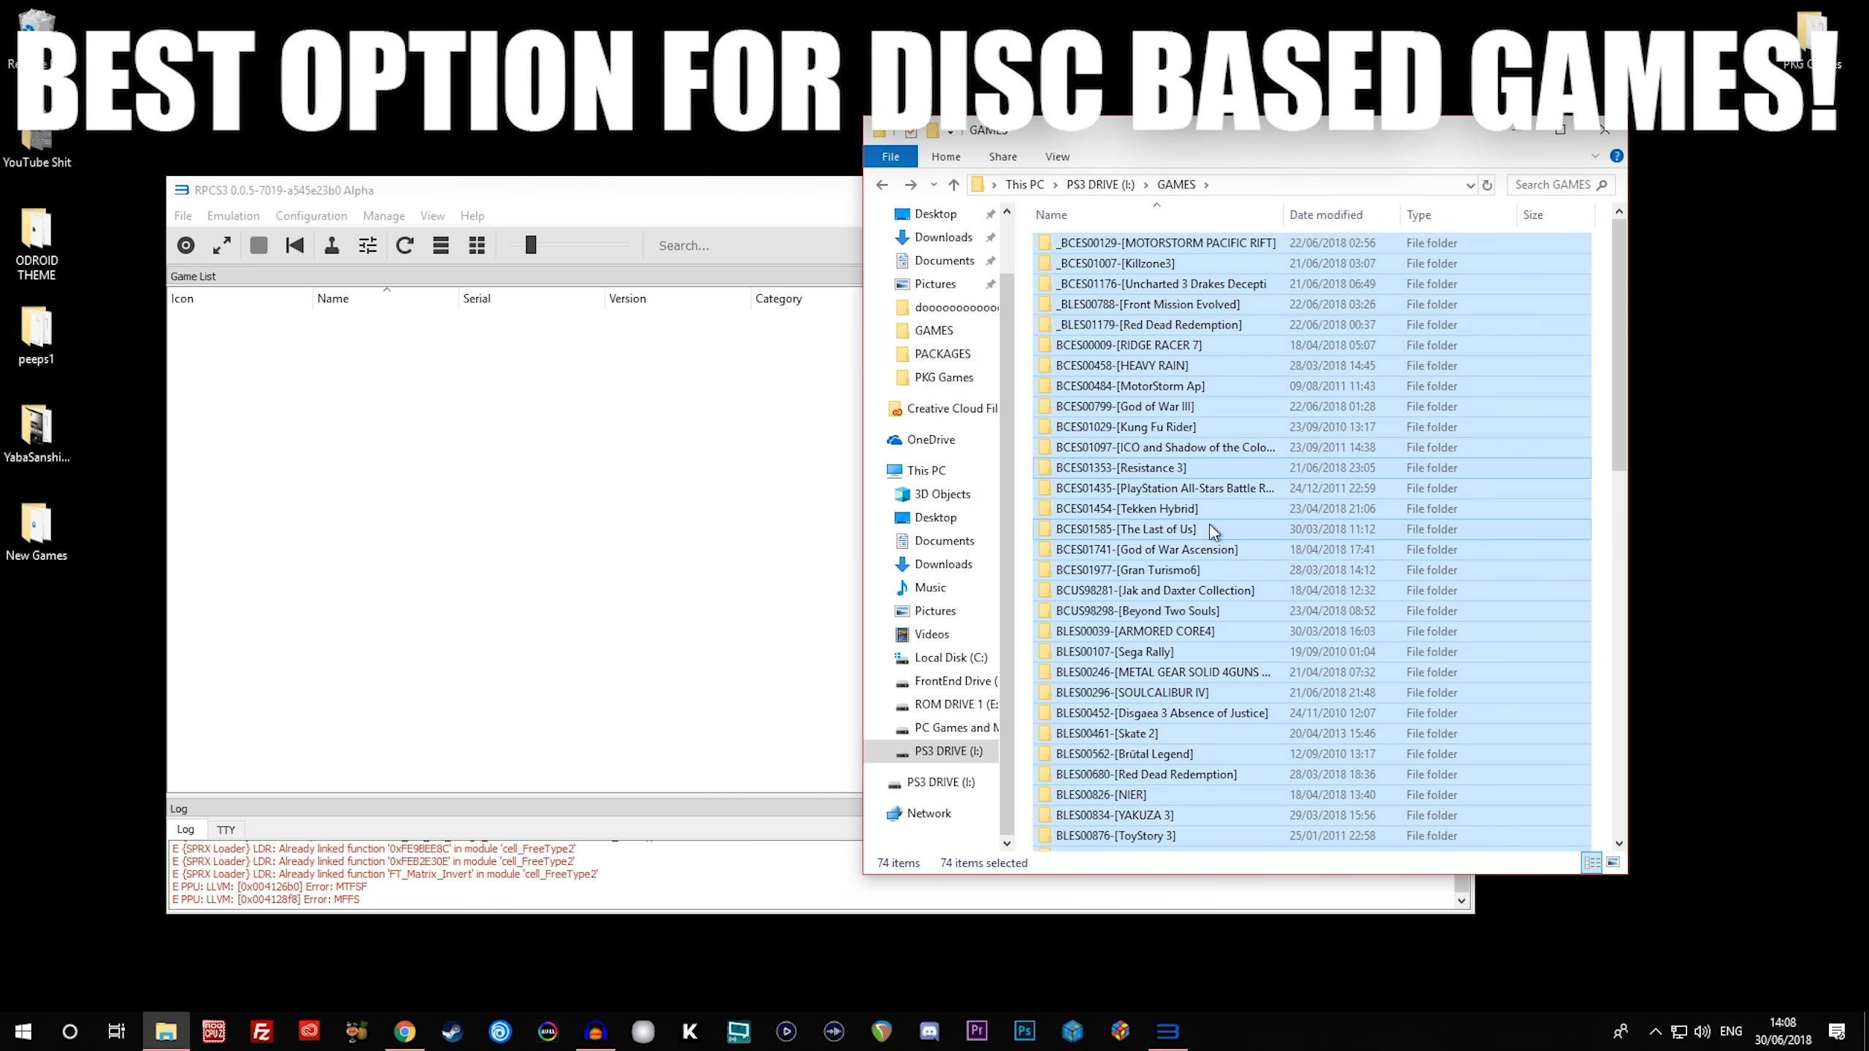
left_click_drag(1007, 492, 510, 515)
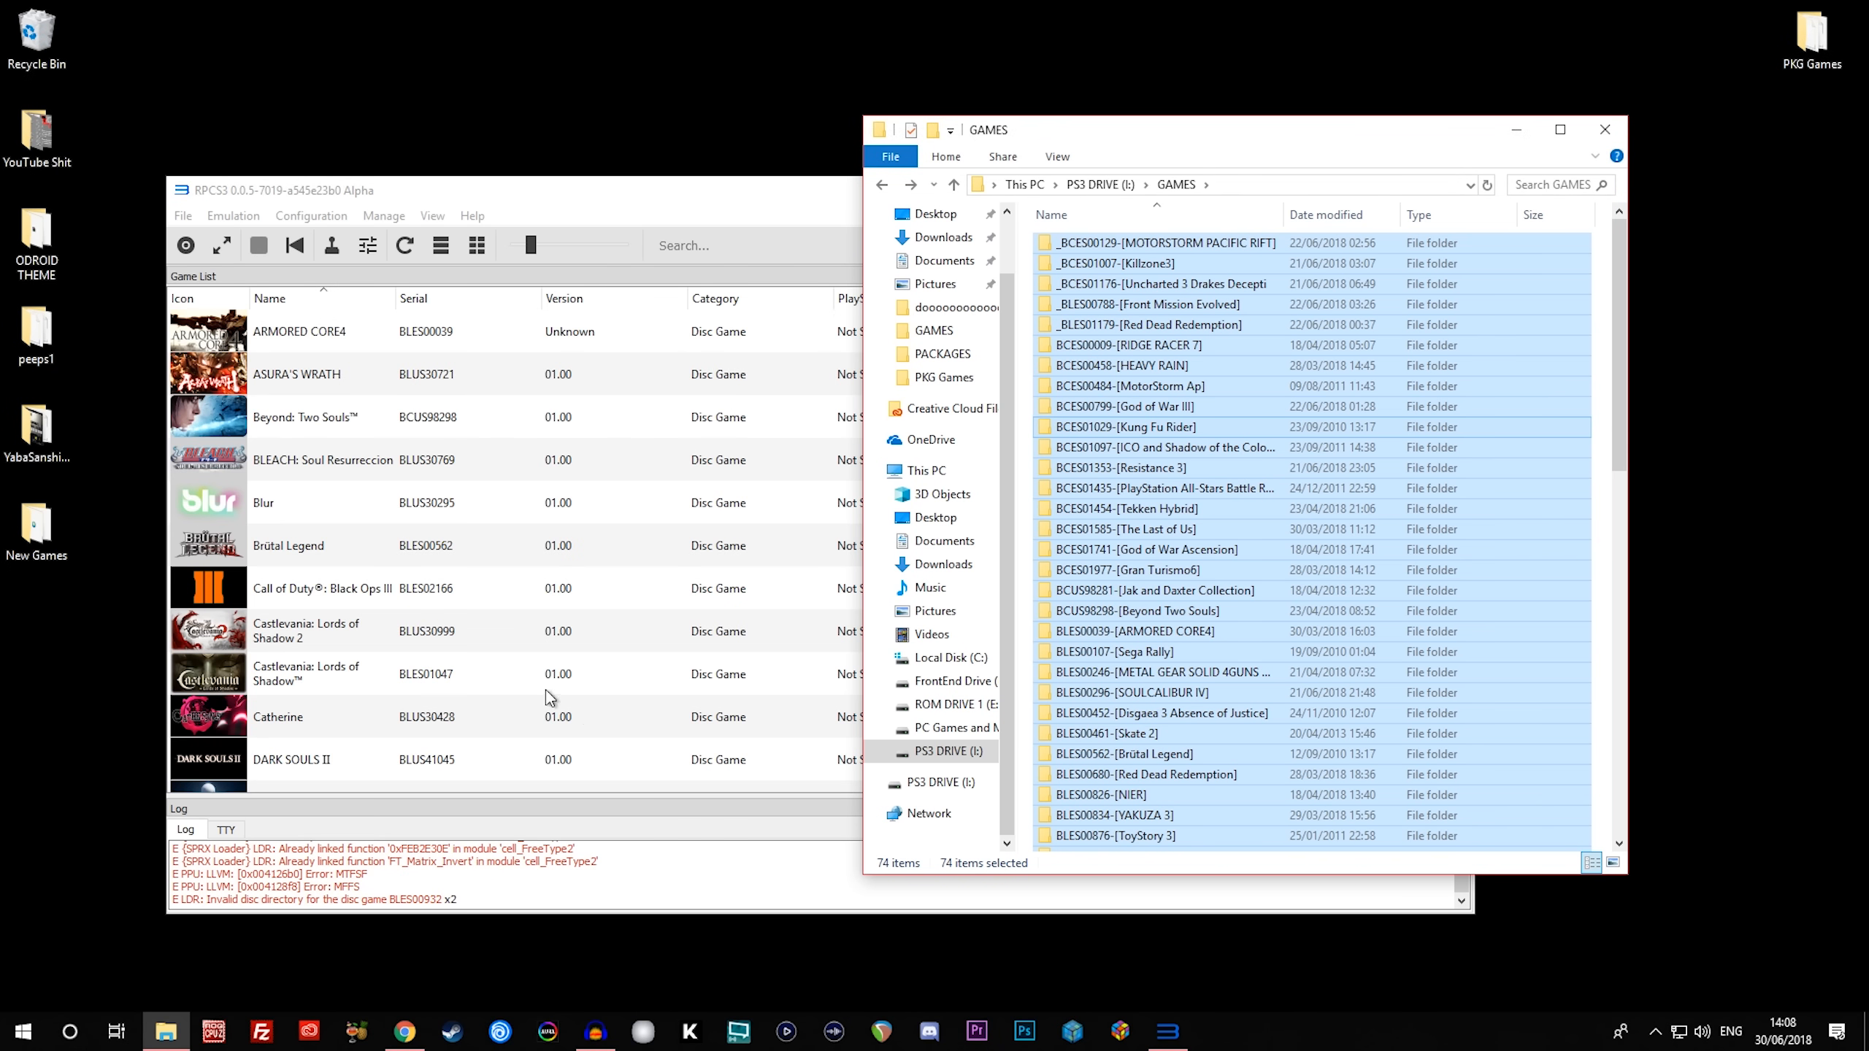
- Look through the imported titles in the RPCS3 game list, checking their serials and compatibility ratings
left_click(667, 195)
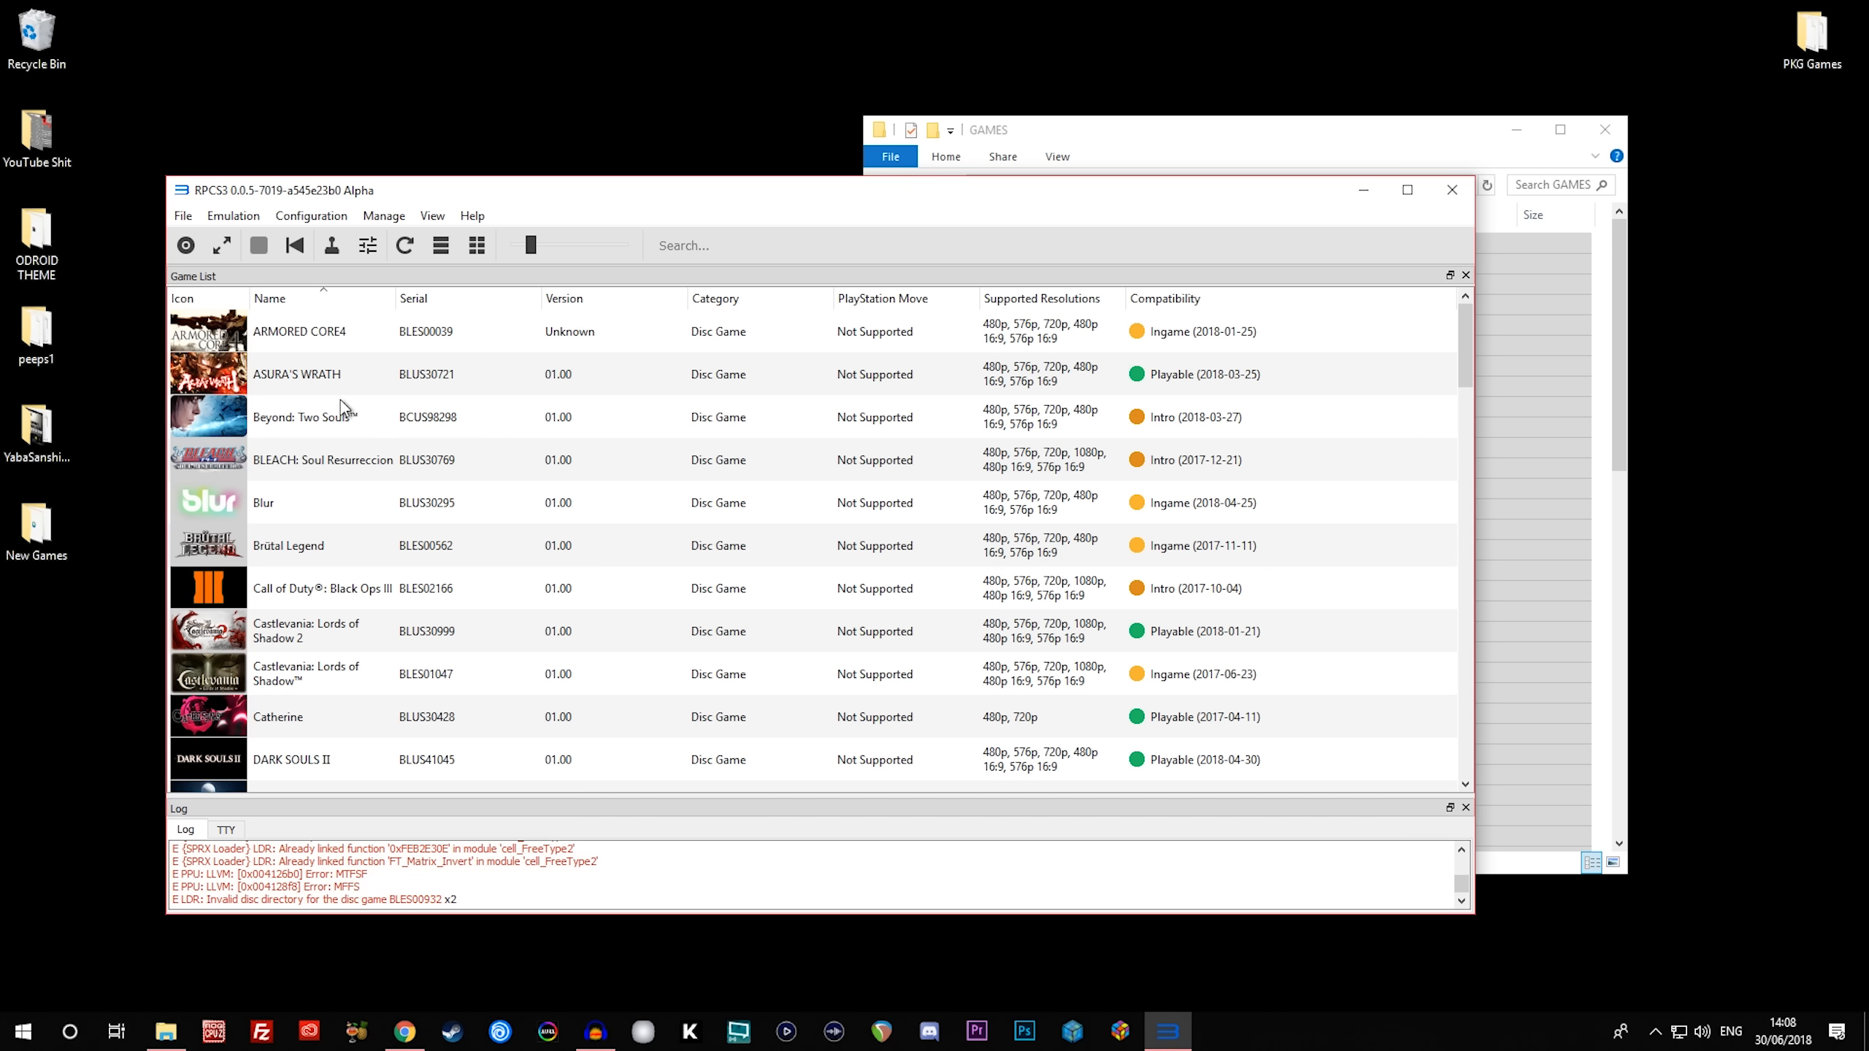
scroll(254, 398, "down", 7)
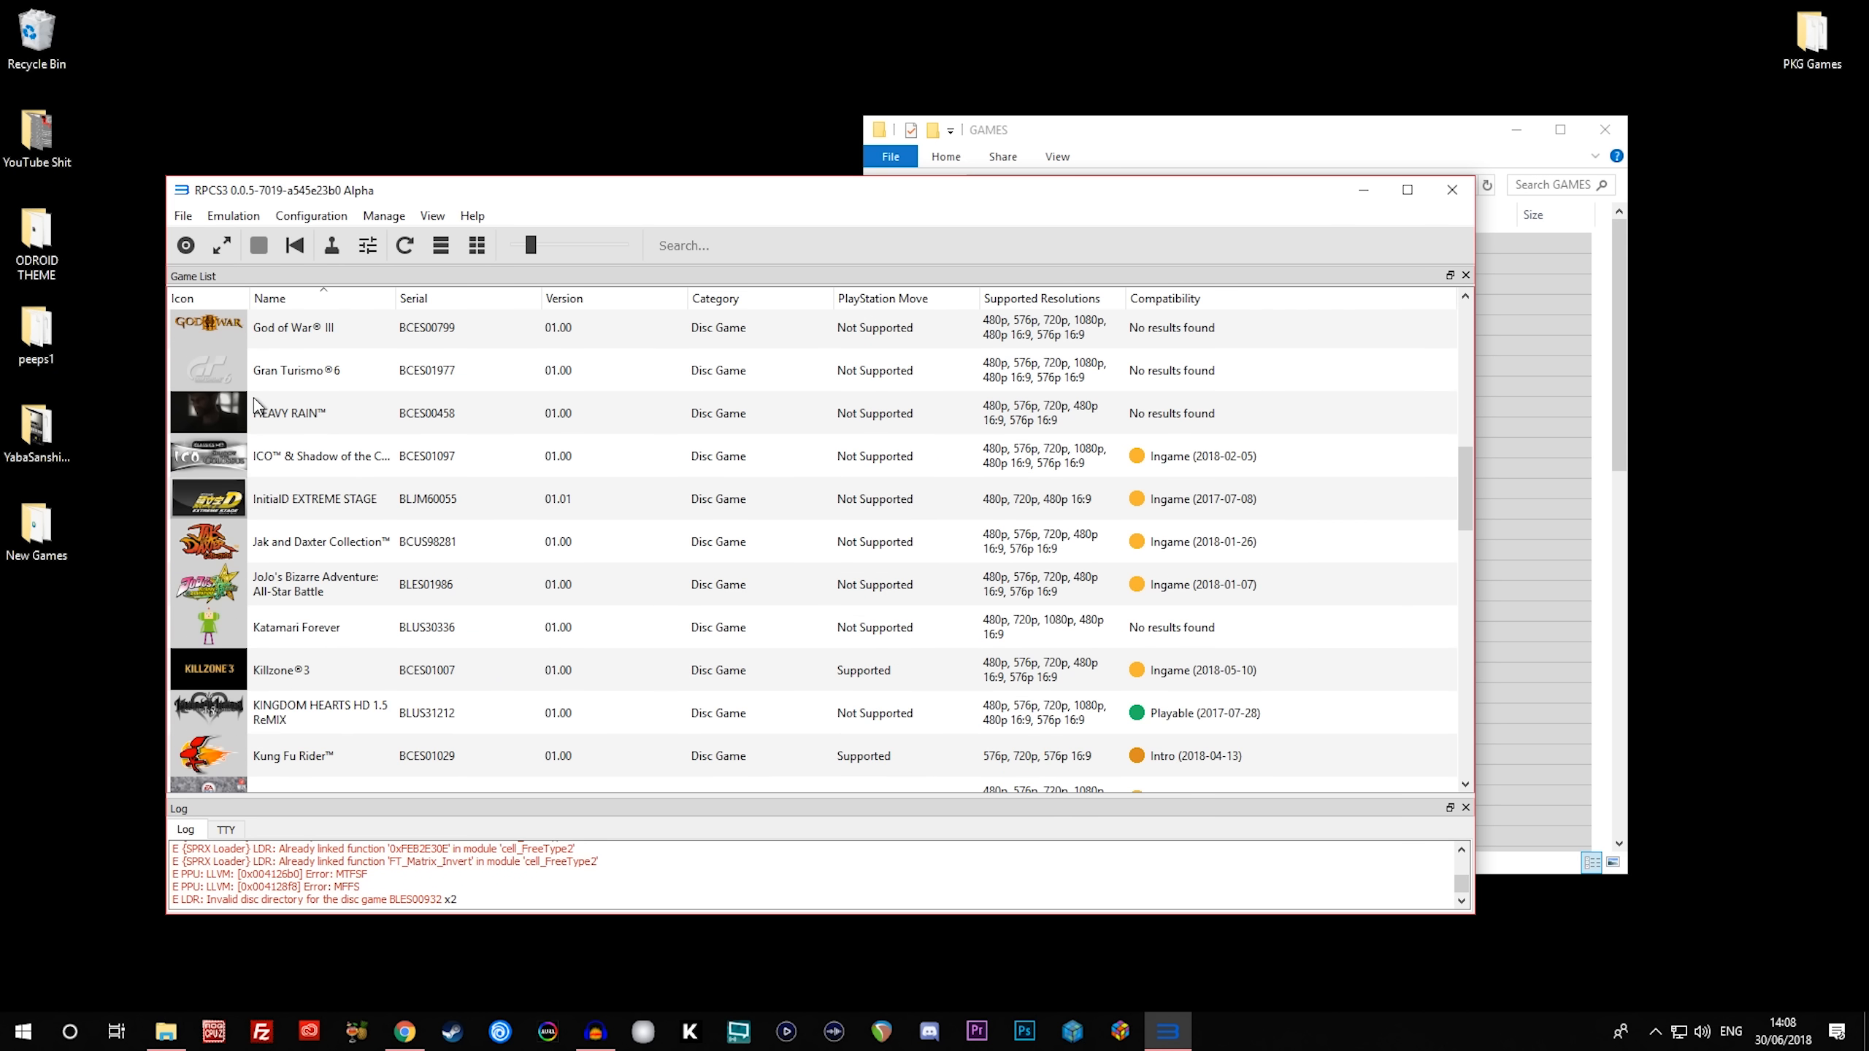
scroll(254, 399, "down", 4)
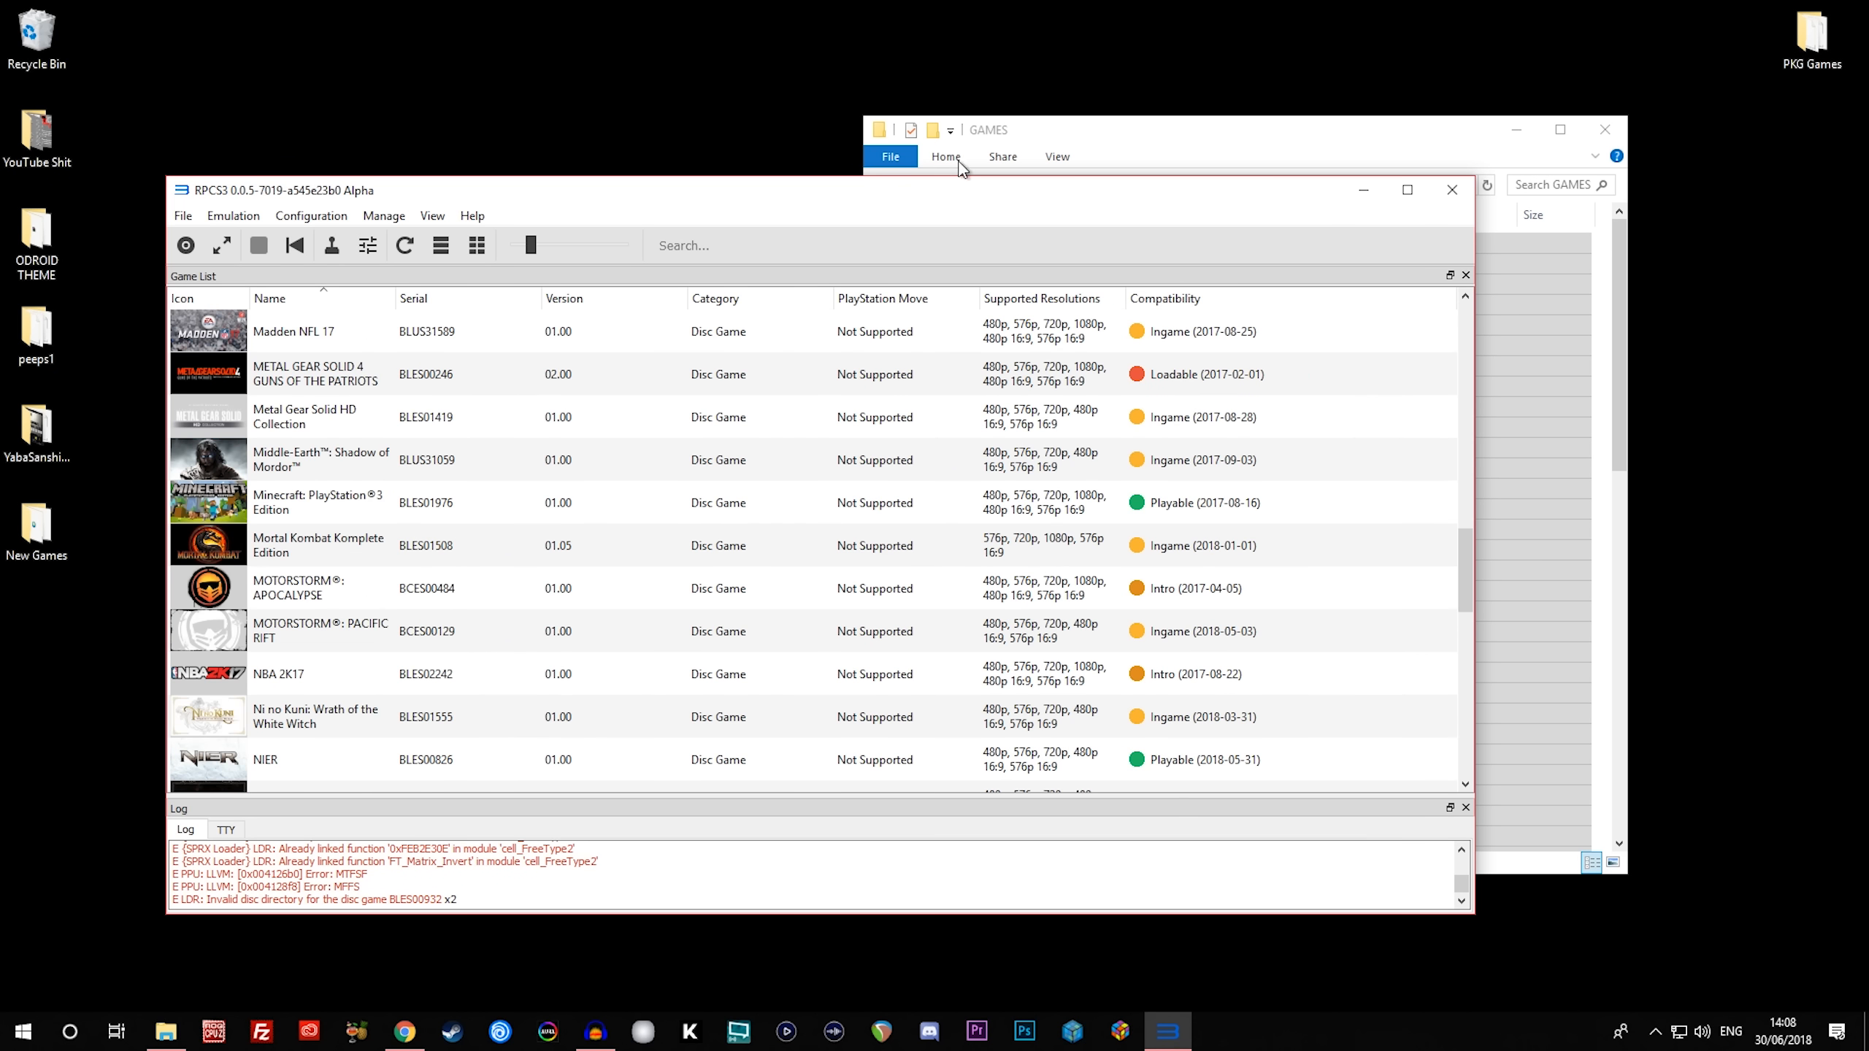
left_click(1148, 134)
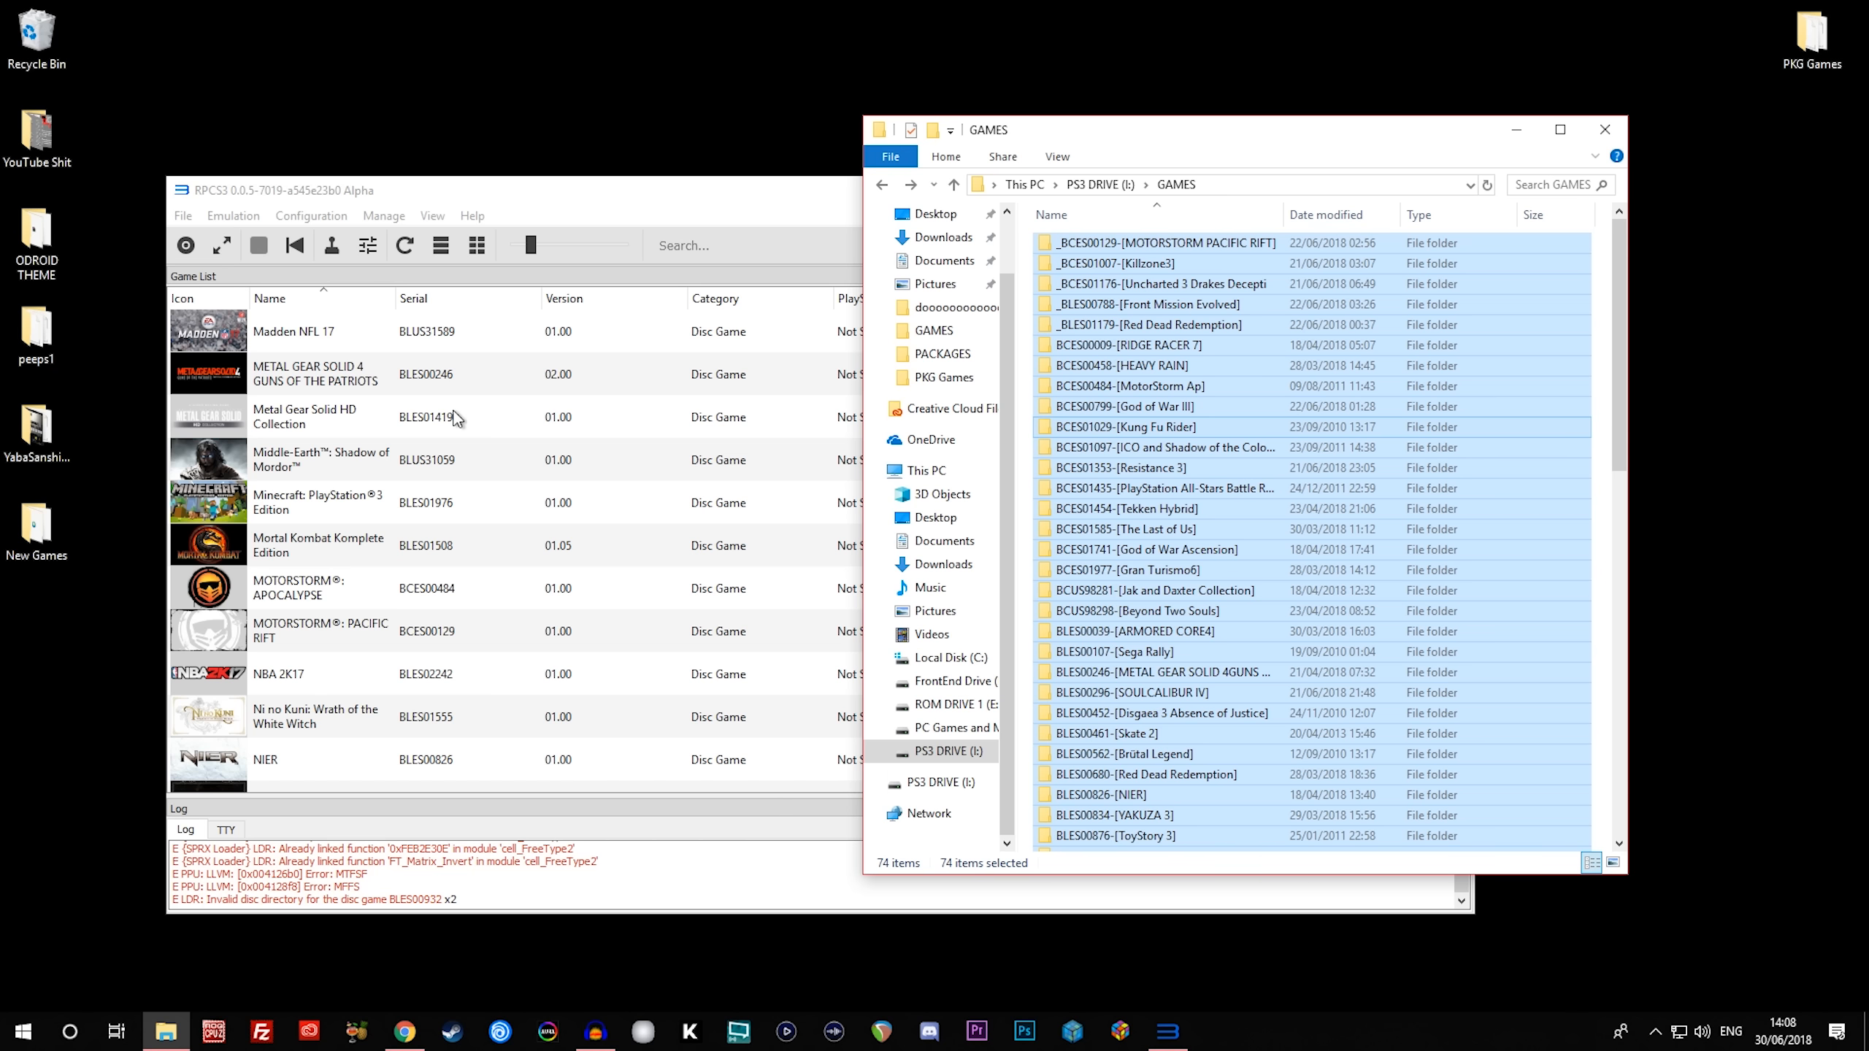
scroll(429, 502, "up", 2)
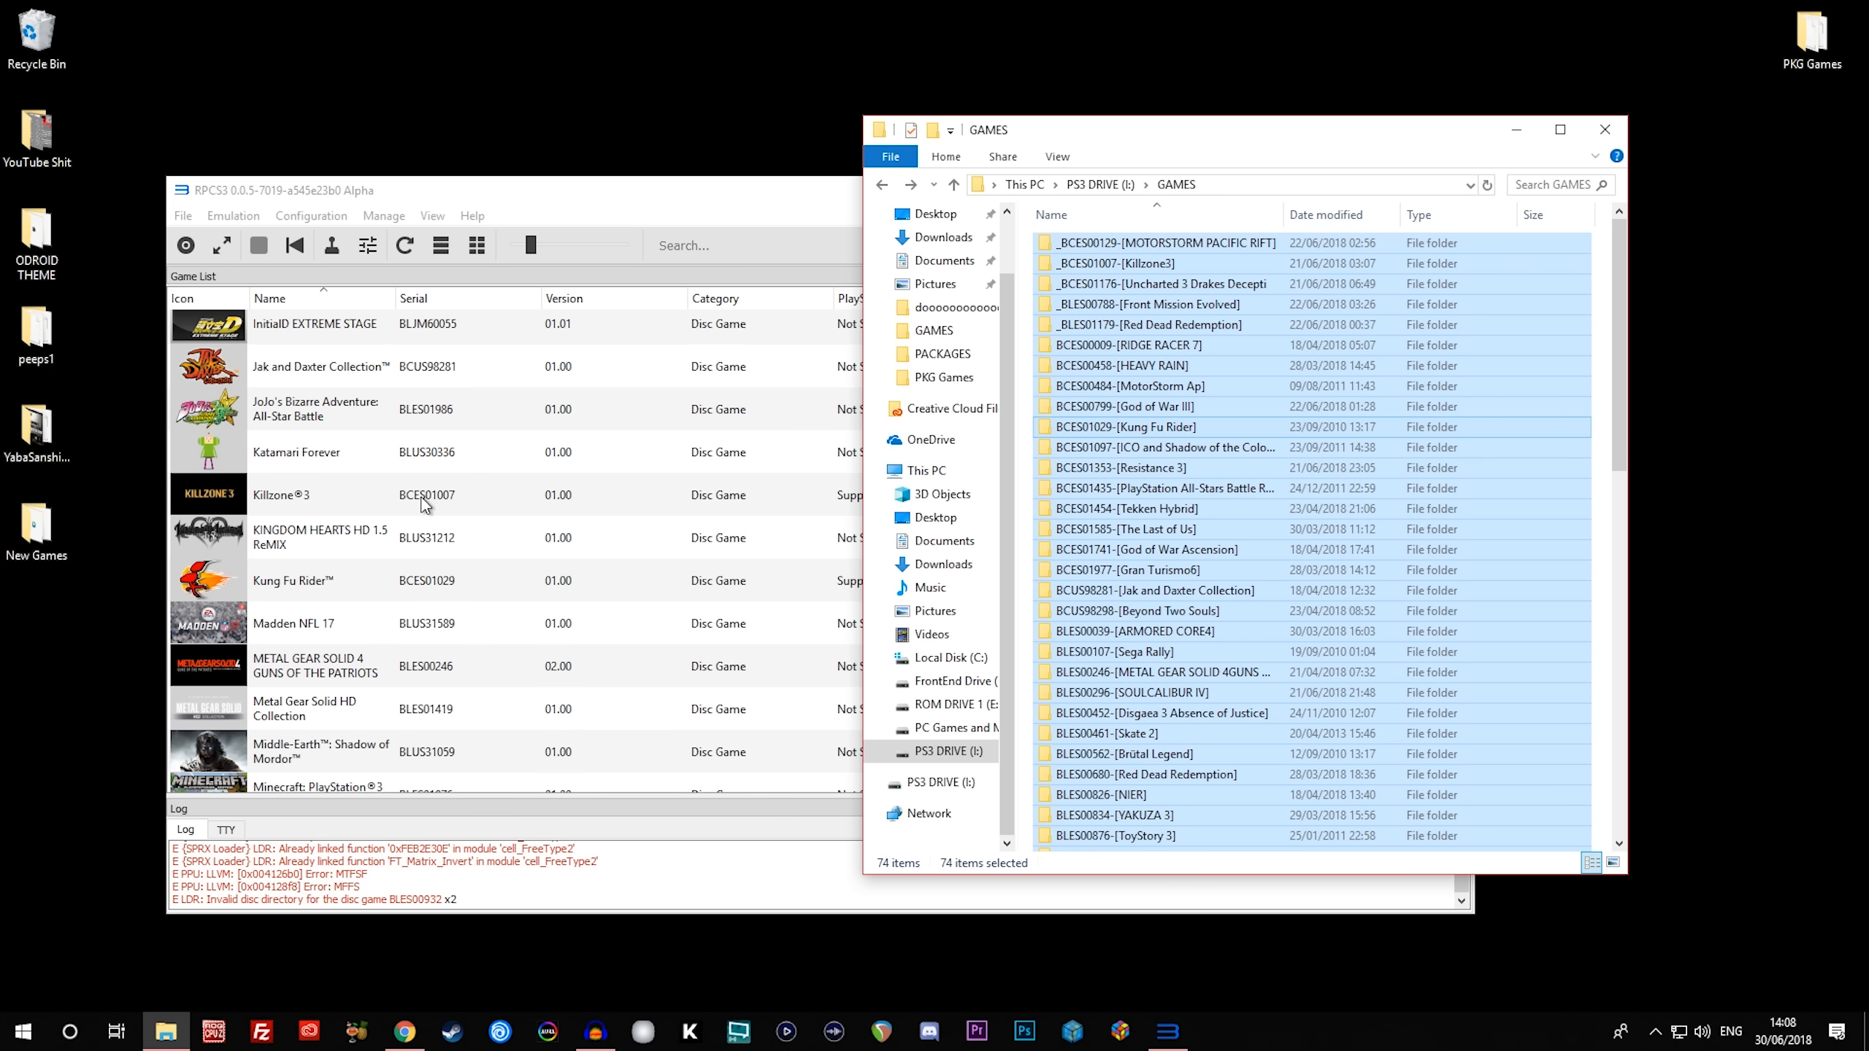
scroll(407, 503, "up", 10)
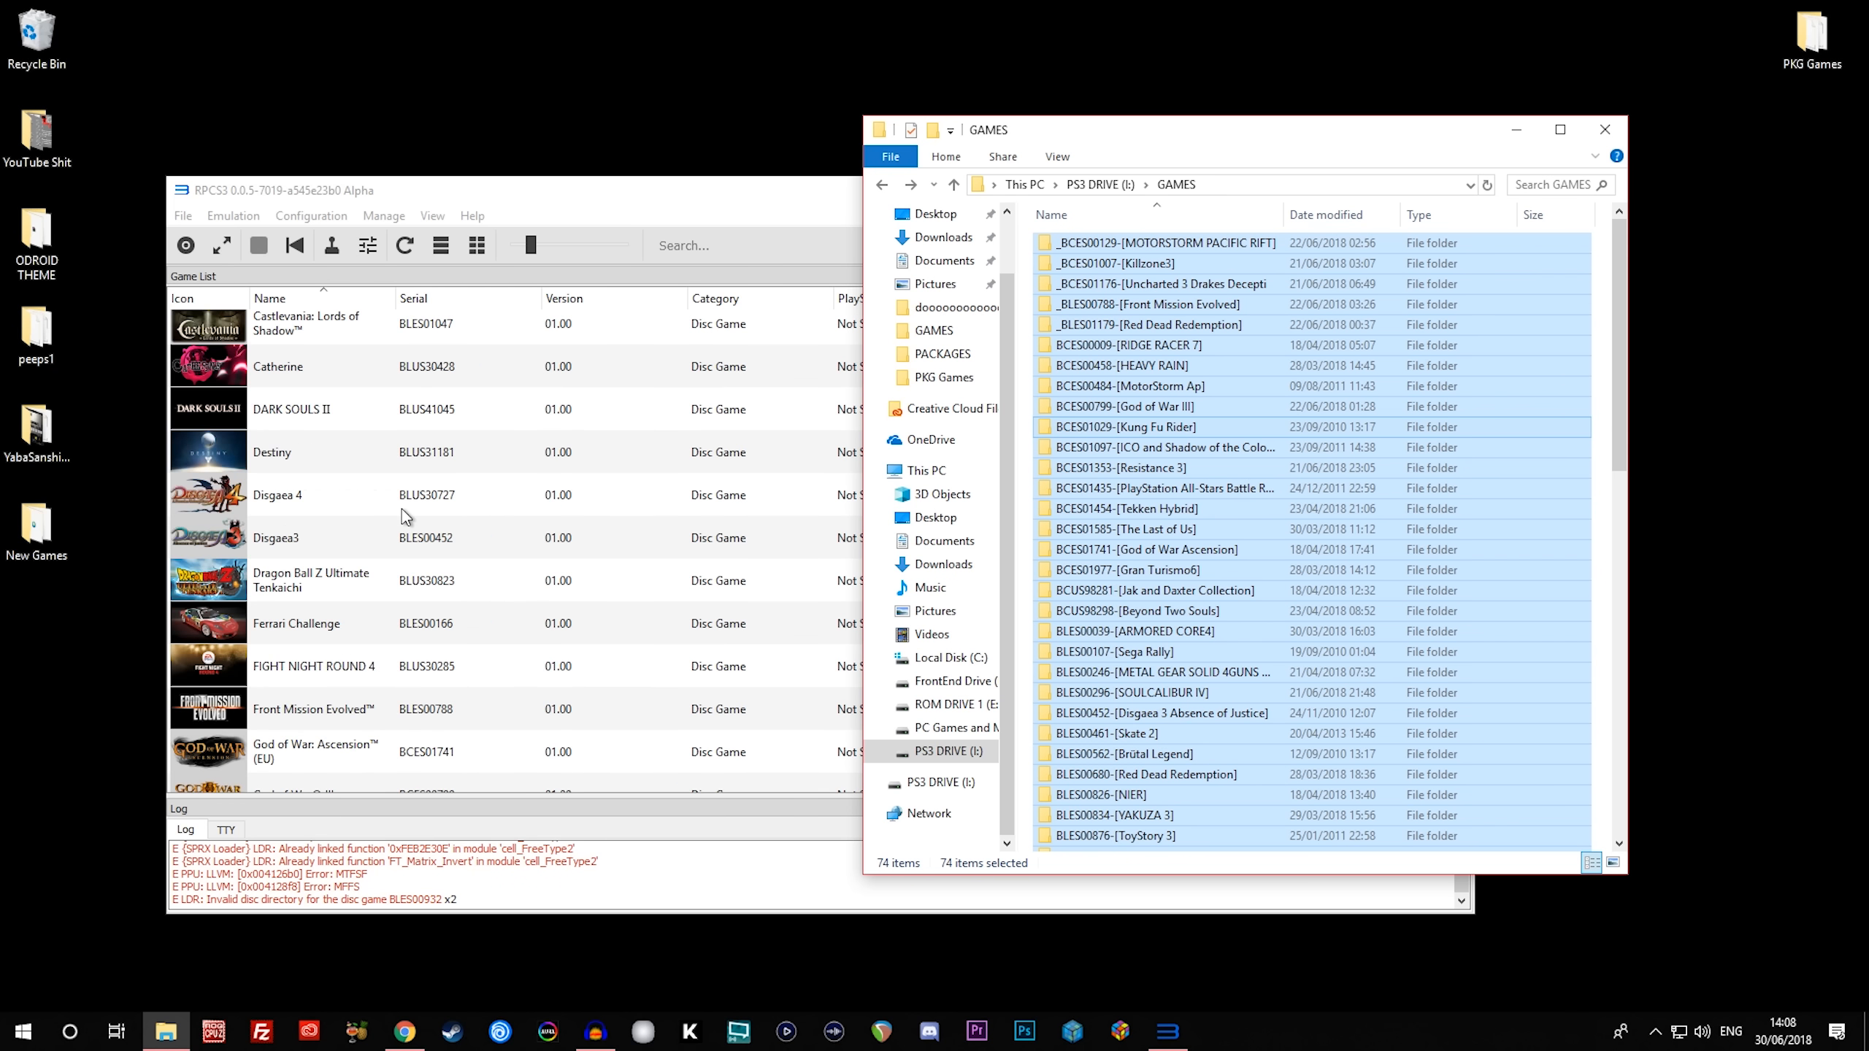
scroll(402, 510, "up", 2)
left_click(578, 188)
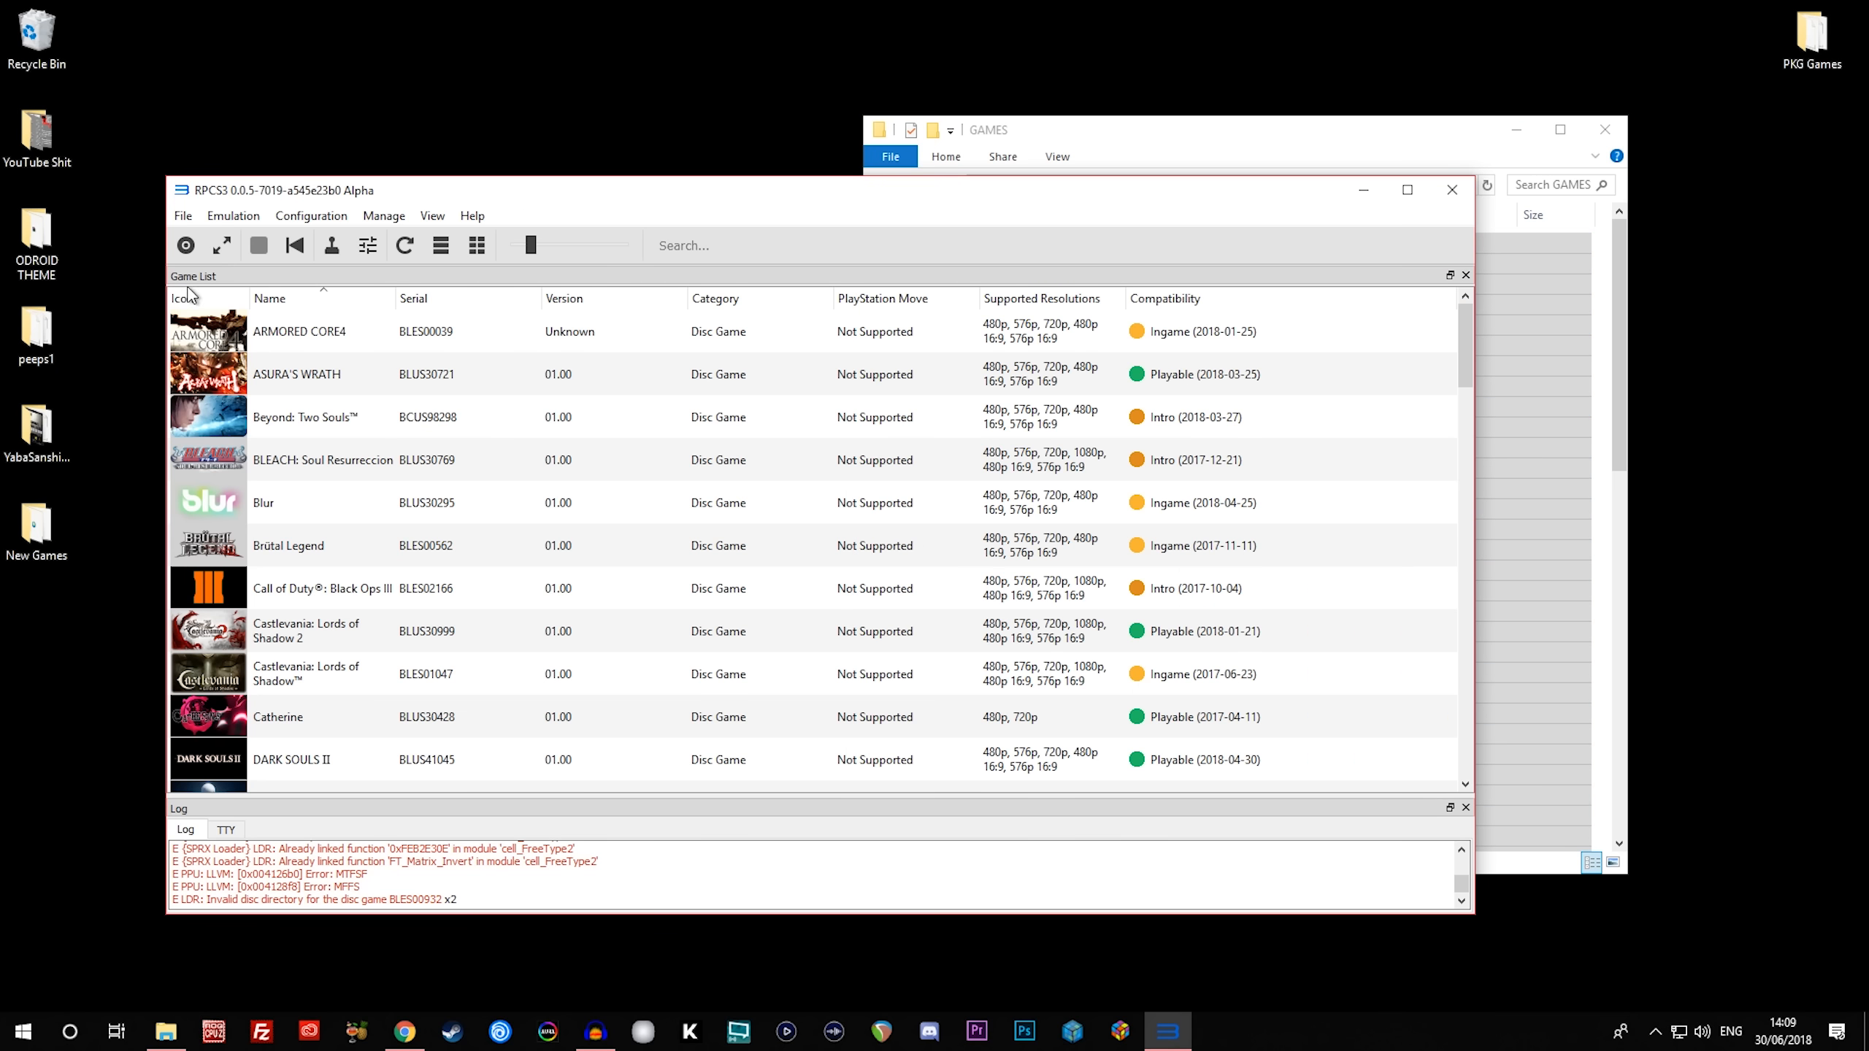
- Compare the compatibility statuses (Playable, Ingame, Intro) of the games across the game list
scroll(199, 647, "down", 6)
scroll(199, 647, "up", 6)
scroll(577, 535, "down", 3)
scroll(600, 757, "up", 3)
scroll(749, 553, "down", 2)
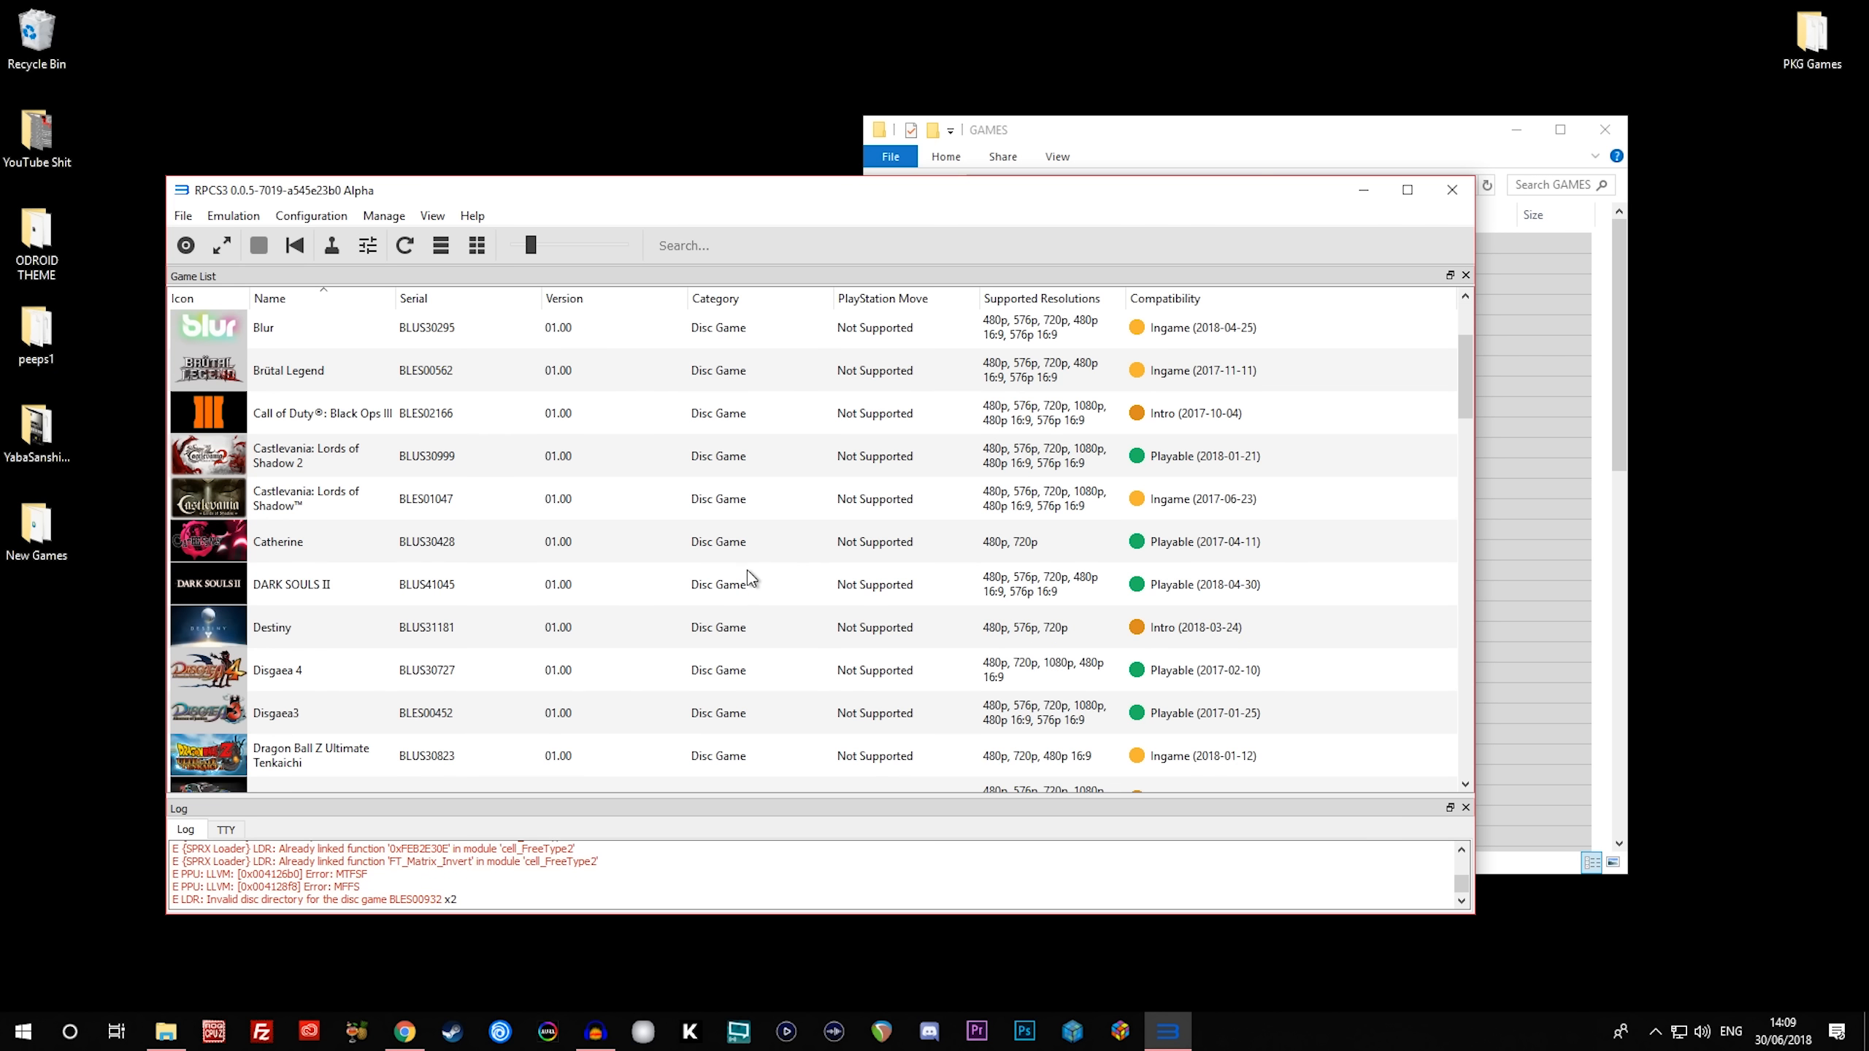
scroll(749, 579, "up", 2)
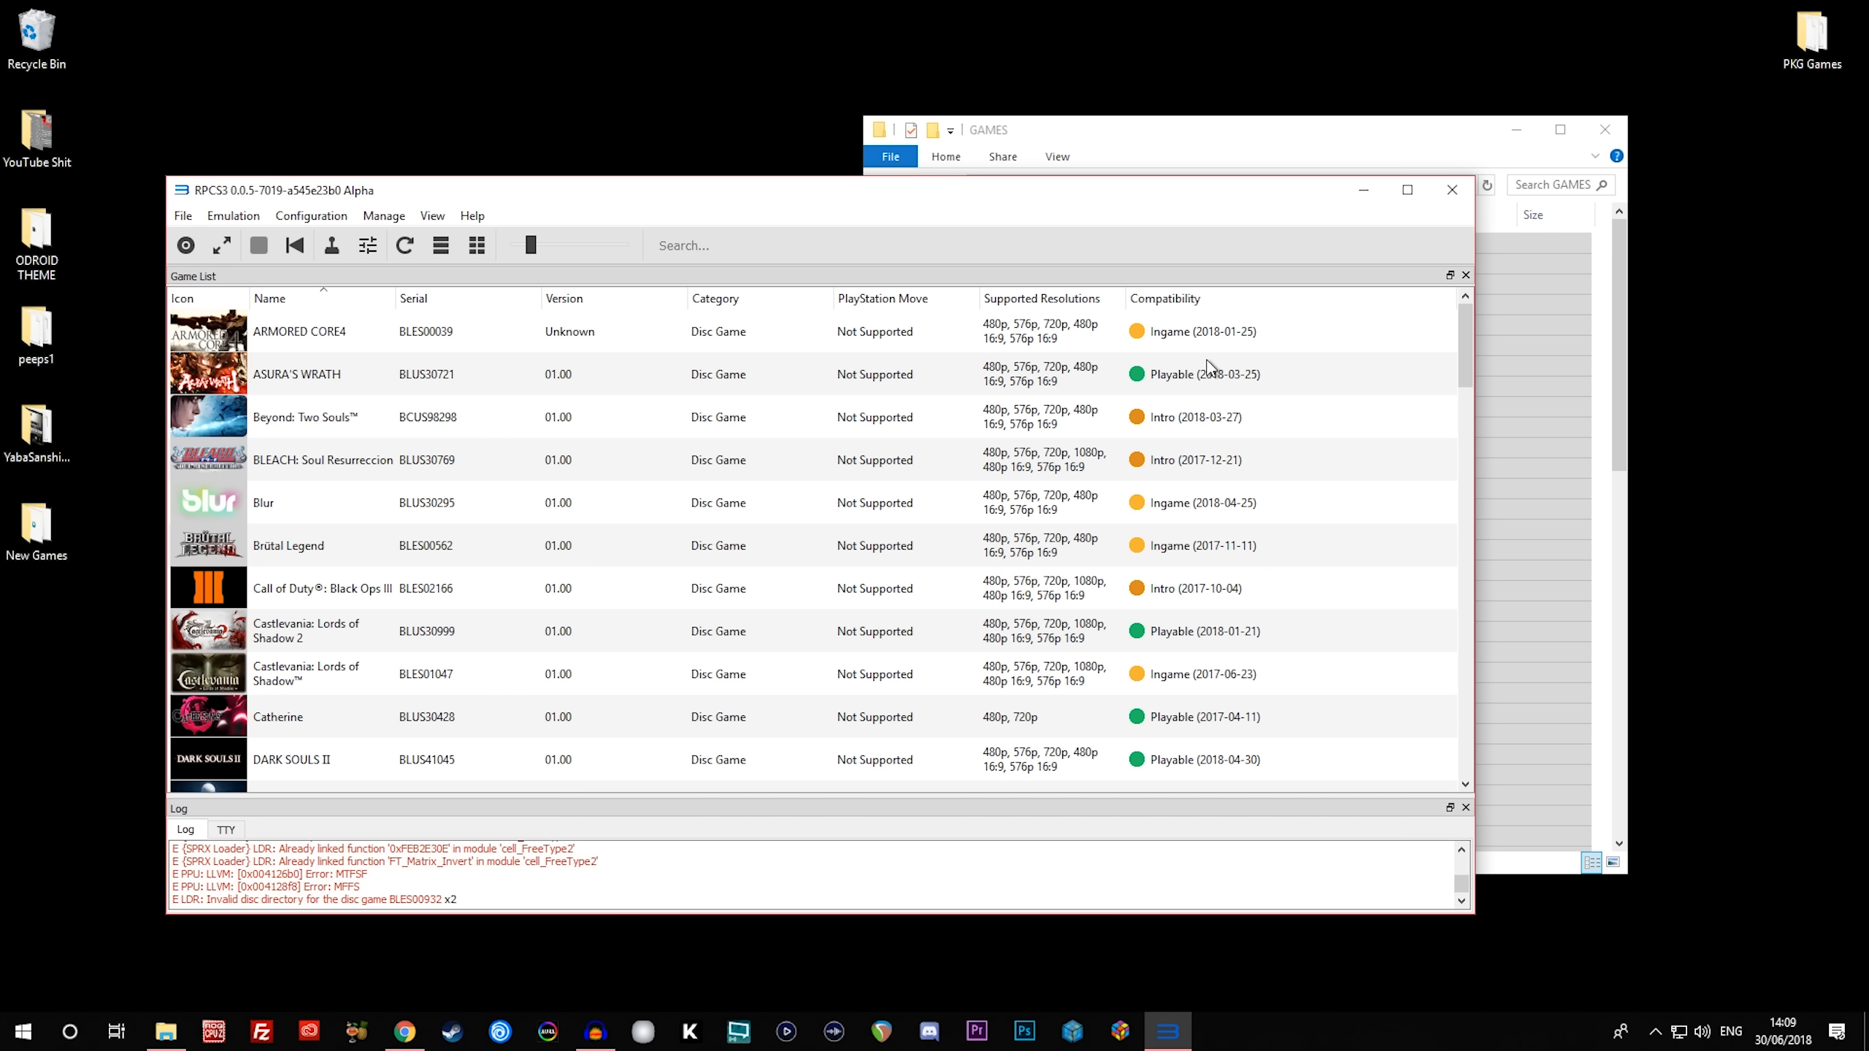
scroll(1180, 546, "down", 8)
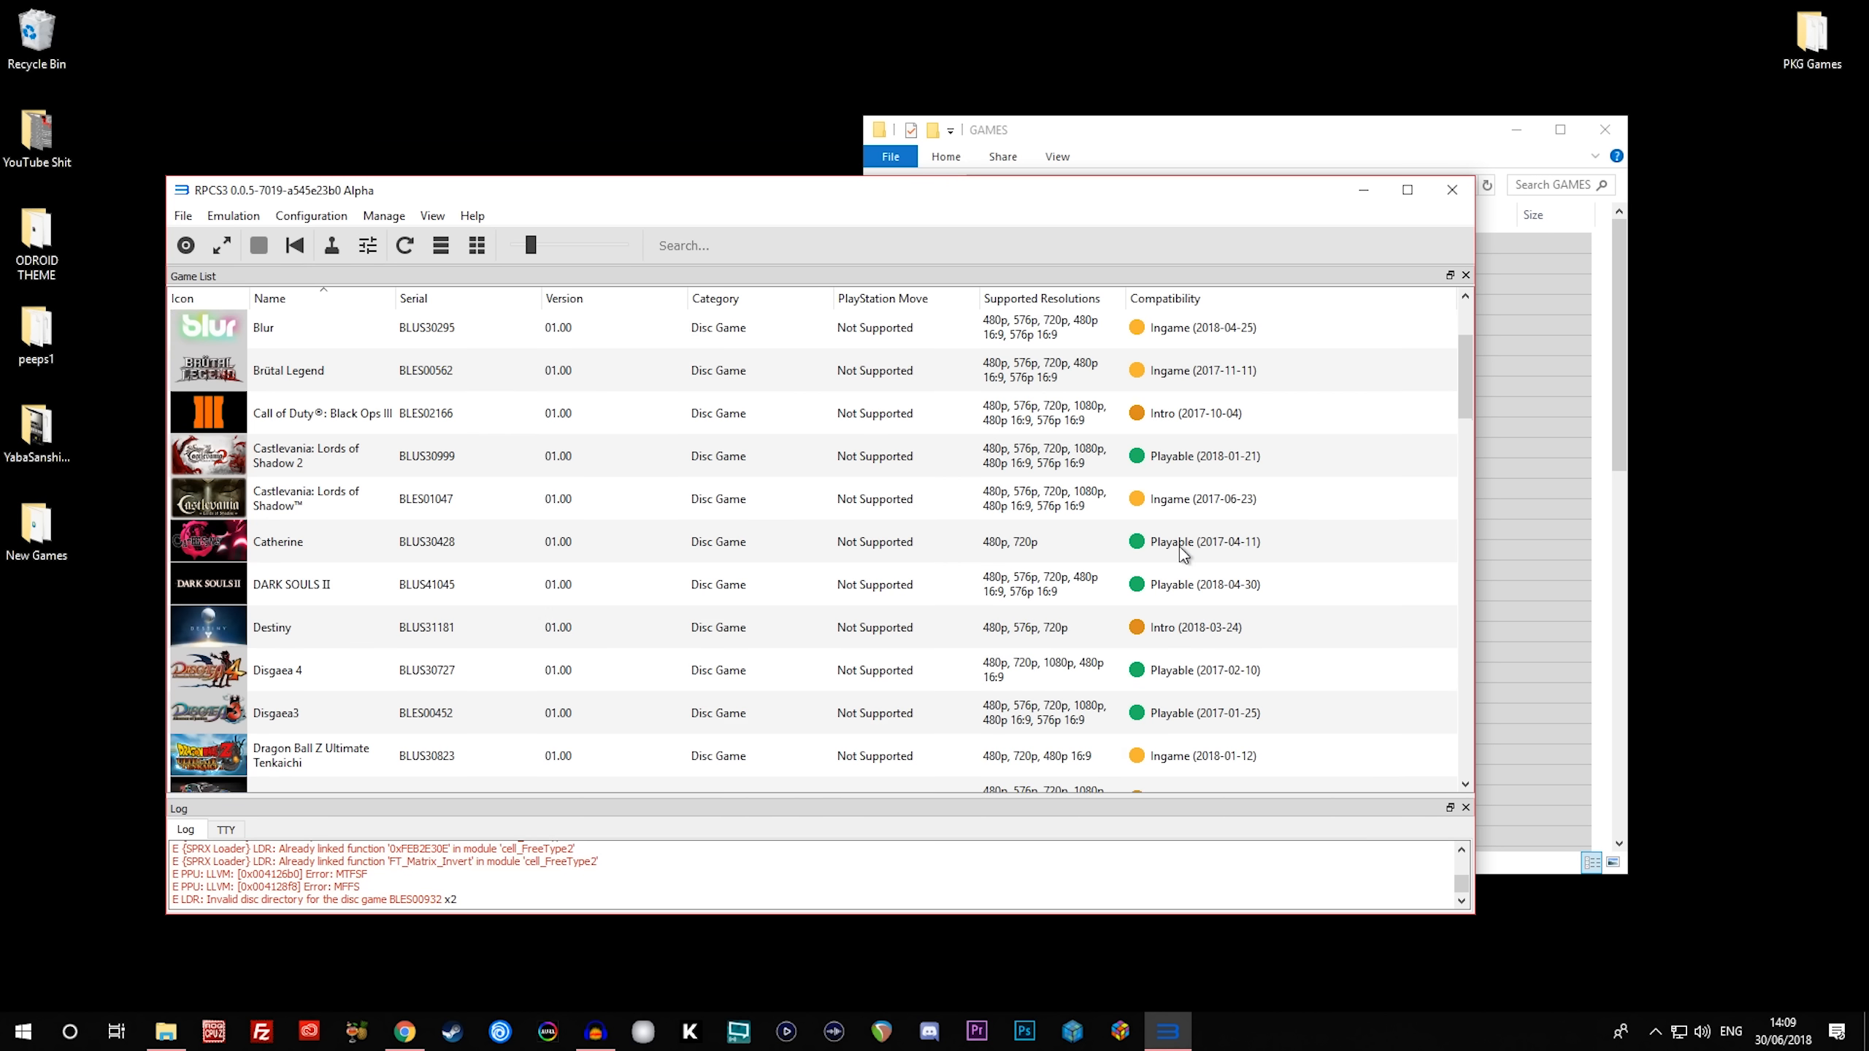
scroll(1179, 559, "up", 8)
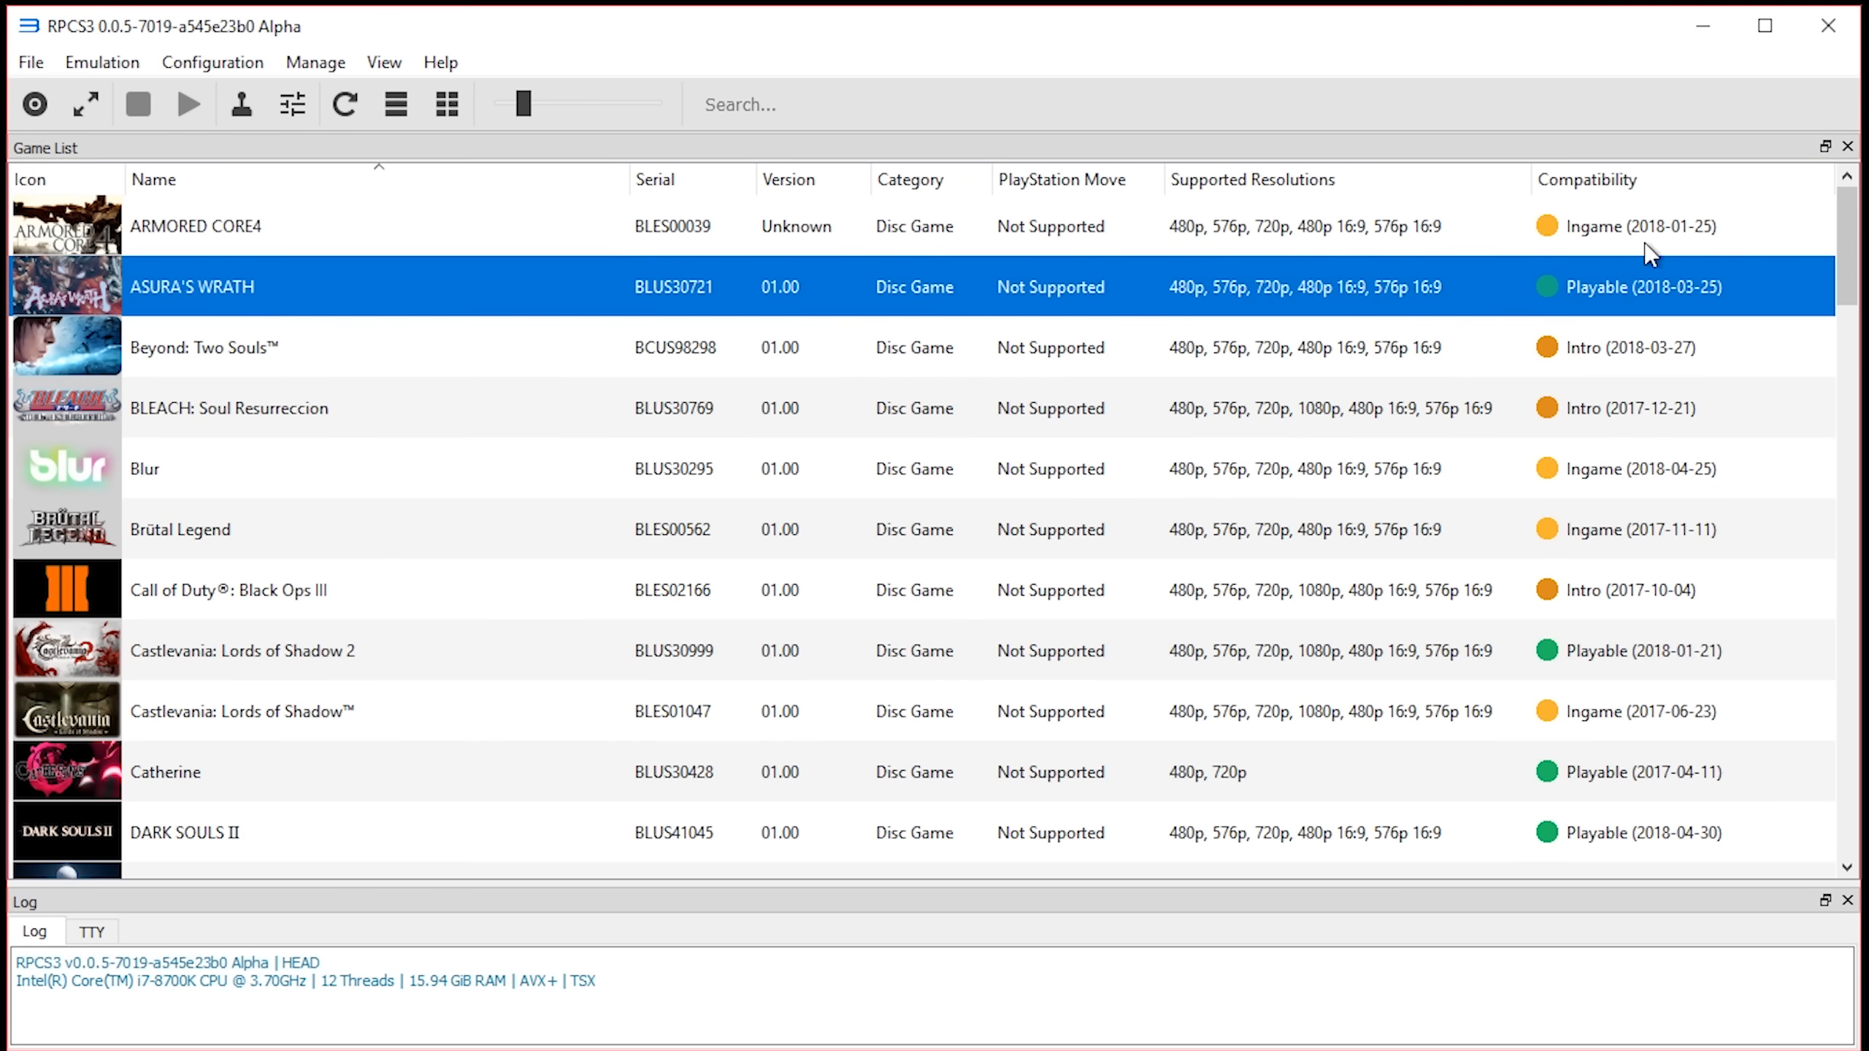
- Open the global emulator settings and select Vulkan as the GPU renderer
left_click(292, 107)
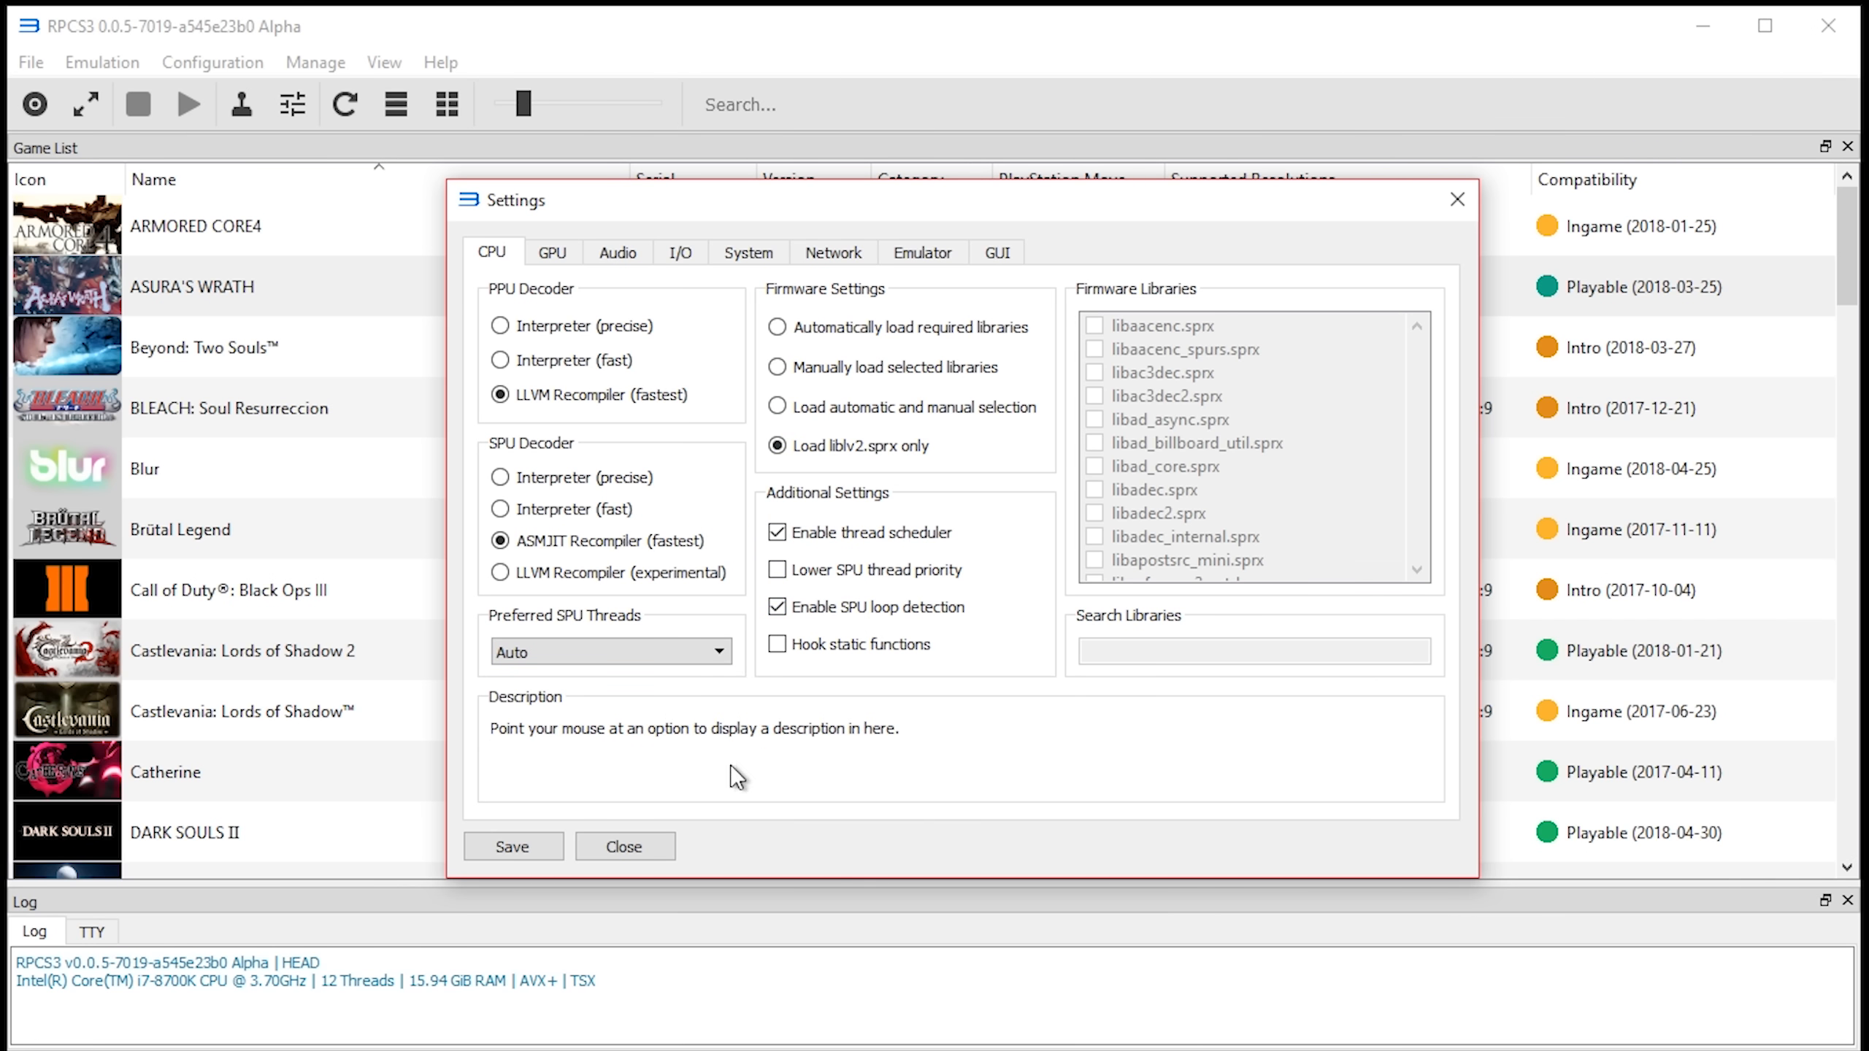
left_click(551, 258)
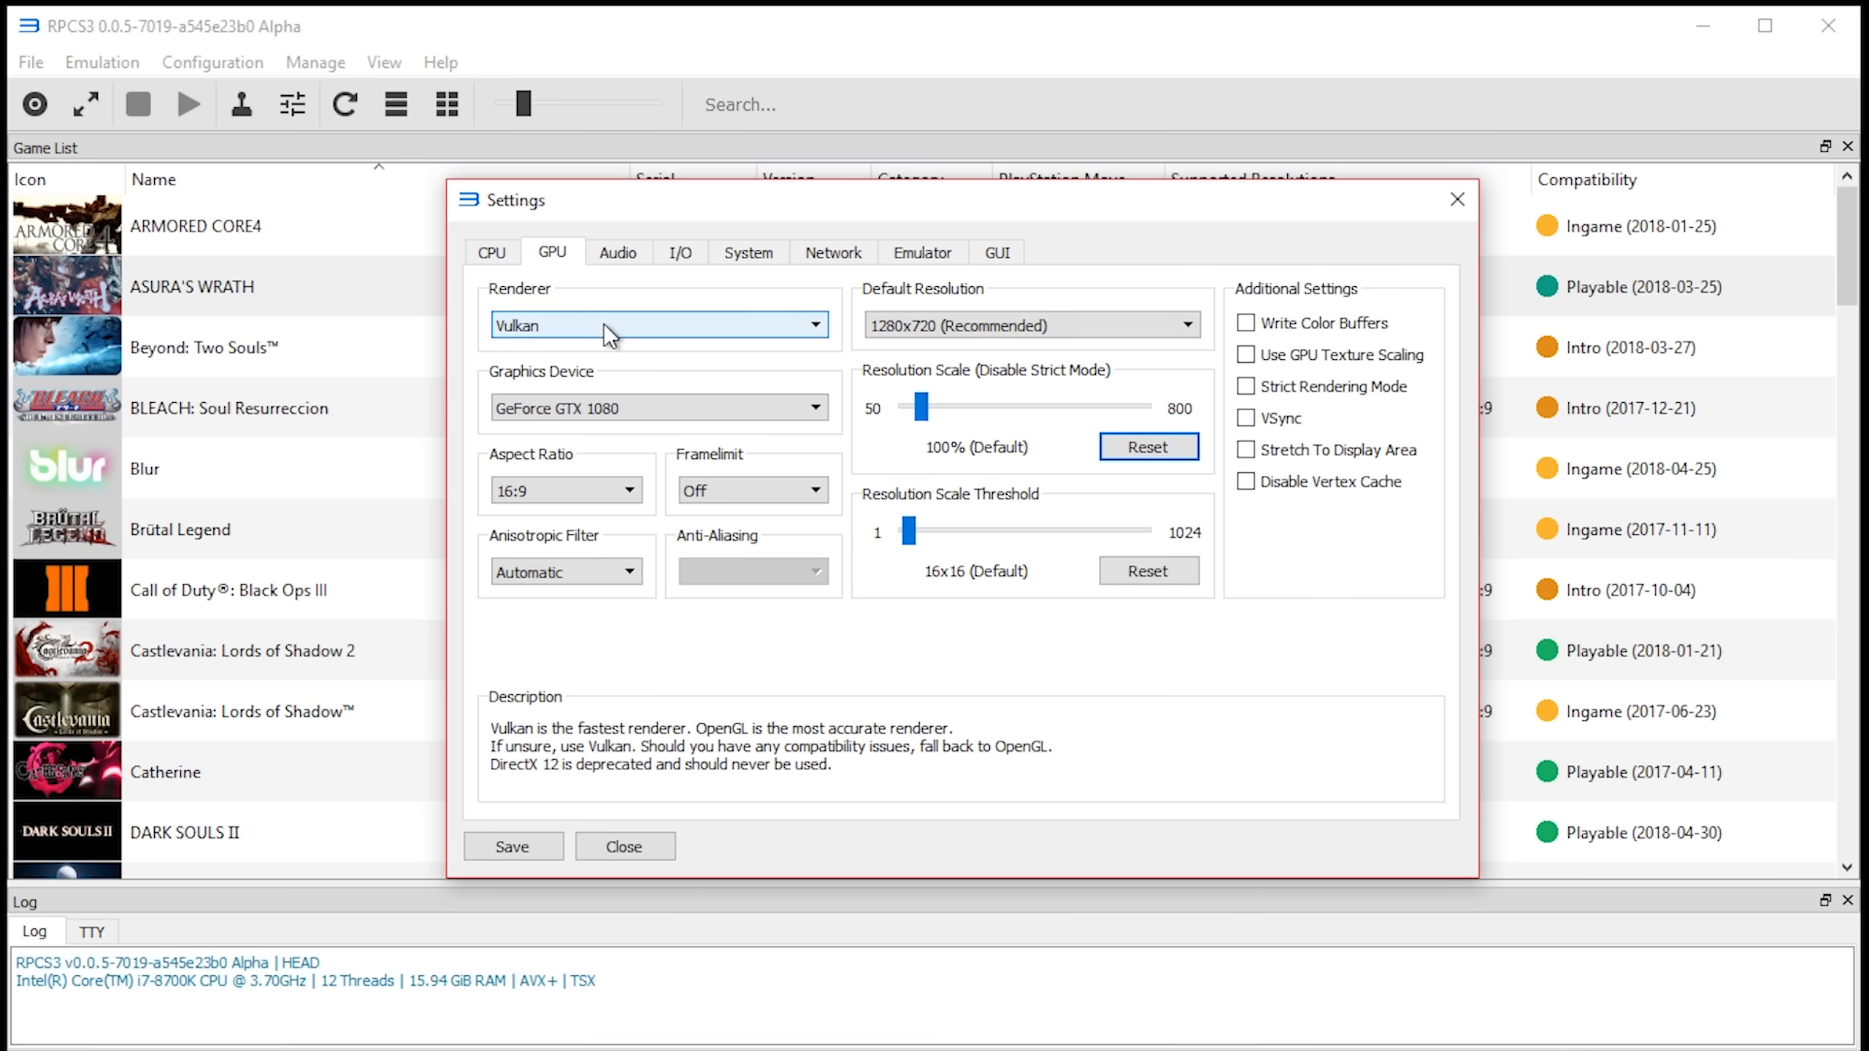
left_click(578, 326)
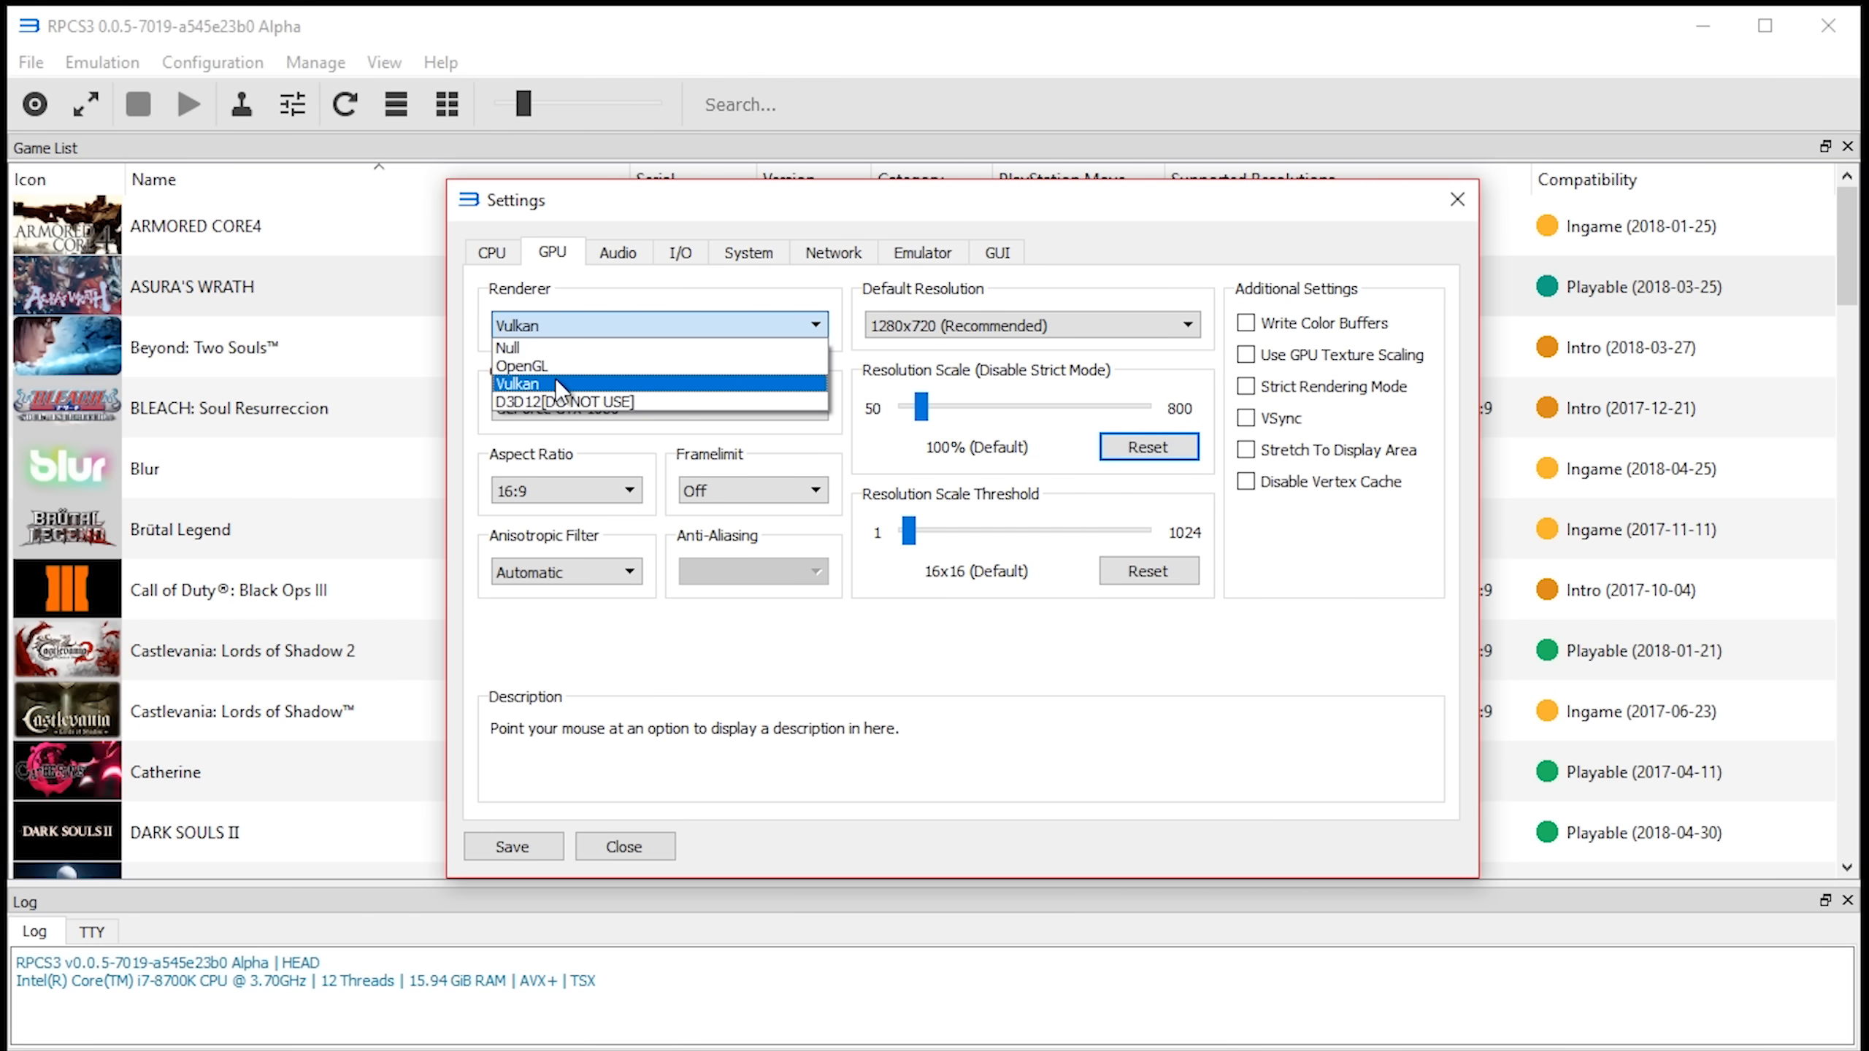
left_click(557, 384)
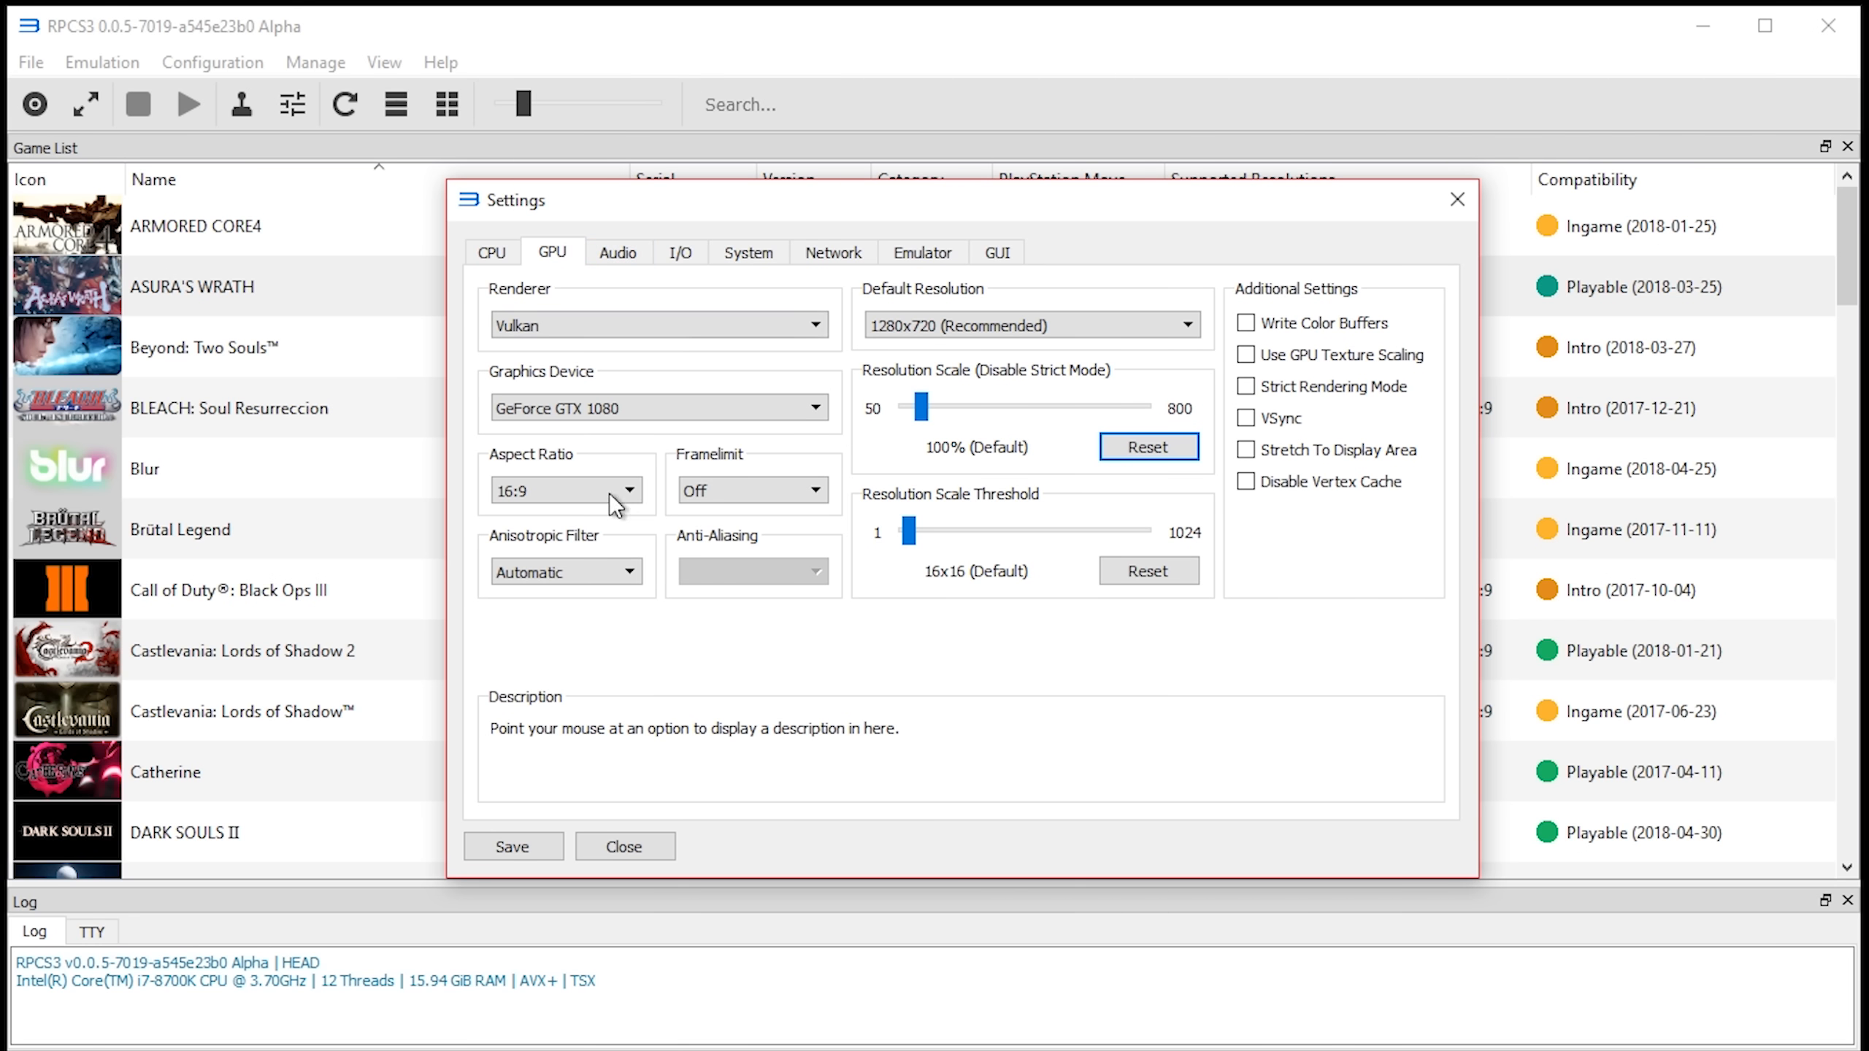
- Review the global audio and I/O settings, and select English (US) as the console language
left_click(615, 252)
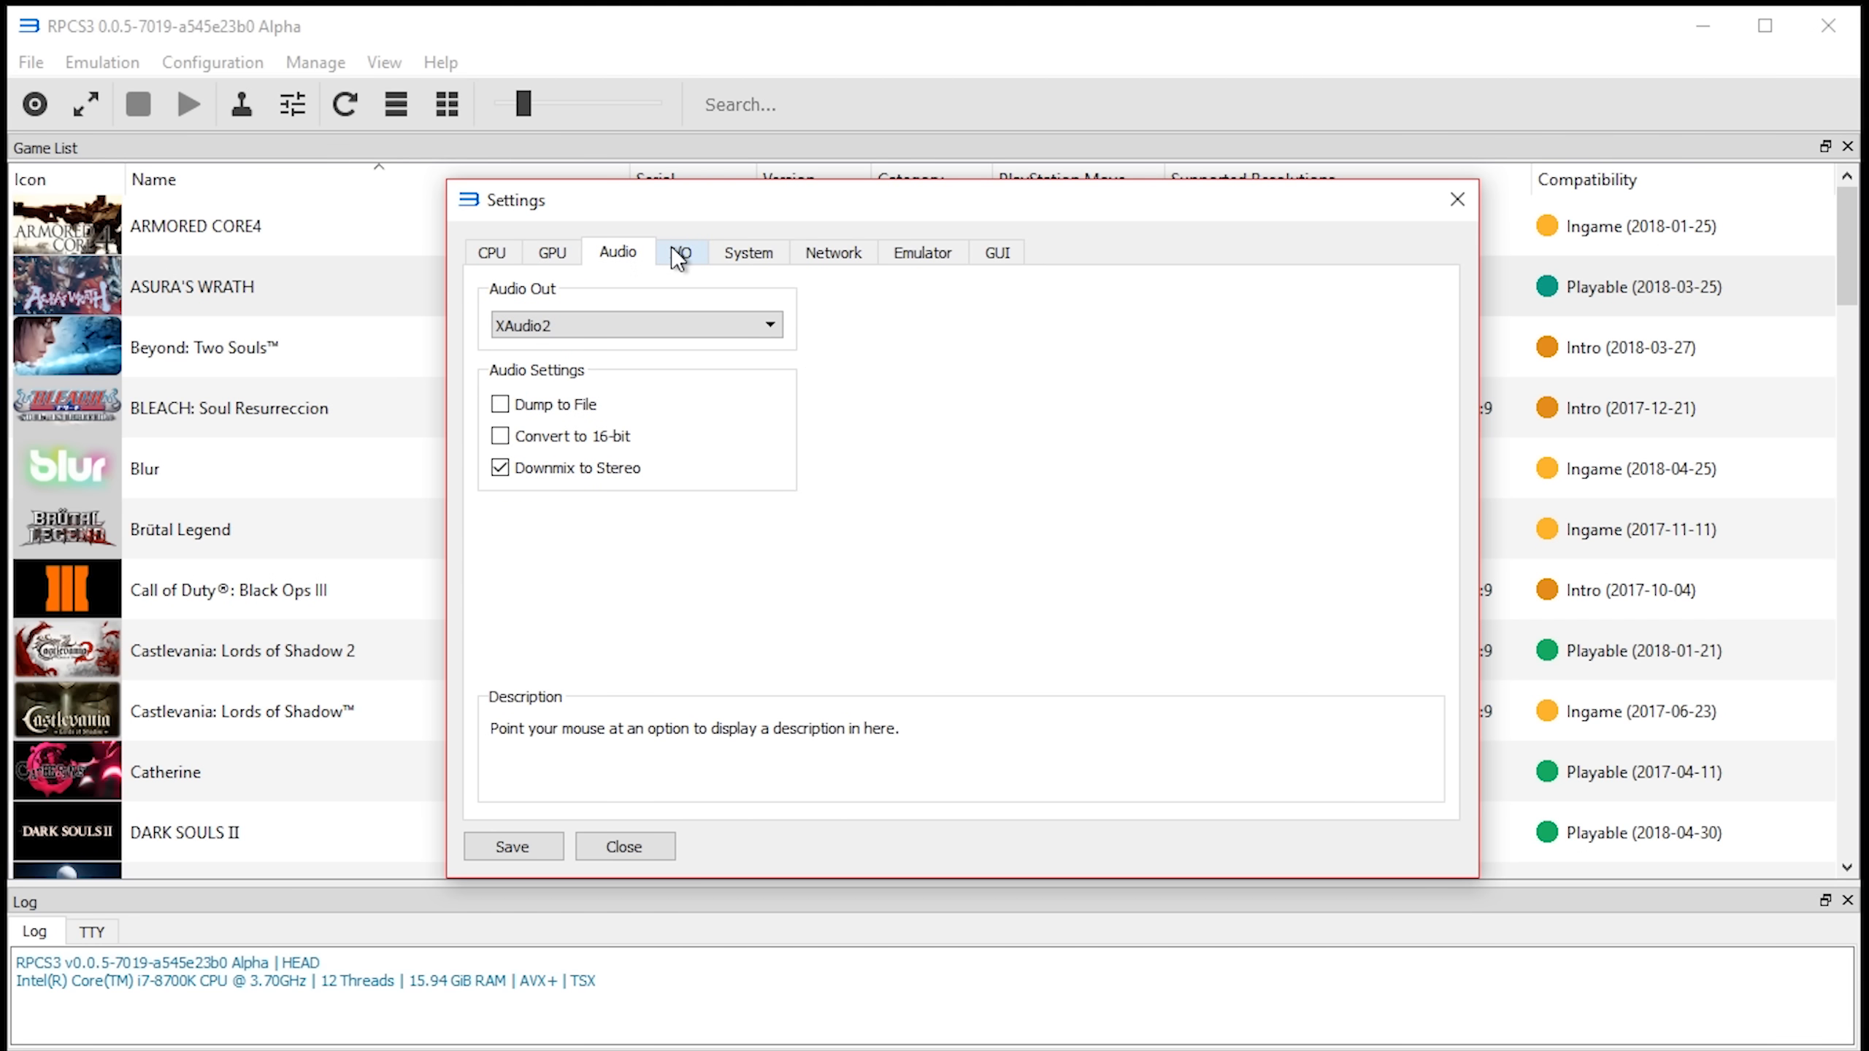
left_click(678, 258)
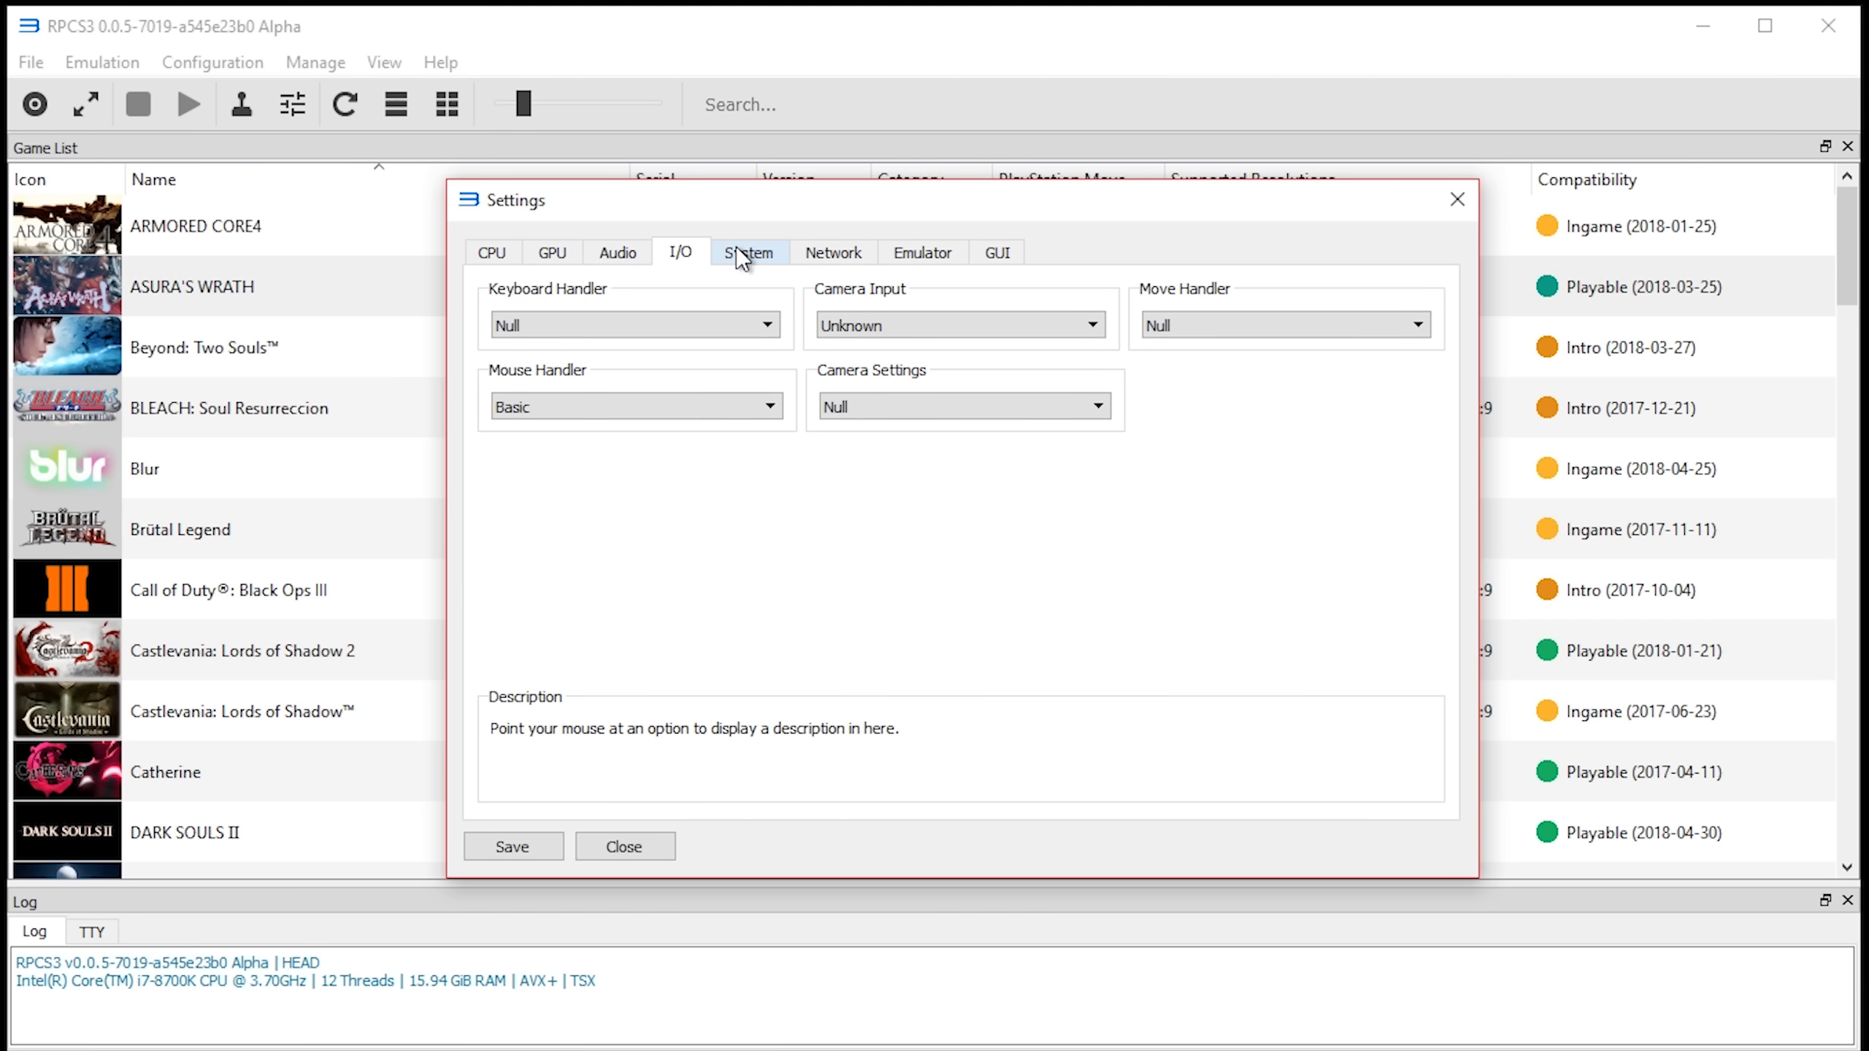
left_click(738, 248)
left_click(684, 333)
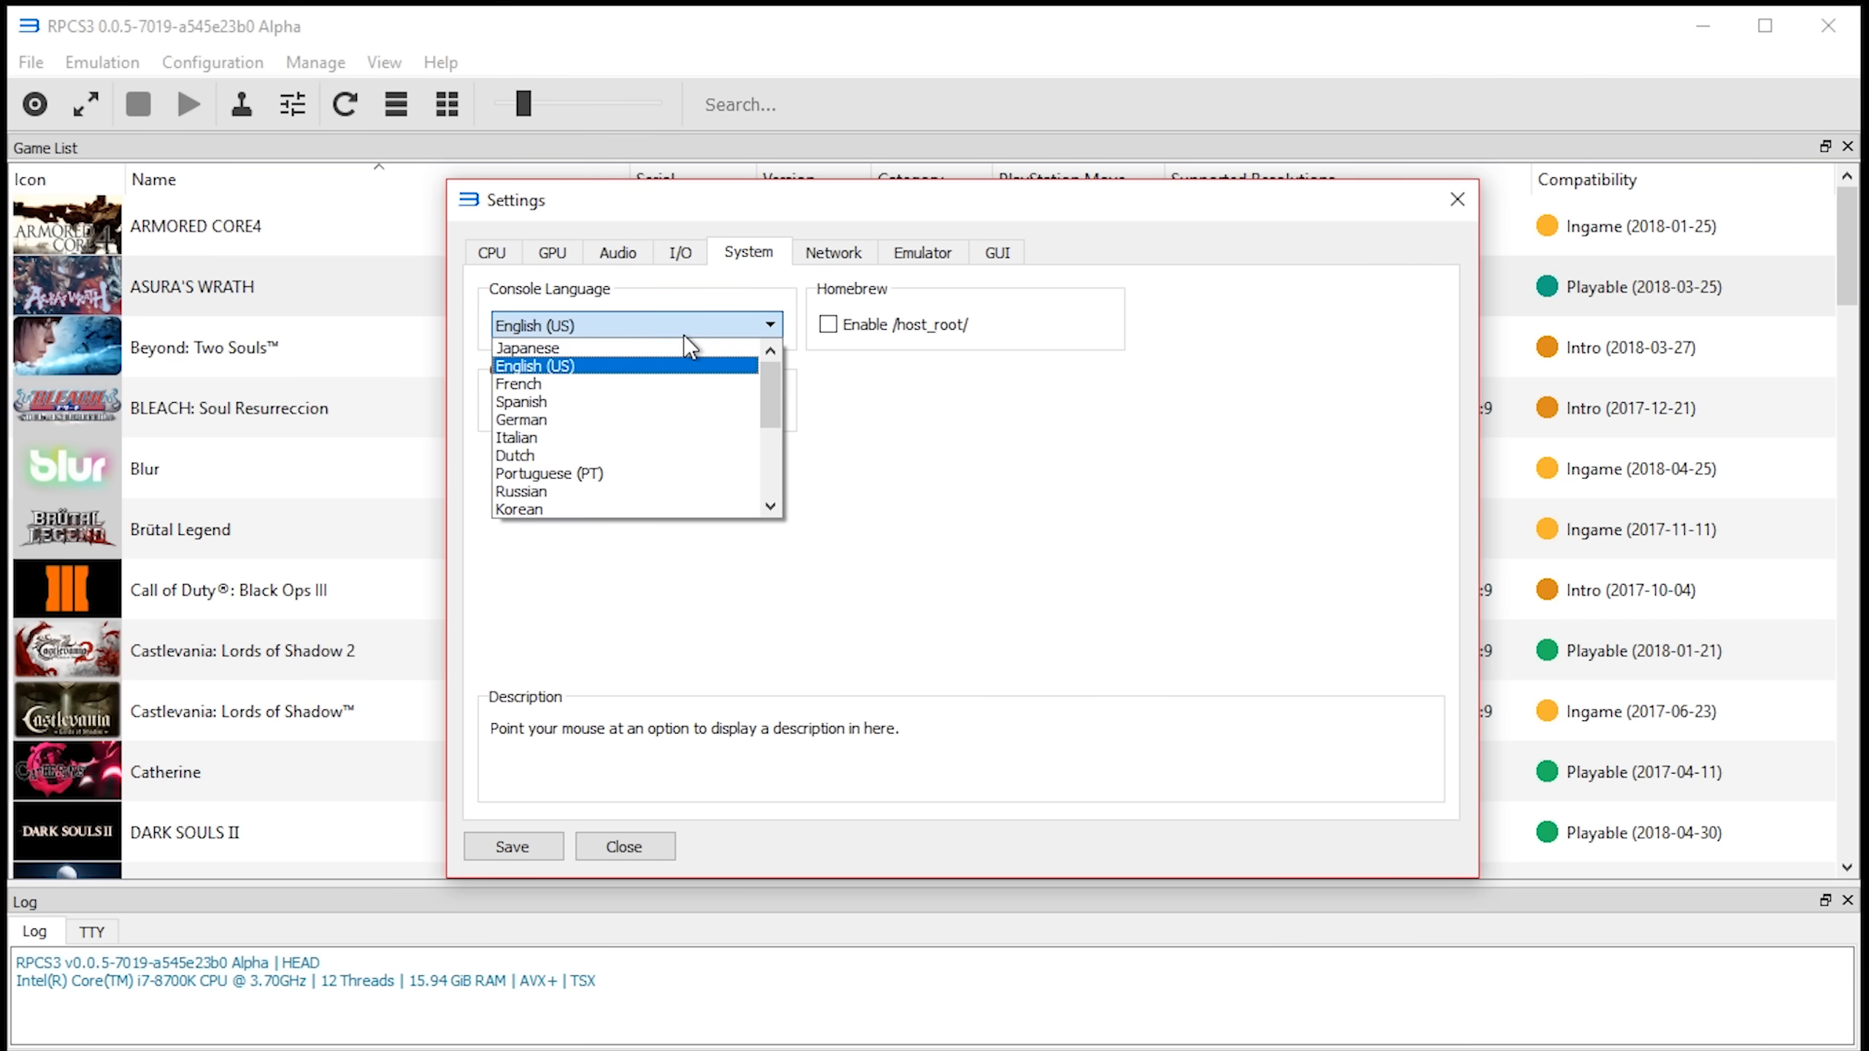
left_click(633, 365)
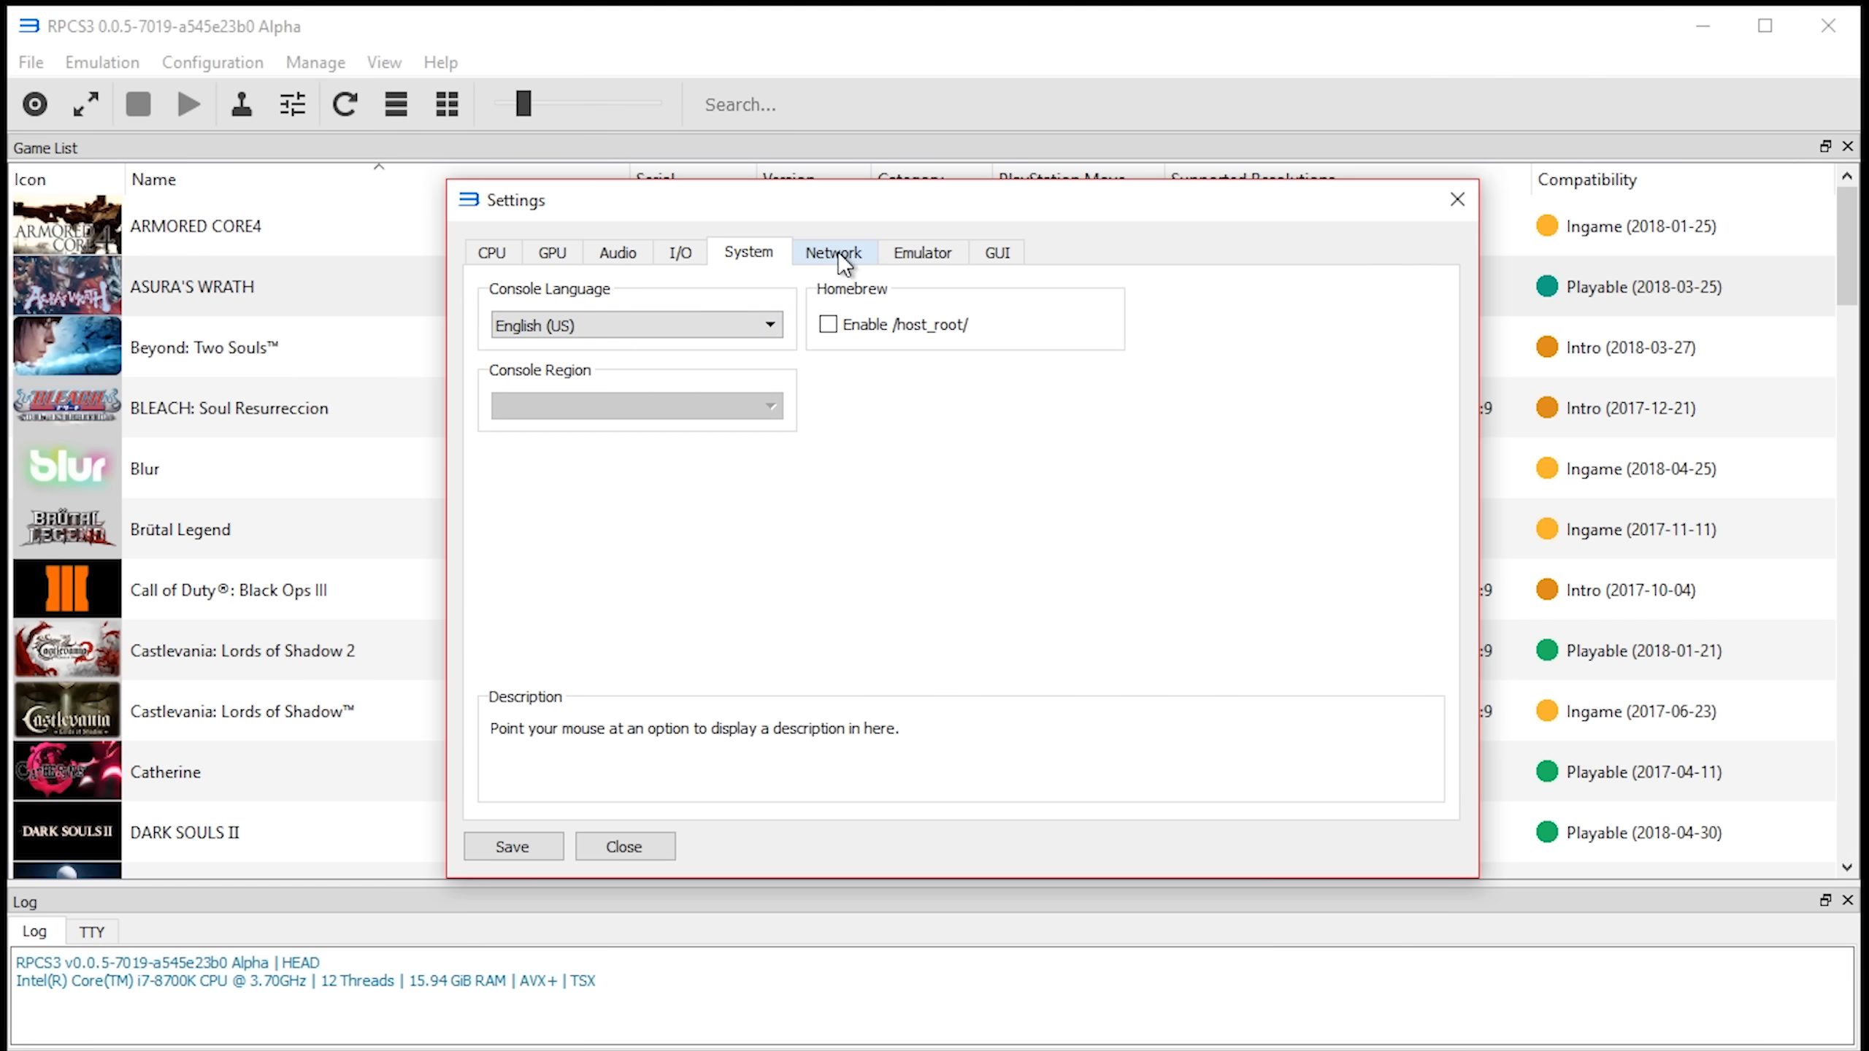
- Check the global network and emulator settings, including the available Max LLVM Compile Threads values
left_click(862, 257)
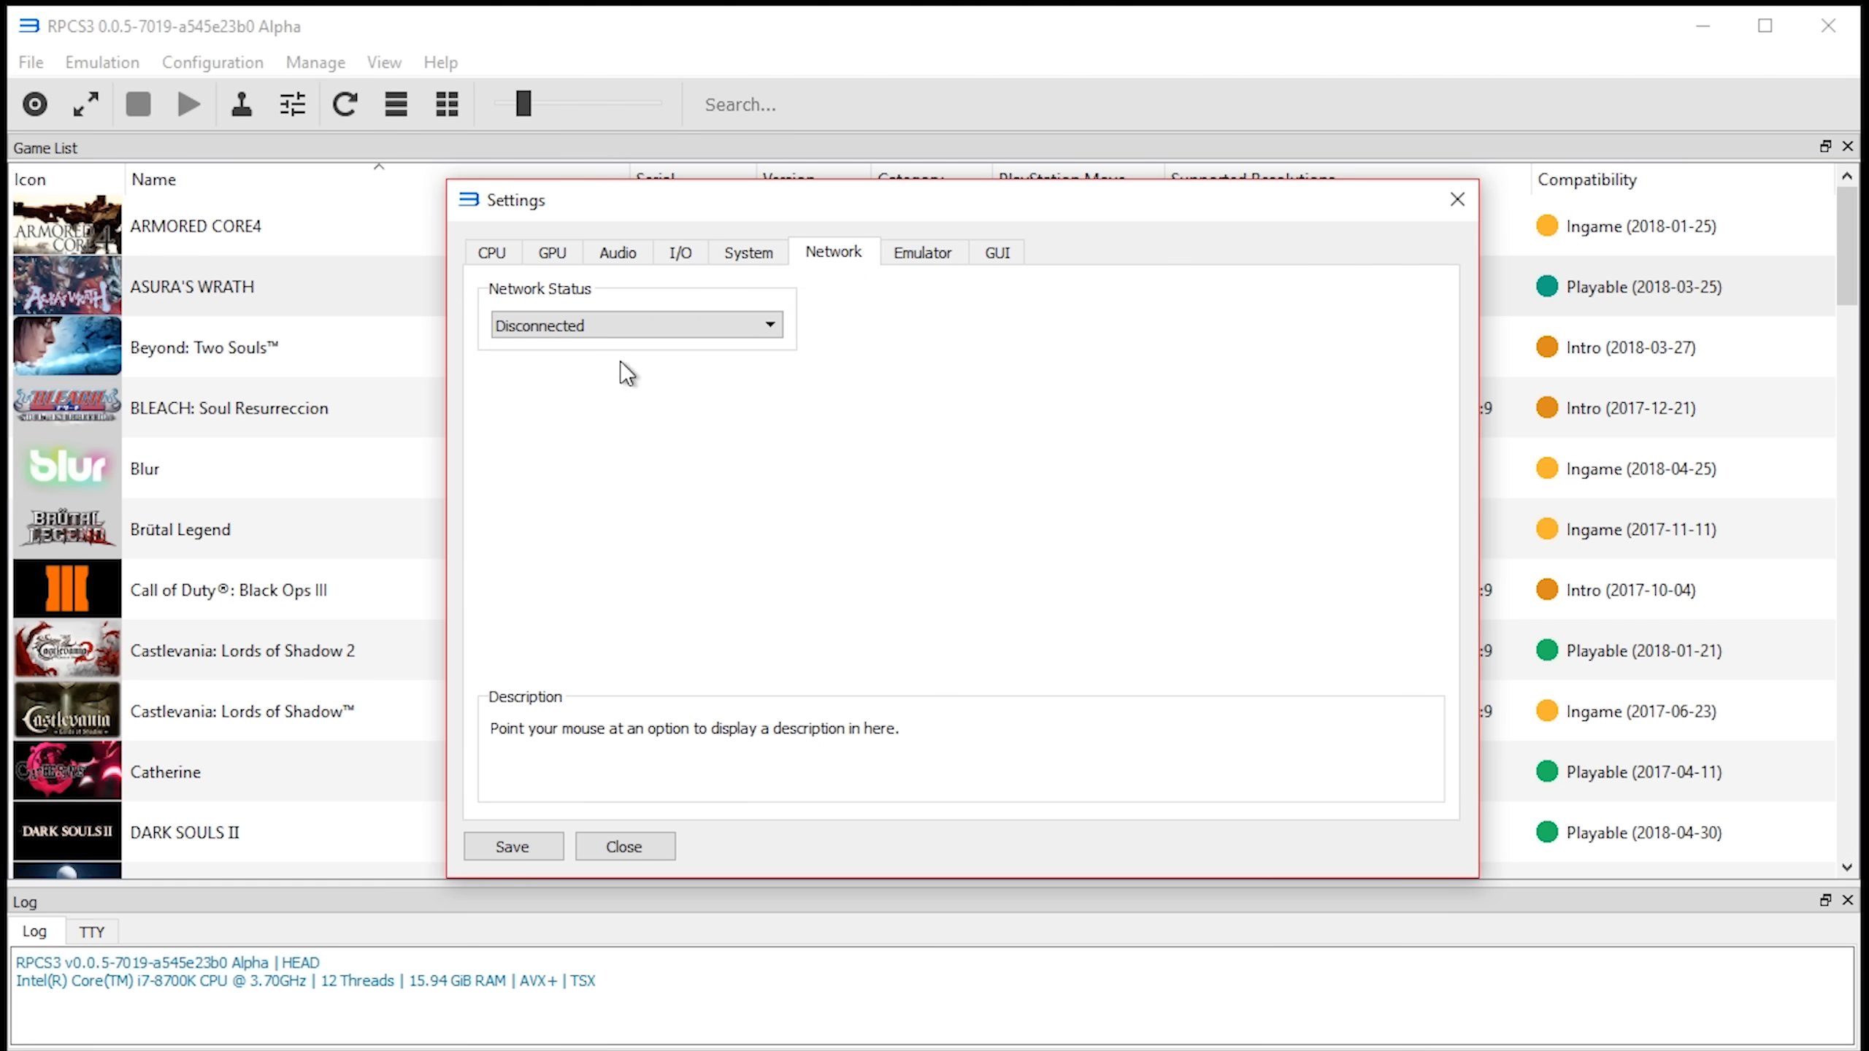
left_click(908, 261)
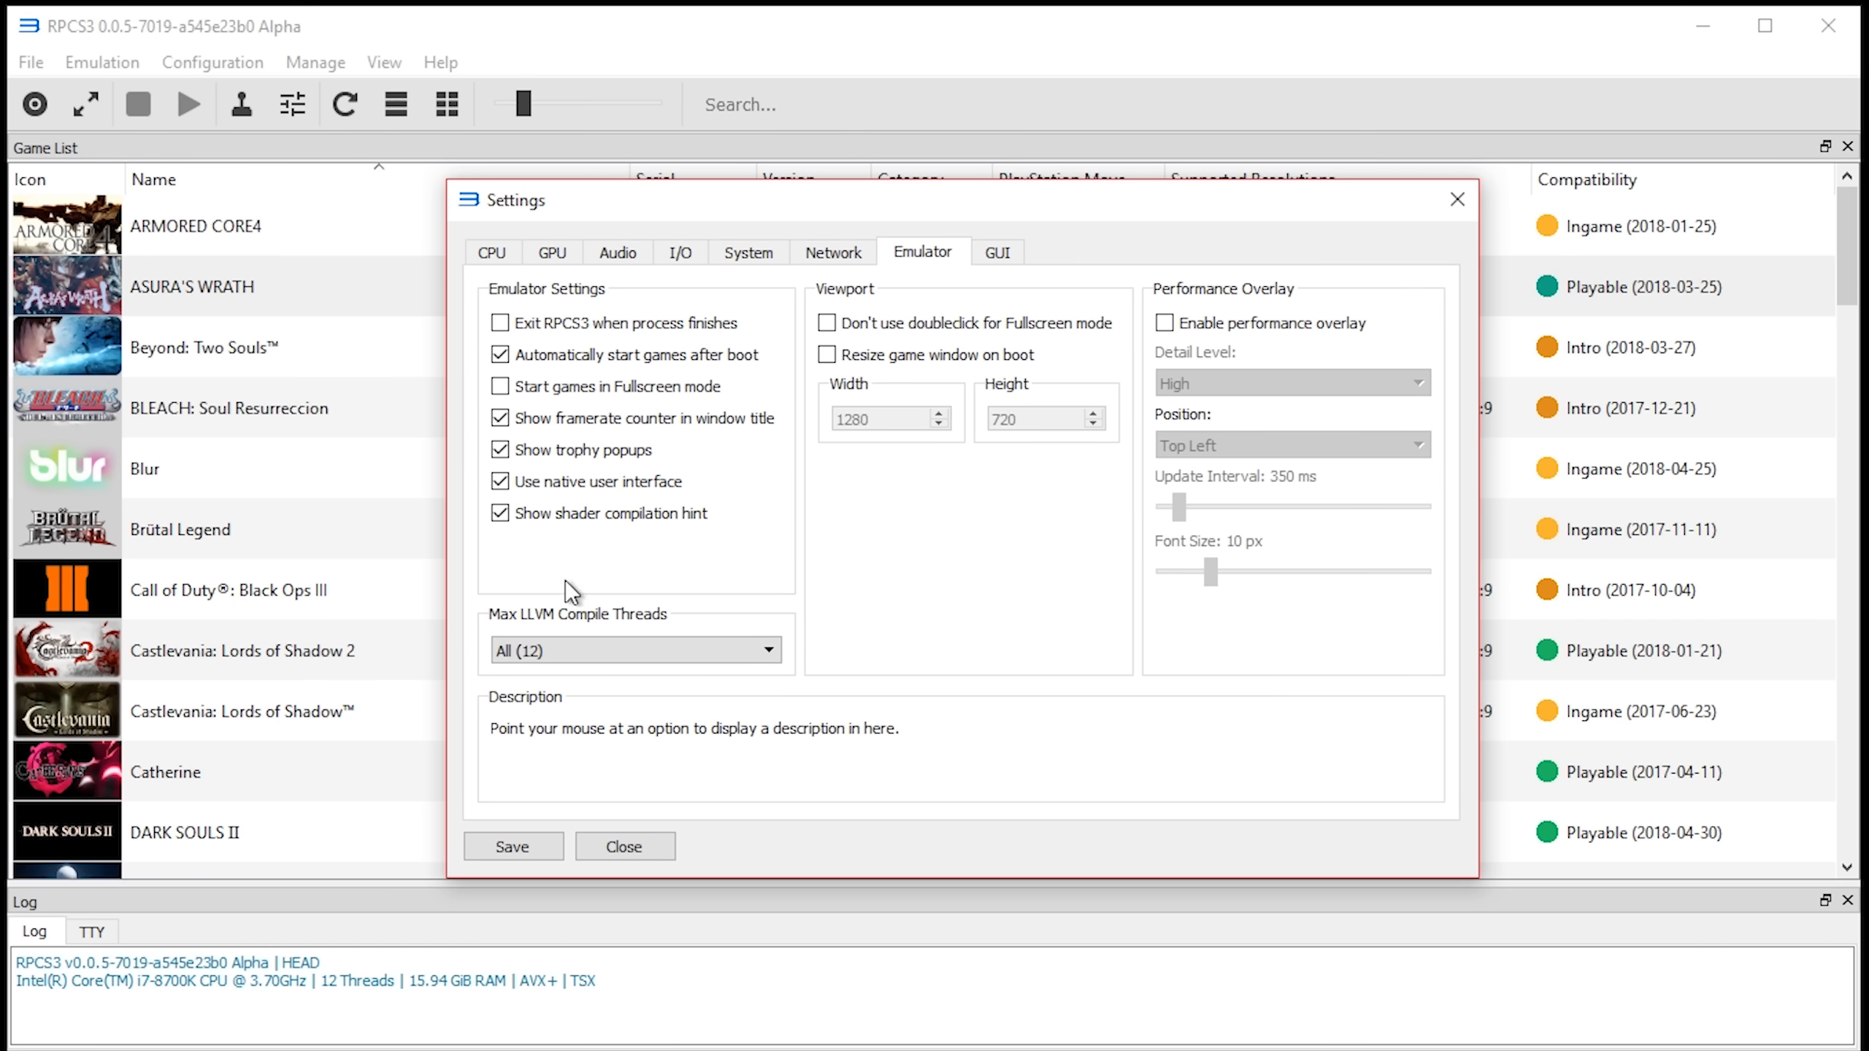
left_click(584, 646)
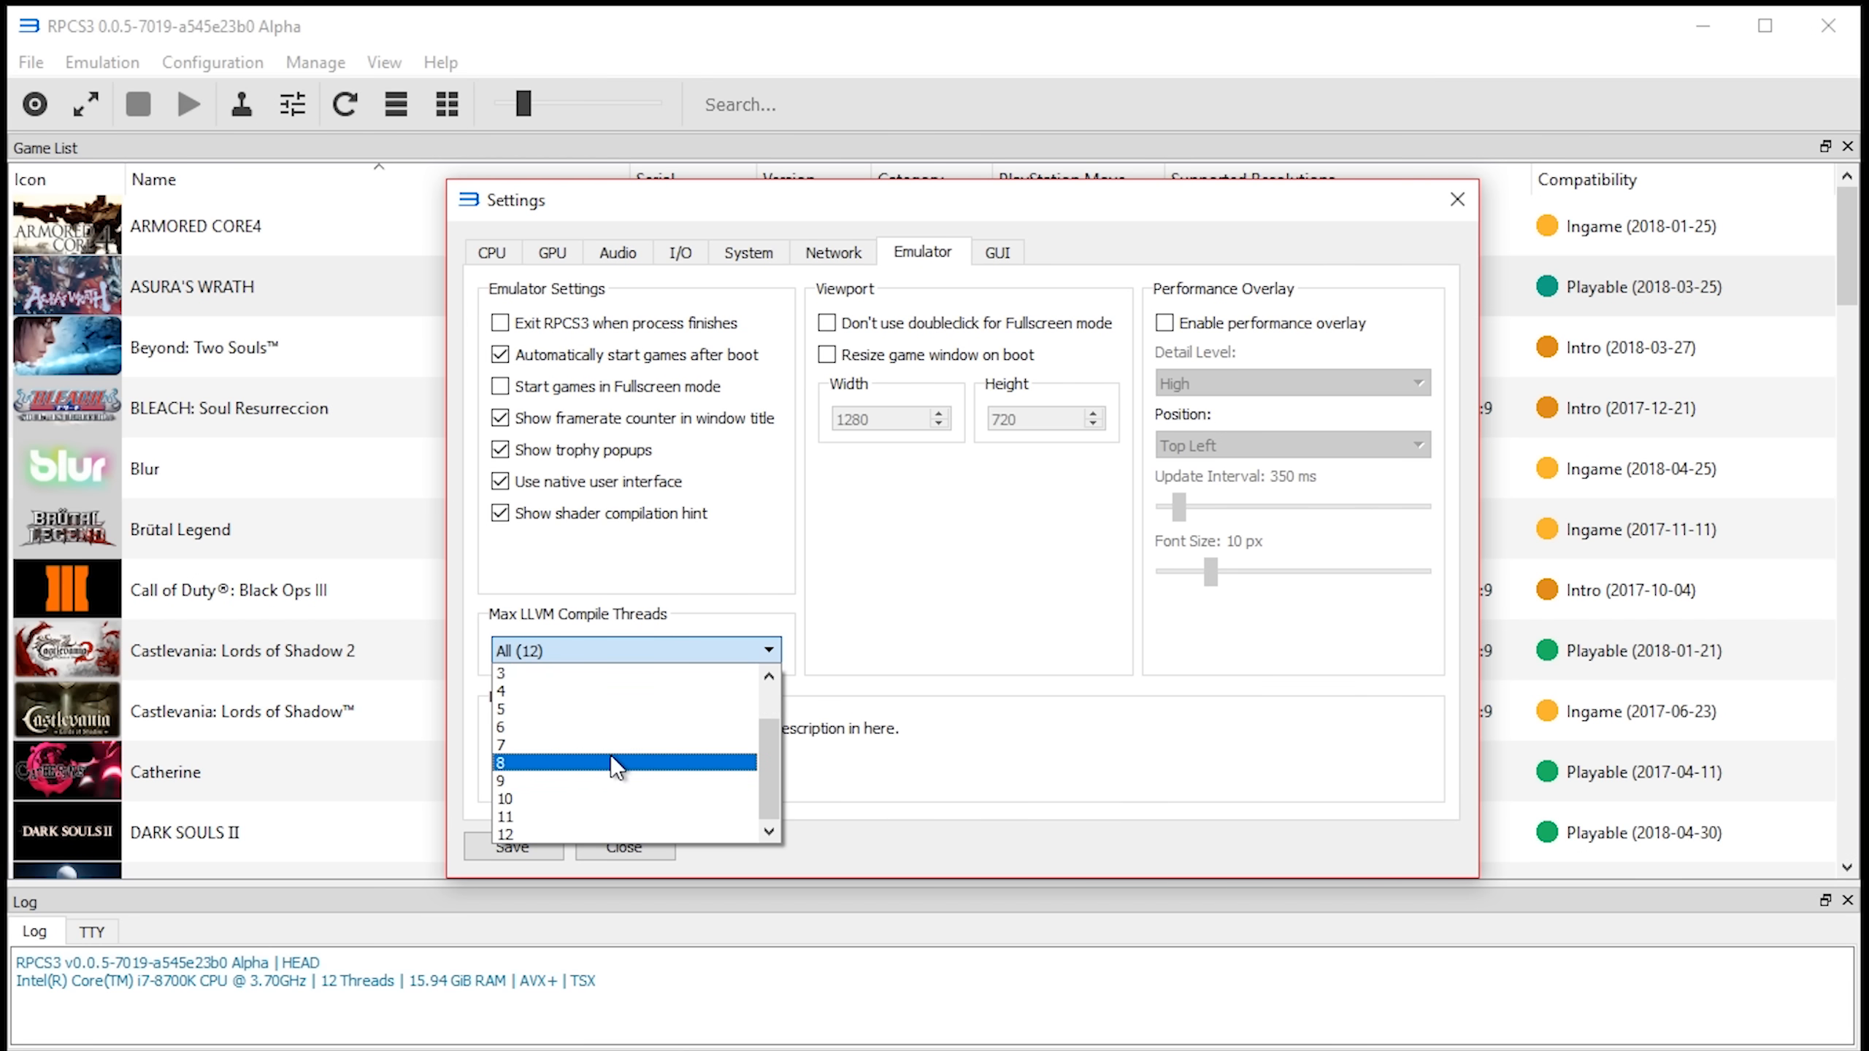
scroll(605, 780, "down", 1)
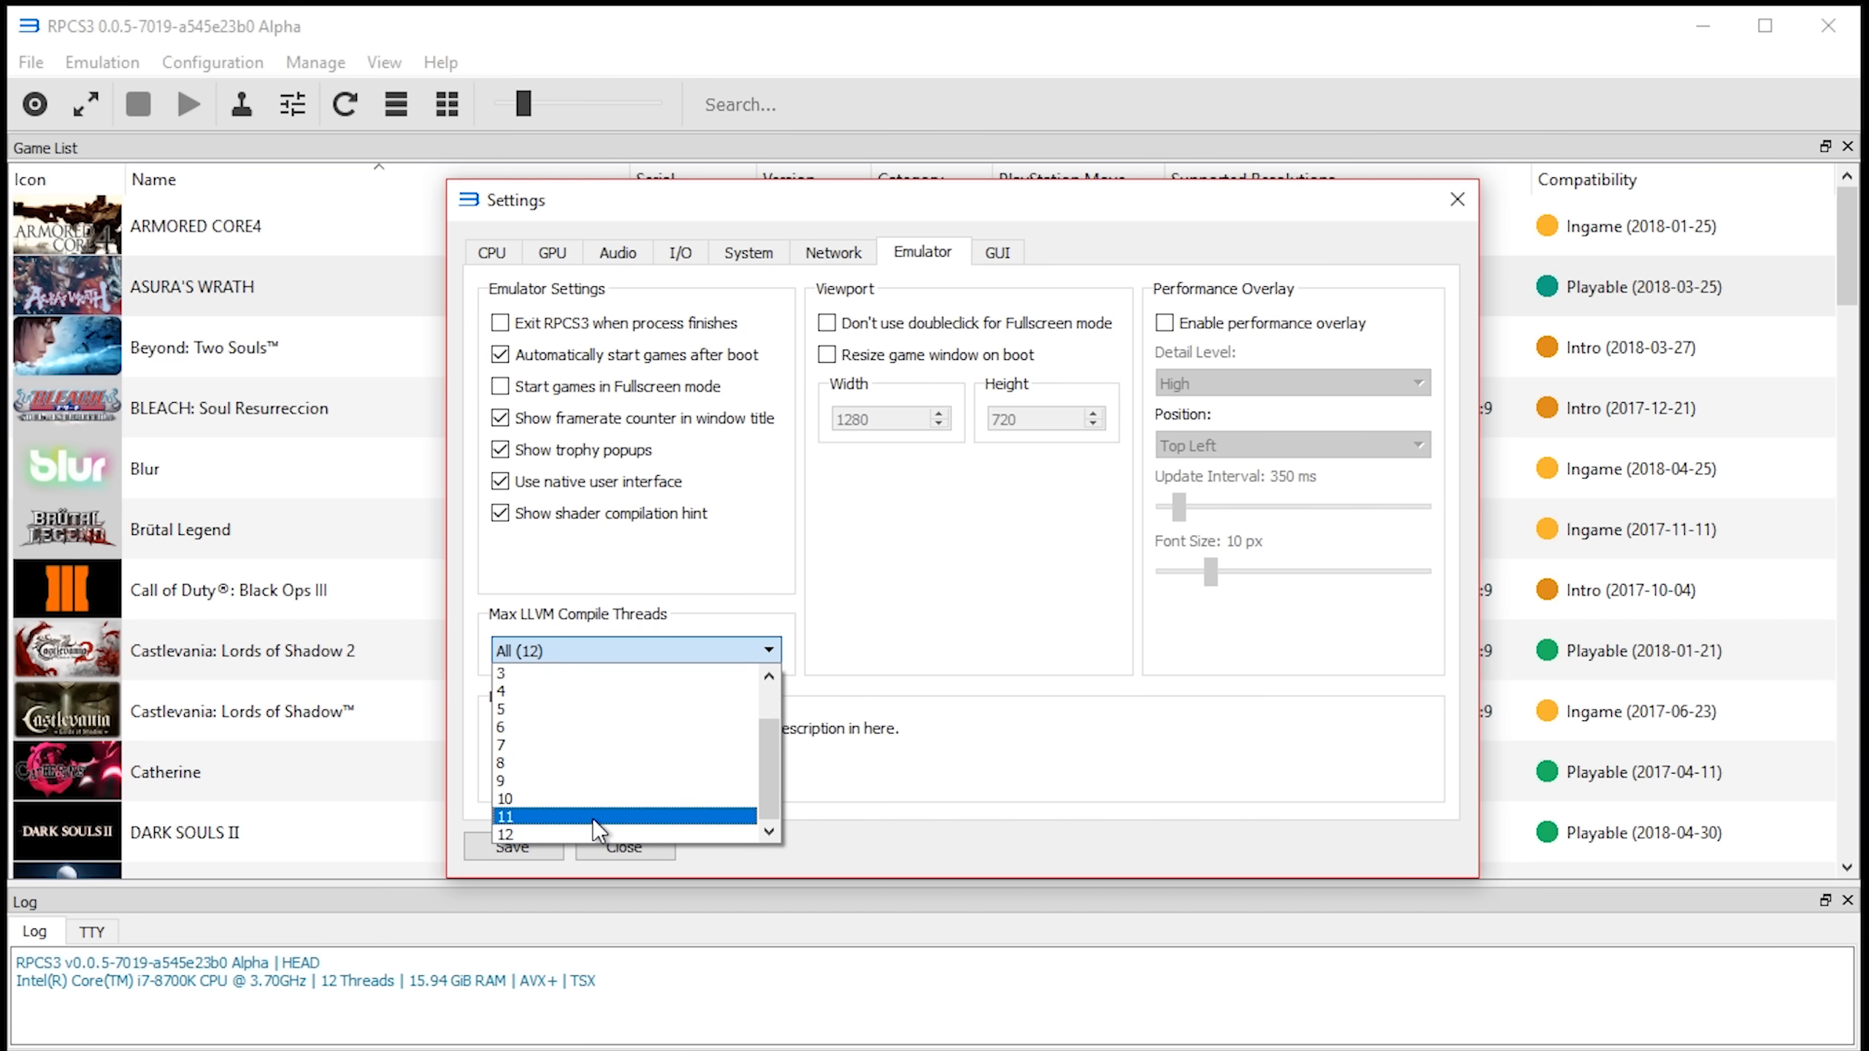
scroll(590, 832, "up", 1)
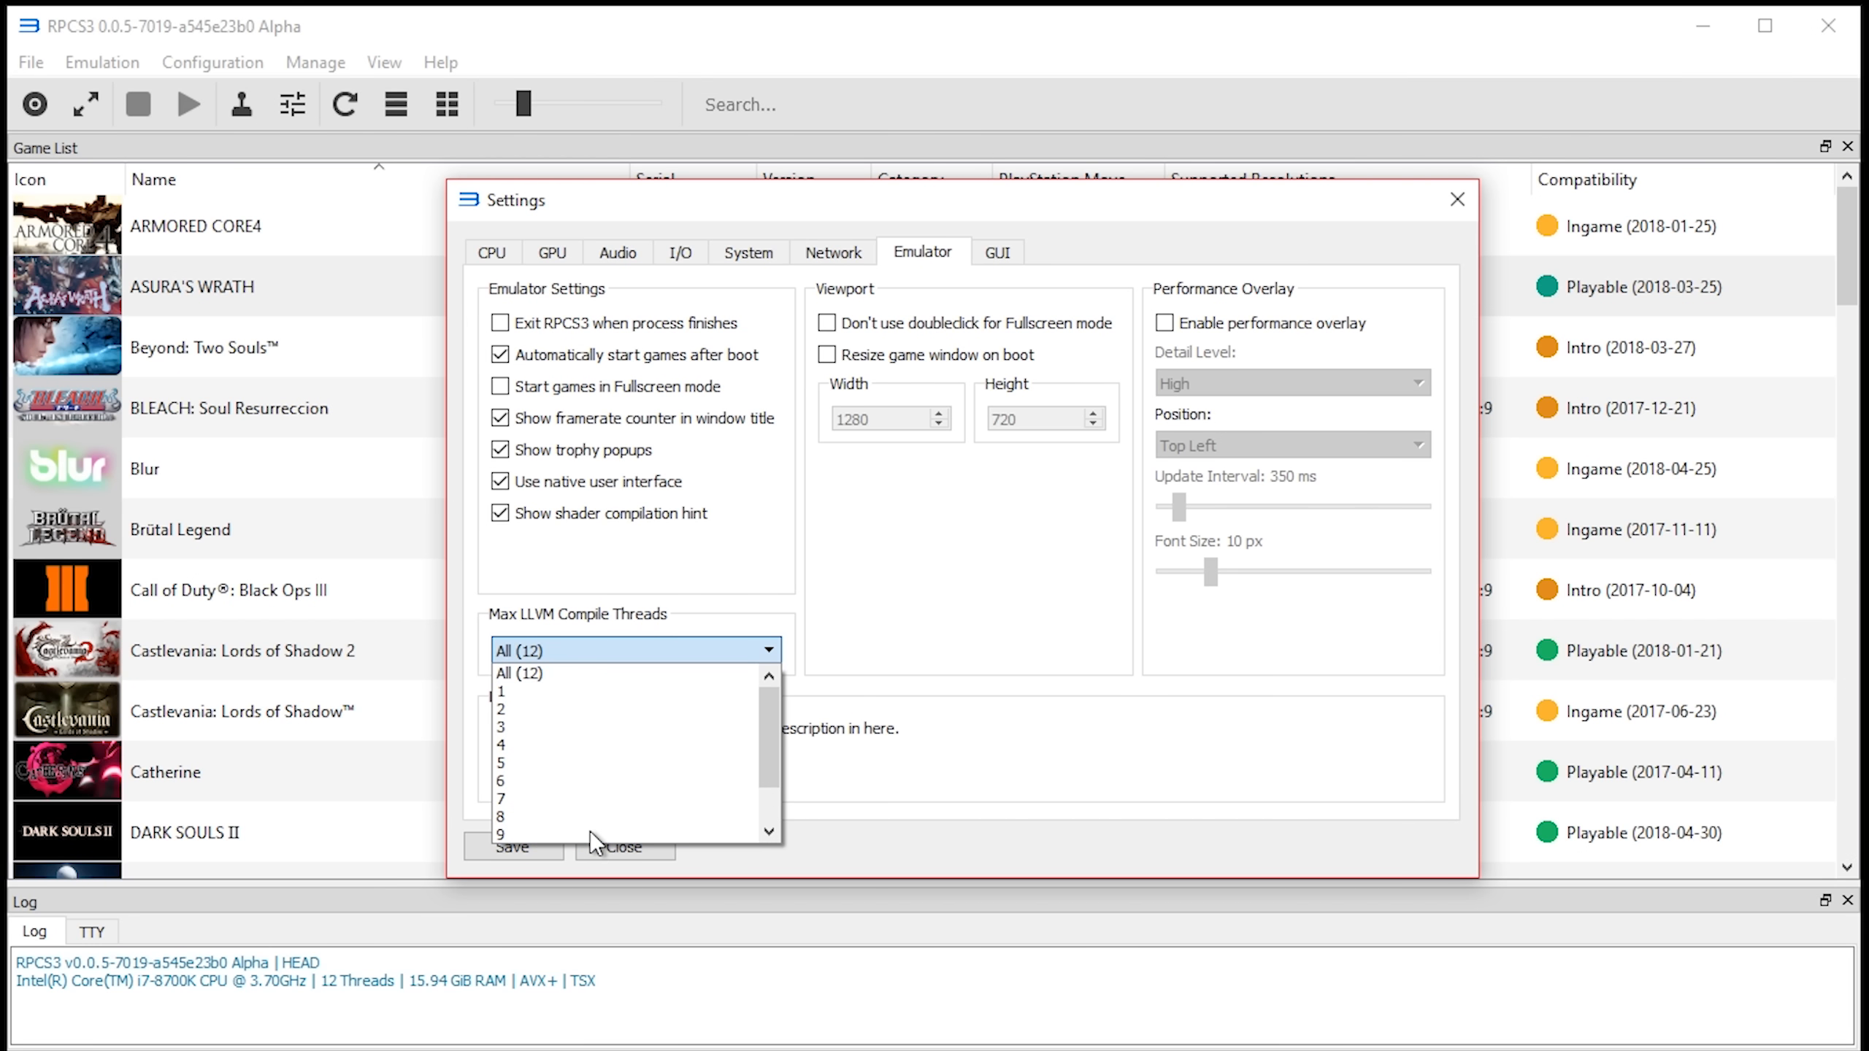
left_click(865, 709)
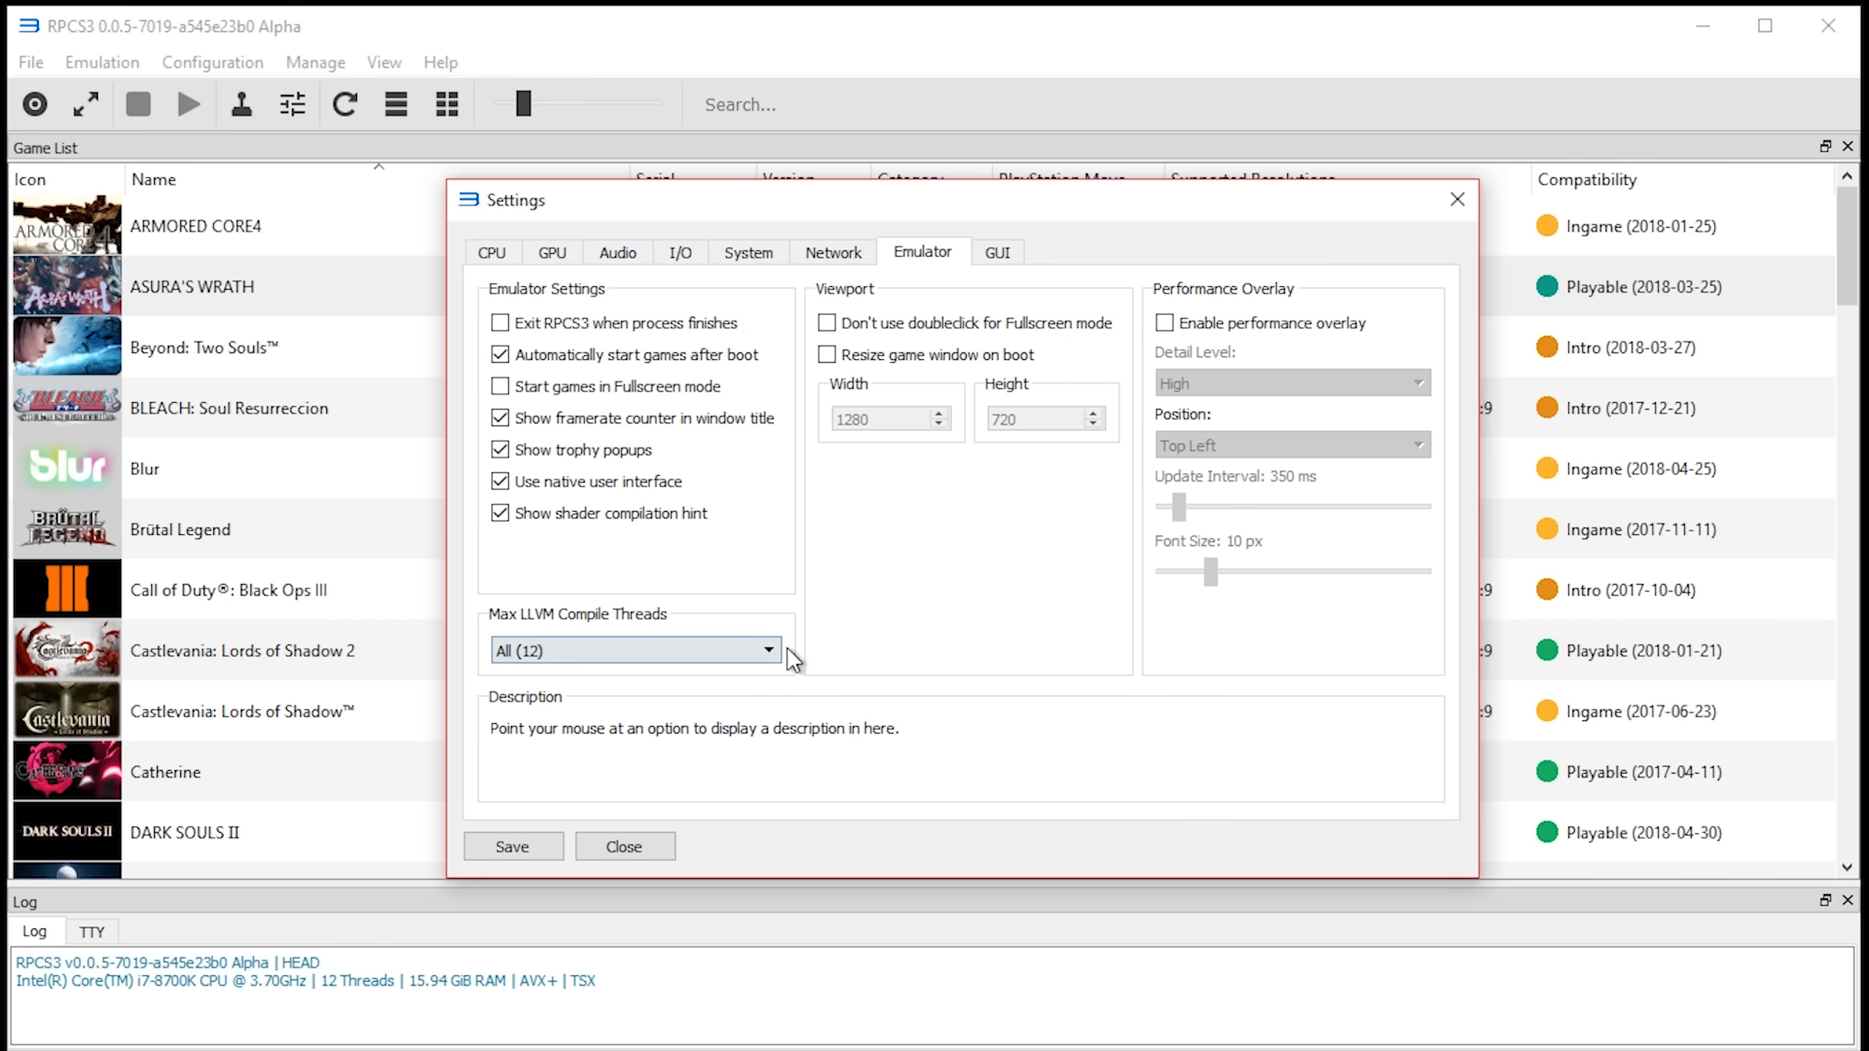
- Recheck the global CPU and GPU settings and save the configuration
left_click(490, 251)
left_click(535, 253)
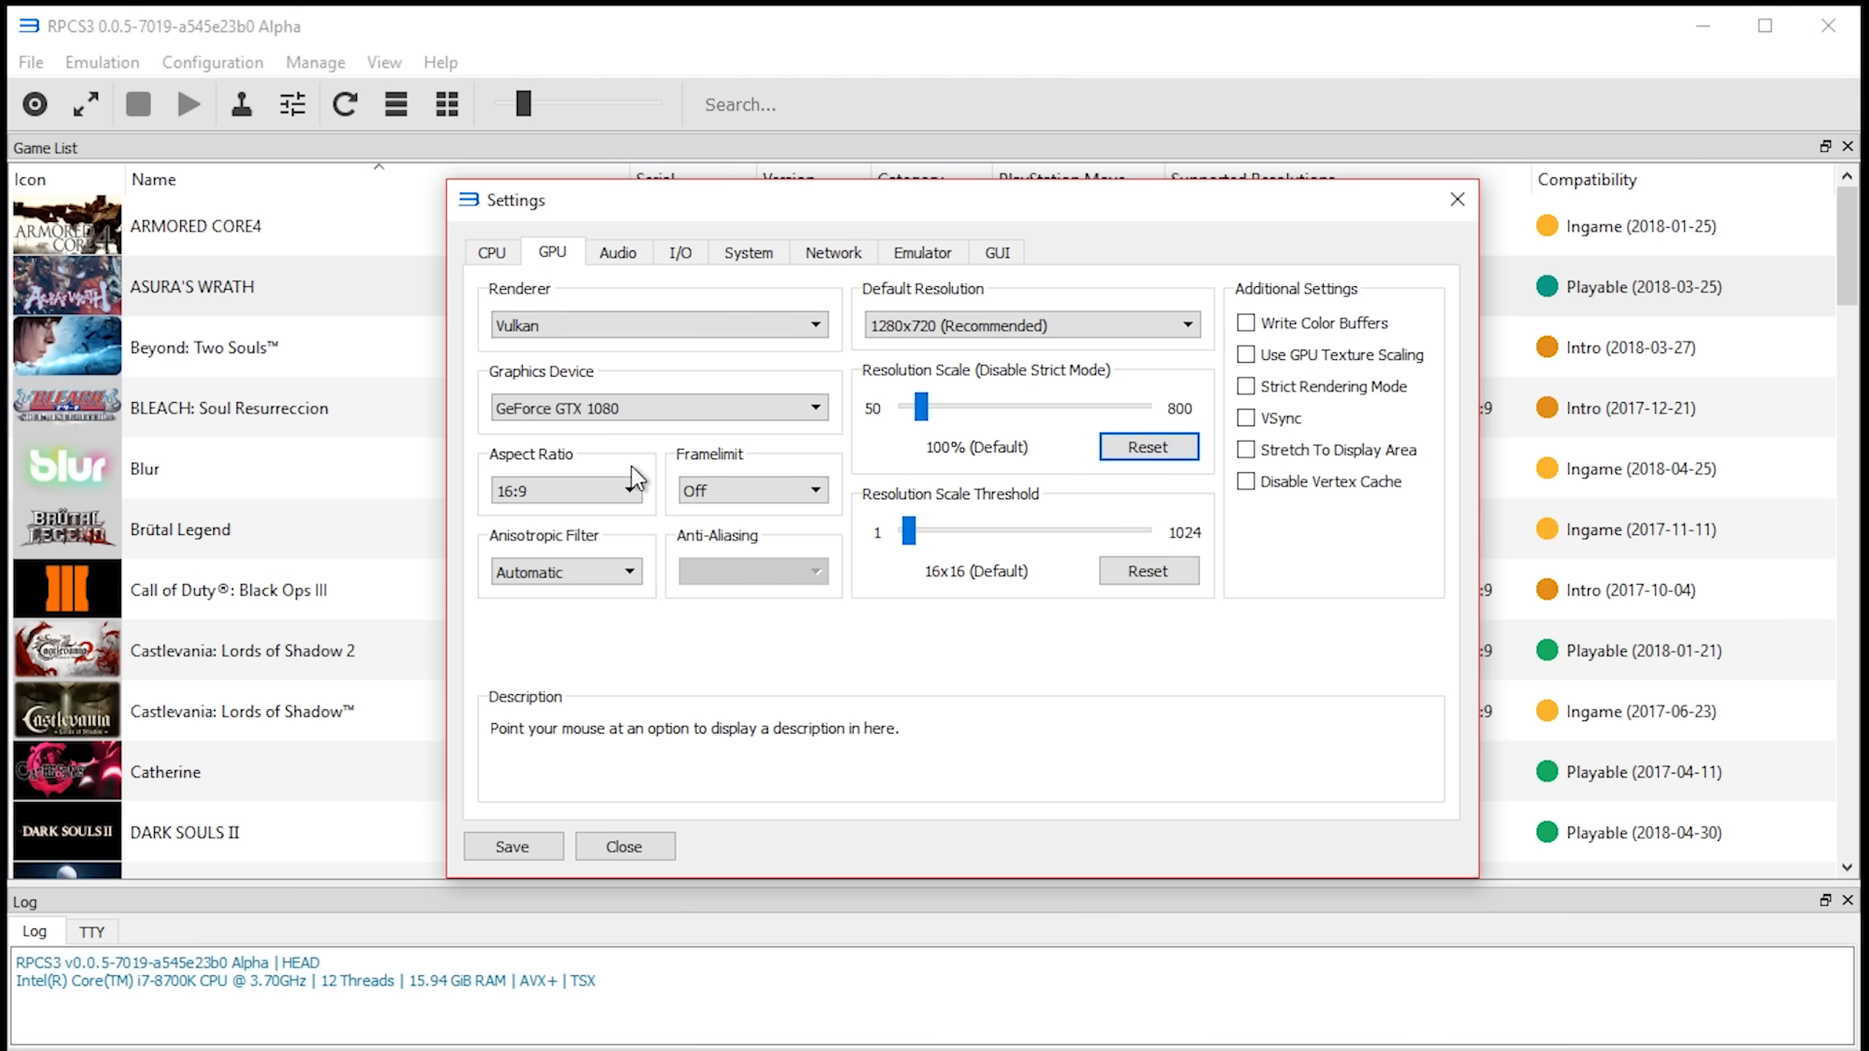
left_click(529, 849)
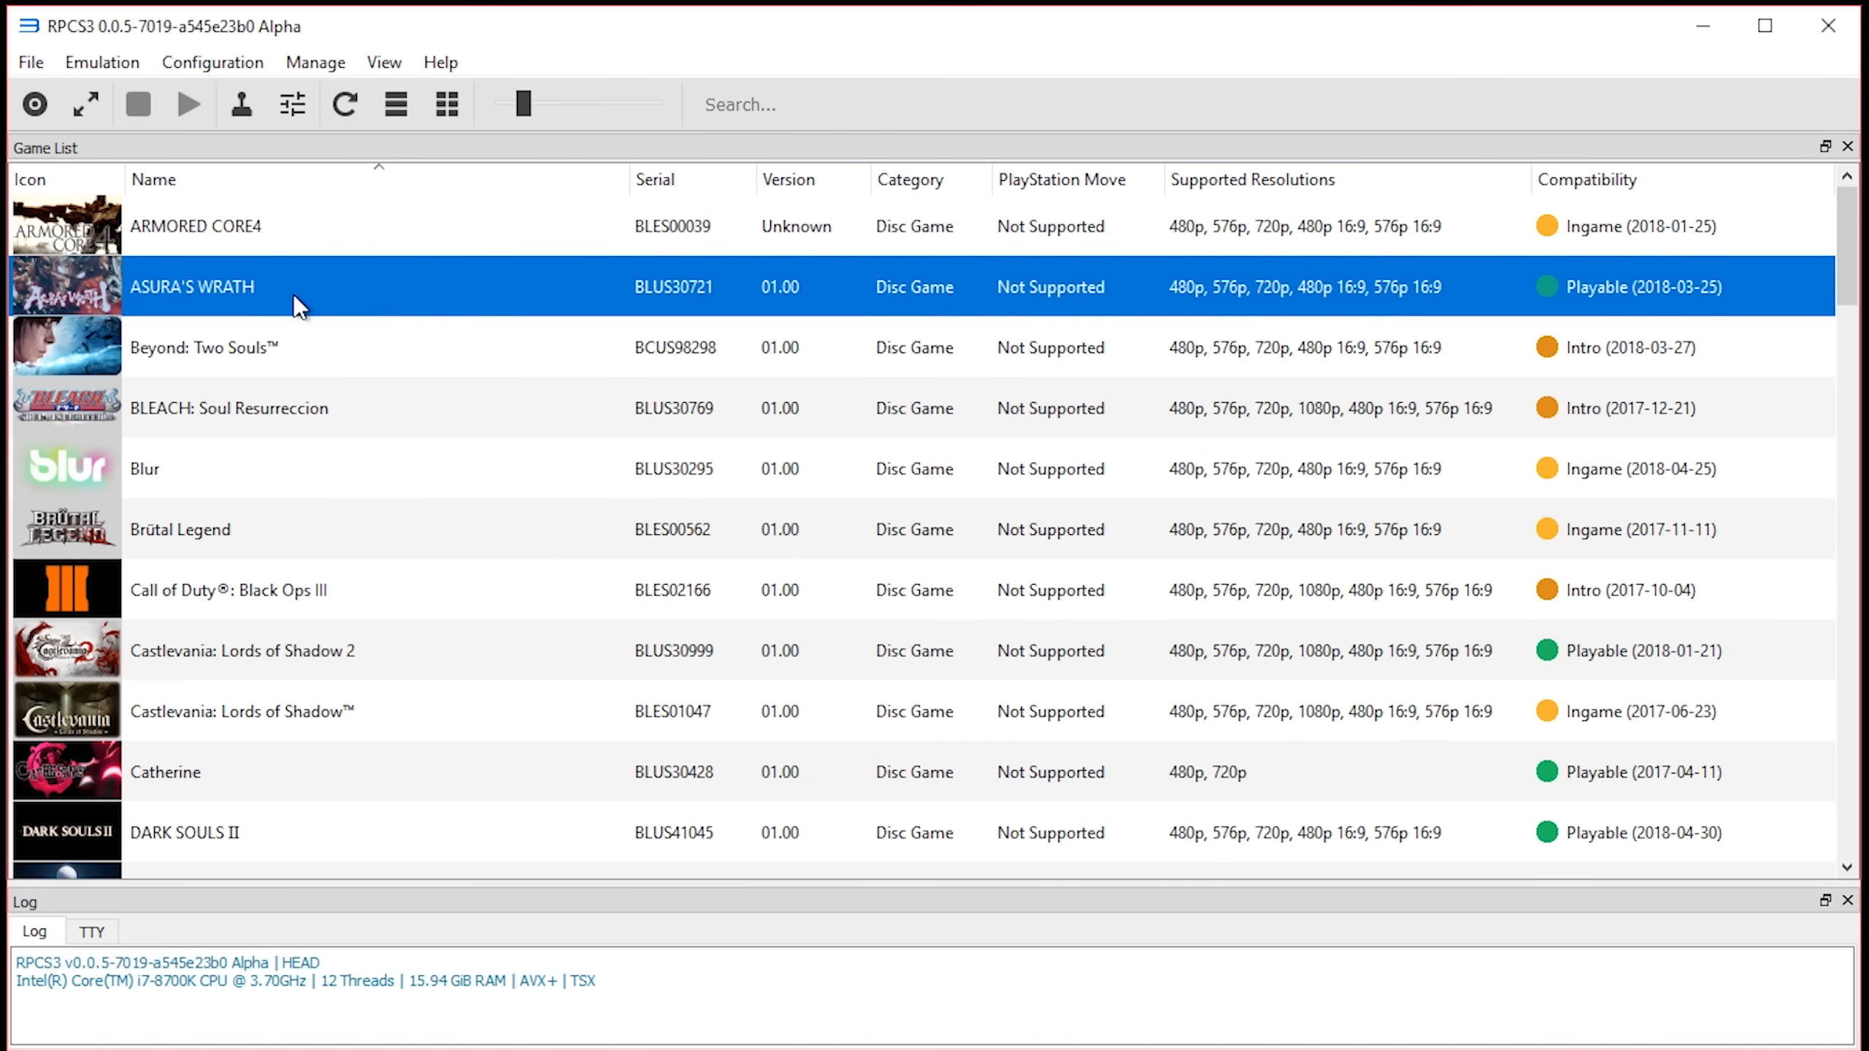
- Find Castlevania: Lords of Shadow 2 in the game list, boot it and enlarge its game window
scroll(274, 489, "down", 4)
scroll(269, 683, "up", 4)
scroll(295, 516, "down", 1)
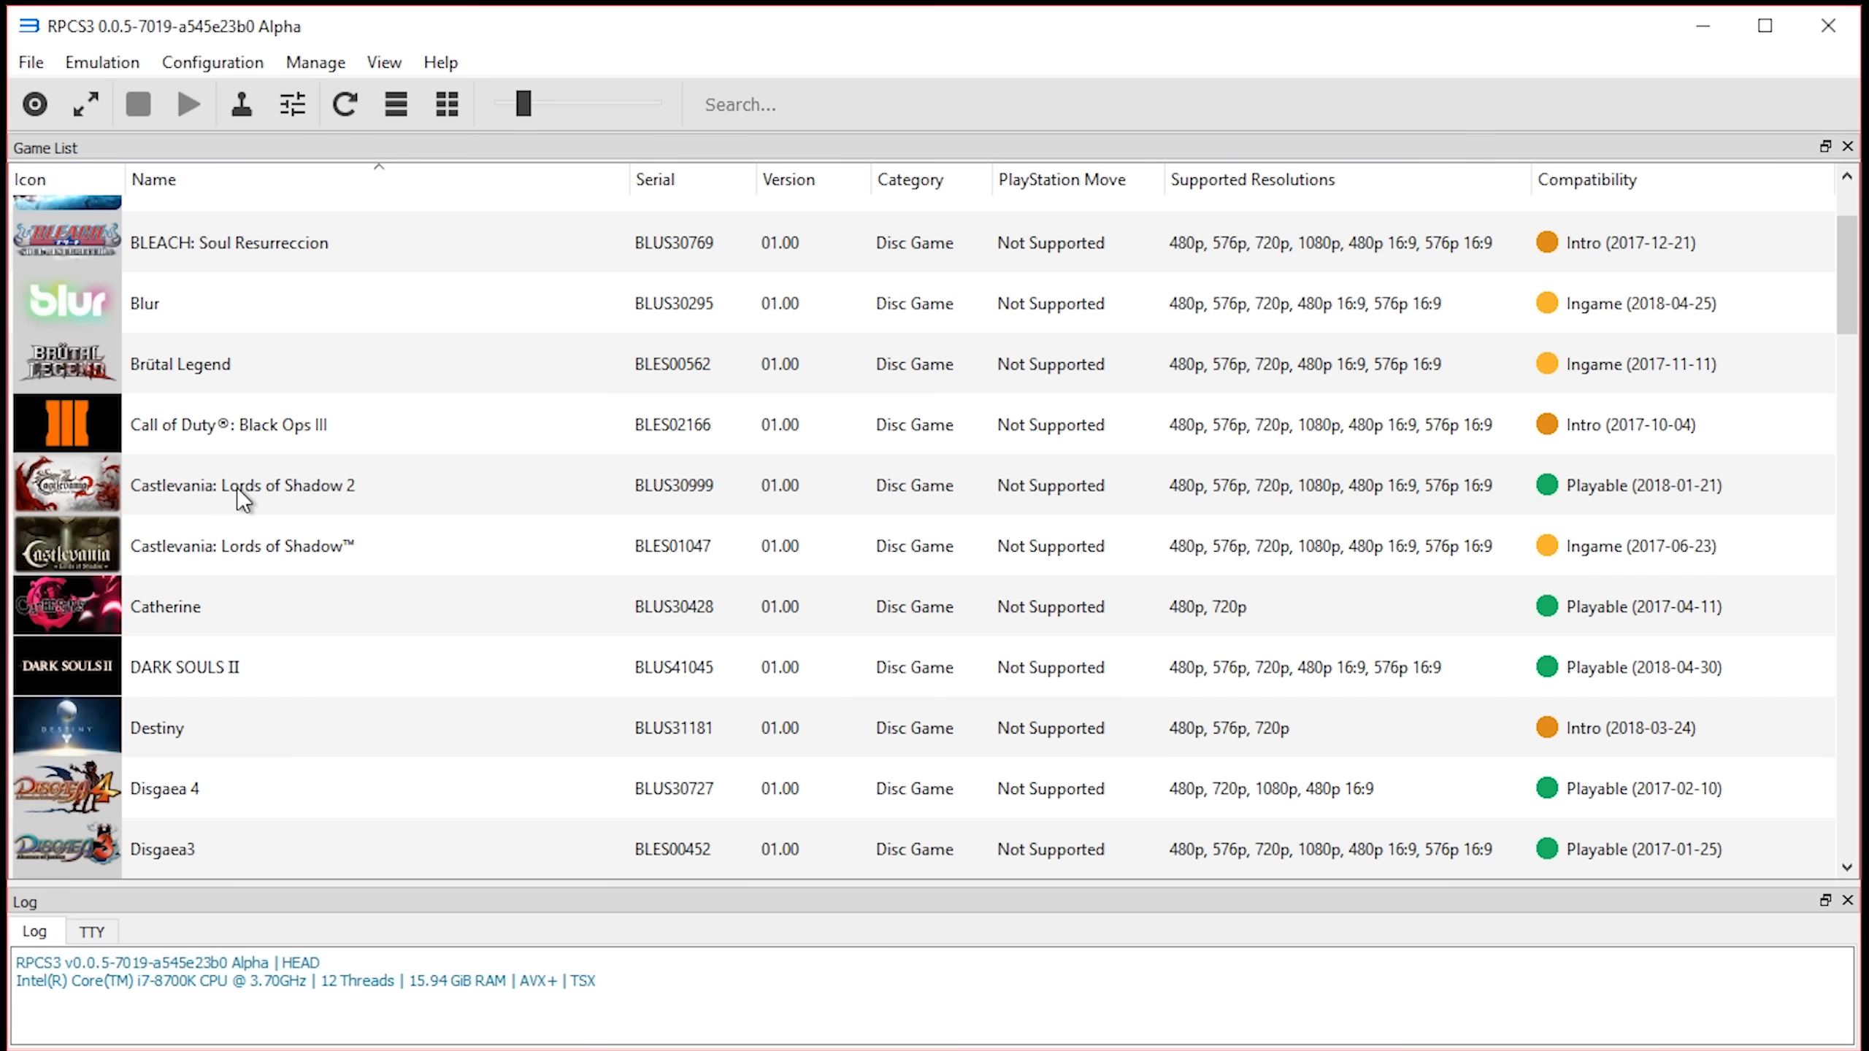
left_click(262, 491)
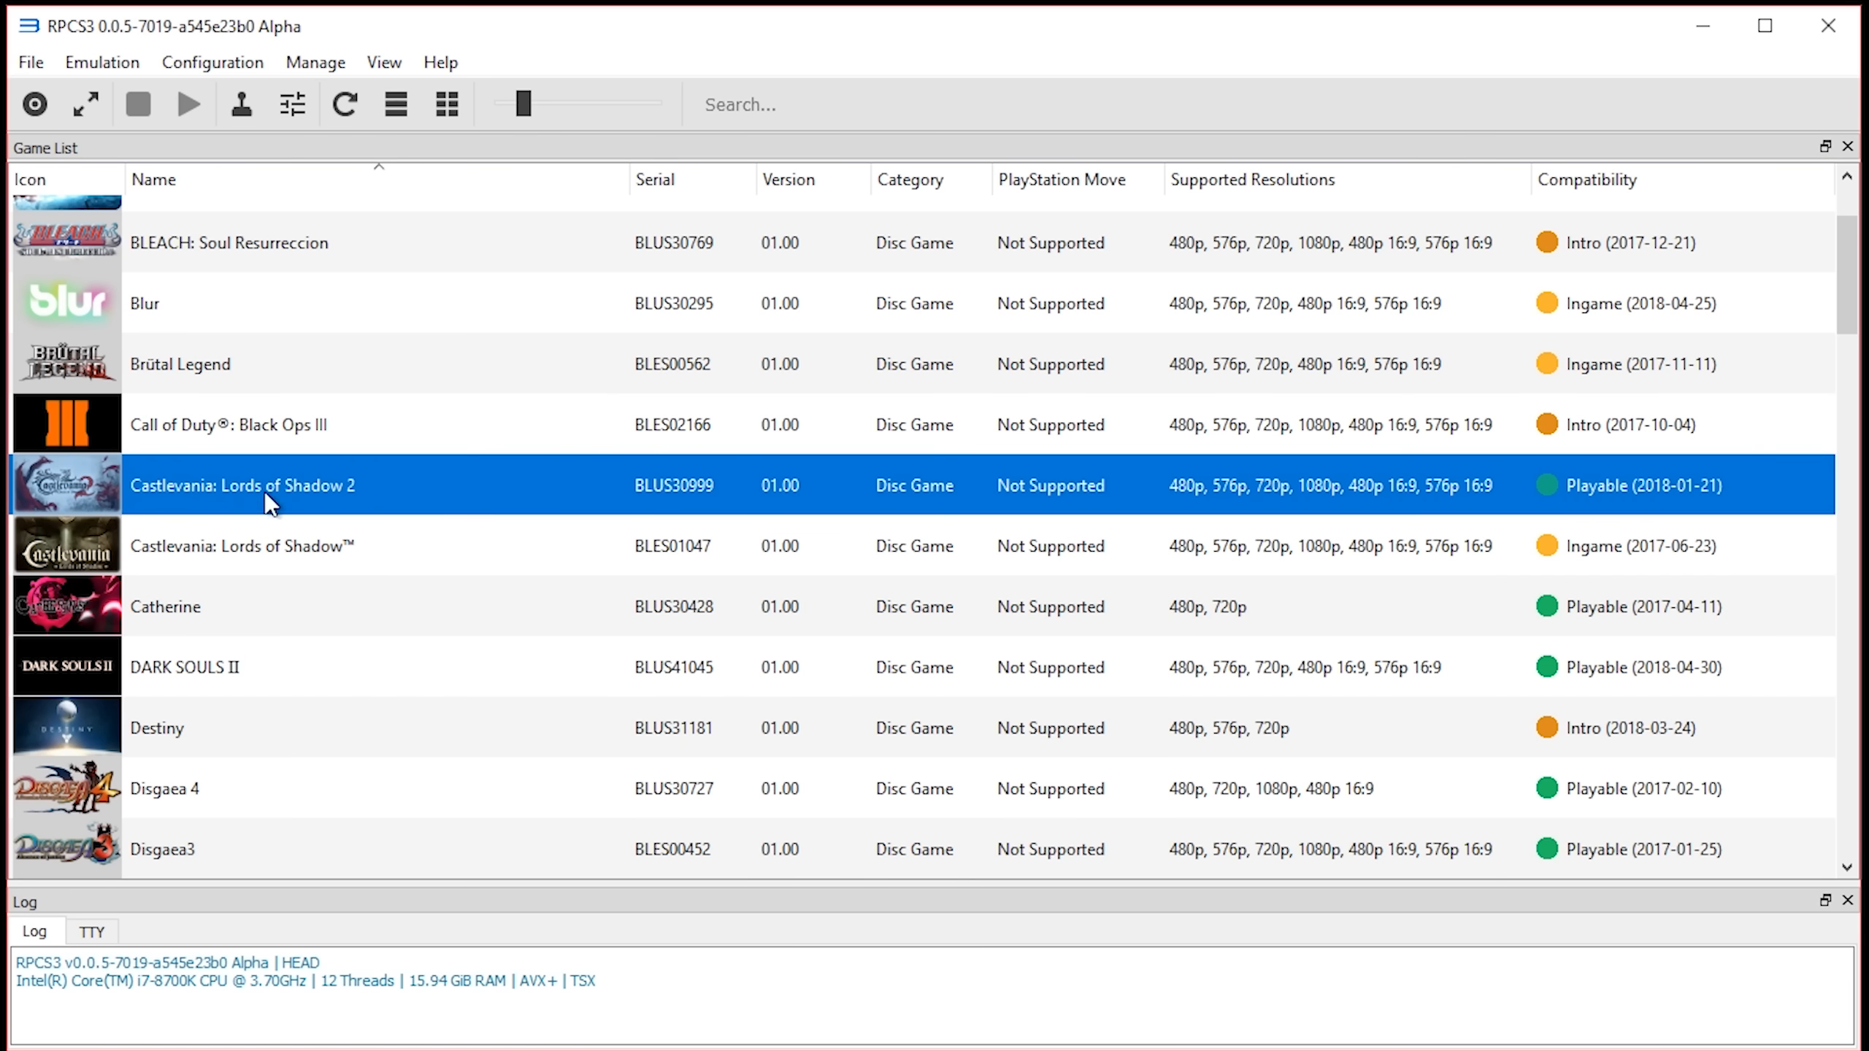
double_click(950, 468)
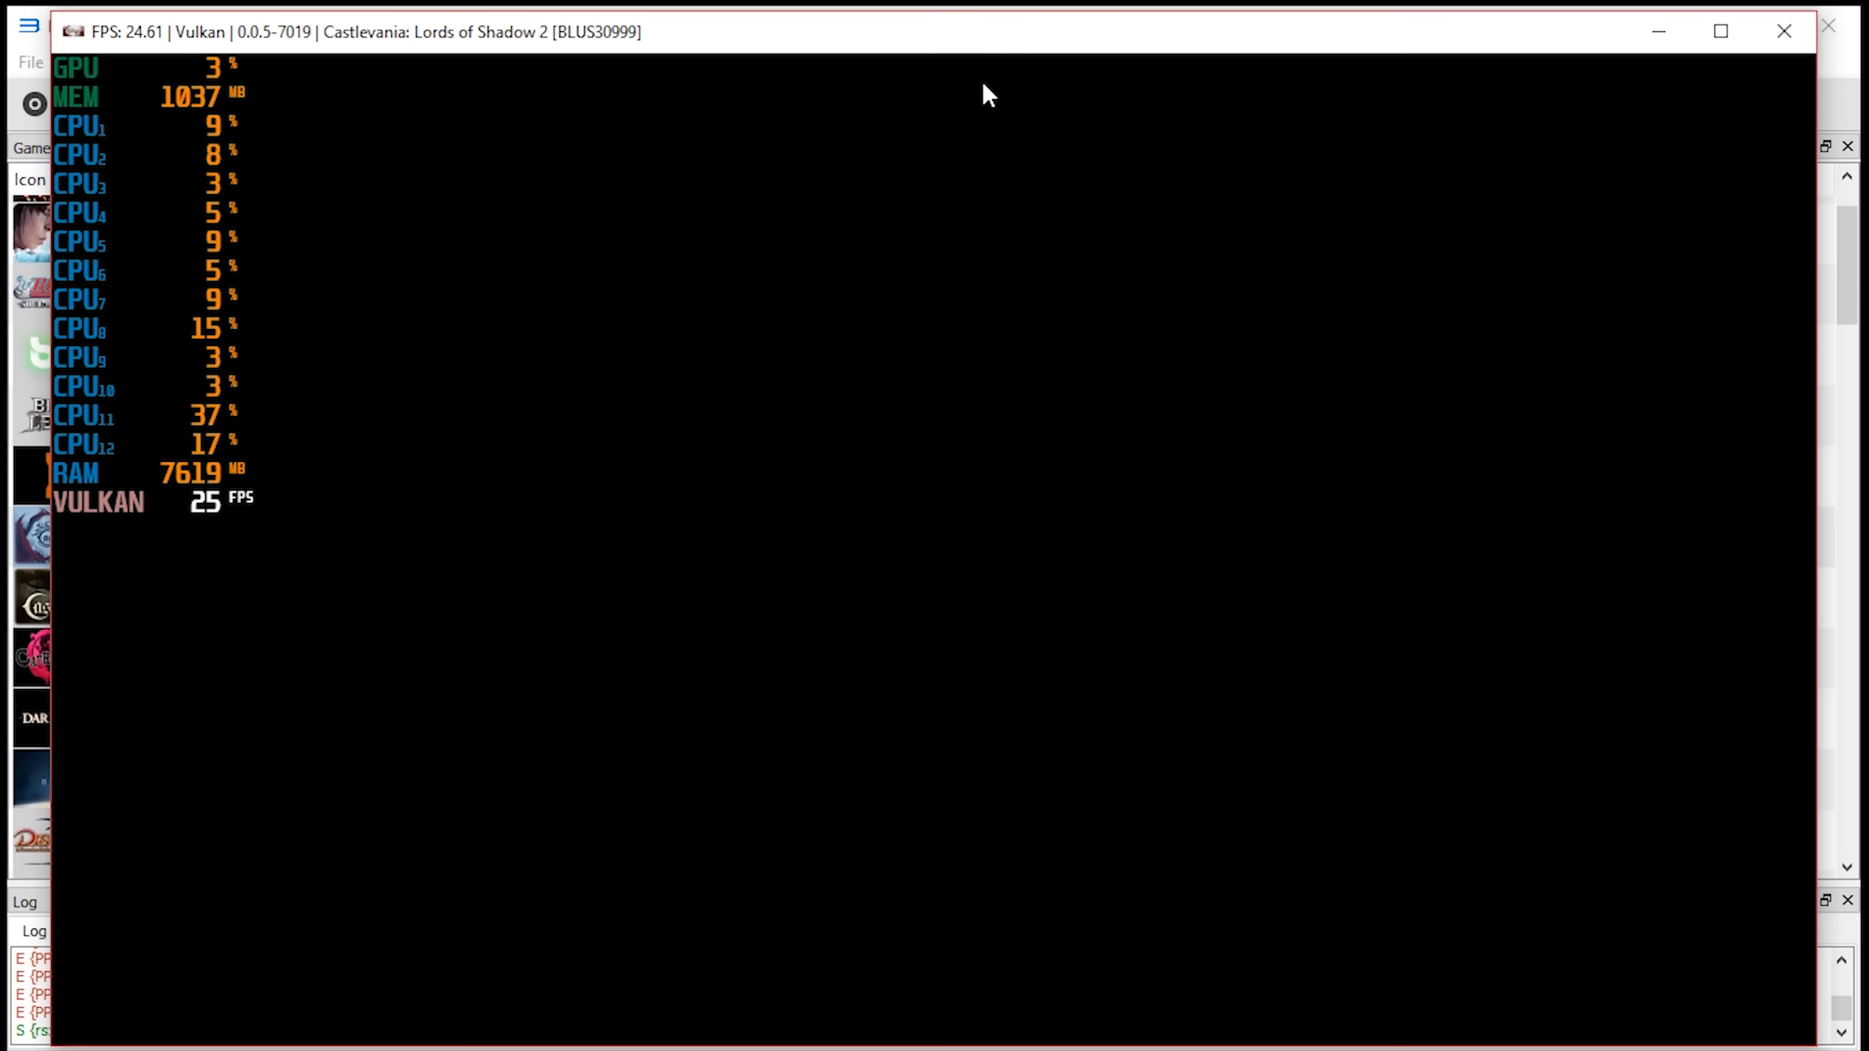
double_click(945, 38)
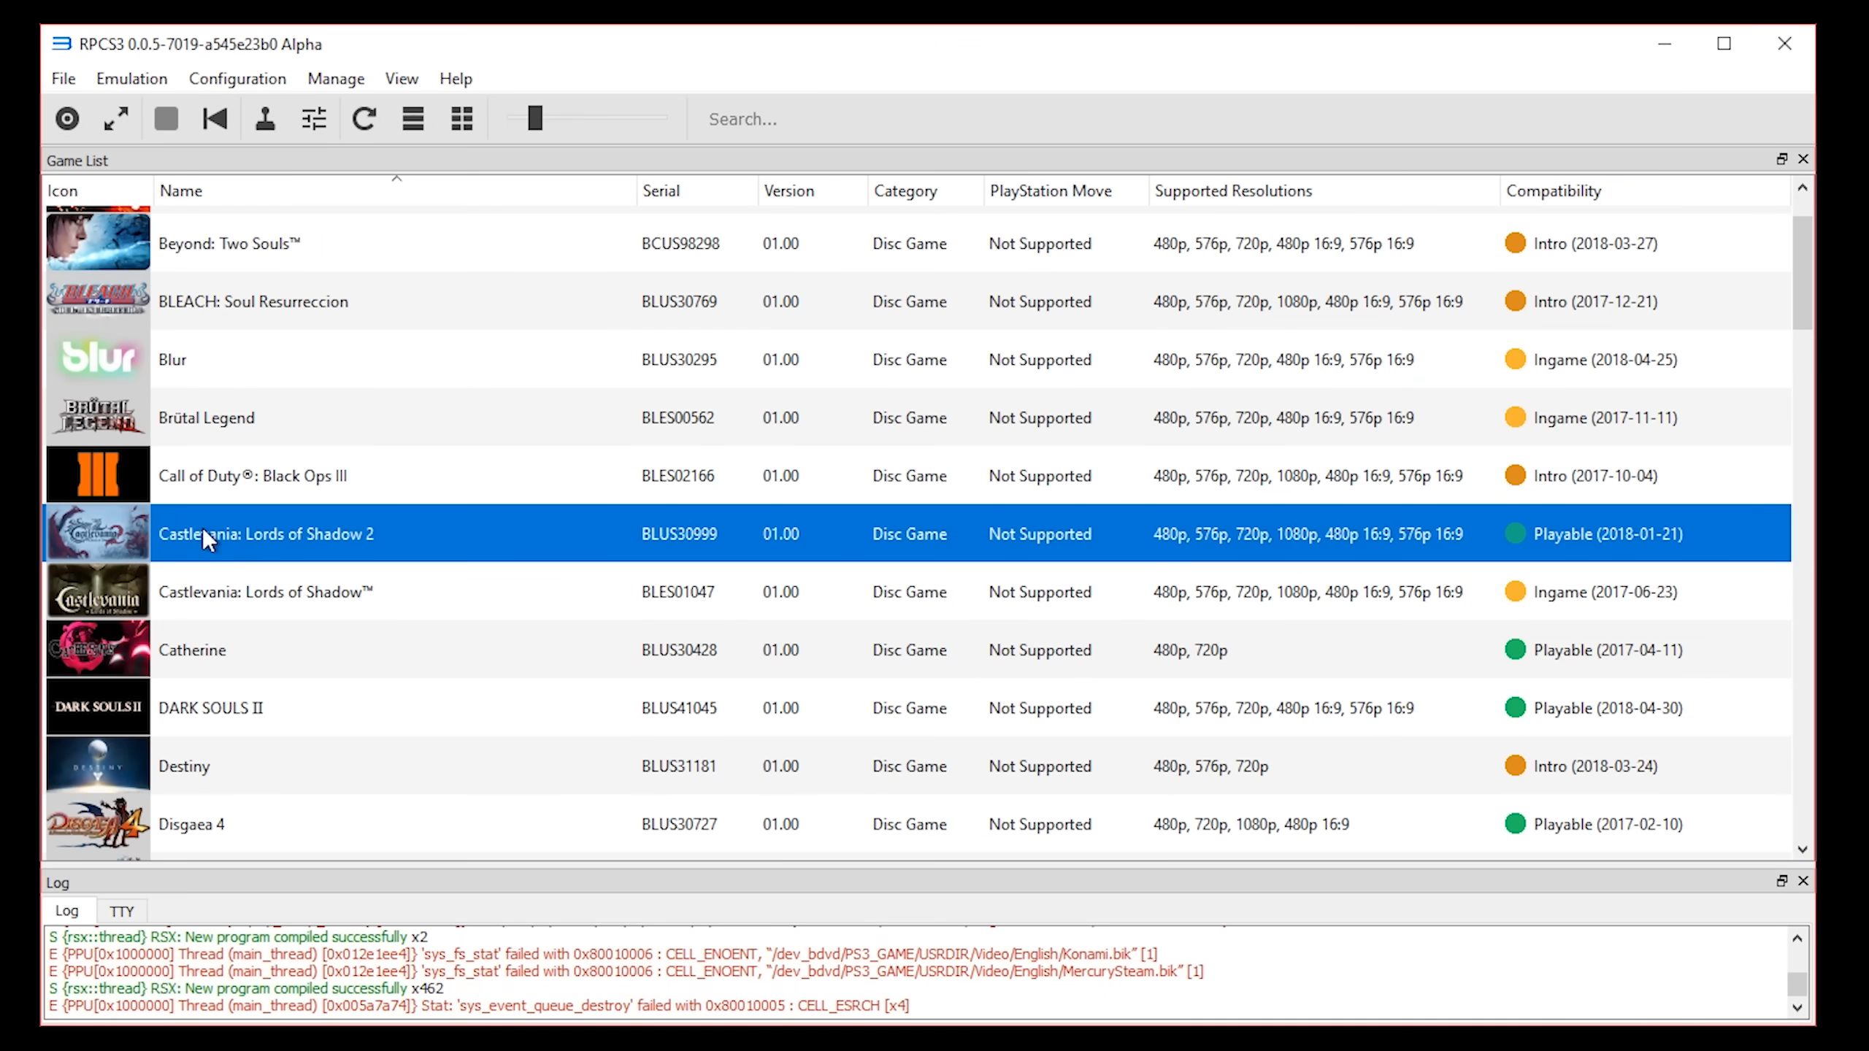
- Open the custom configuration for Castlevania: Lords of Shadow 2 and select Auto for Preferred SPU Threads
right_click(207, 523)
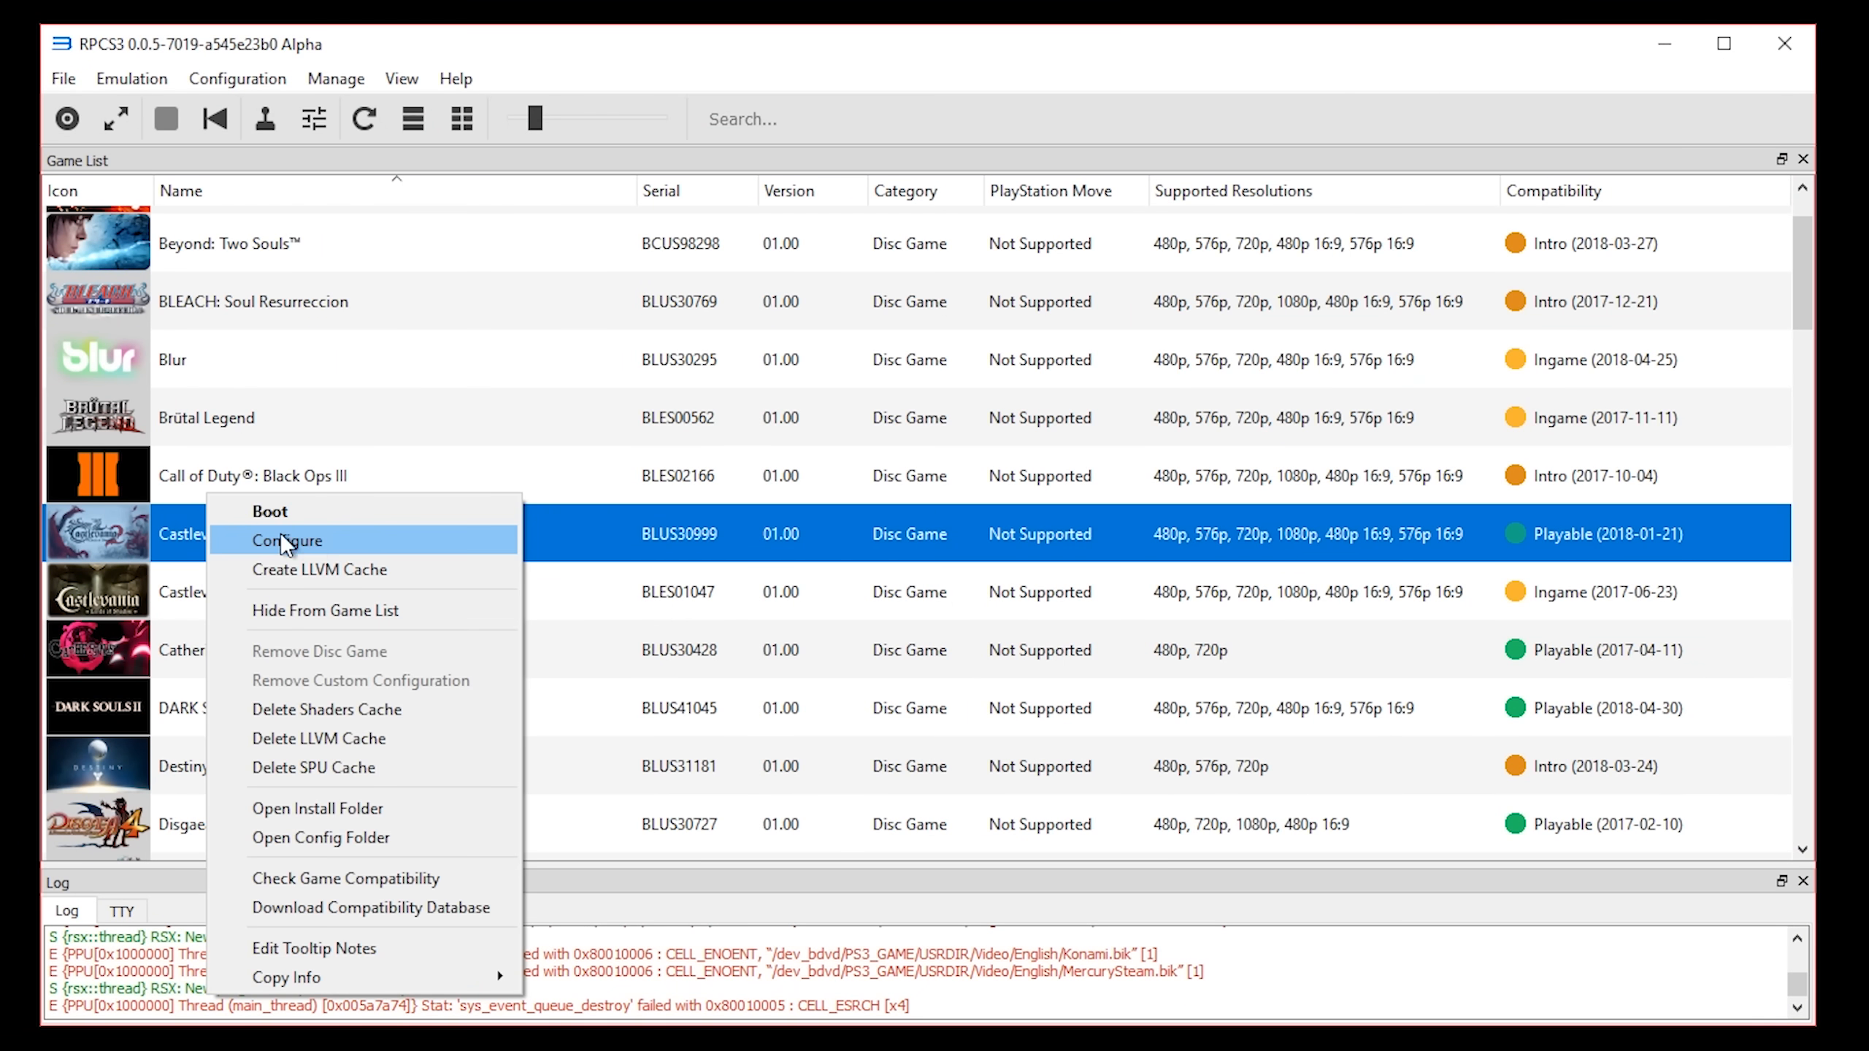
right_click(166, 527)
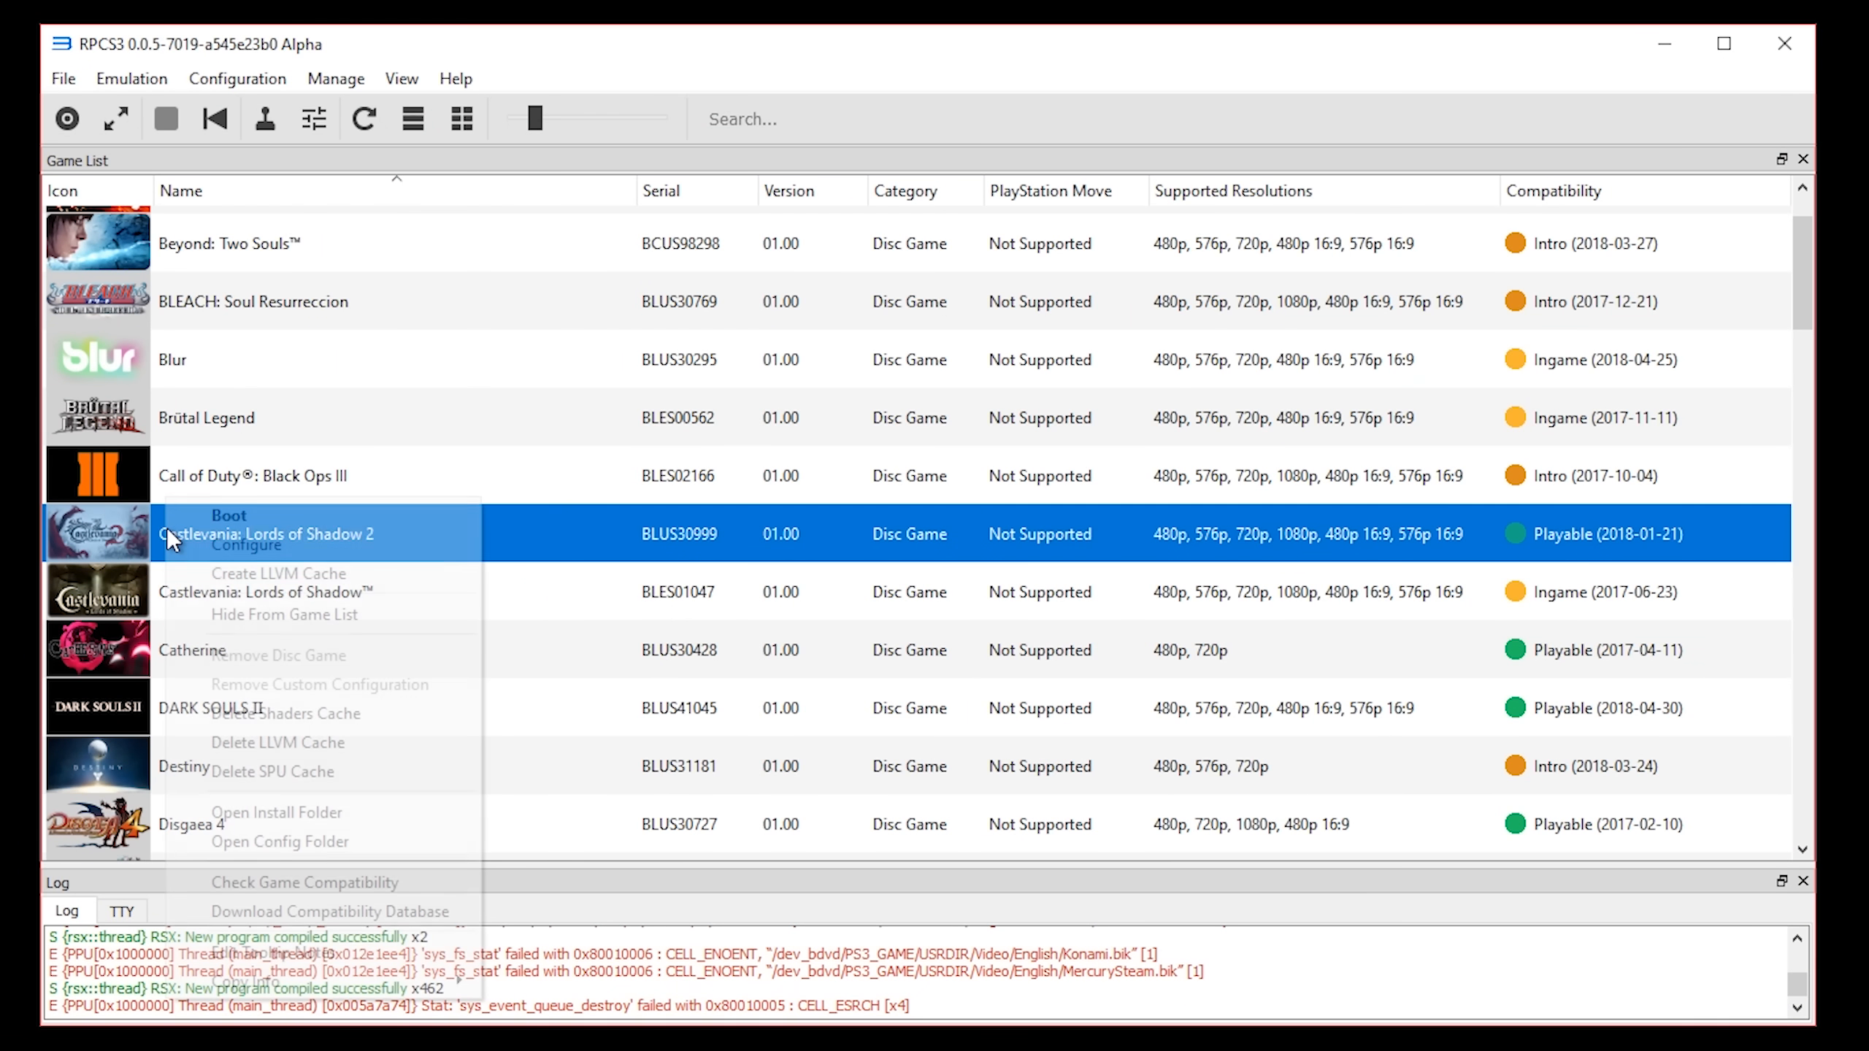
left_click(310, 547)
left_click_drag(710, 260, 1069, 266)
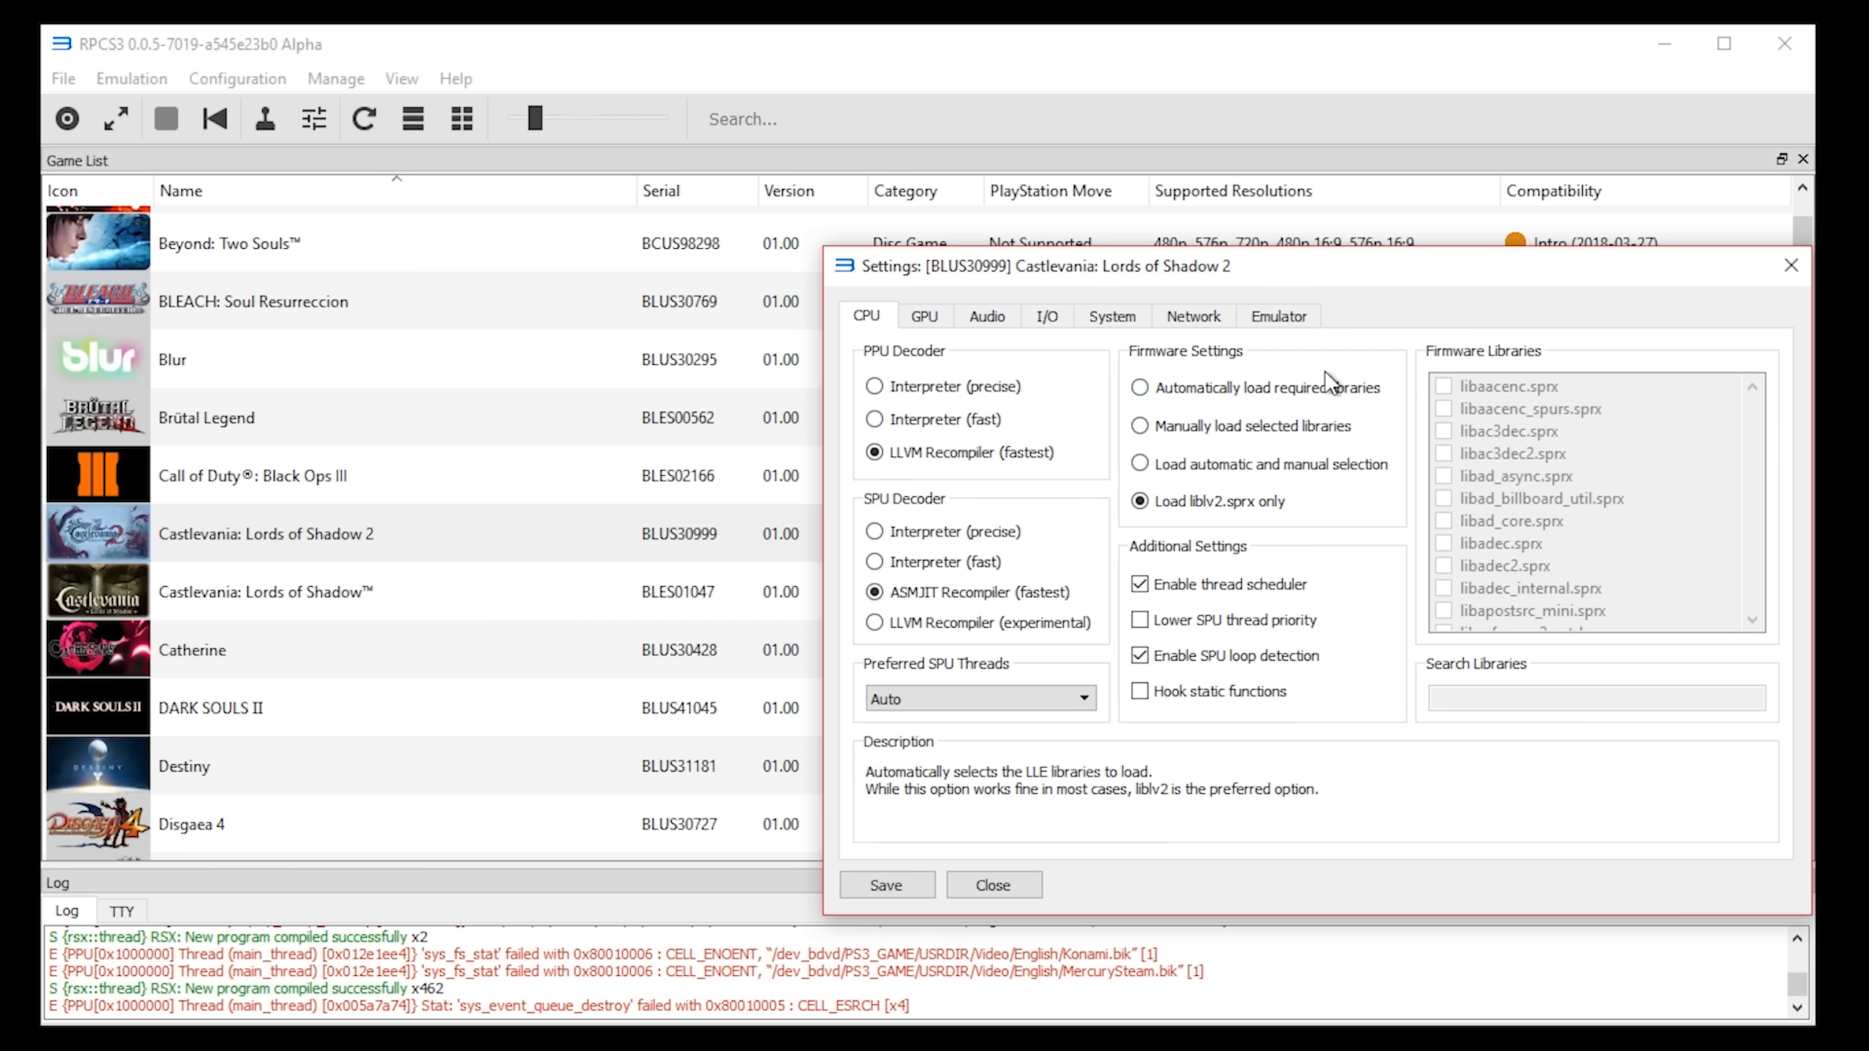
left_click_drag(1370, 271, 1030, 354)
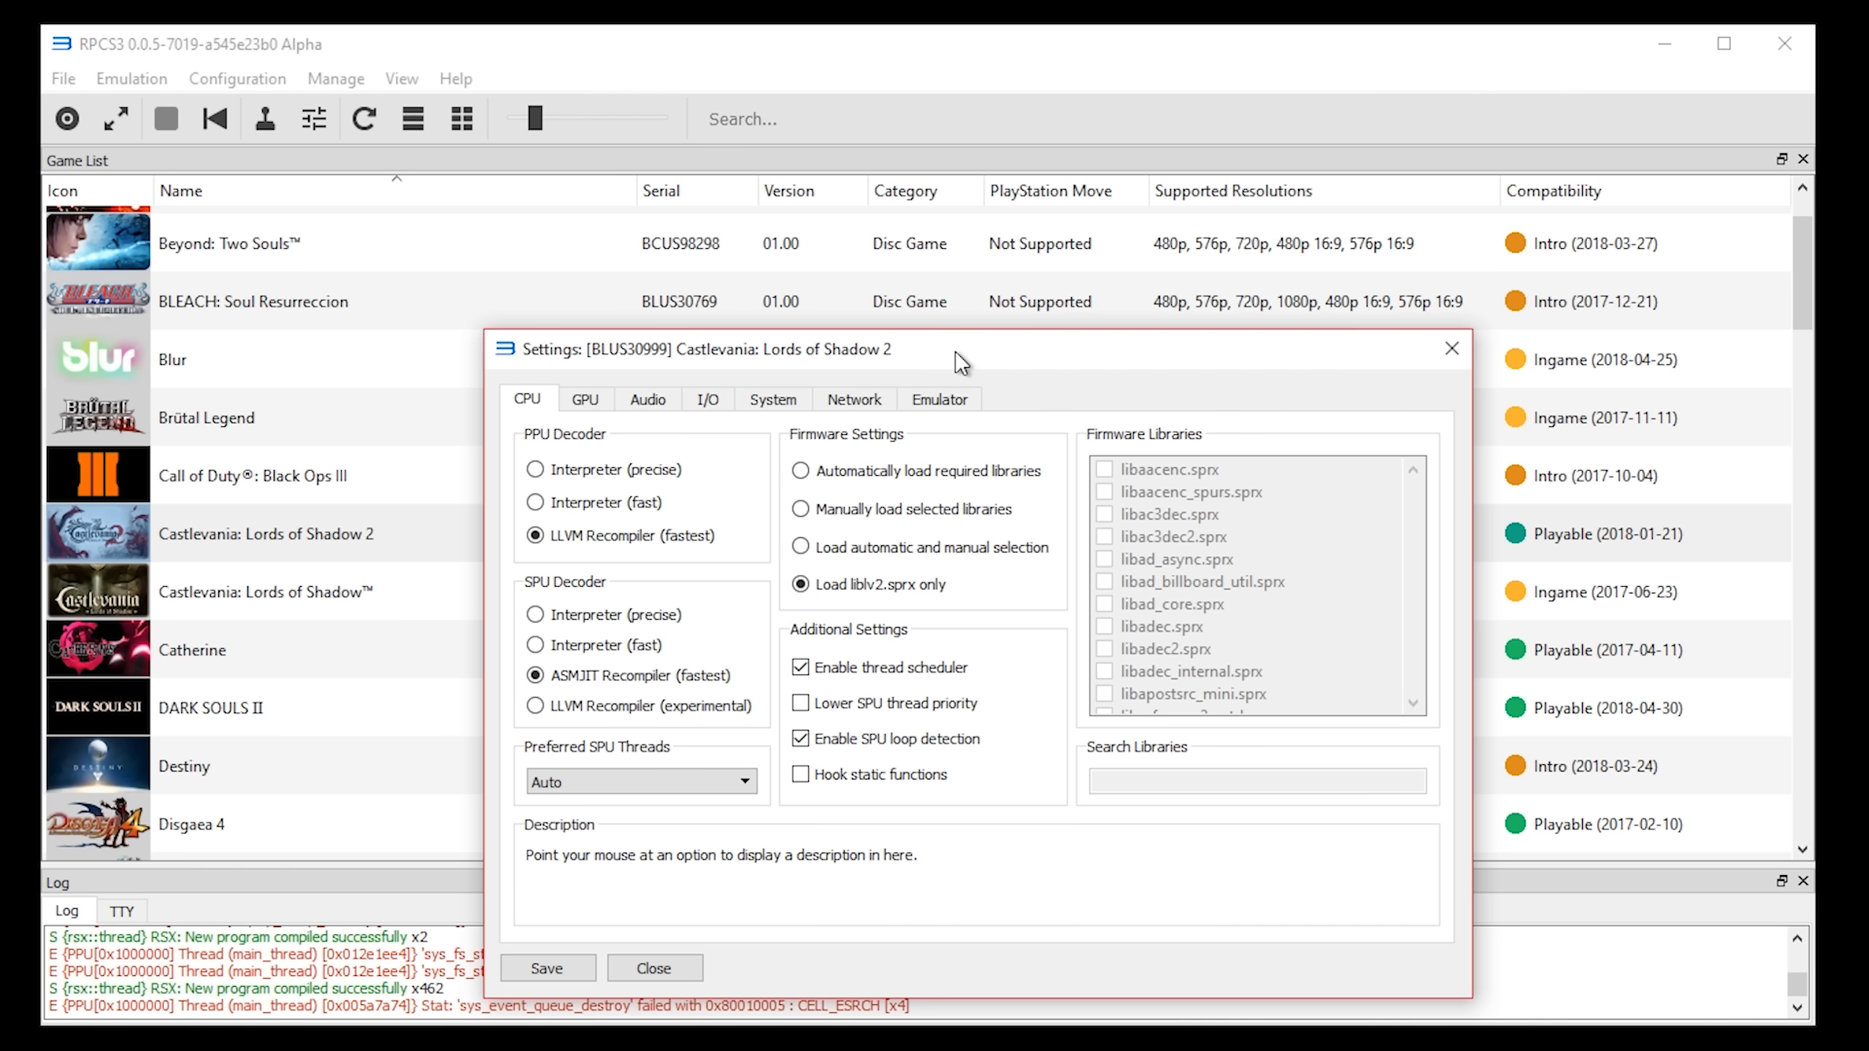
left_click_drag(955, 351, 985, 232)
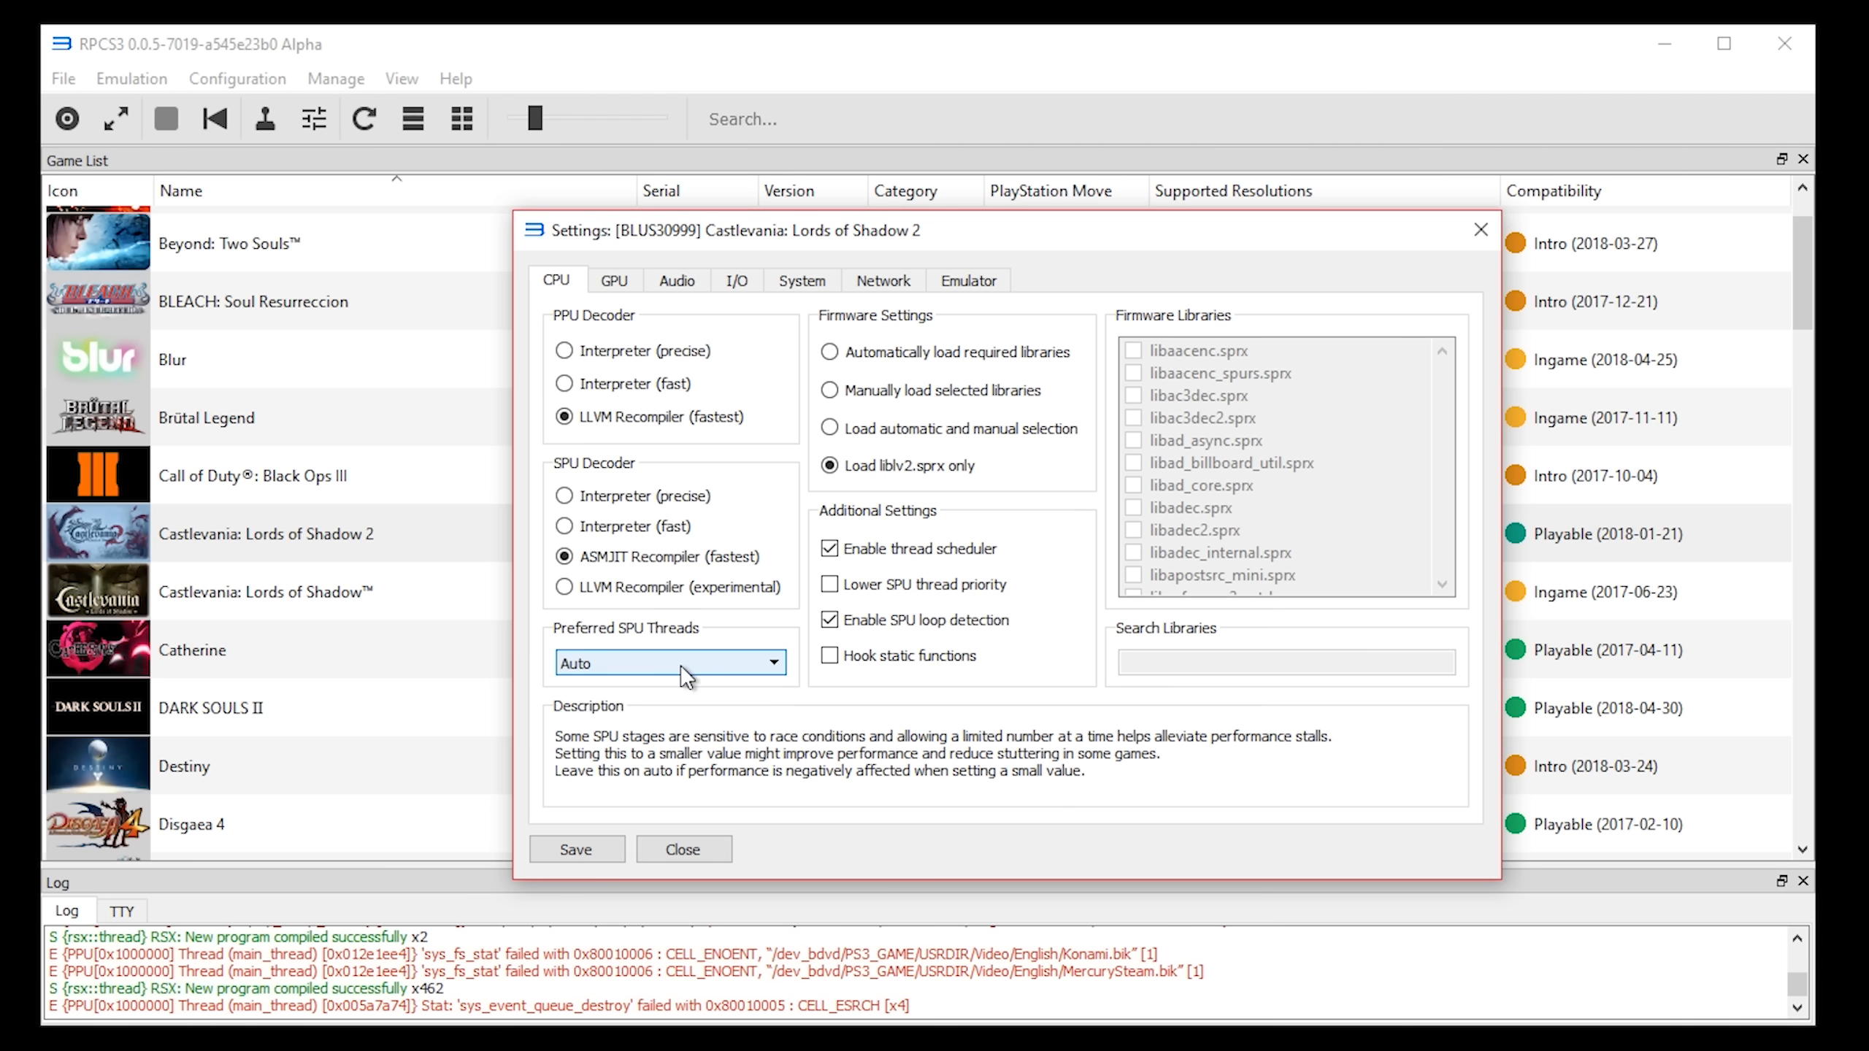
left_click(626, 664)
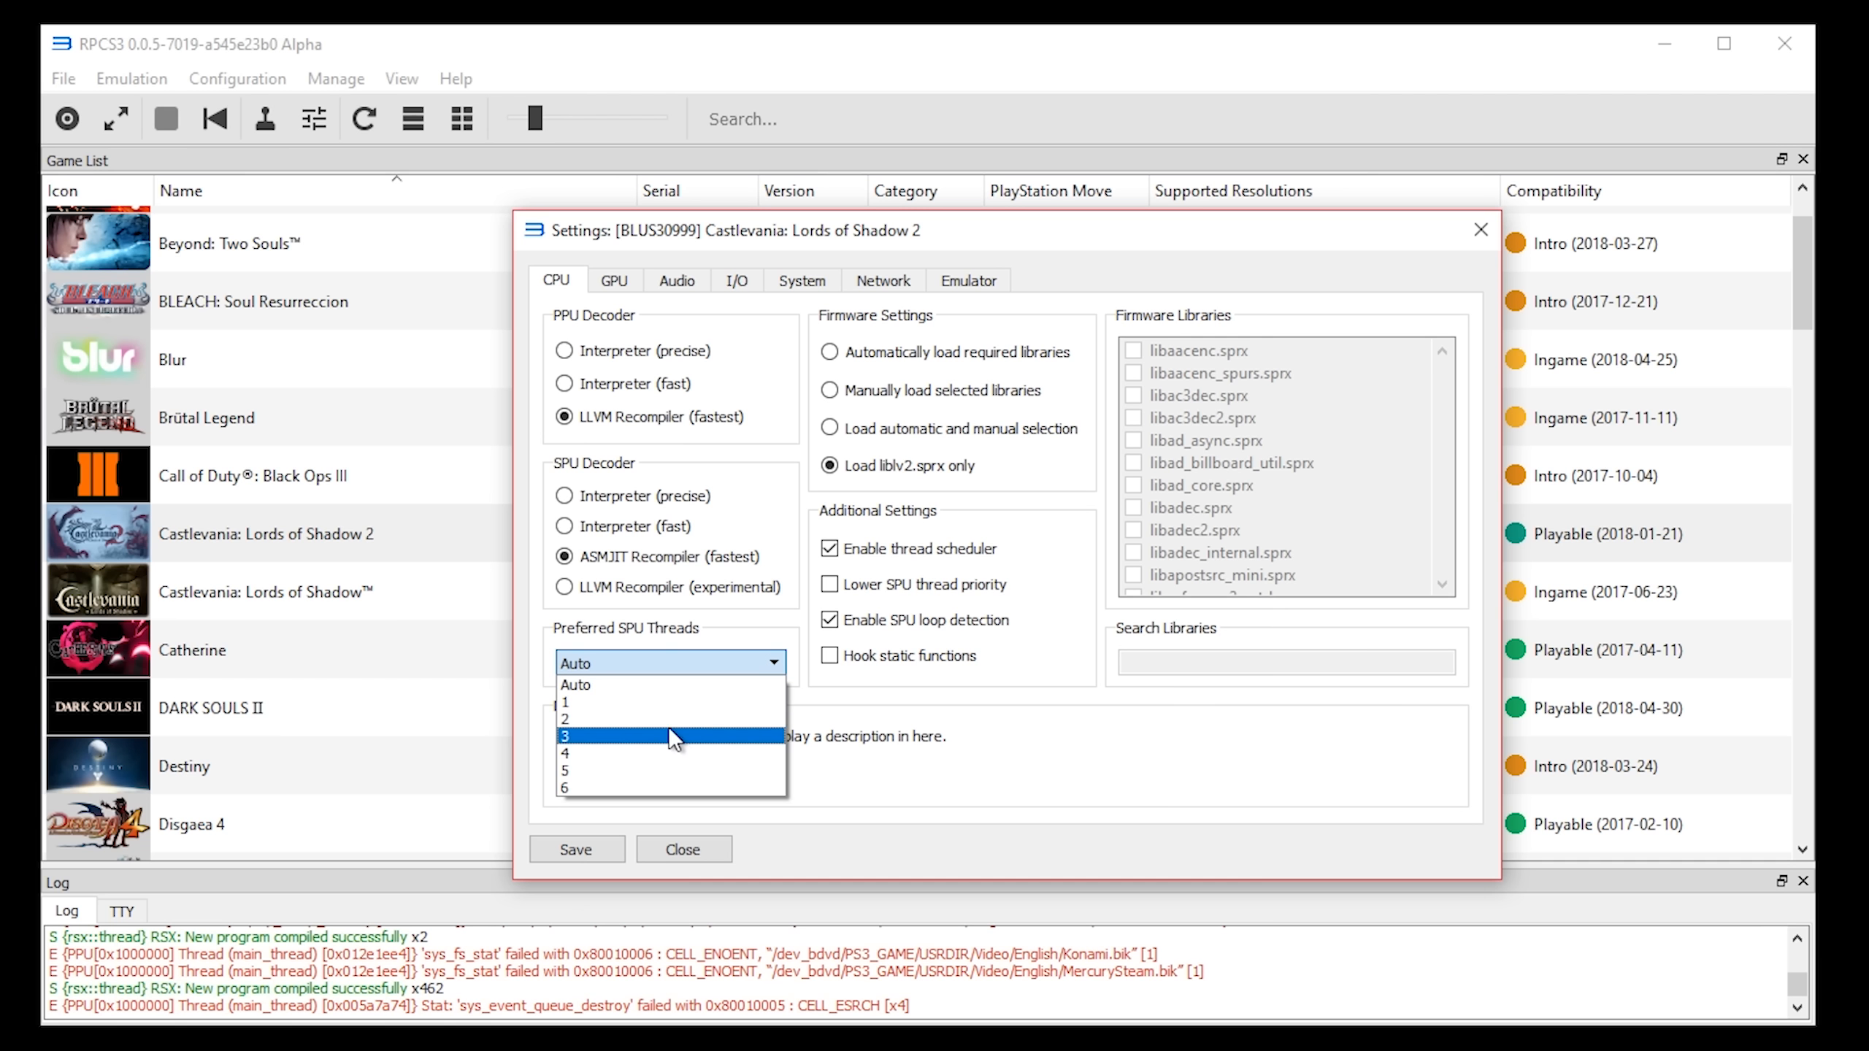
left_click(666, 684)
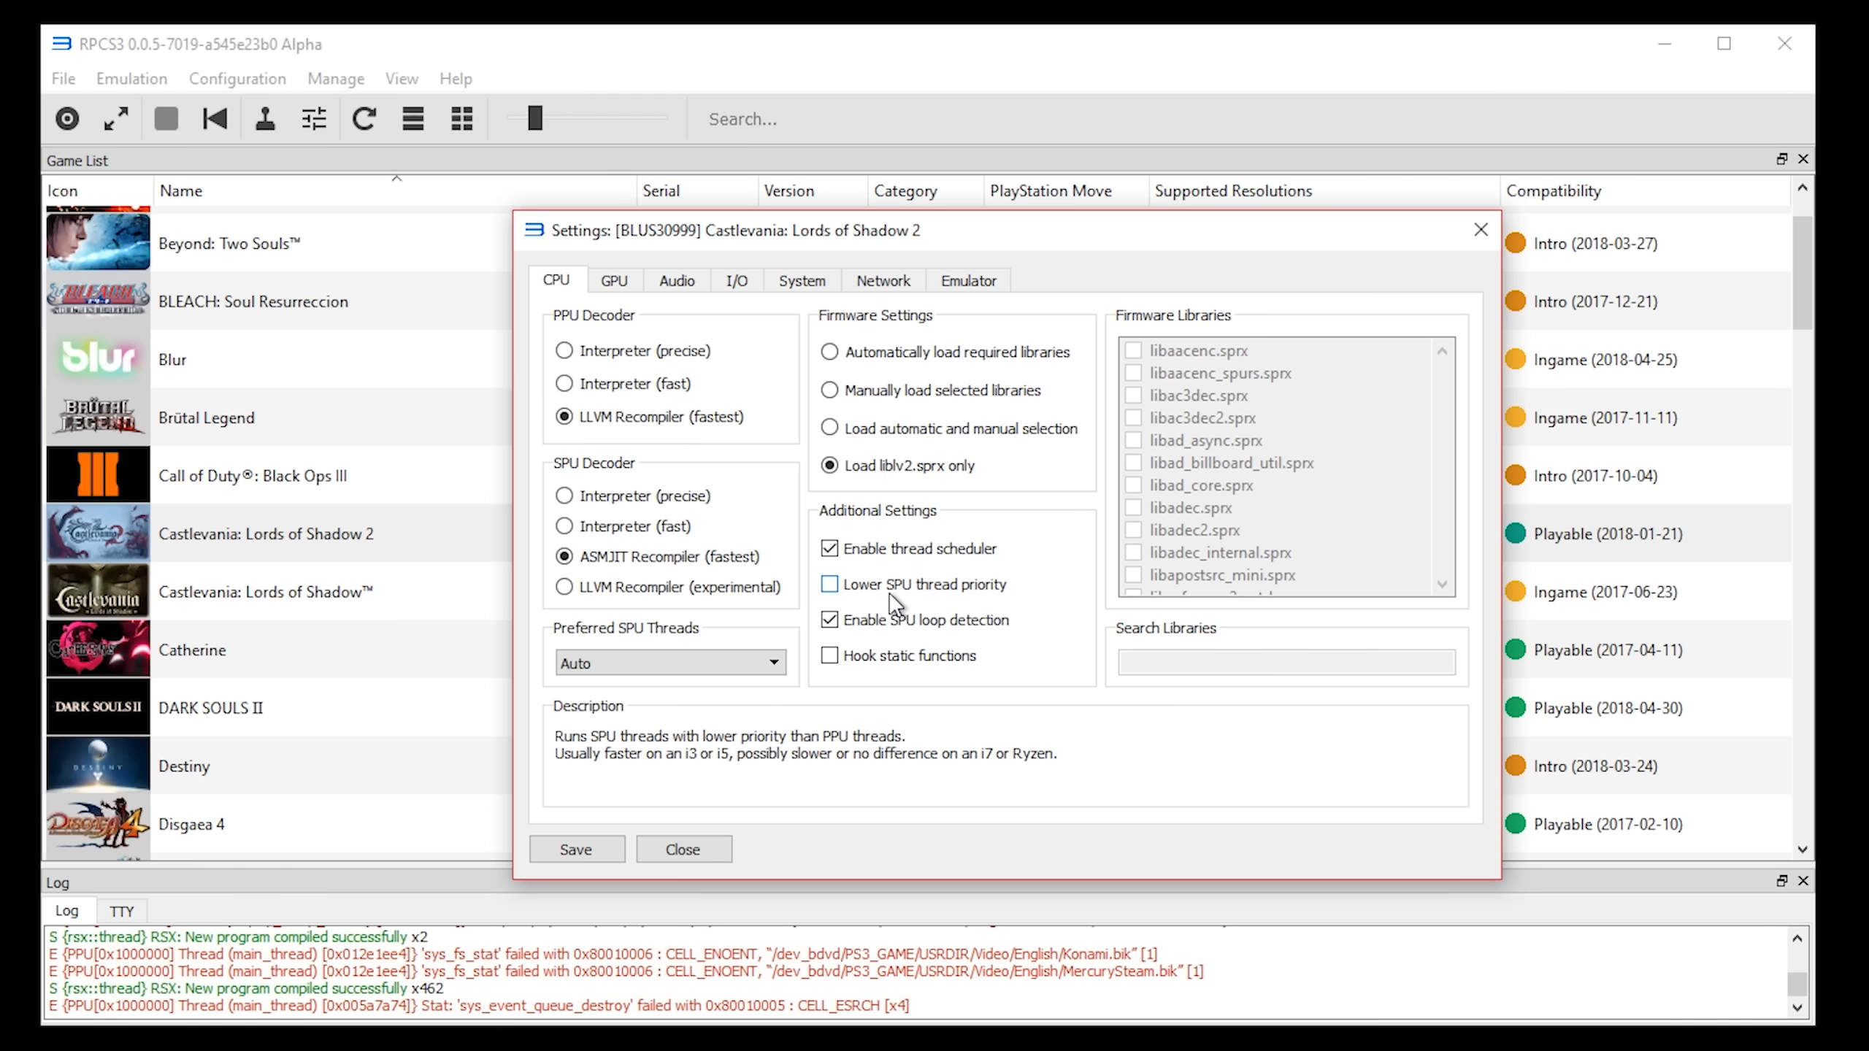
- Raise the game's GPU resolution scale to 301% (3852x2167) and leave its frame limit at Off
left_click(611, 280)
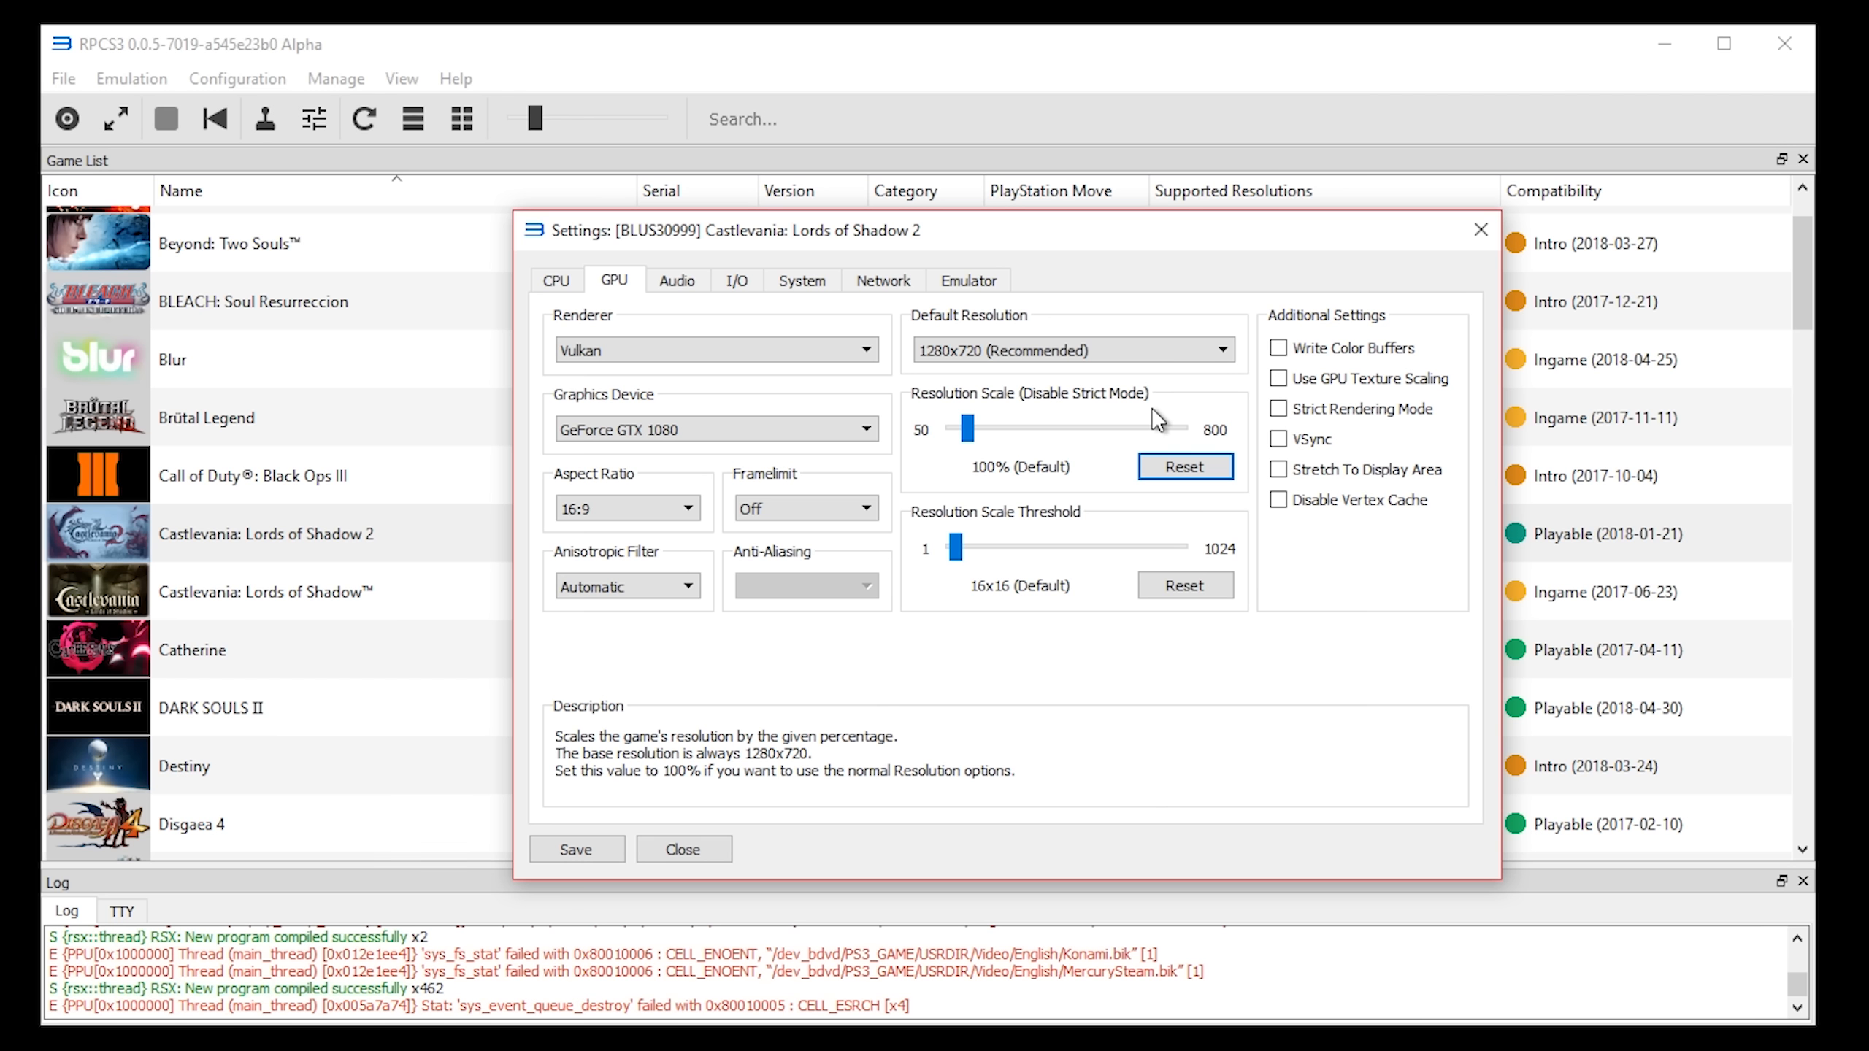
left_click_drag(966, 429, 1009, 432)
left_click_drag(1031, 429, 1031, 429)
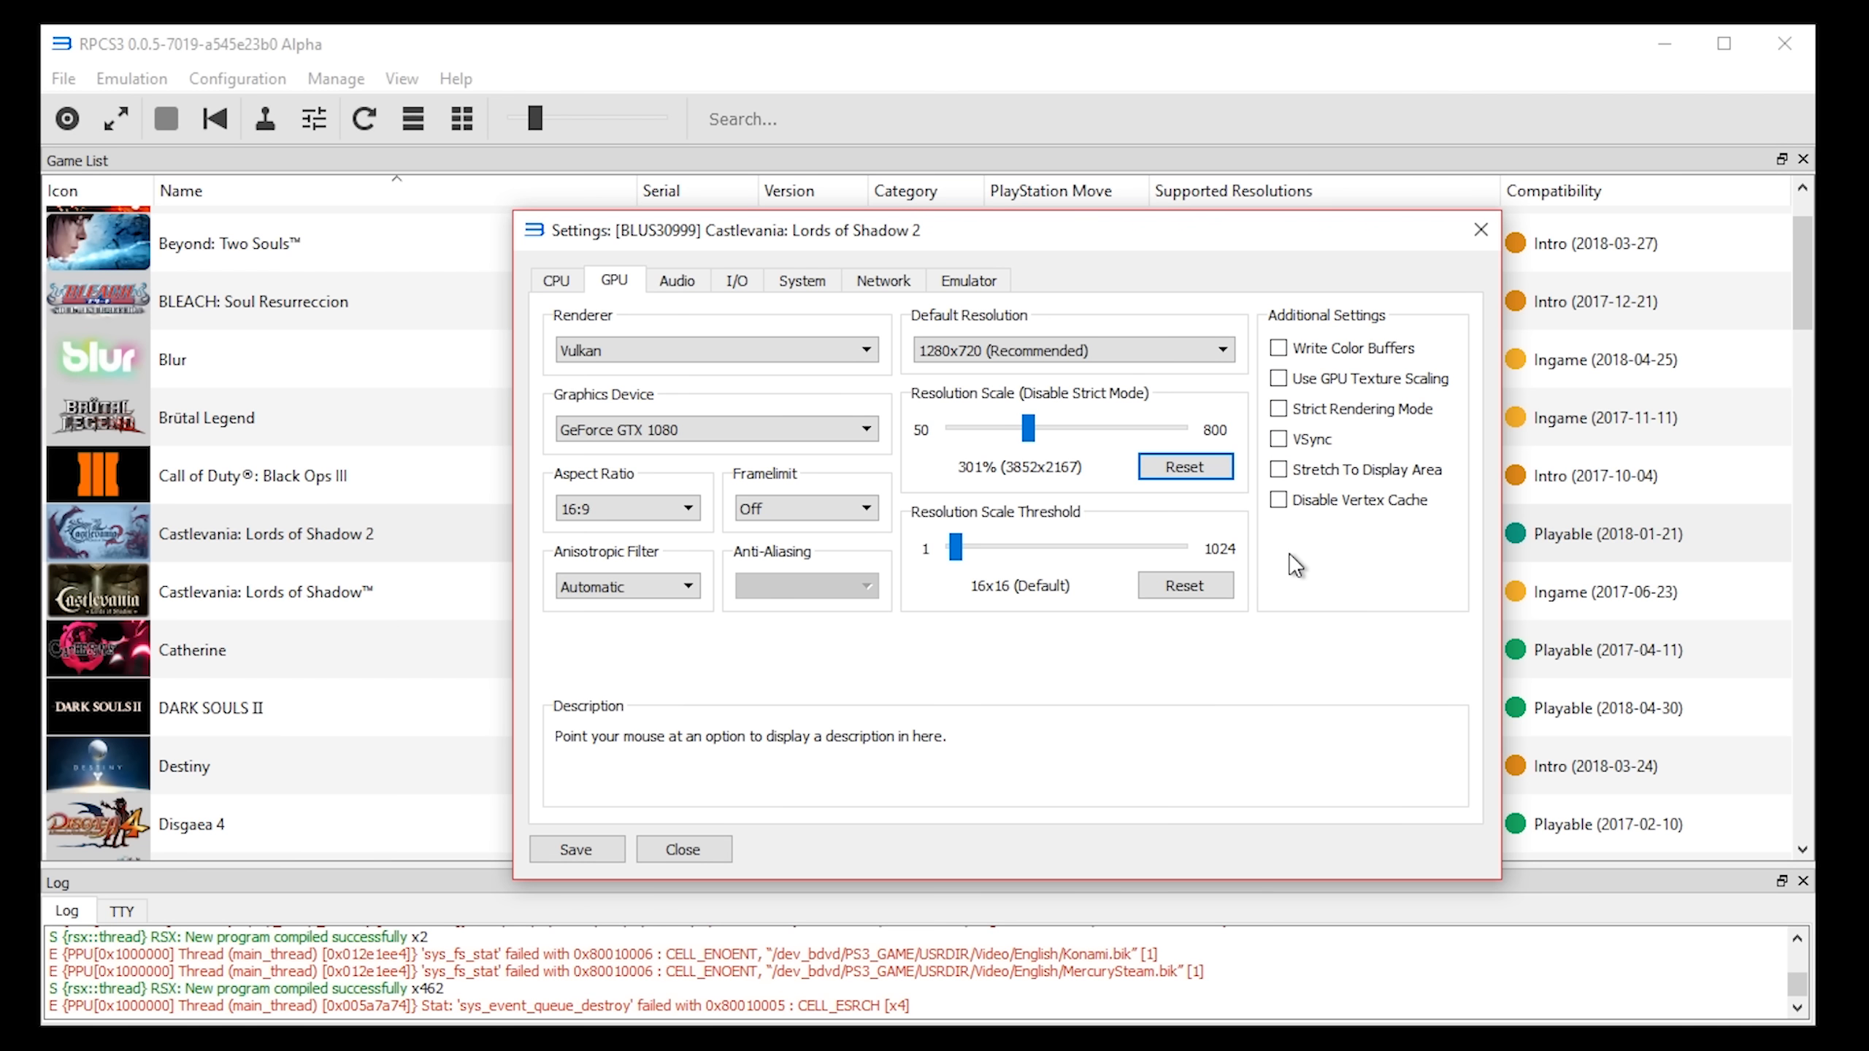
left_click(790, 506)
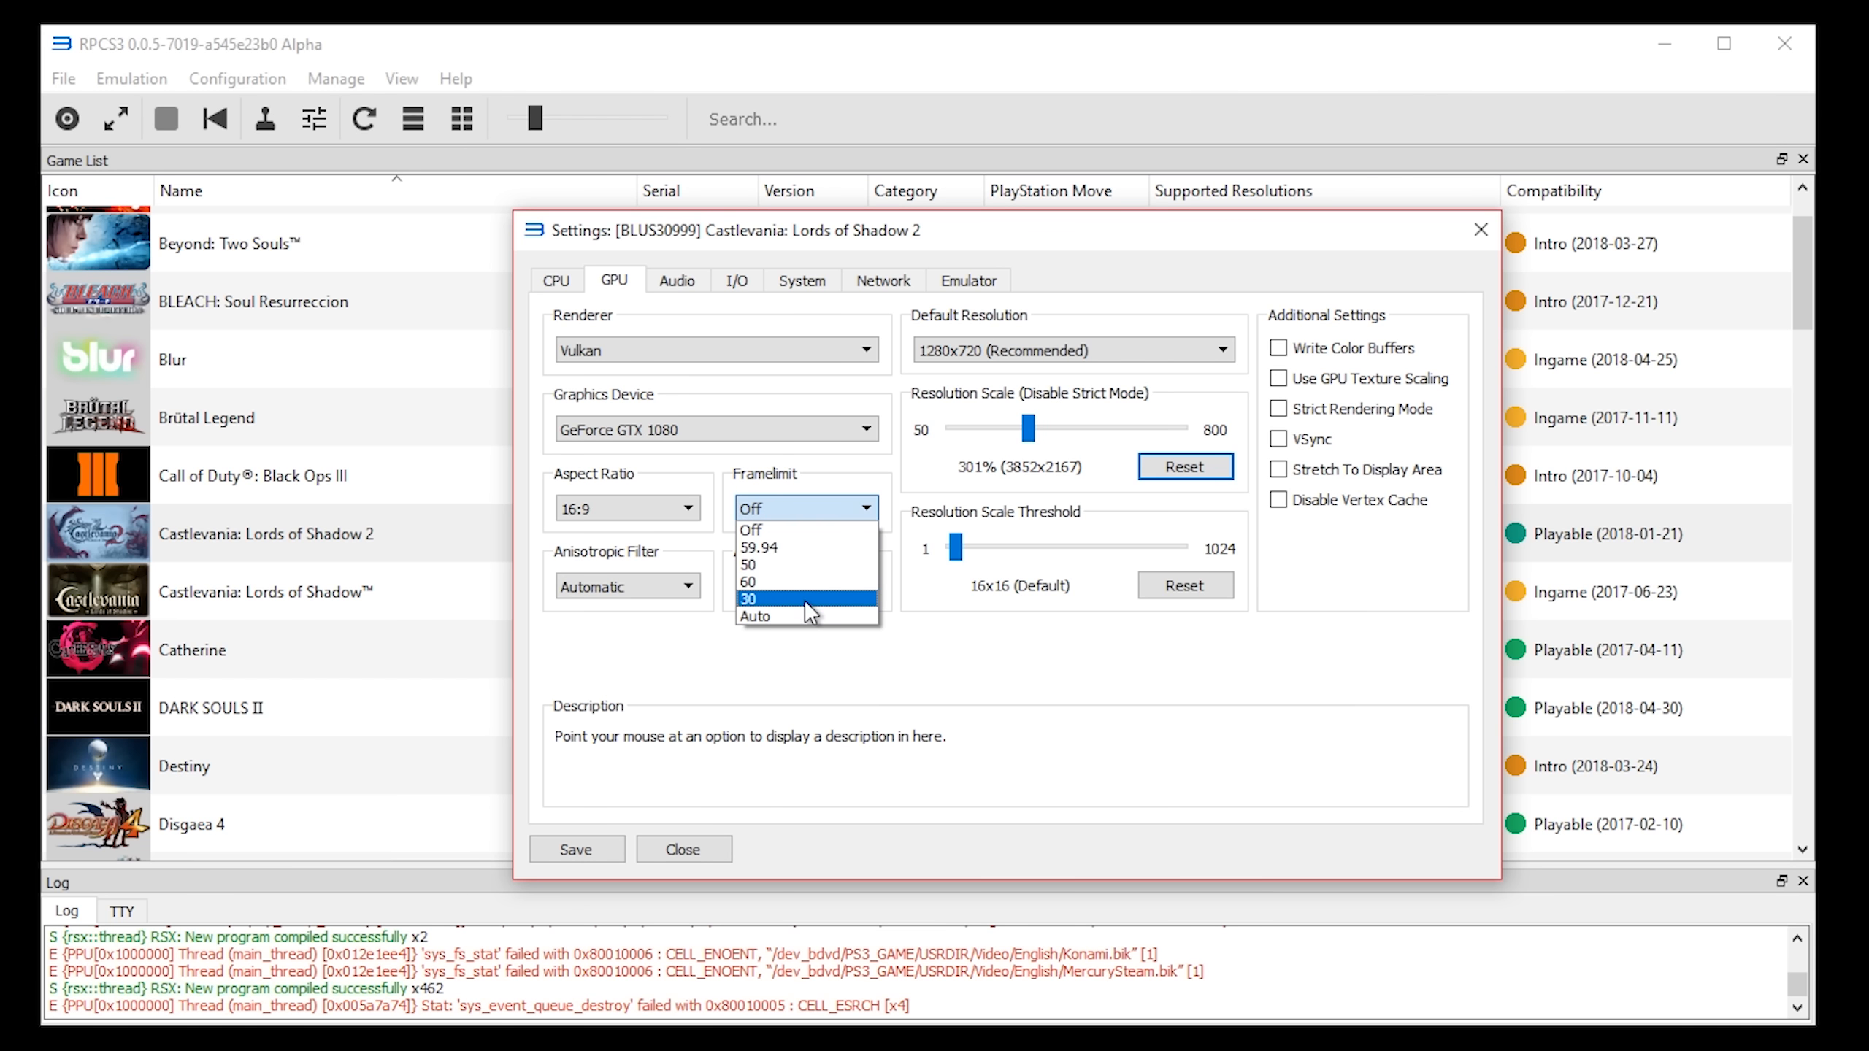
left_click(821, 509)
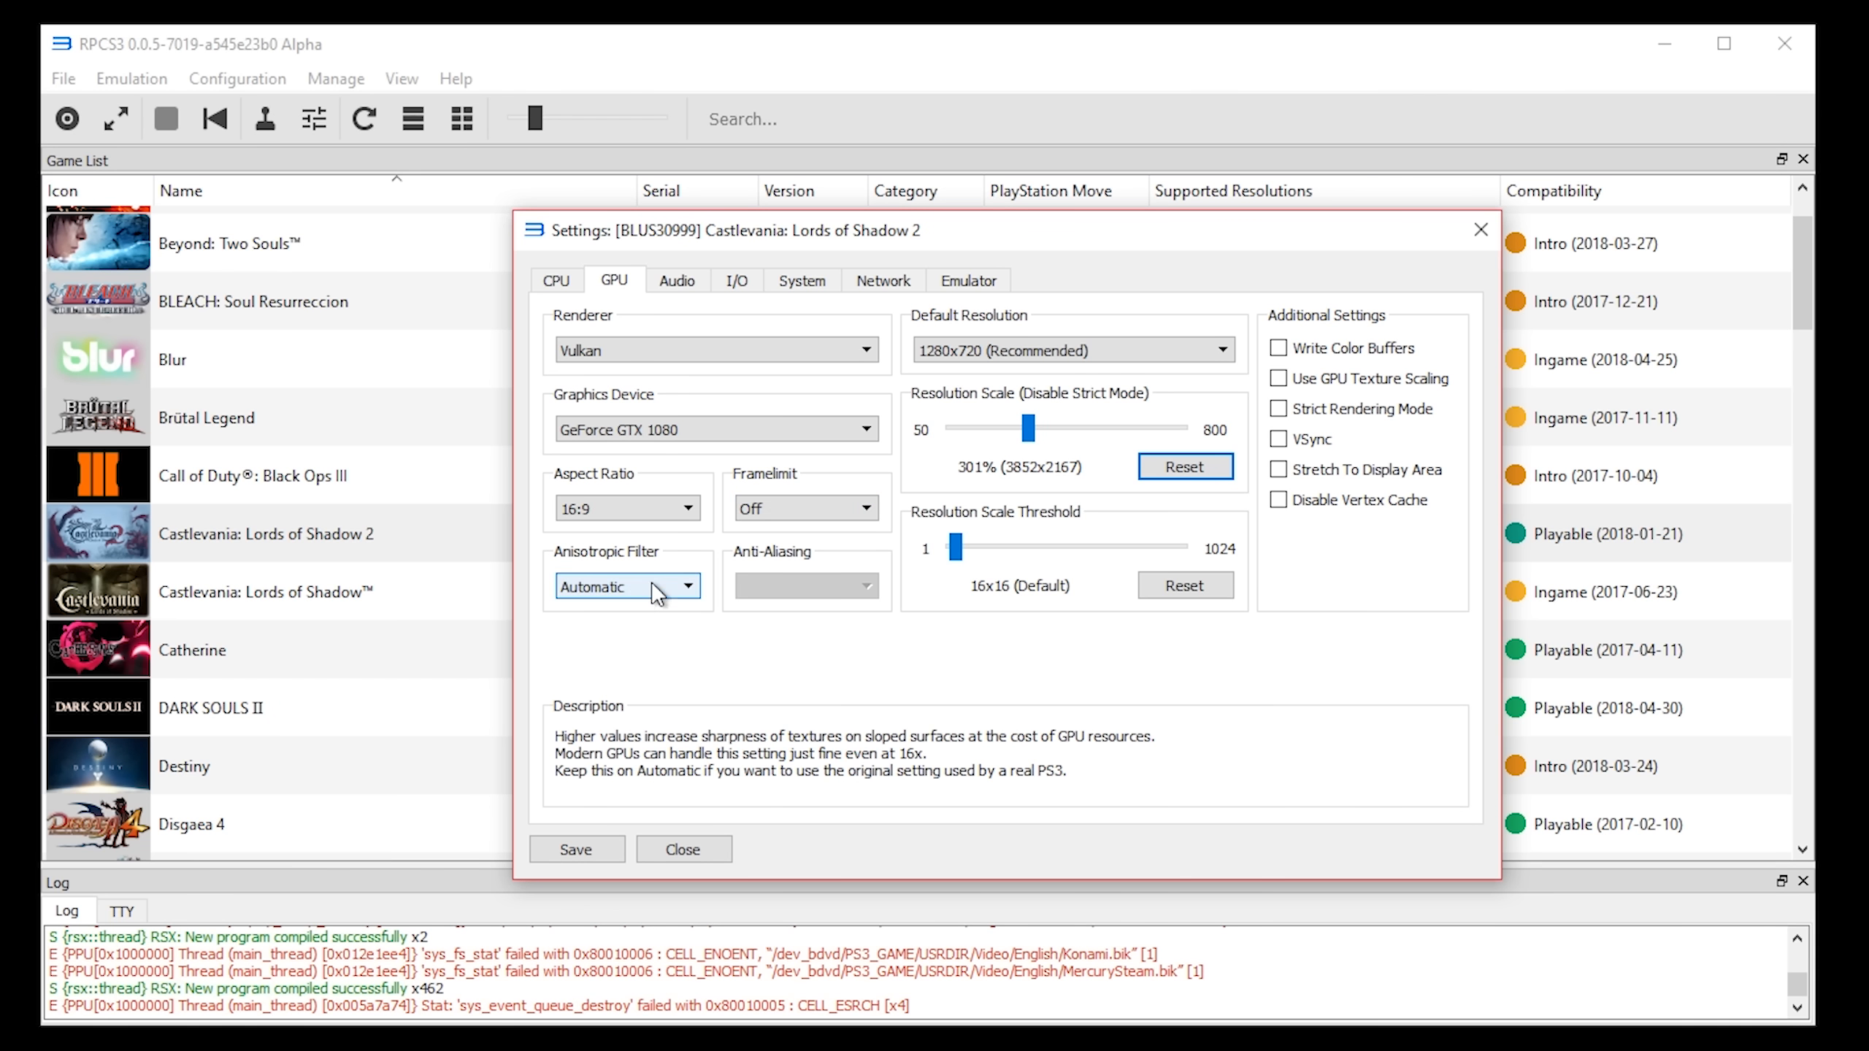
- Keep the game's anisotropic filter at Automatic, check its audio, I/O, system and emulator settings, and save the custom configuration
left_click(664, 593)
left_click(662, 605)
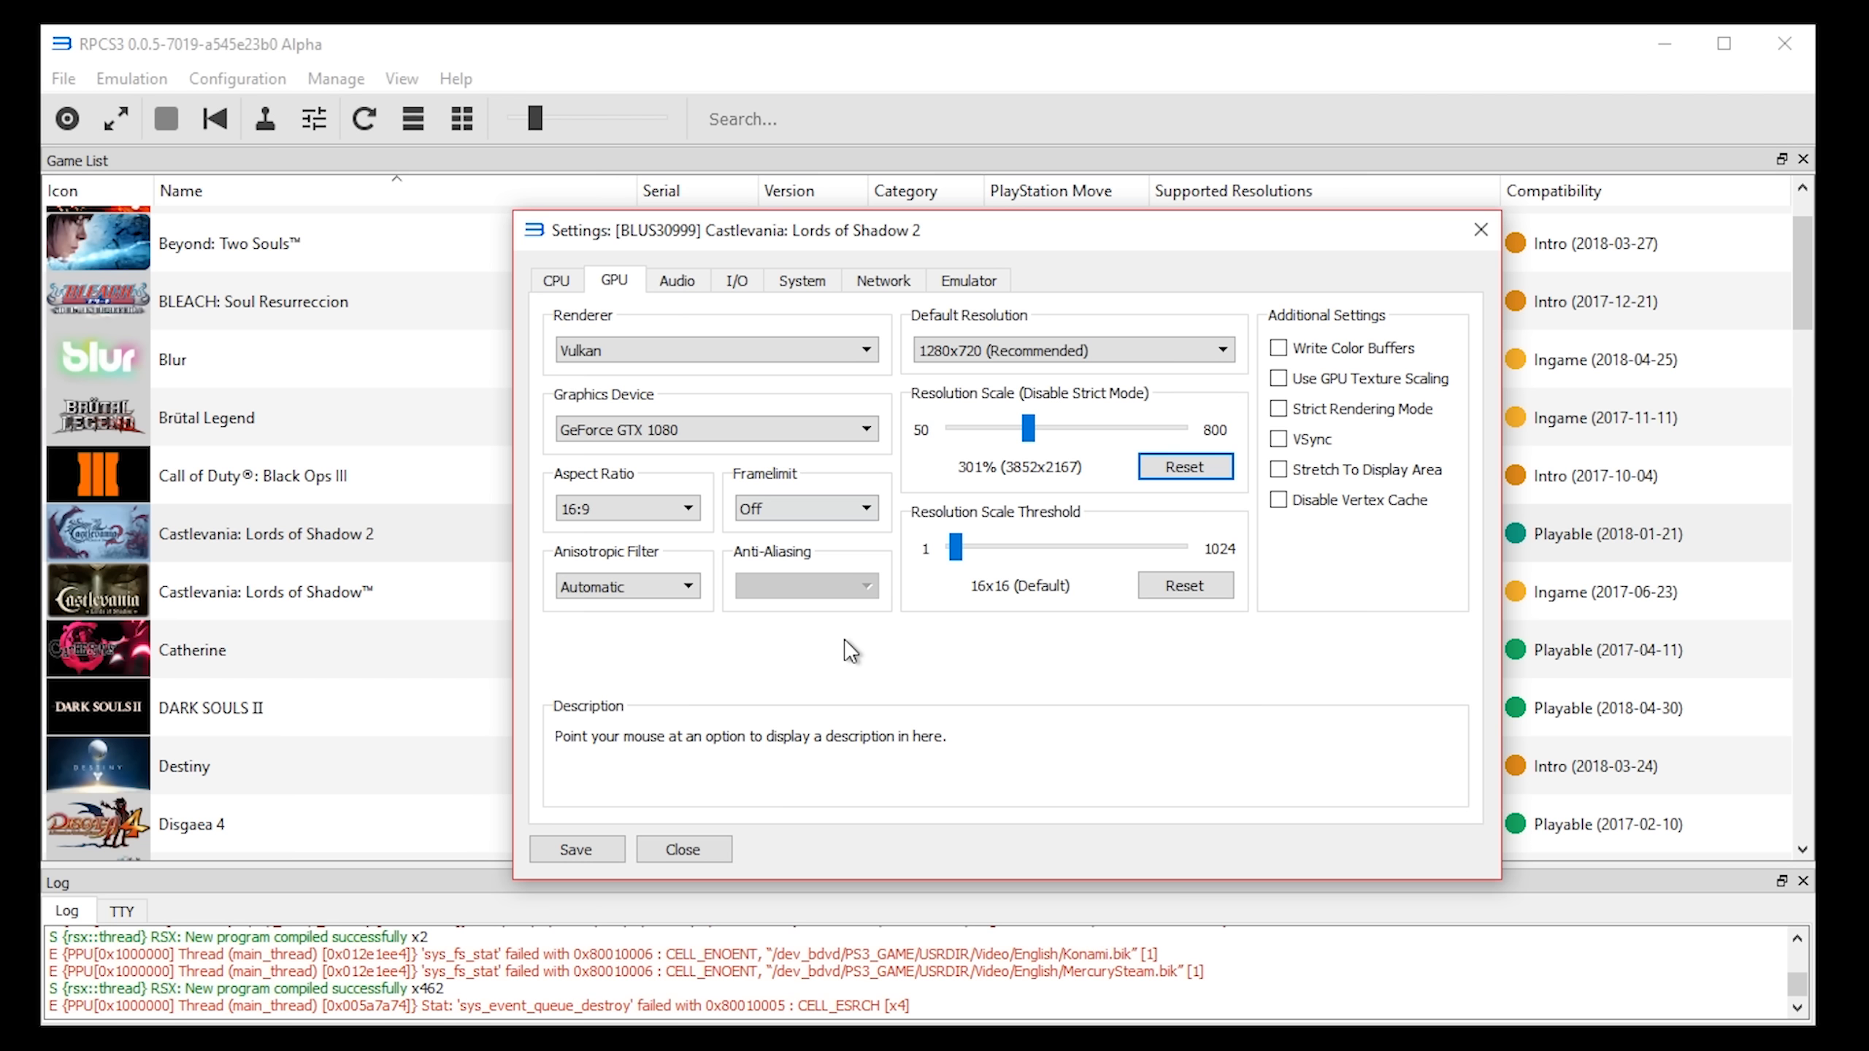
left_click(678, 281)
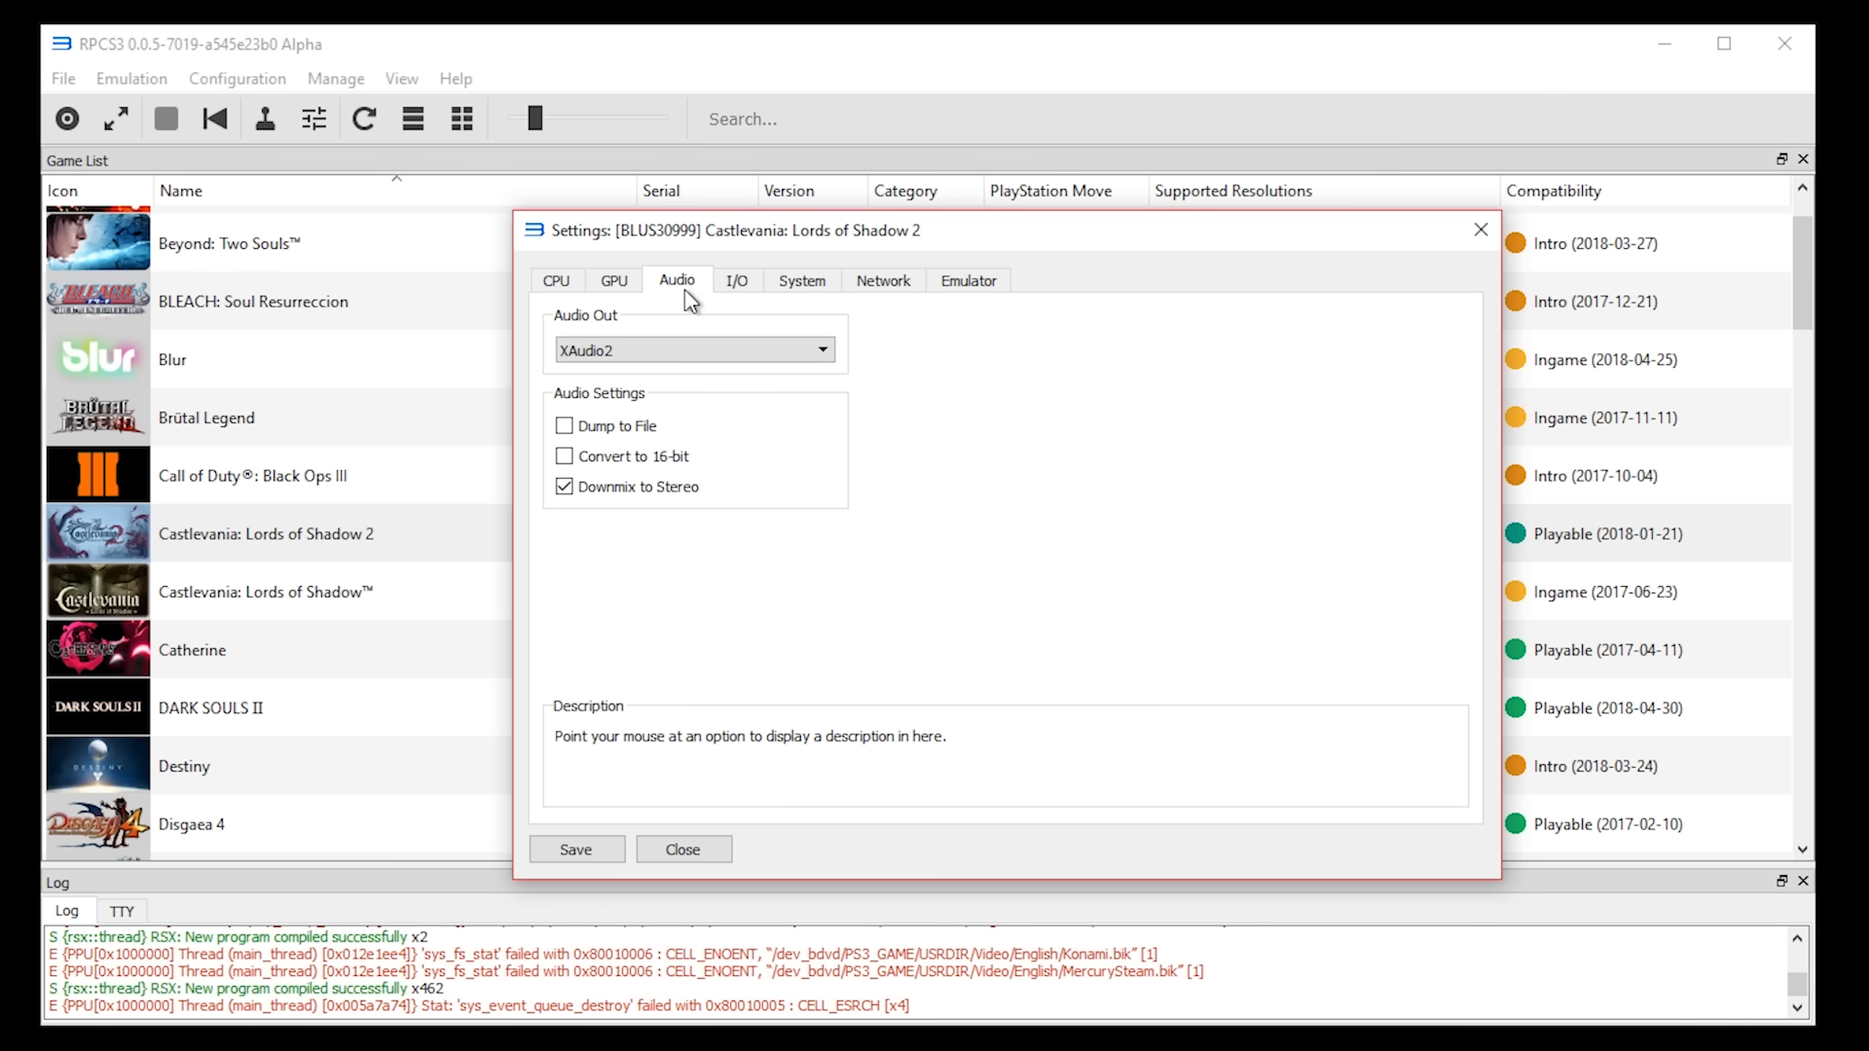
left_click(732, 284)
left_click(803, 280)
left_click(966, 281)
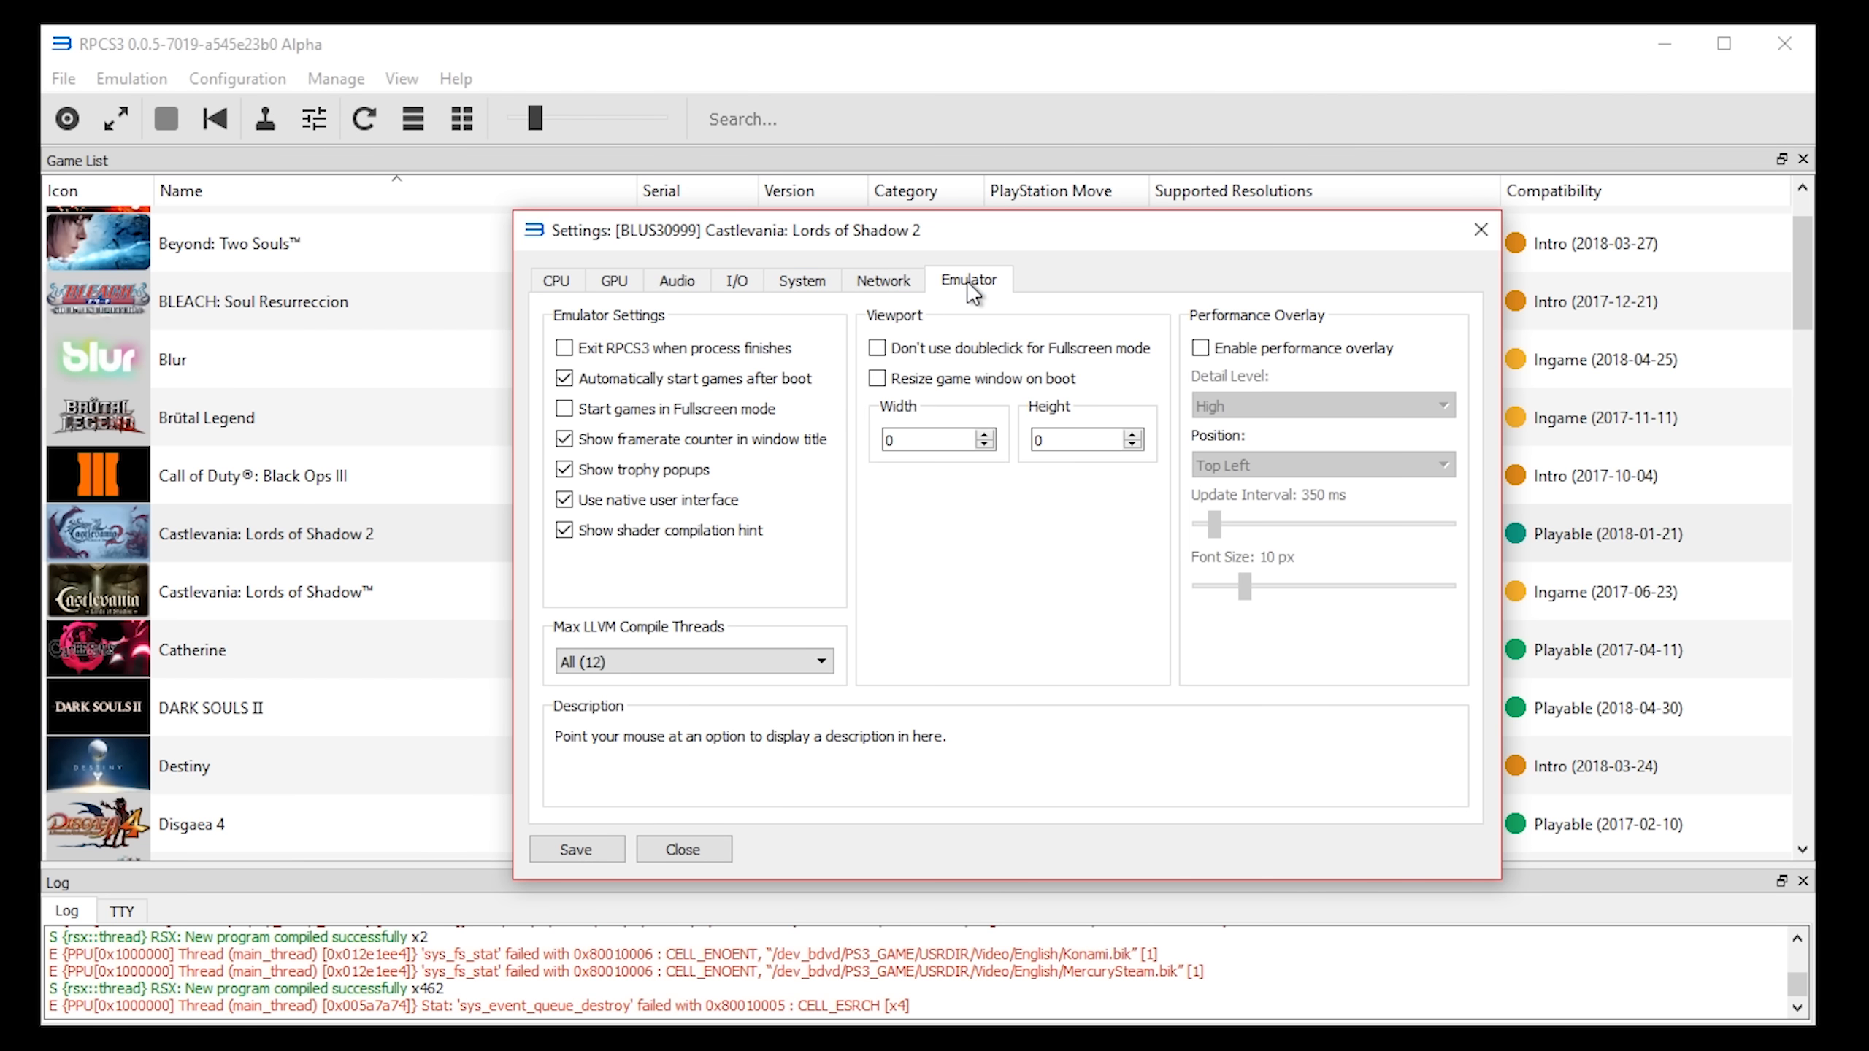
left_click(617, 281)
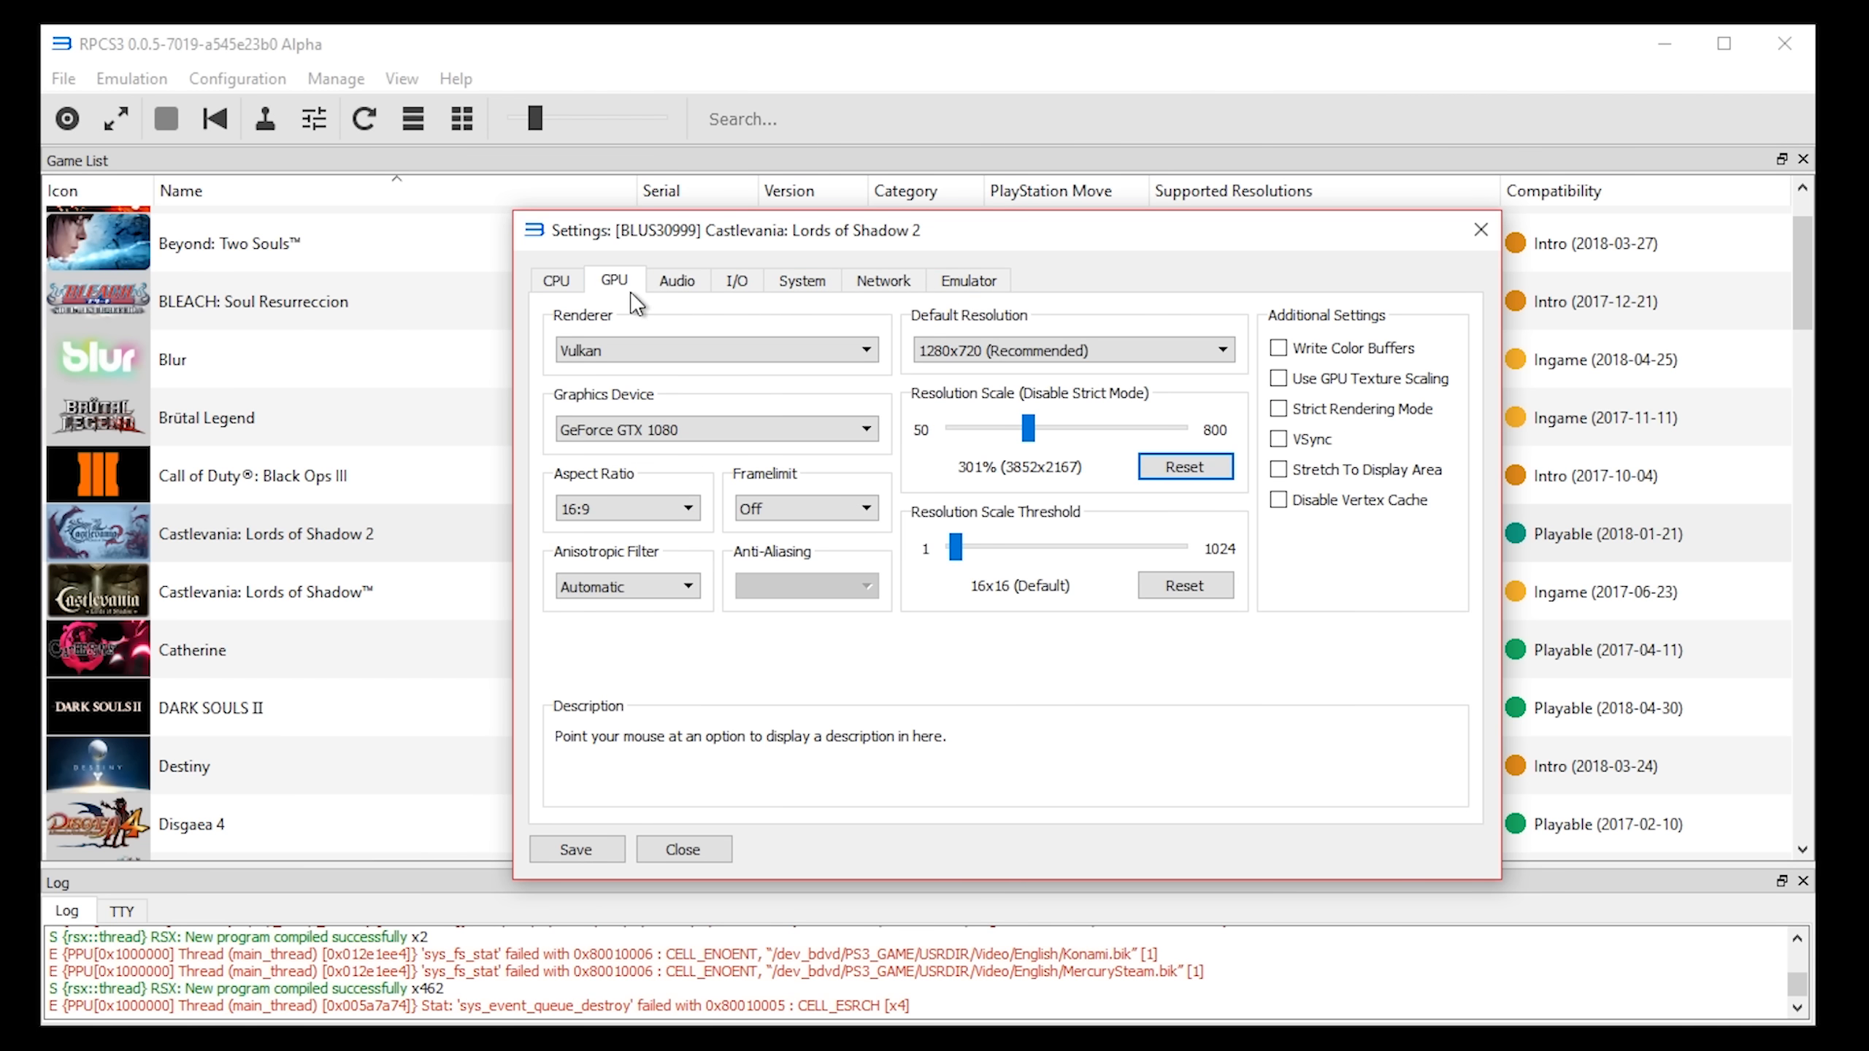
left_click(576, 849)
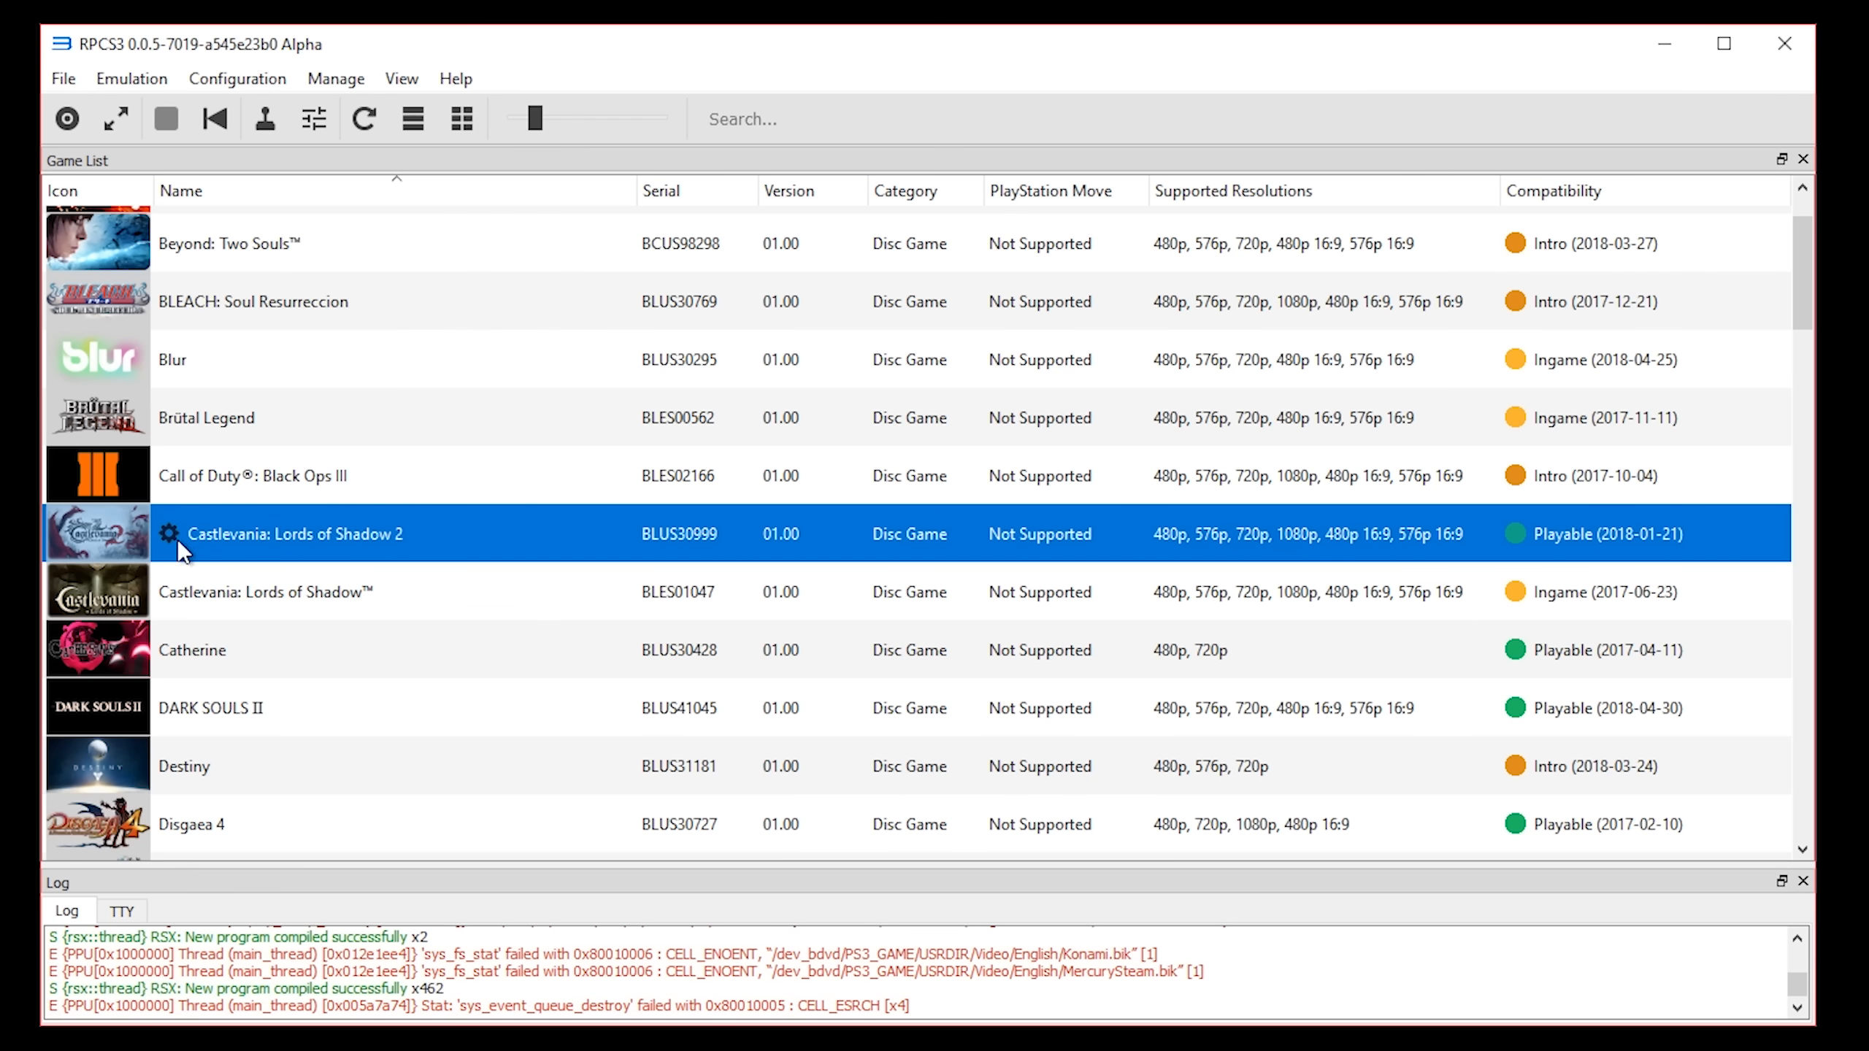
left_click(209, 578)
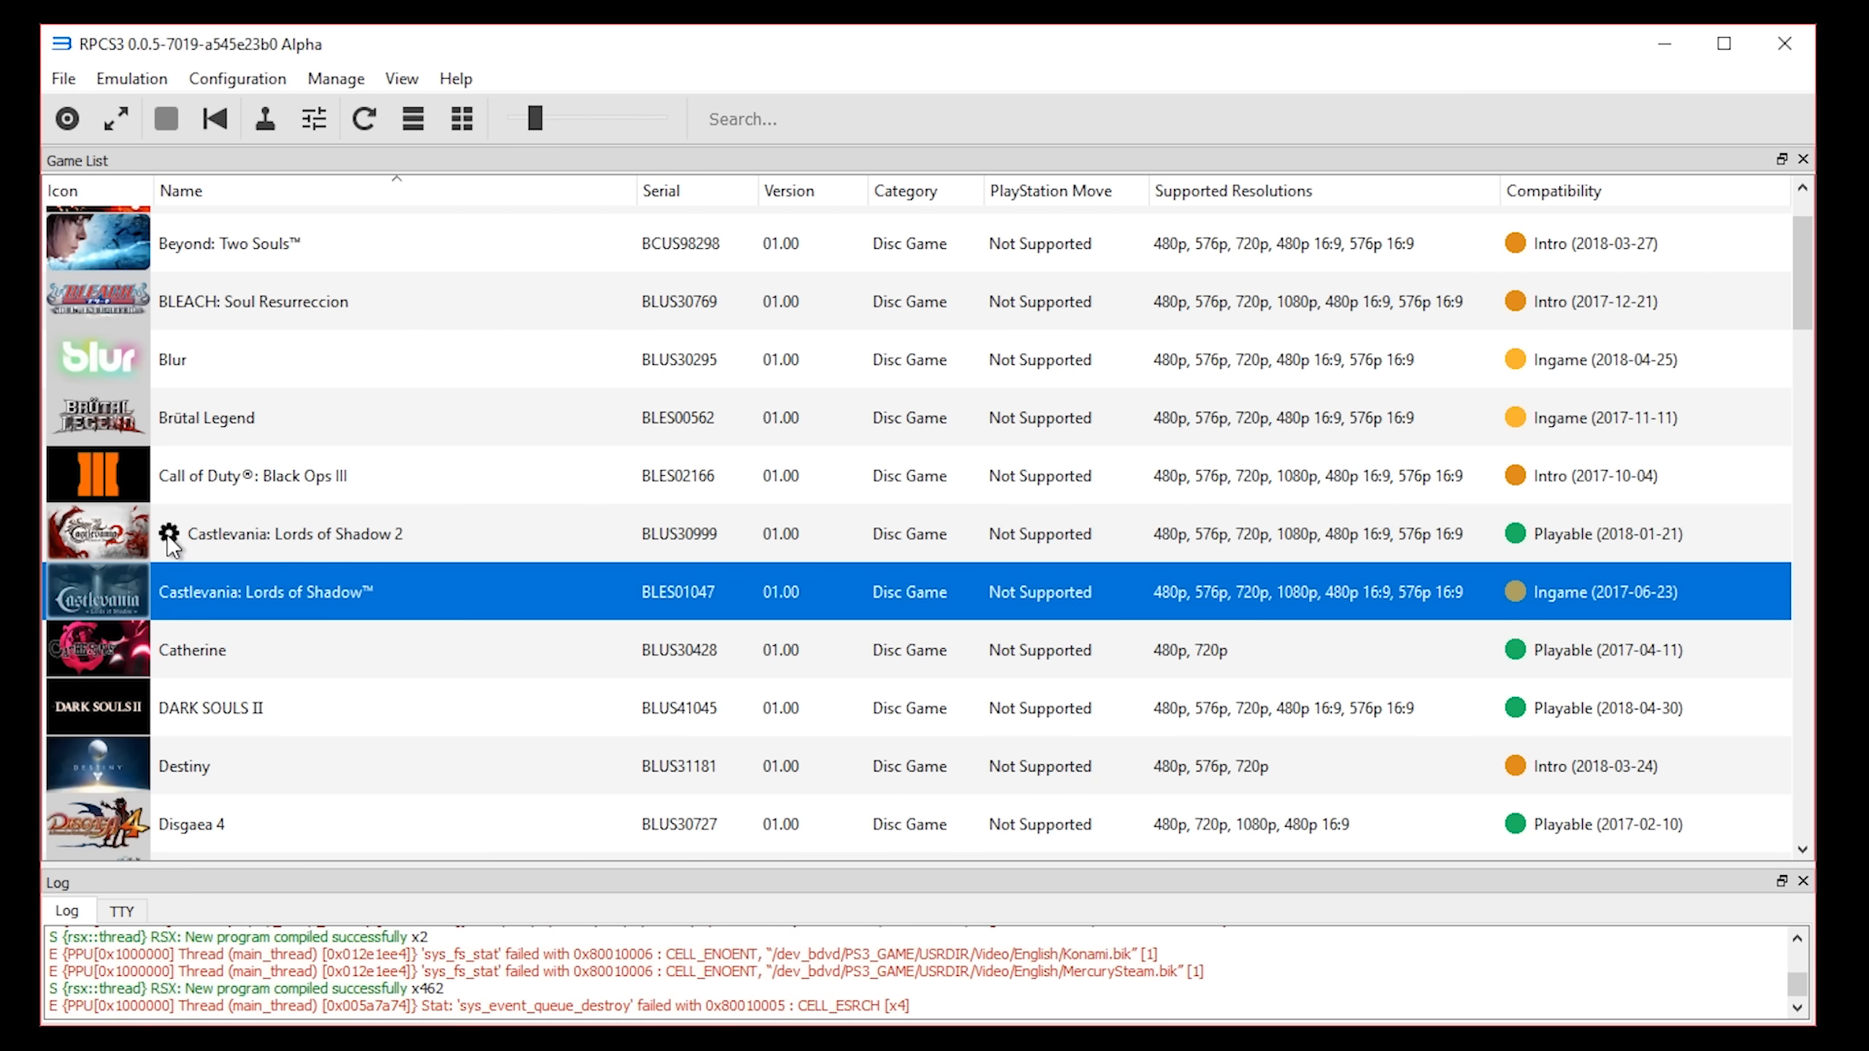
left_click(247, 533)
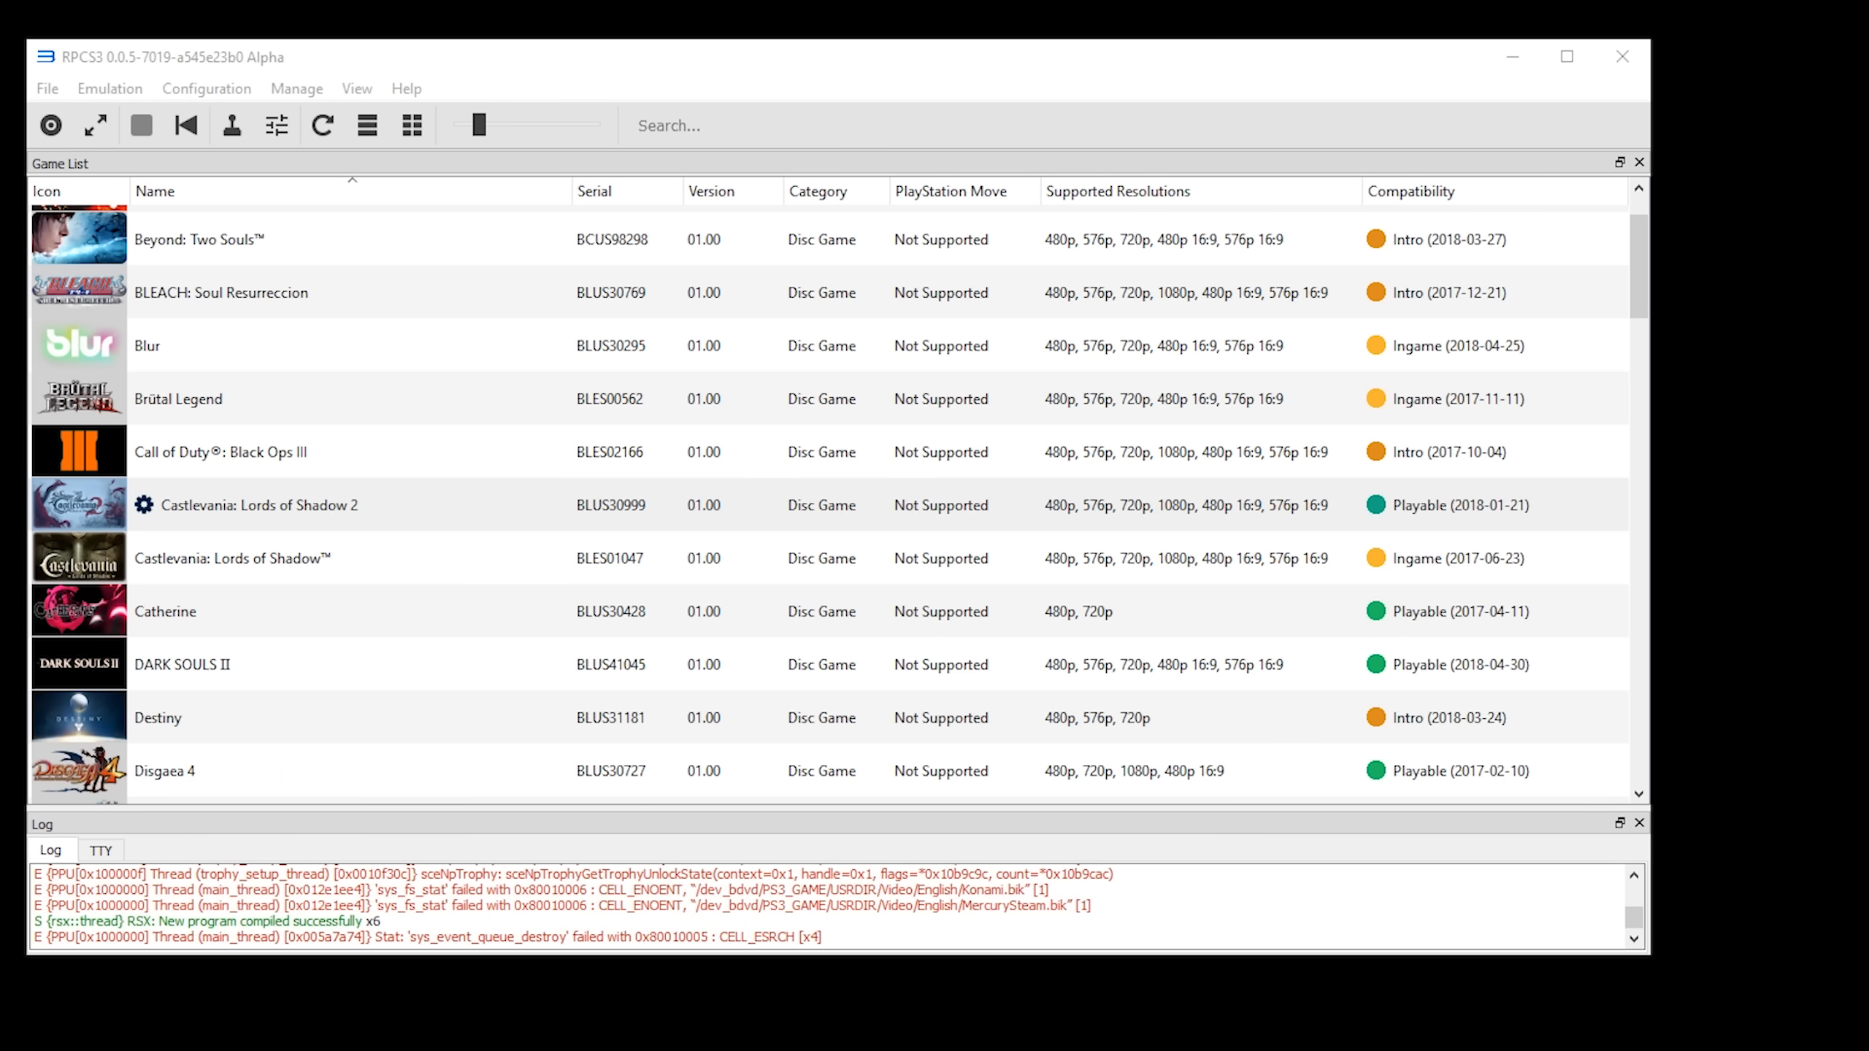
- Open the PKG Games folder from the desktop and place its window so it only partly covers the game list
left_click_drag(1585, 250, 1762, 346)
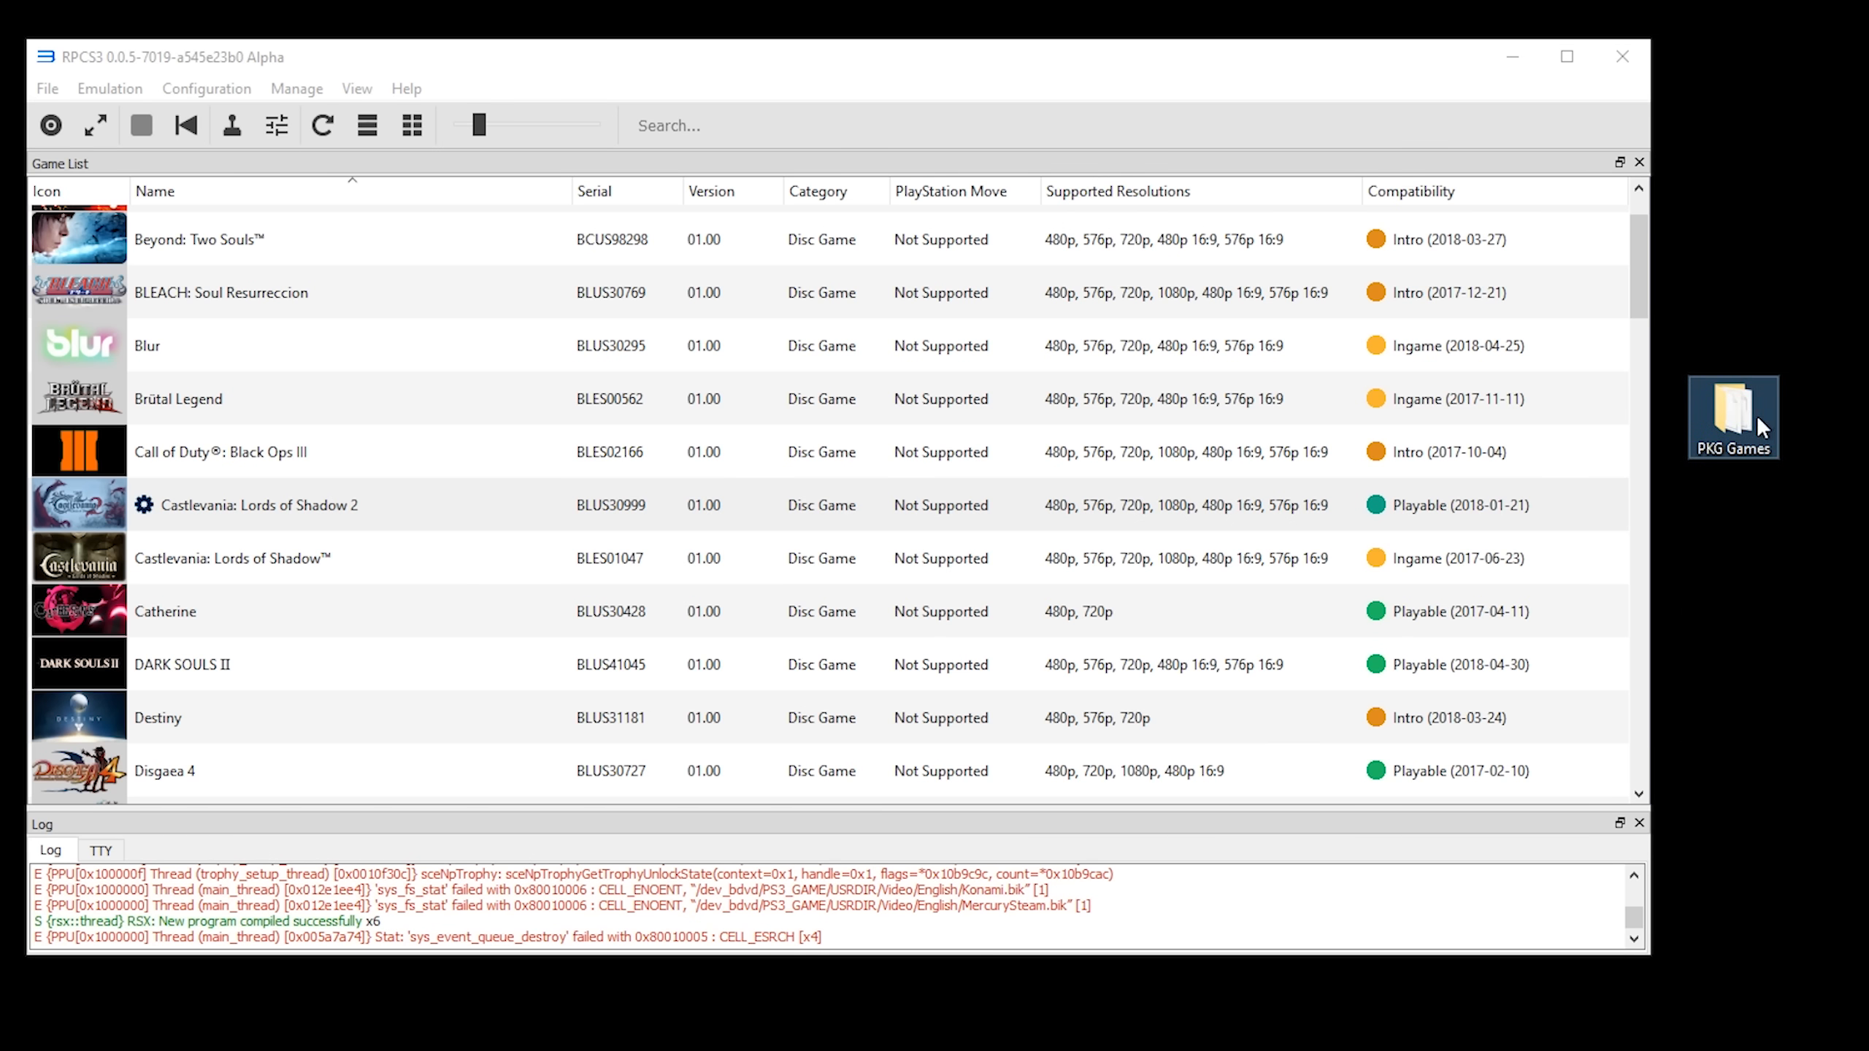
double_click(1735, 420)
left_click_drag(500, 110, 1619, 92)
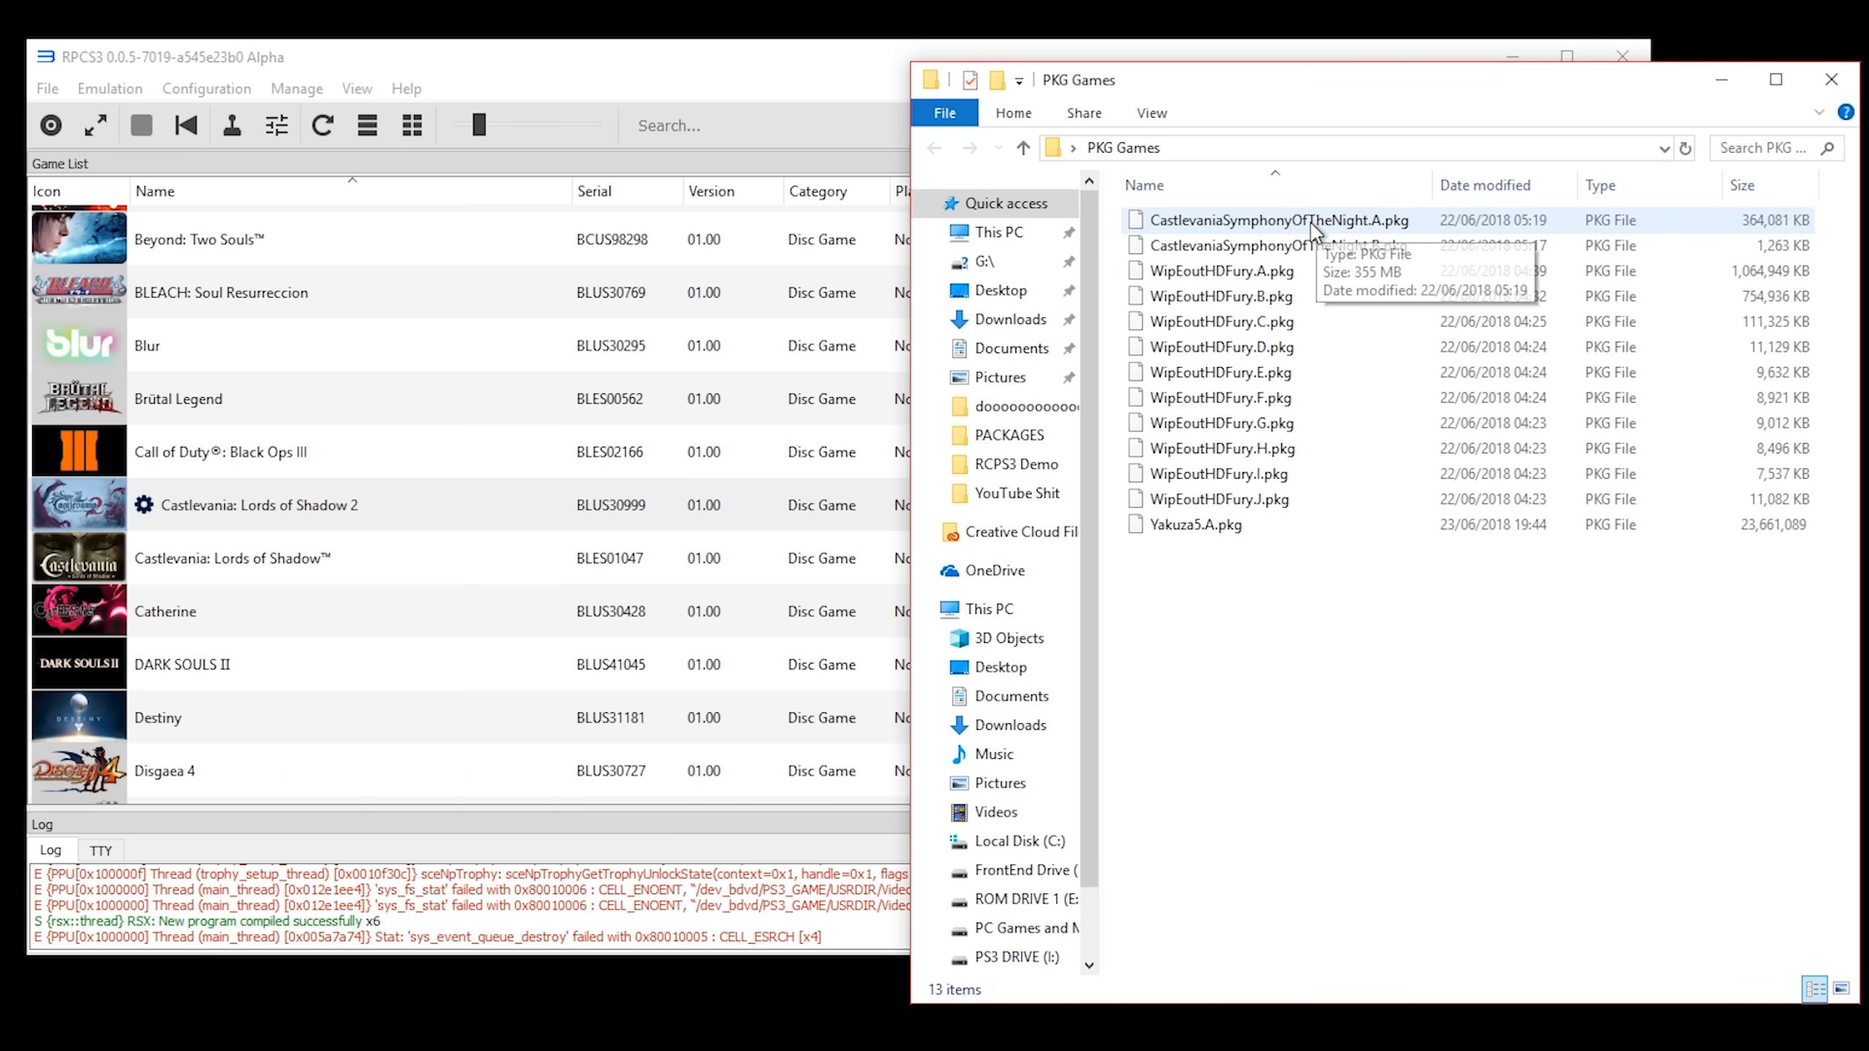
- Install the package CastlevaniaSymphonyOfTheNight.A.pkg from the PKG Games folder into RPCS3 and dismiss the completion notice
left_click_drag(1289, 230, 601, 390)
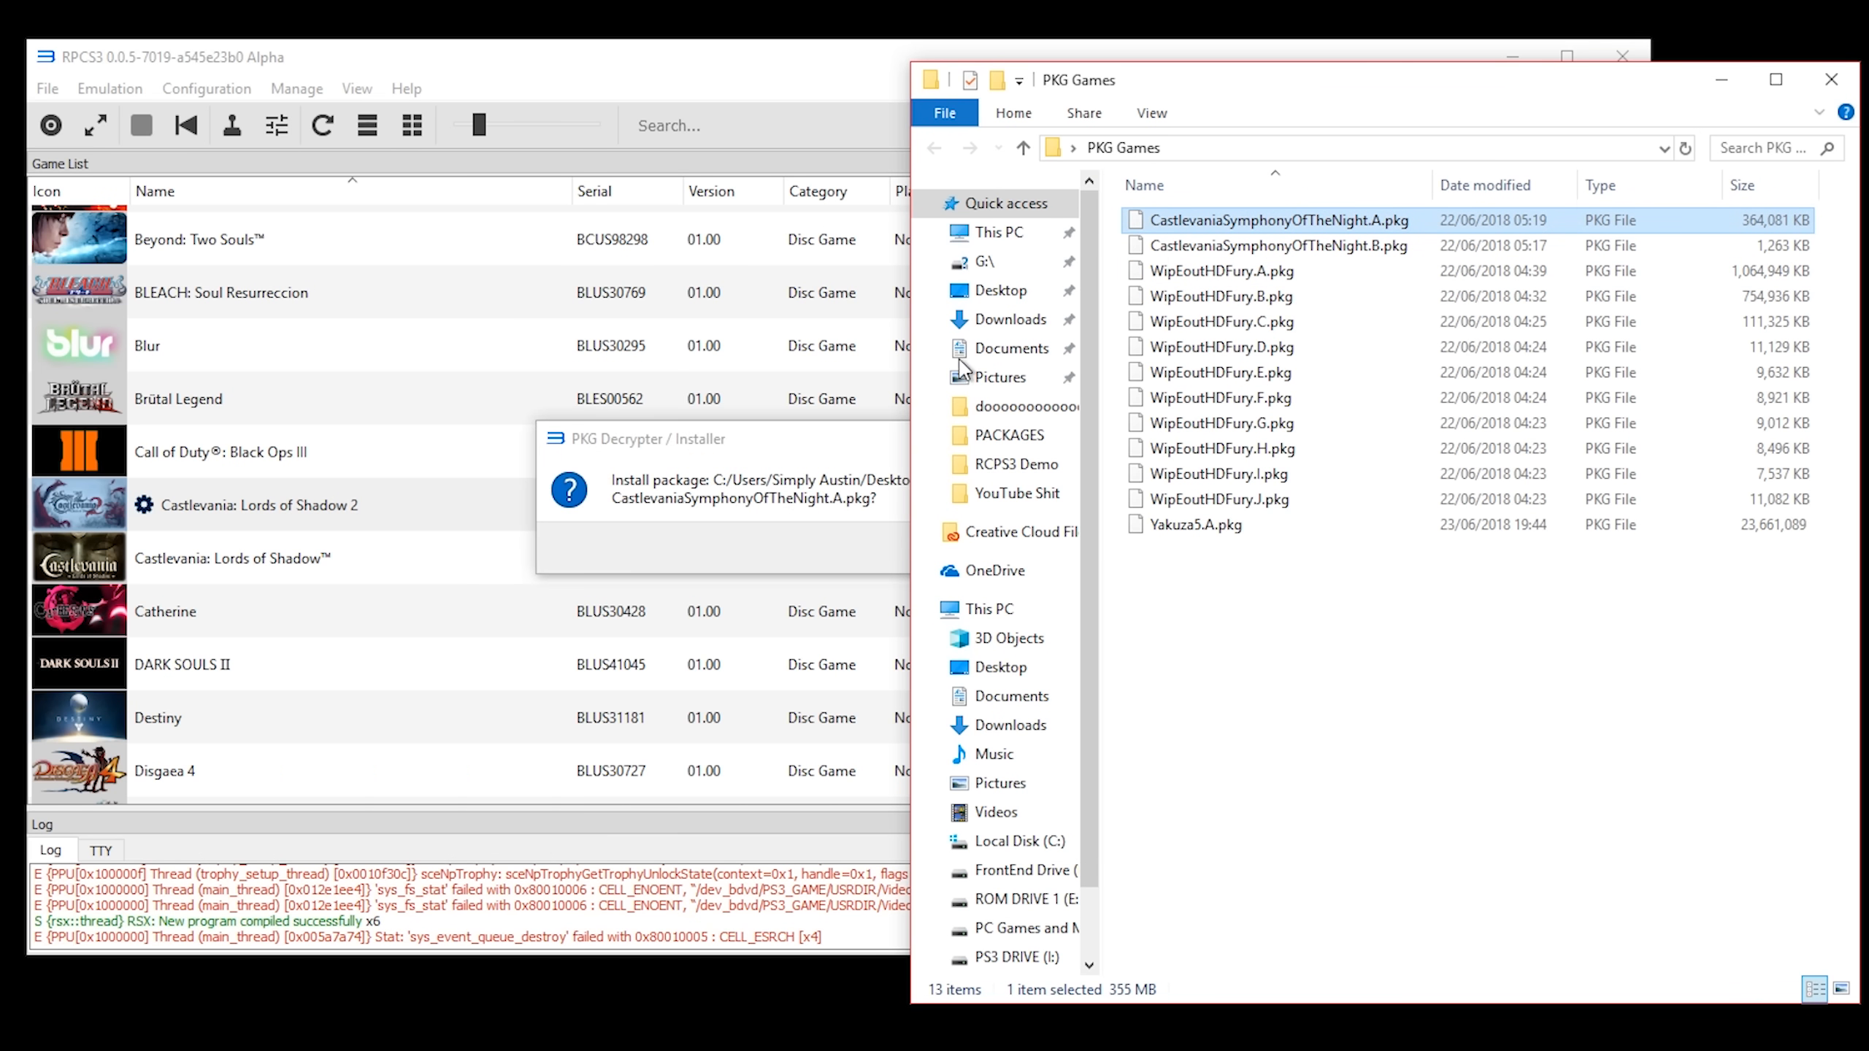
left_click(769, 439)
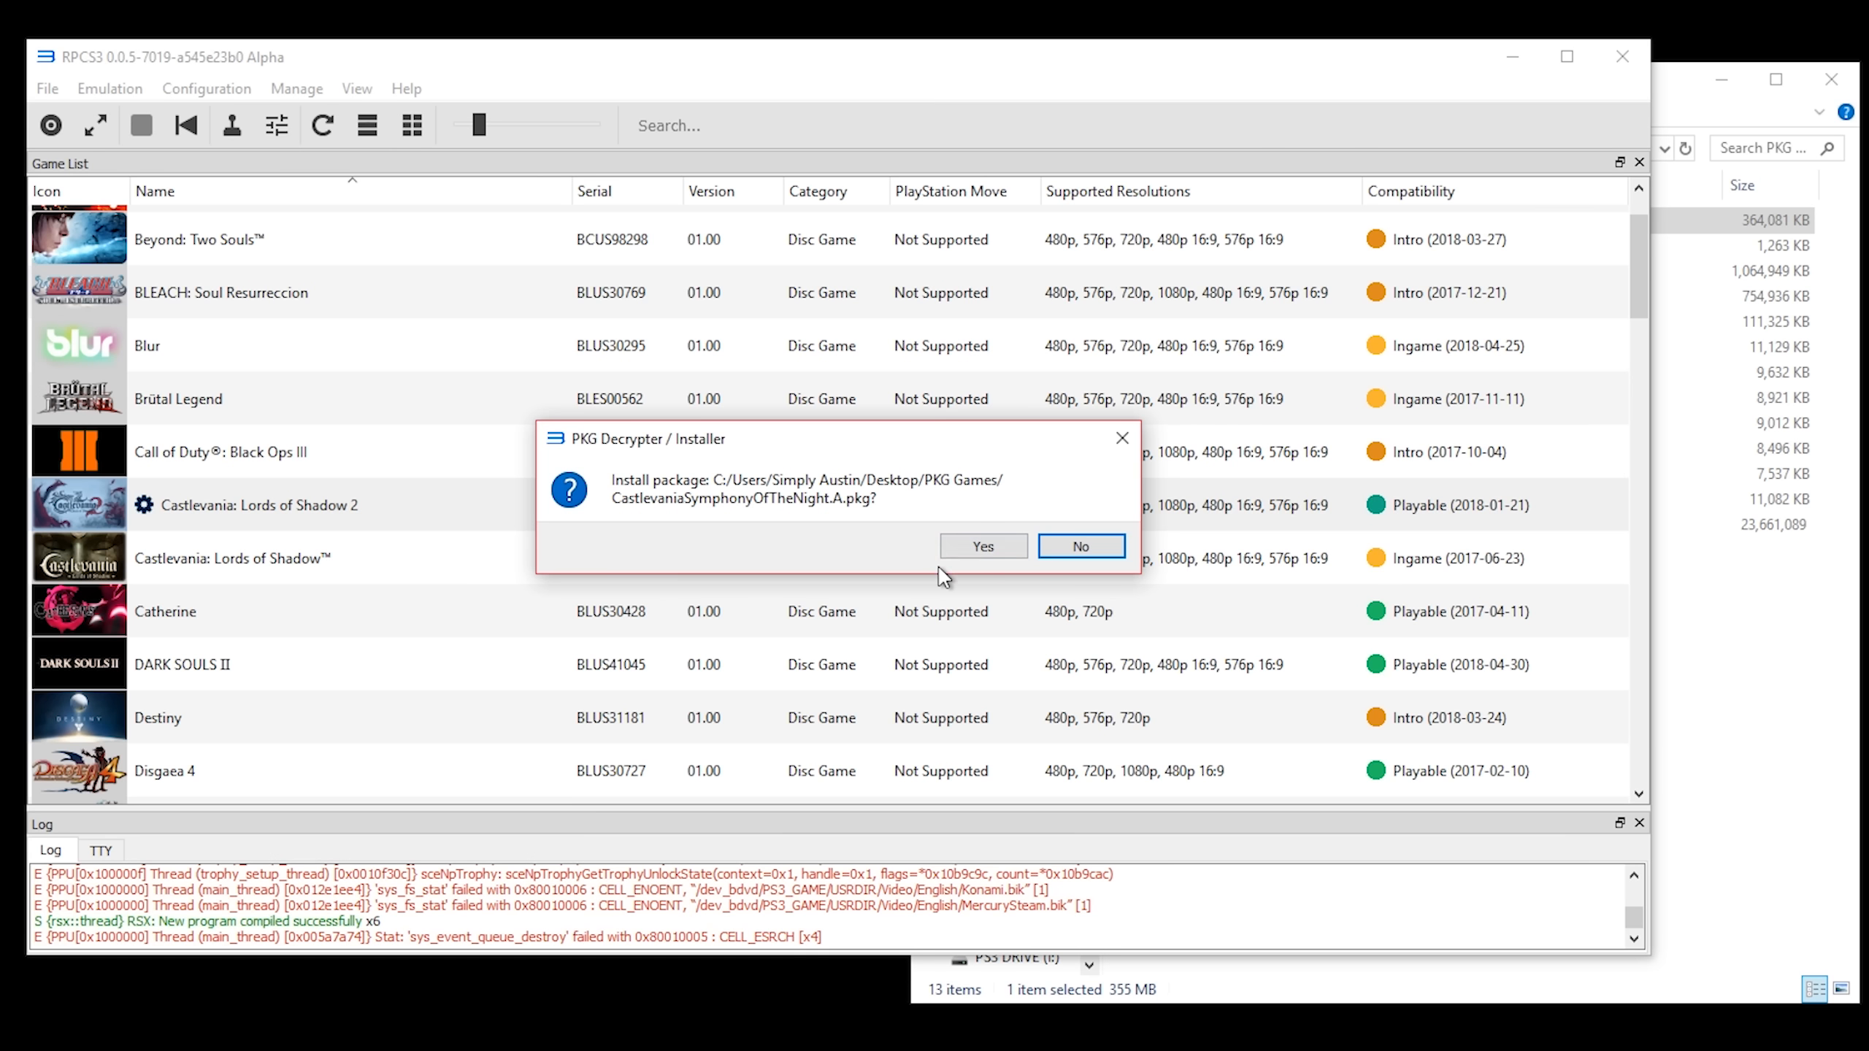
left_click(990, 546)
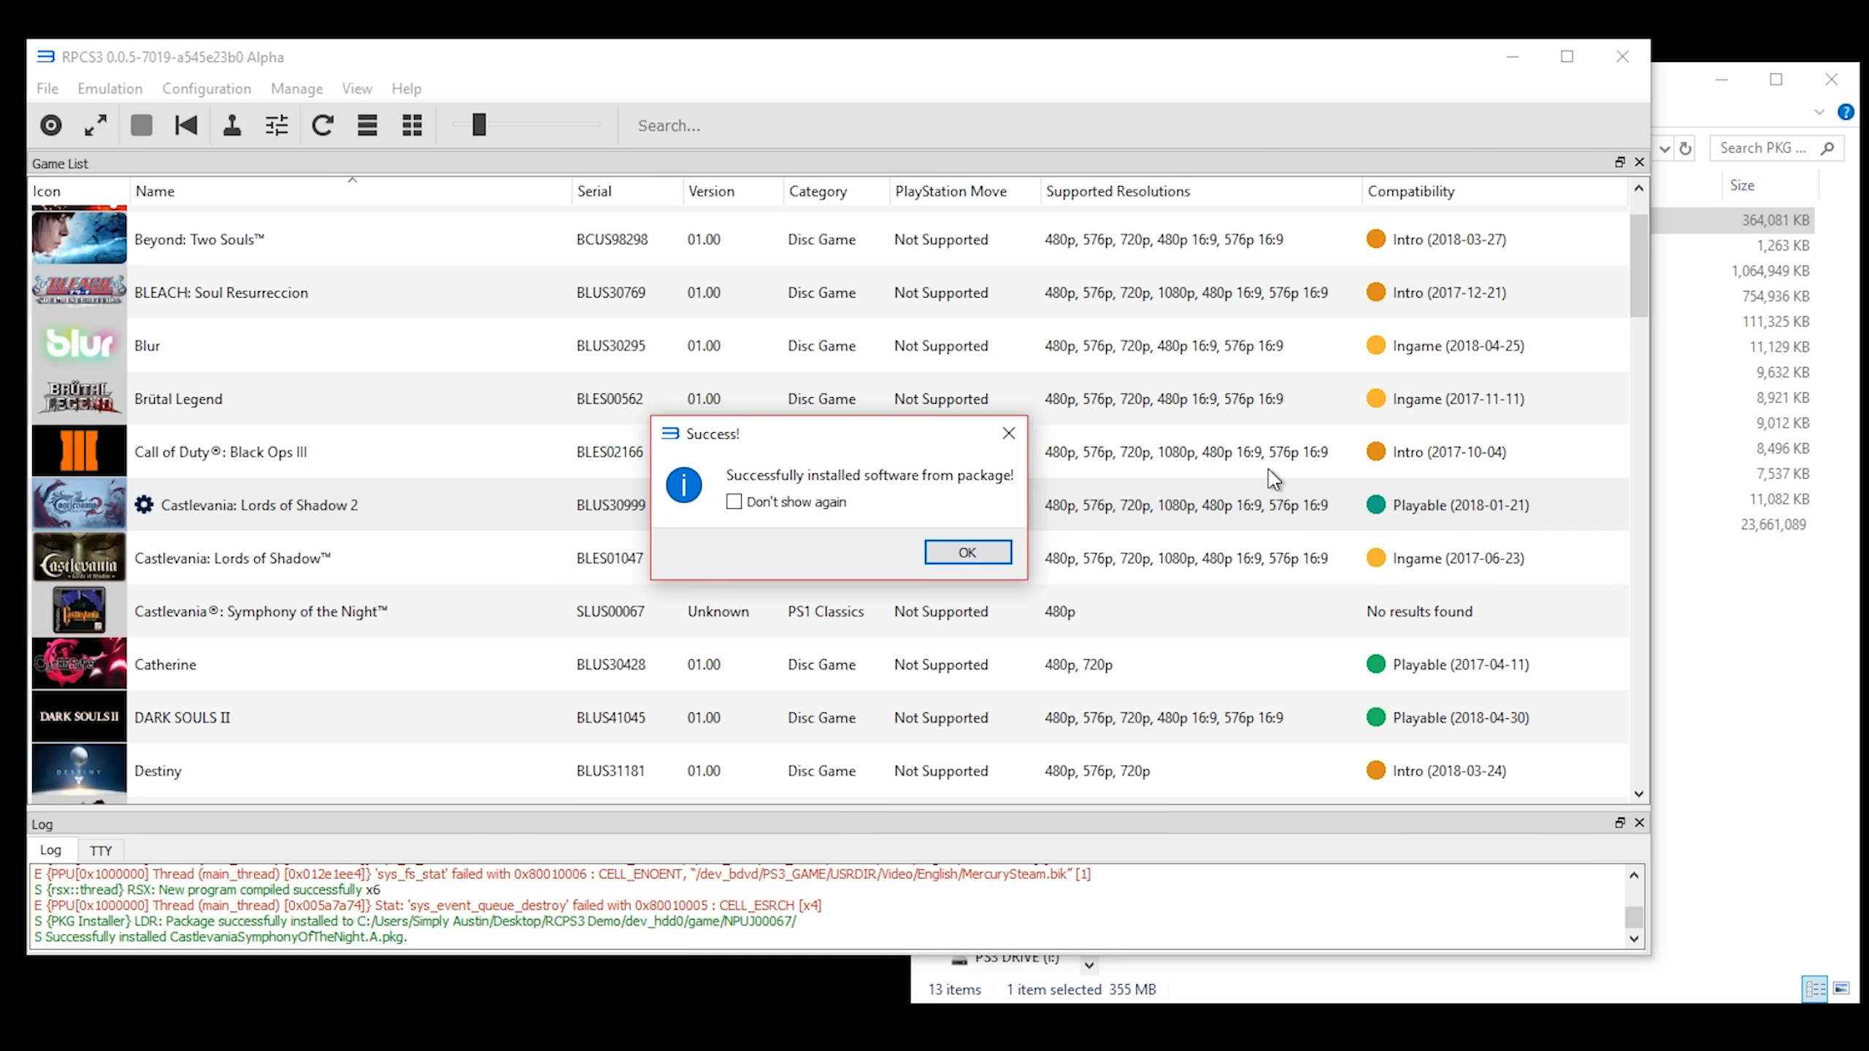
left_click(983, 558)
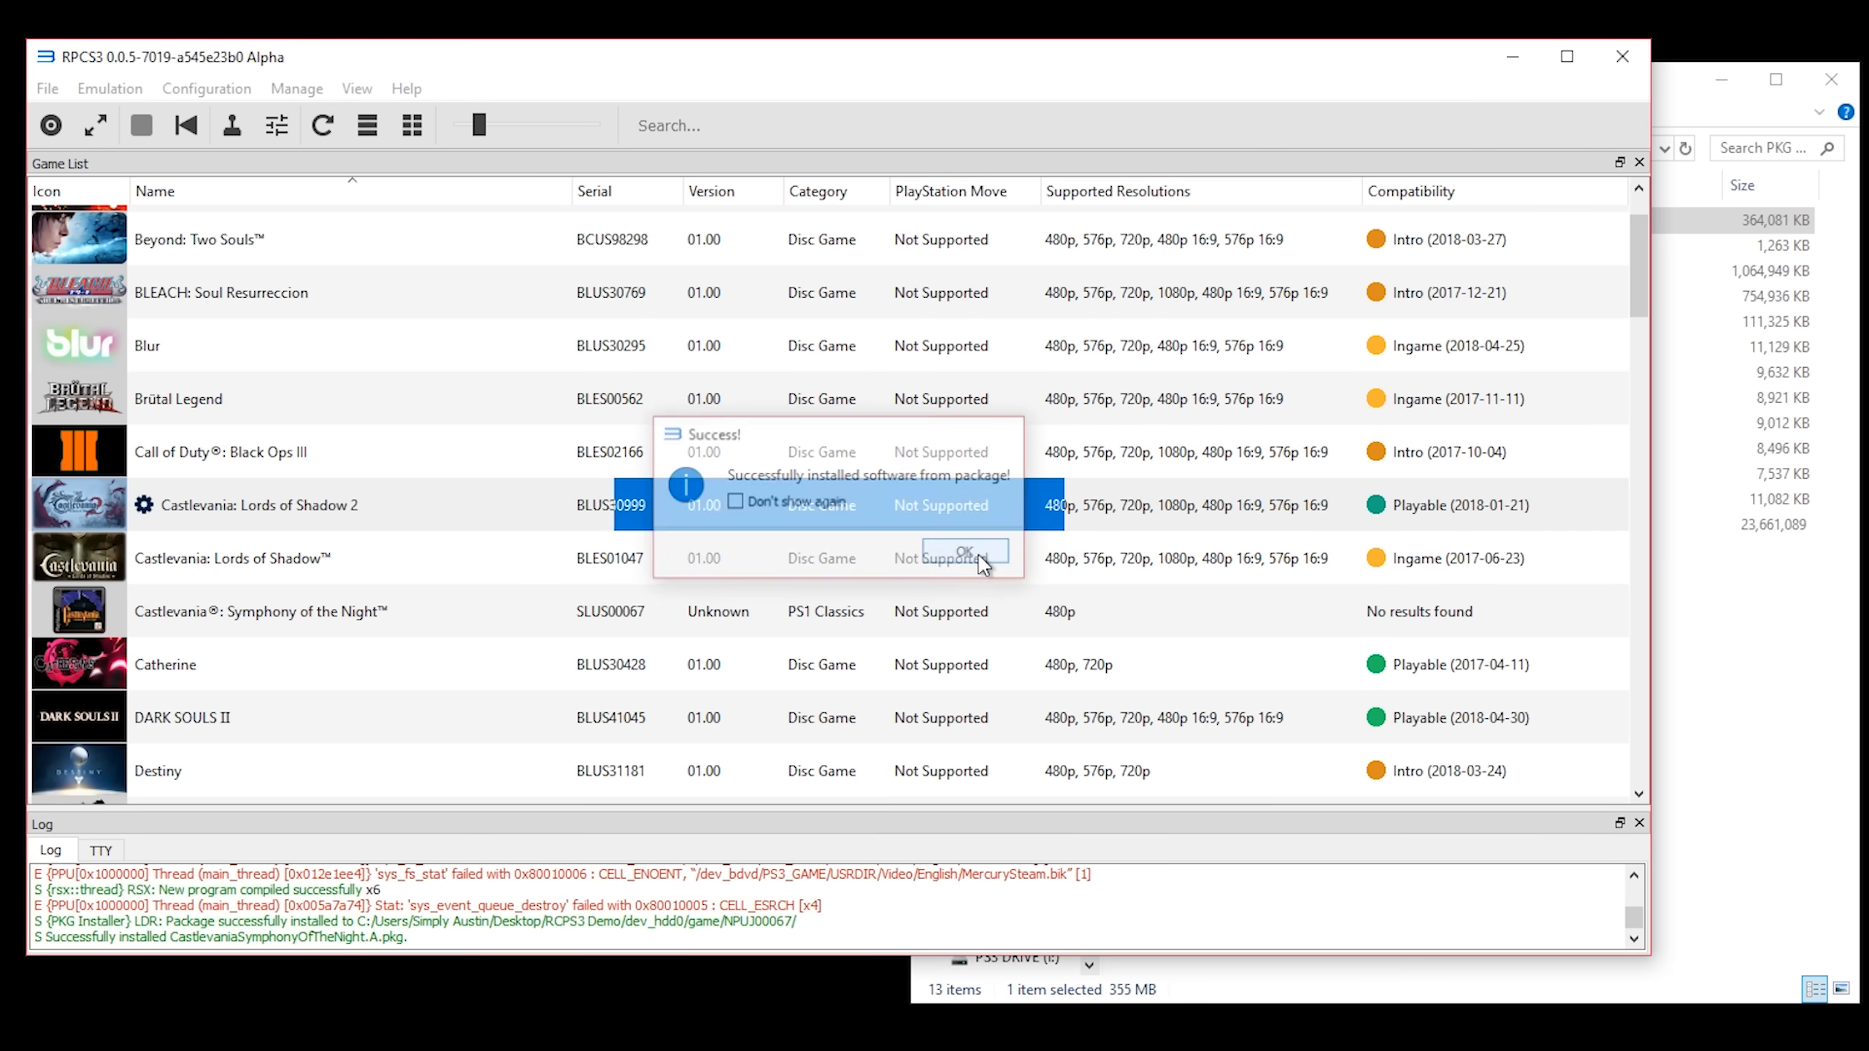
- Install the second package, CastlevaniaSymphonyOfTheNight.B.pkg, from the PKG Games folder into RPCS3 and dismiss the completion notice
left_click(1844, 681)
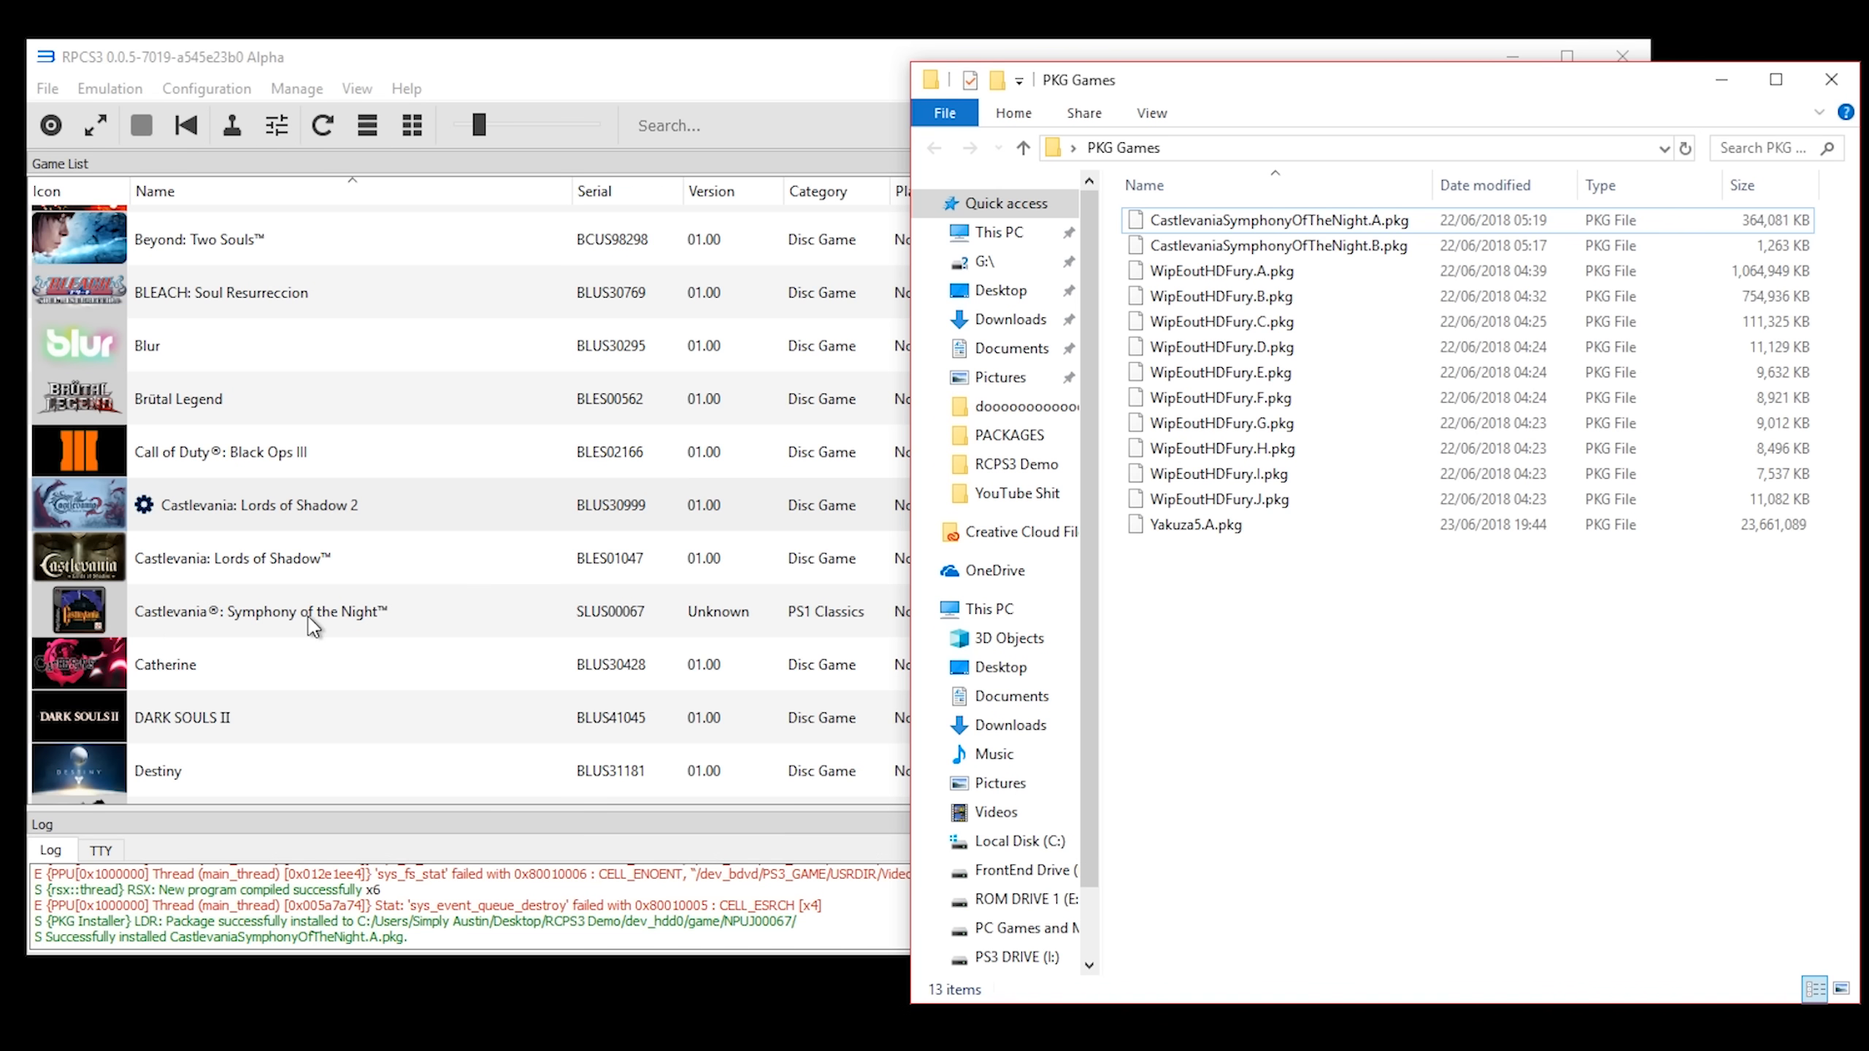
left_click(487, 617)
left_click(1746, 665)
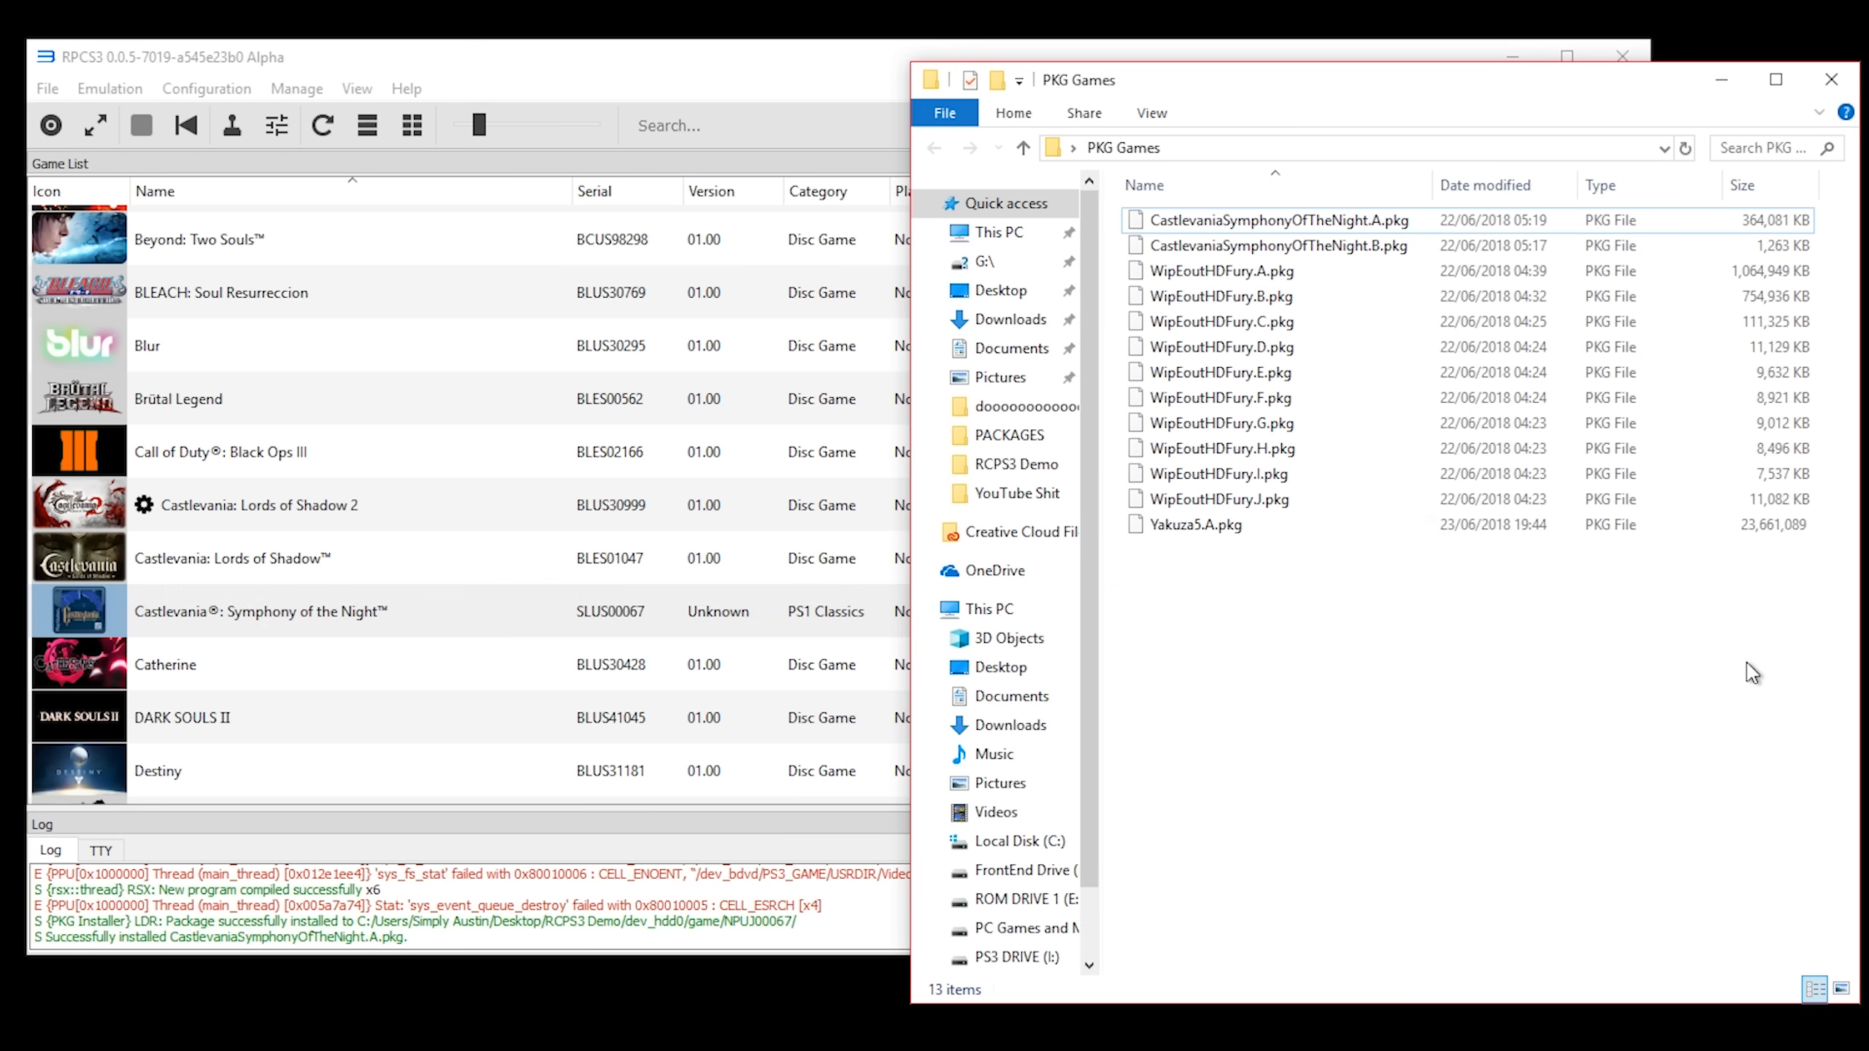
left_click(1270, 247)
left_click_drag(1173, 253, 351, 602)
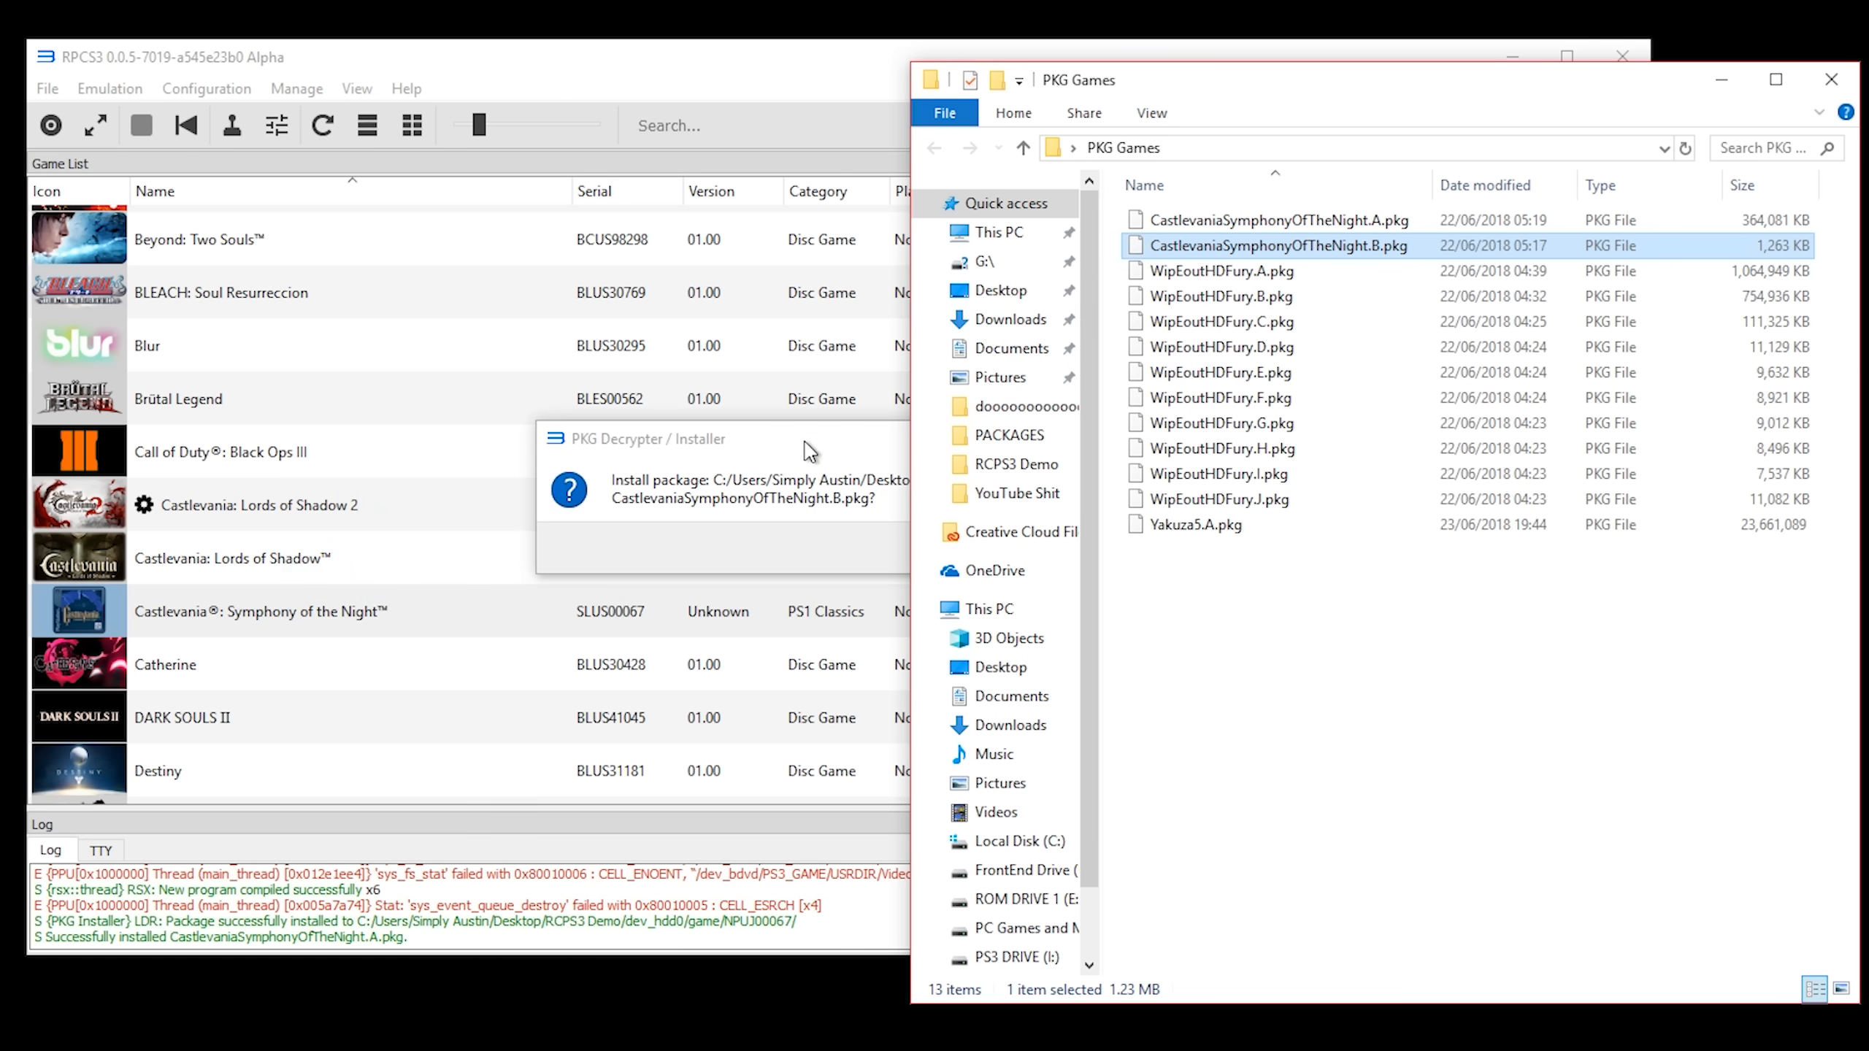
left_click_drag(805, 440, 527, 261)
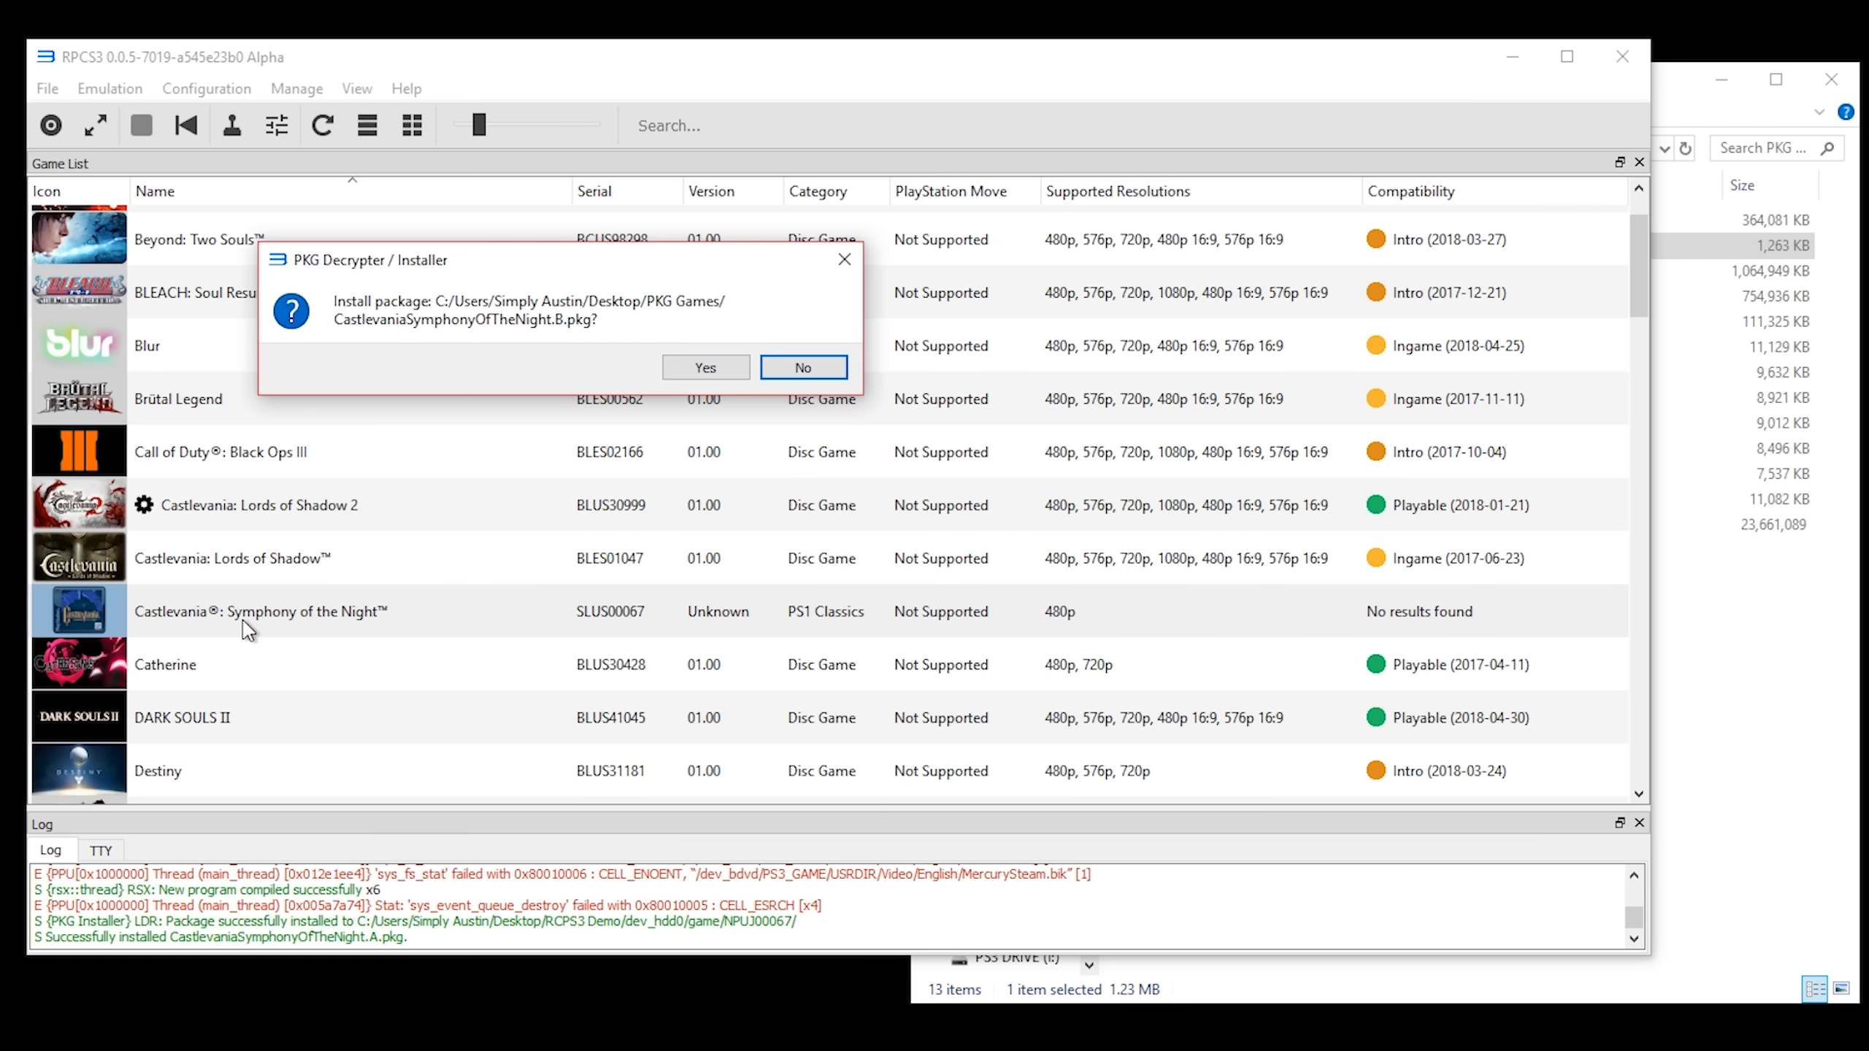
left_click(705, 368)
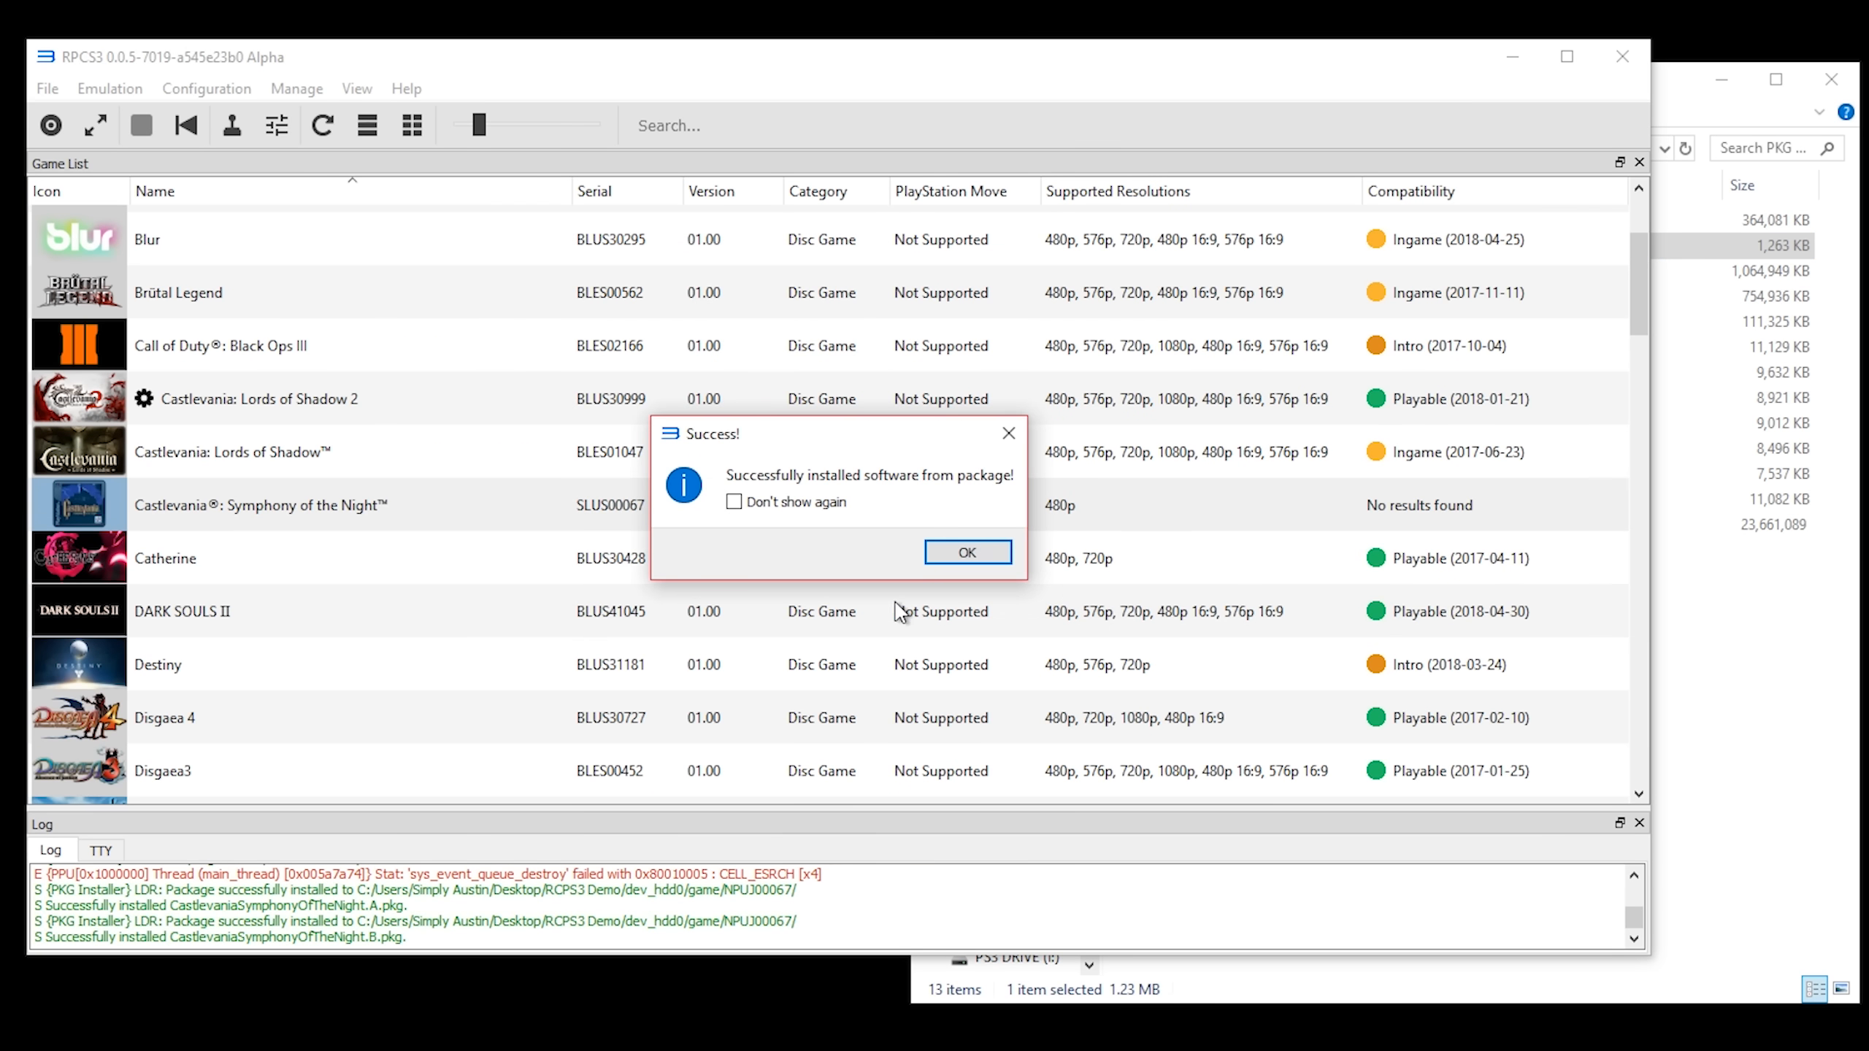
left_click(966, 553)
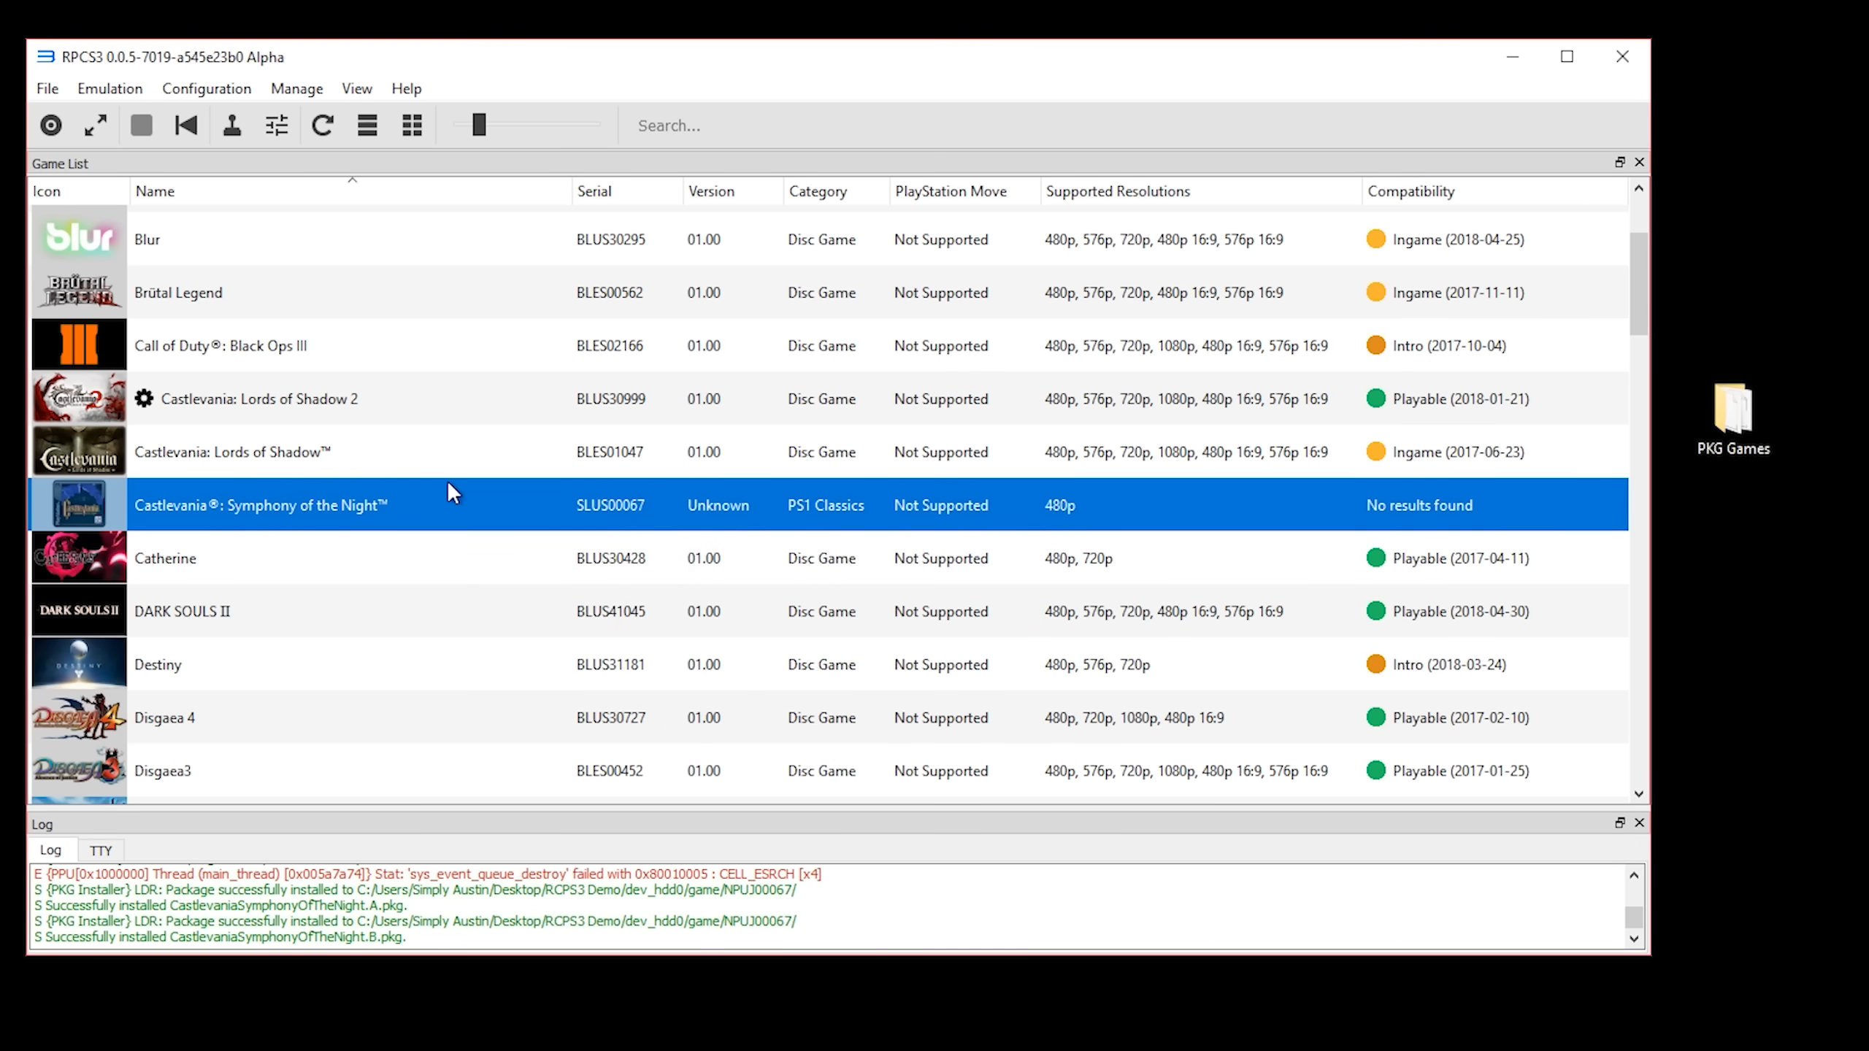
- Boot Castlevania: Symphony of the Night and go through File Select to the name entry for a new file
left_click(301, 538)
left_click(576, 506)
double_click(273, 506)
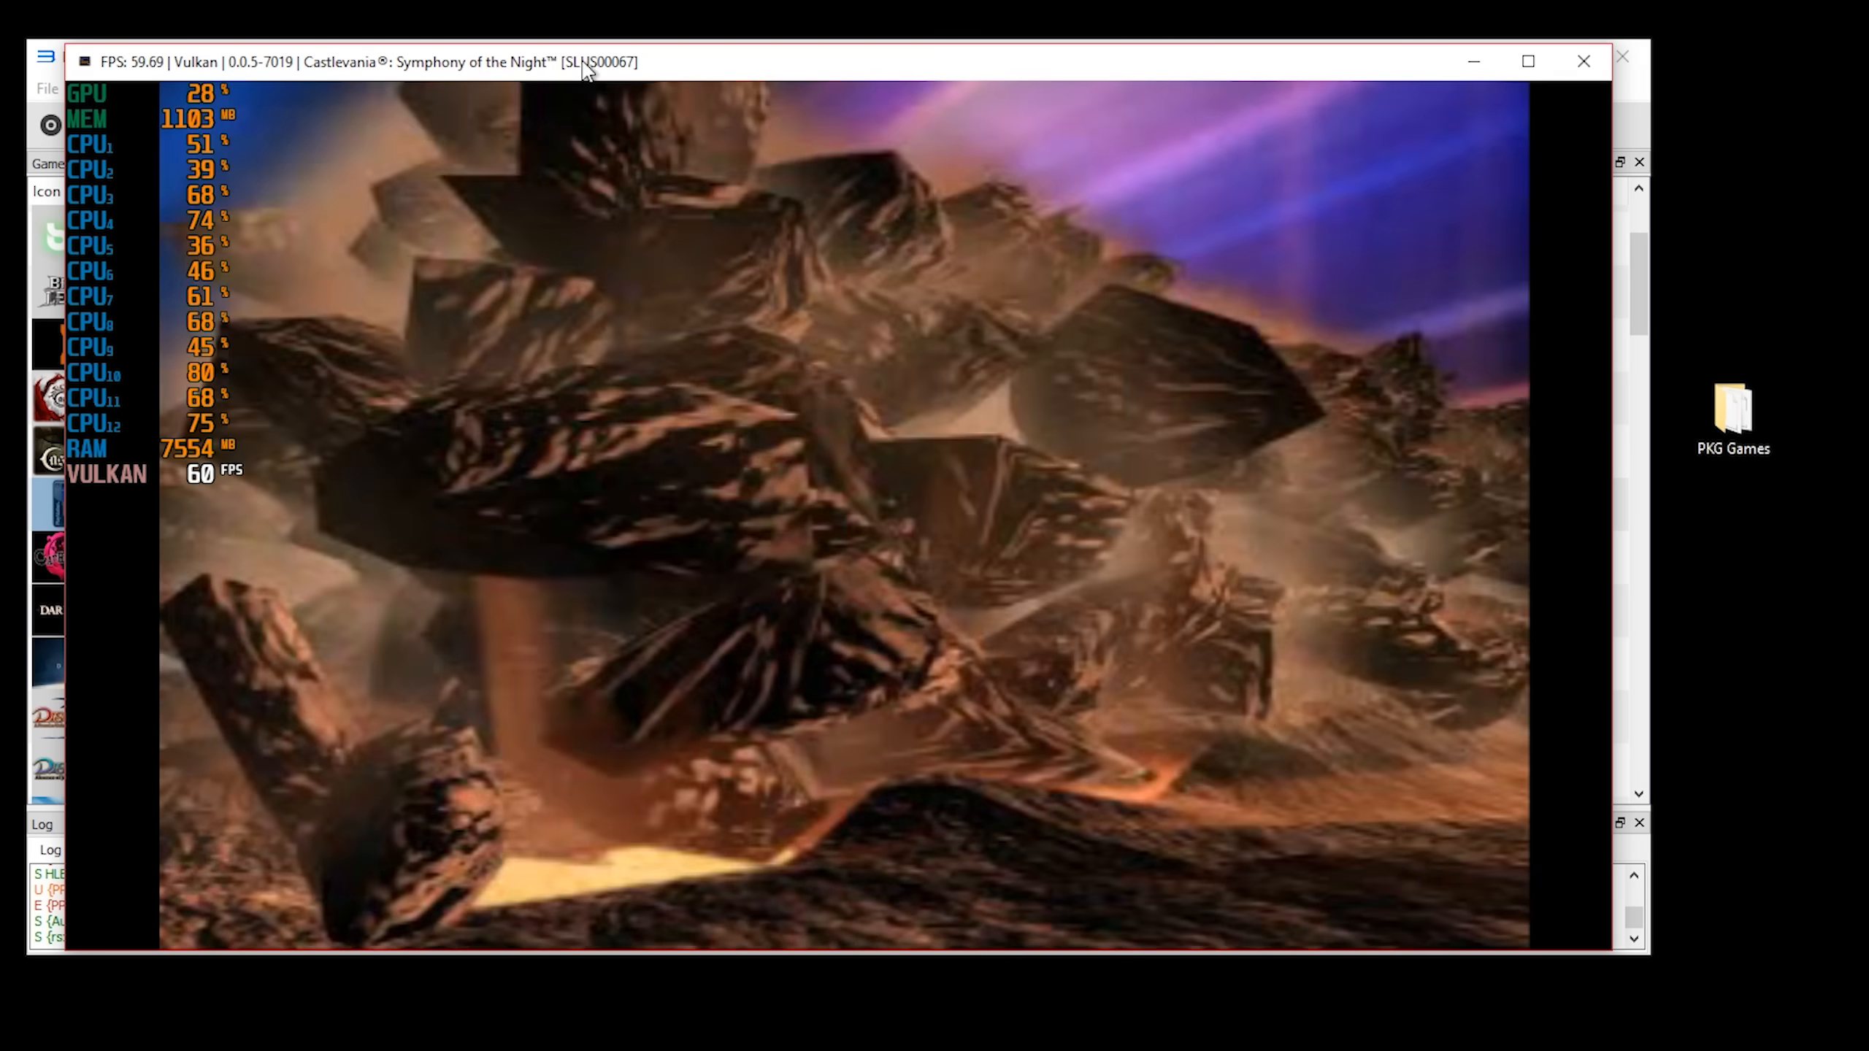
mouse_move(591, 65)
left_mouse_down()
mouse_move(794, 124)
mouse_move(657, 106)
mouse_move(594, 73)
left_mouse_up()
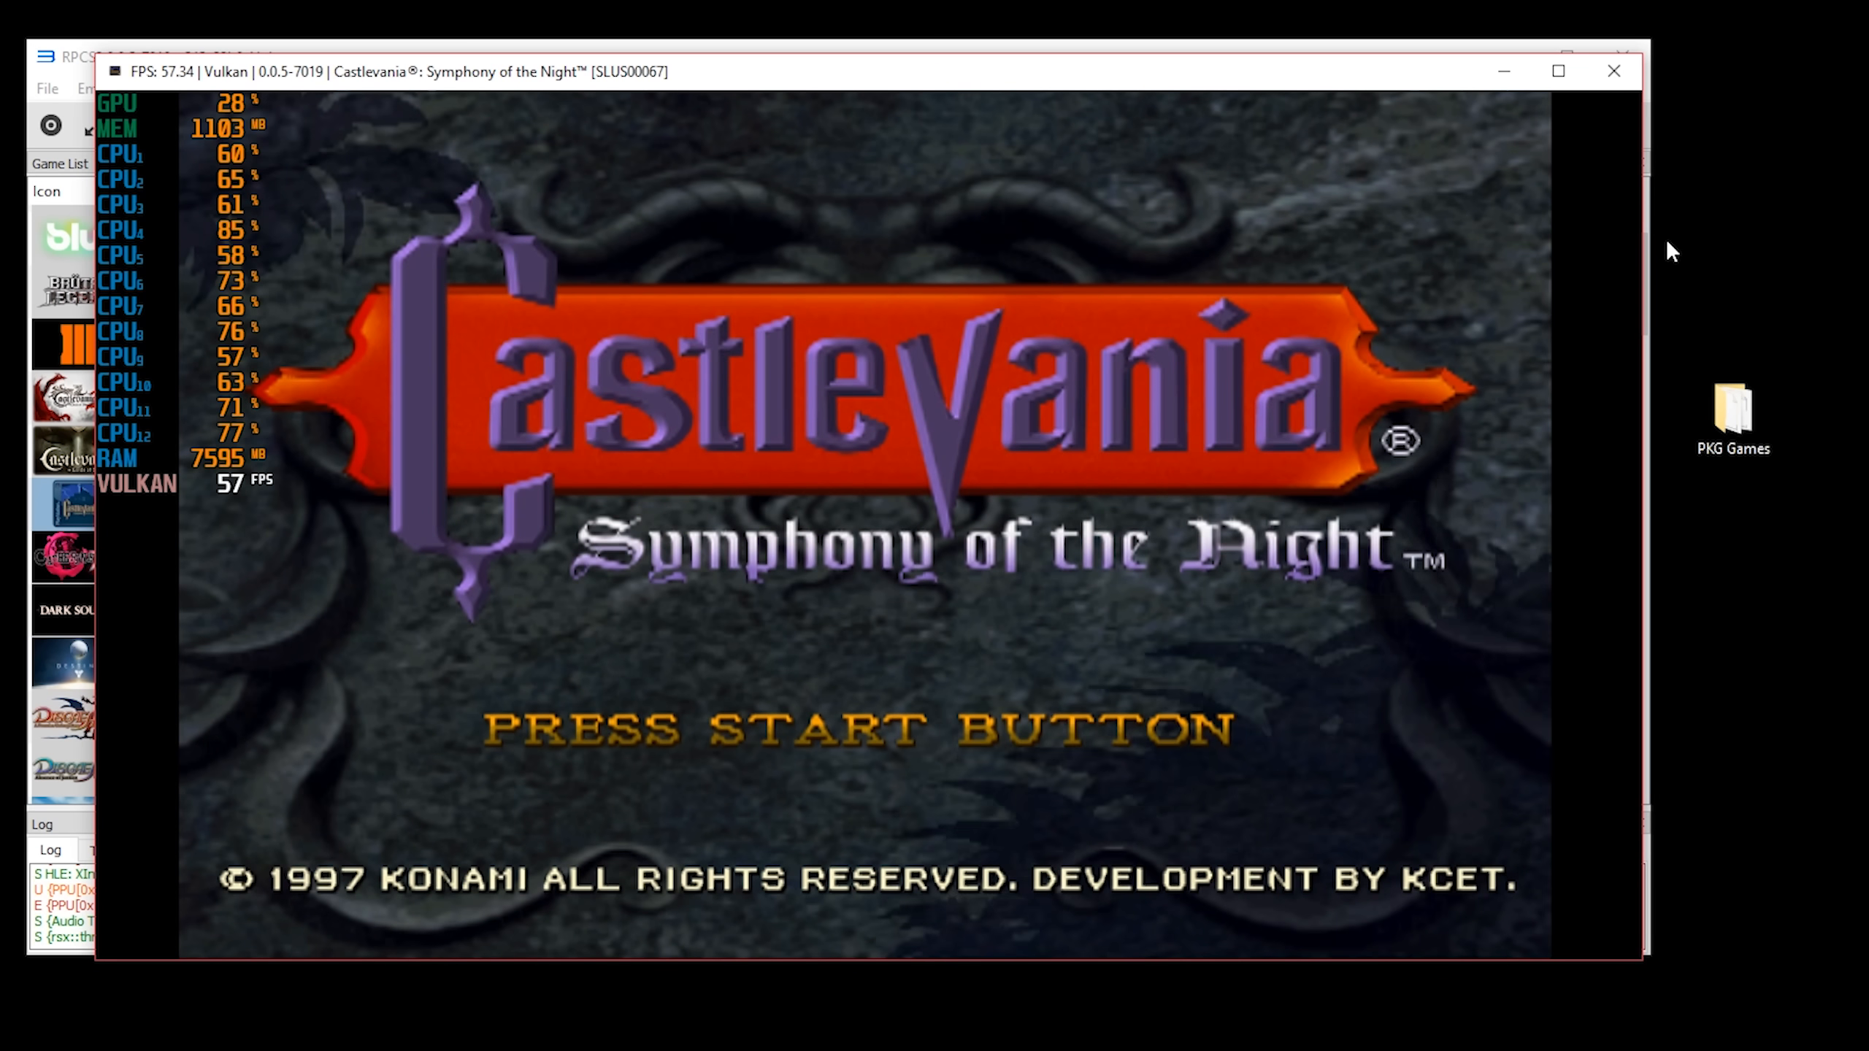
key("Return")
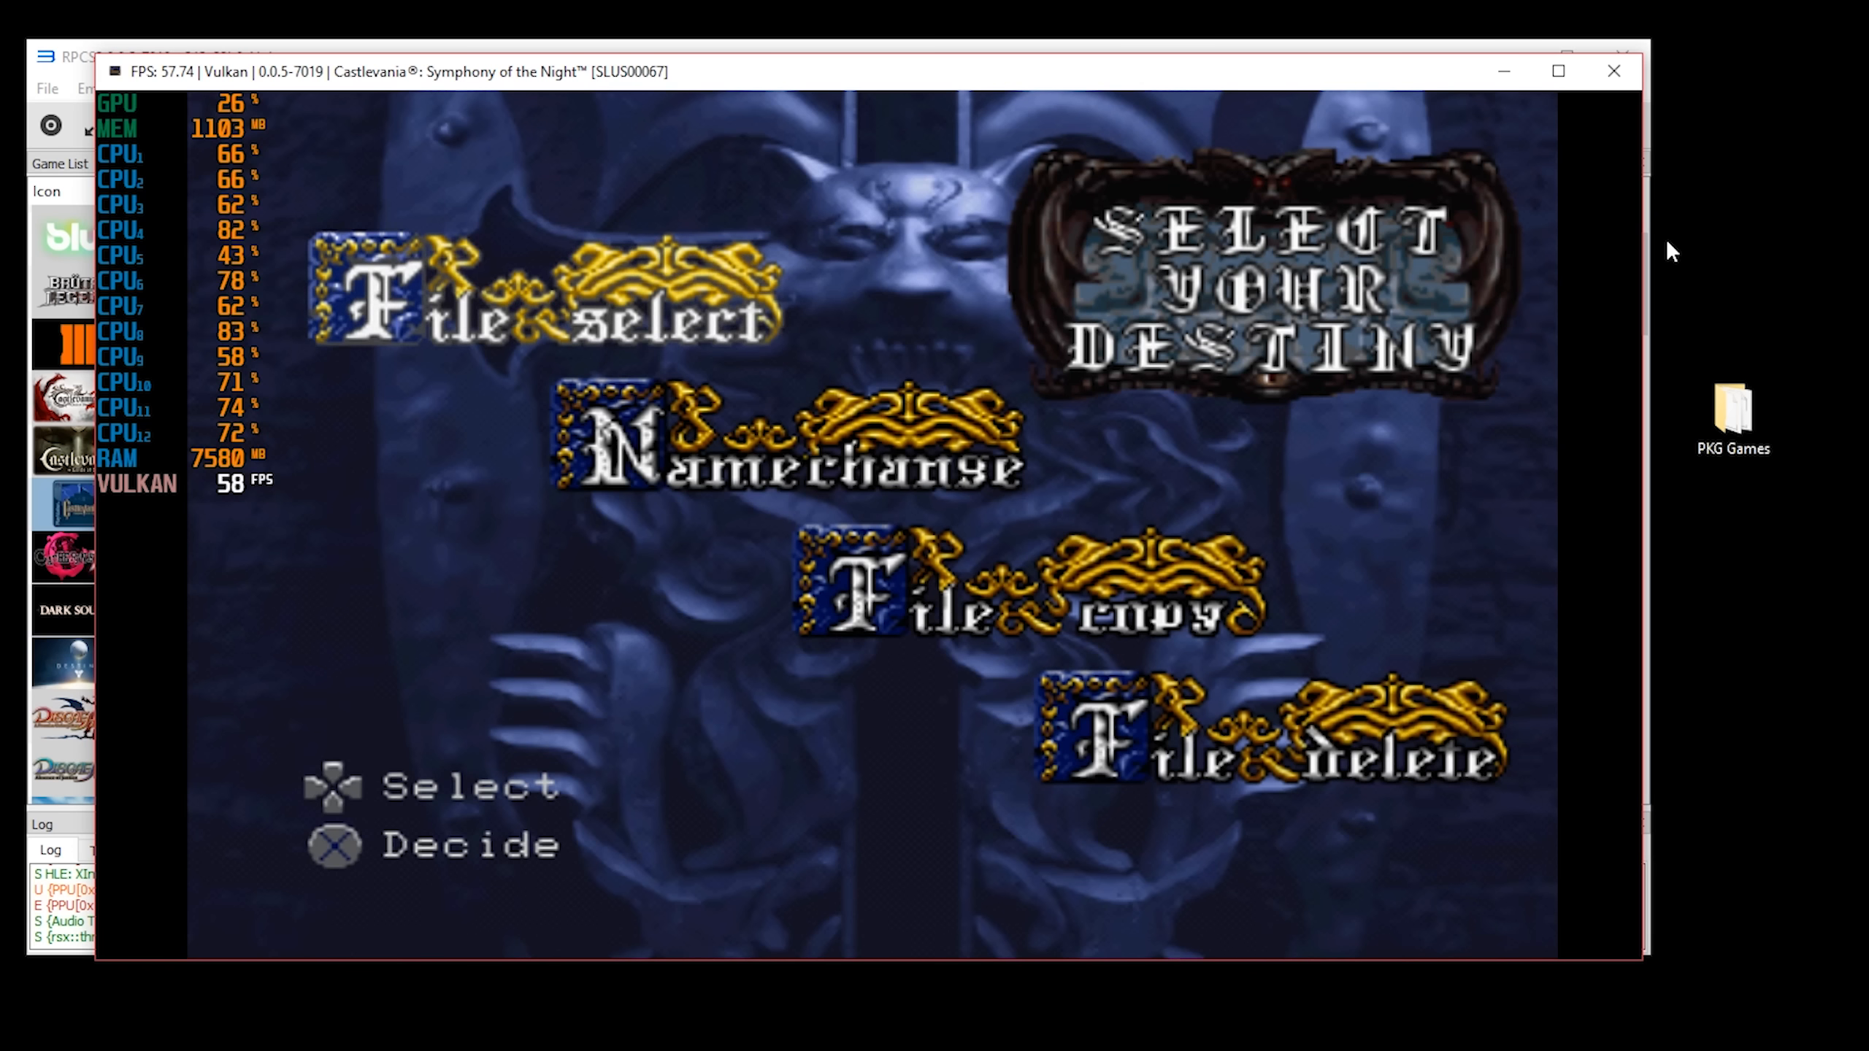
key("x")
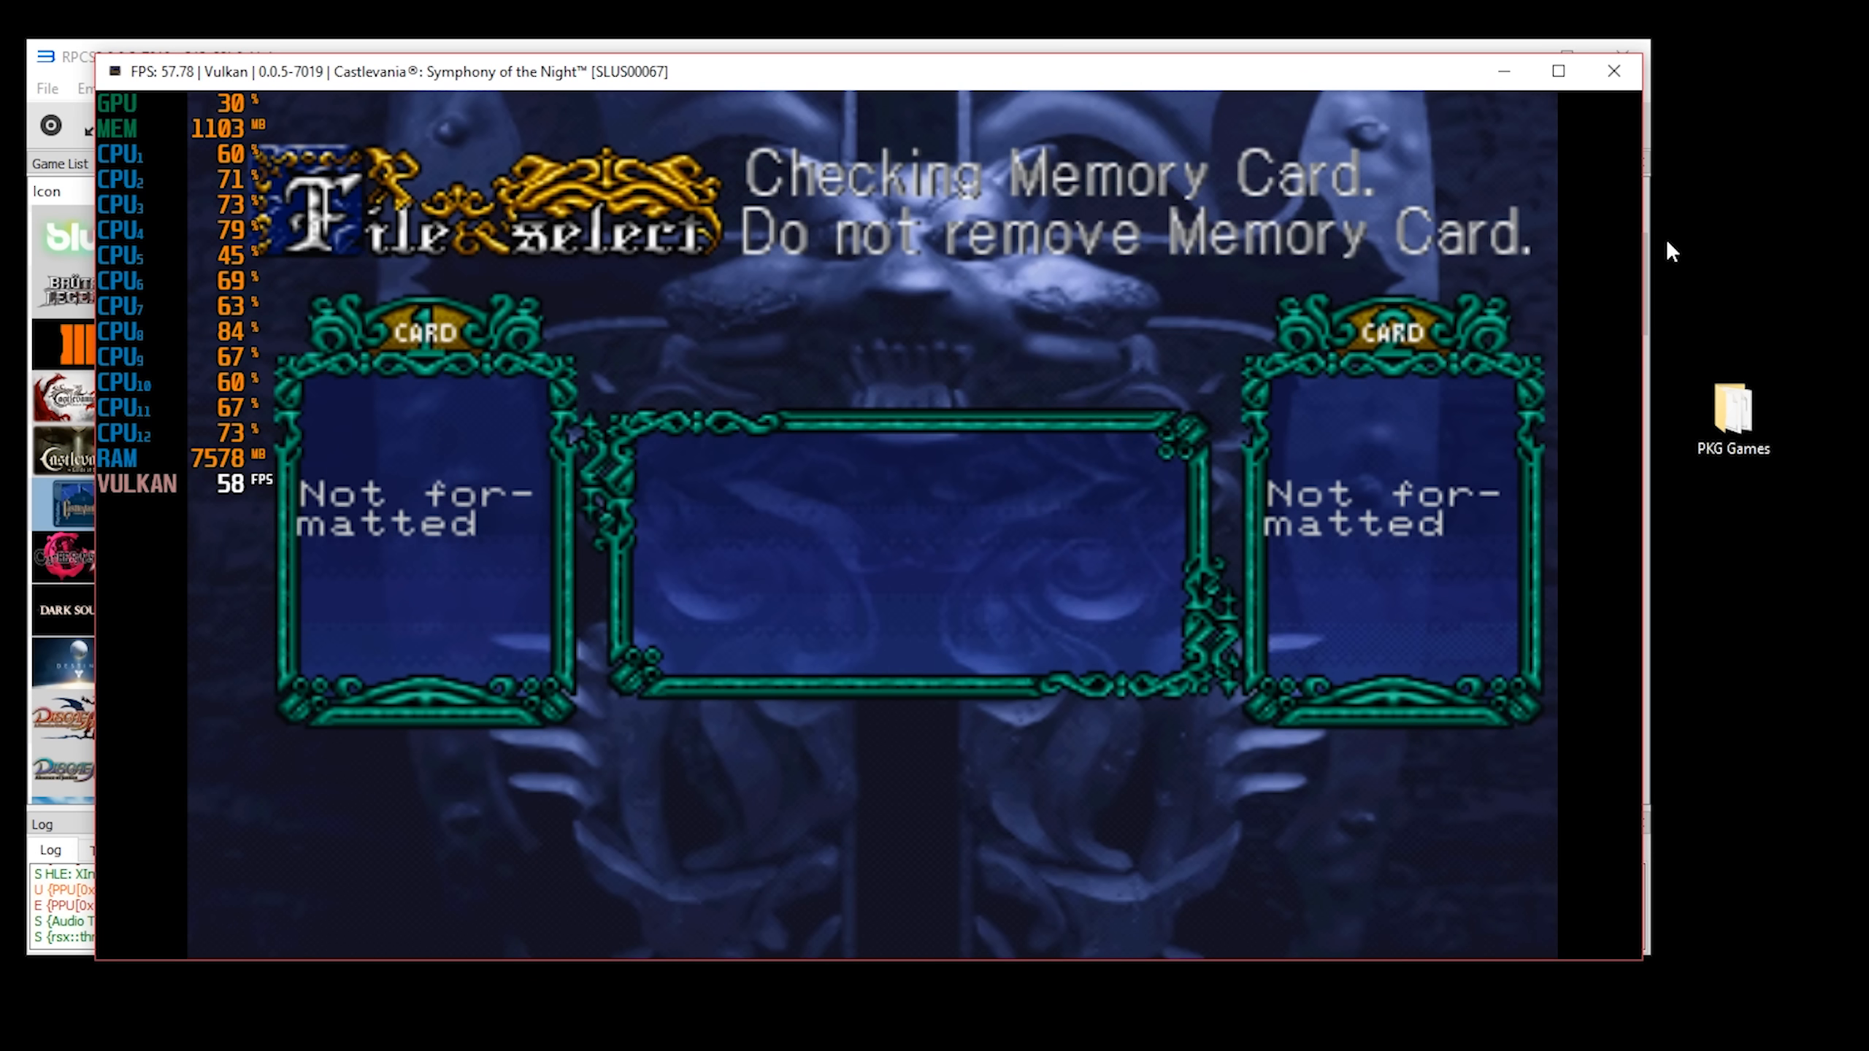
key("x")
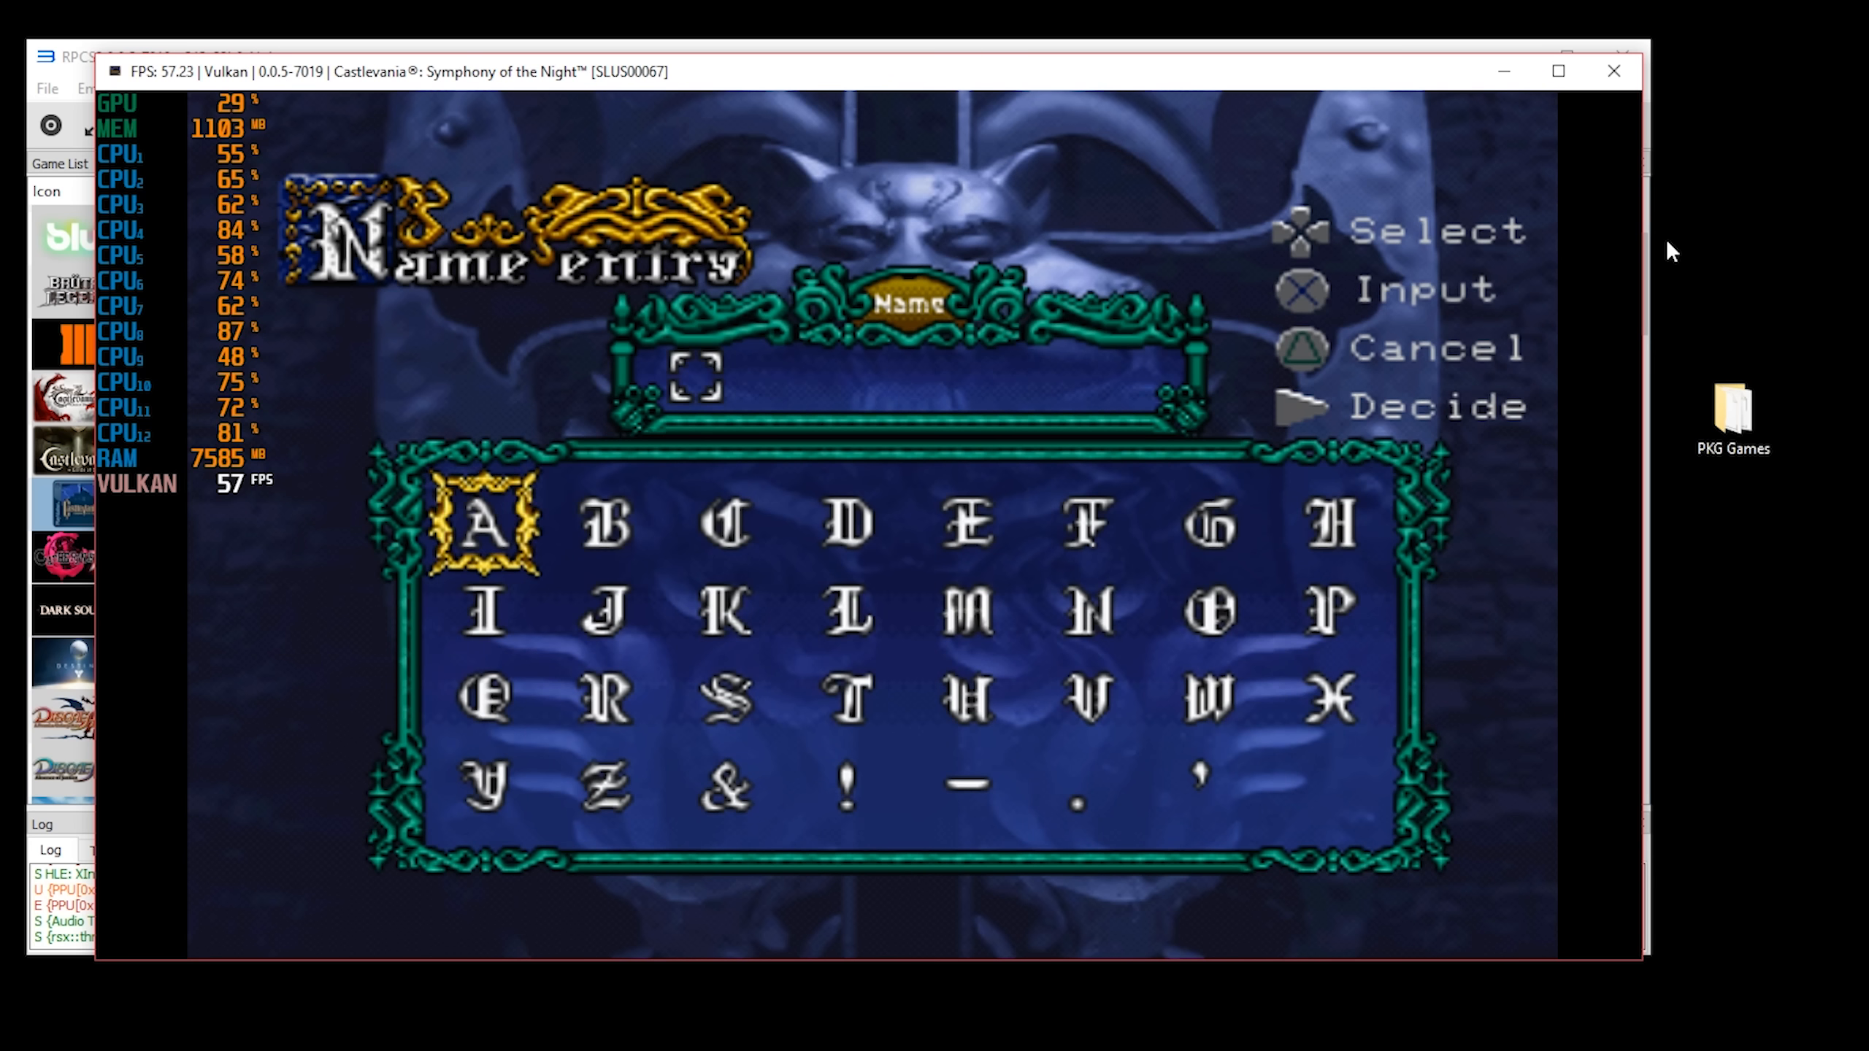
- Enter the letters AAAP on the Name Entry screen and close the game window
key("x")
key("x")
key("x")
key("Left")
key("Down")
key("x")
key("Down")
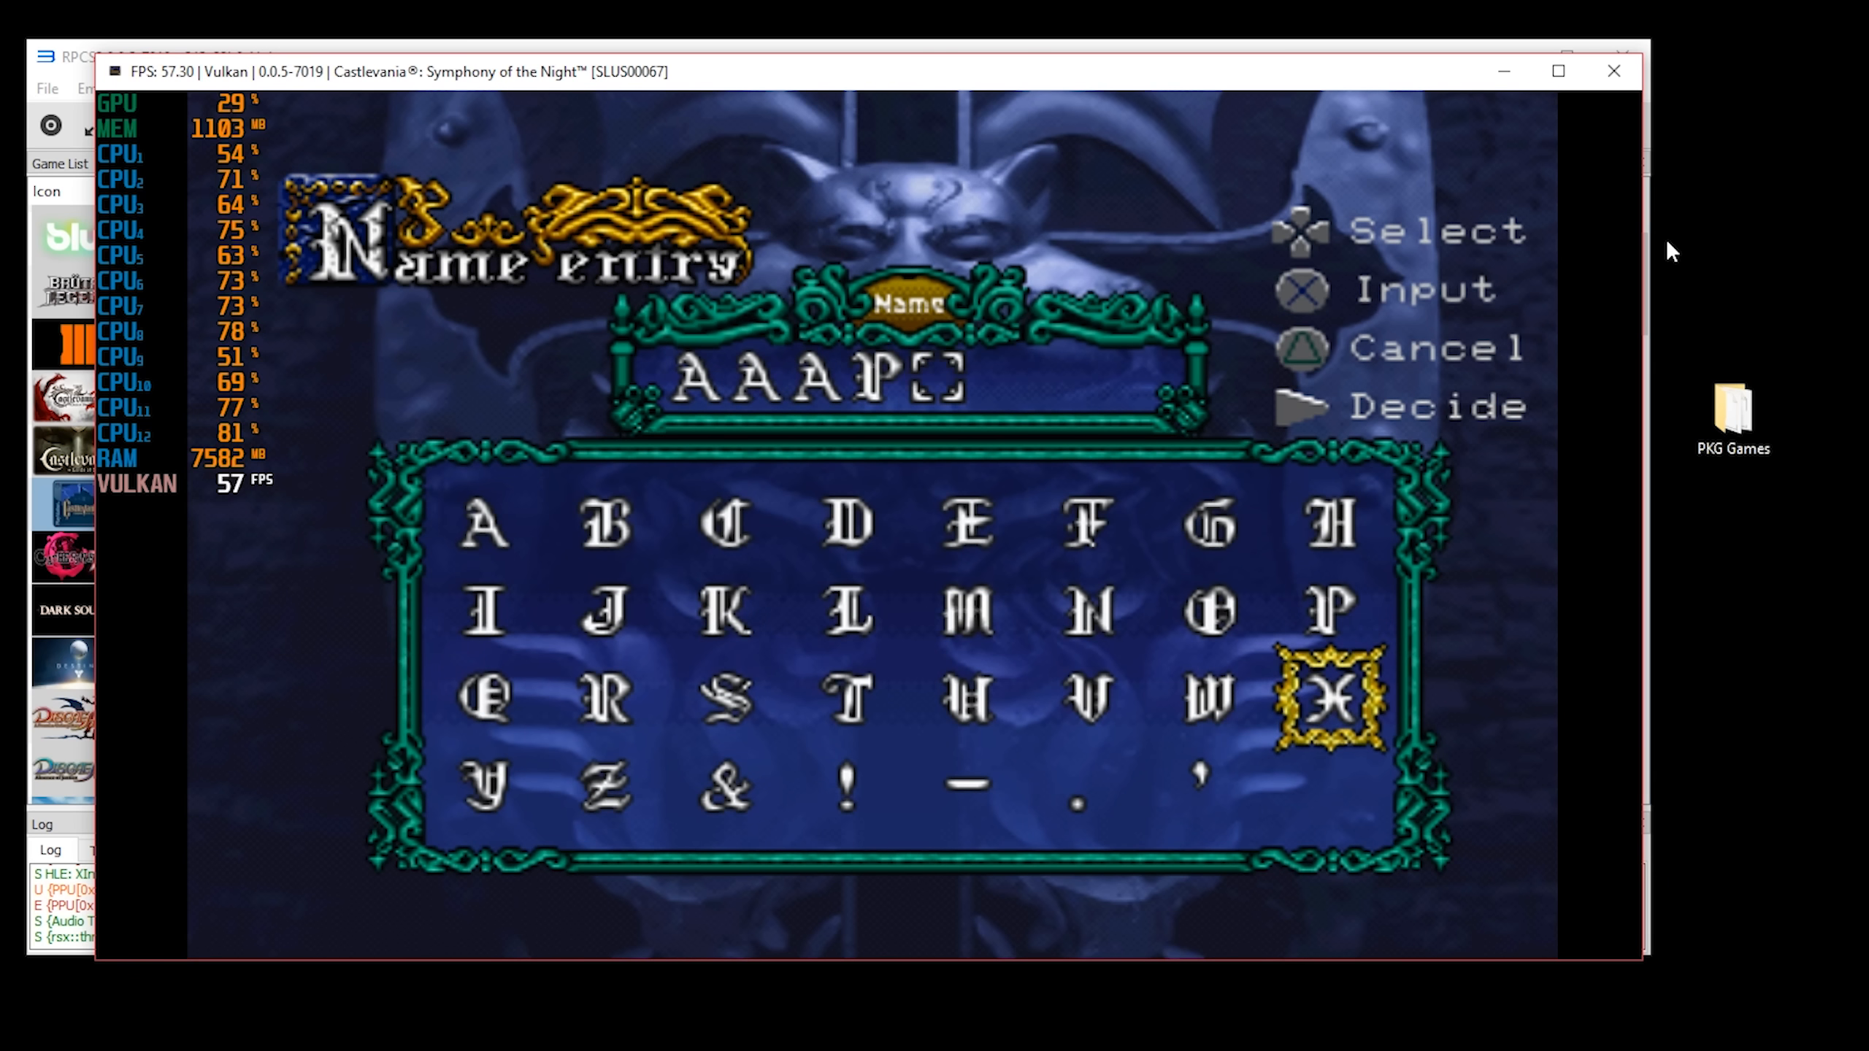
left_click(1612, 73)
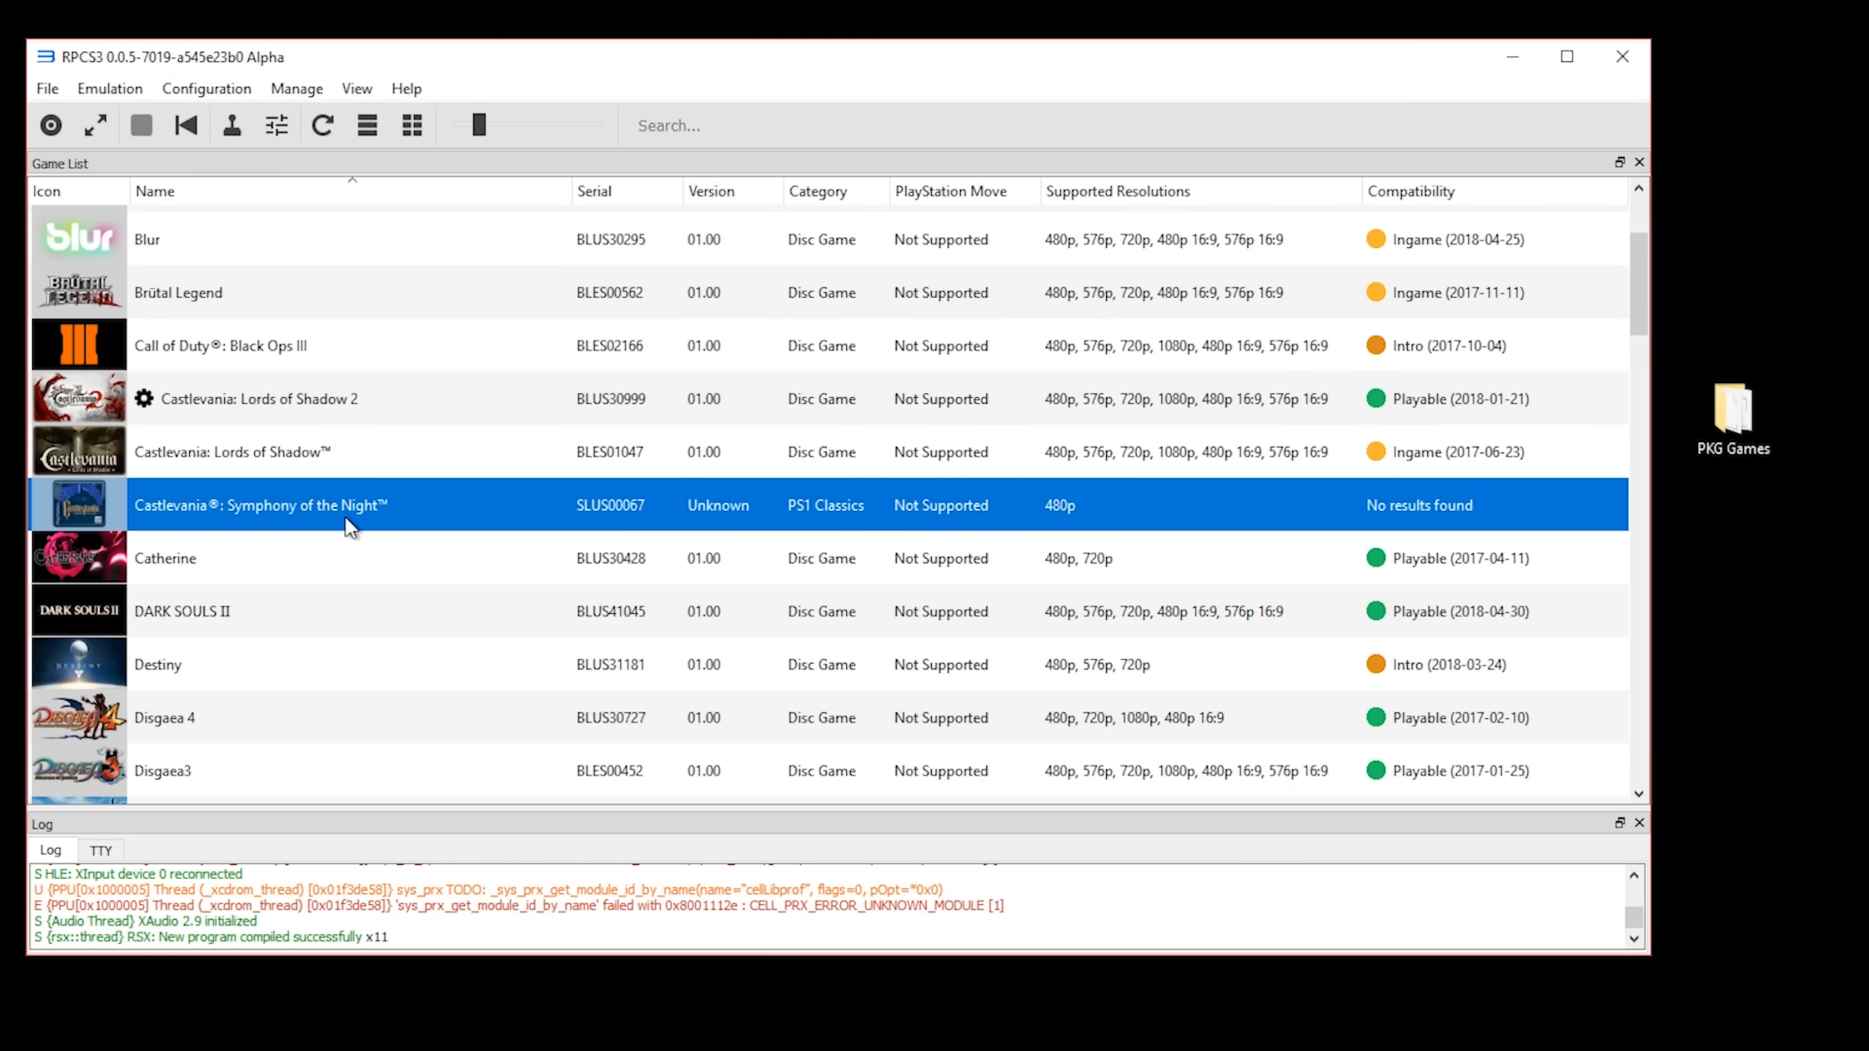
- Reopen the PKG Games folder from the desktop
left_click(1738, 438)
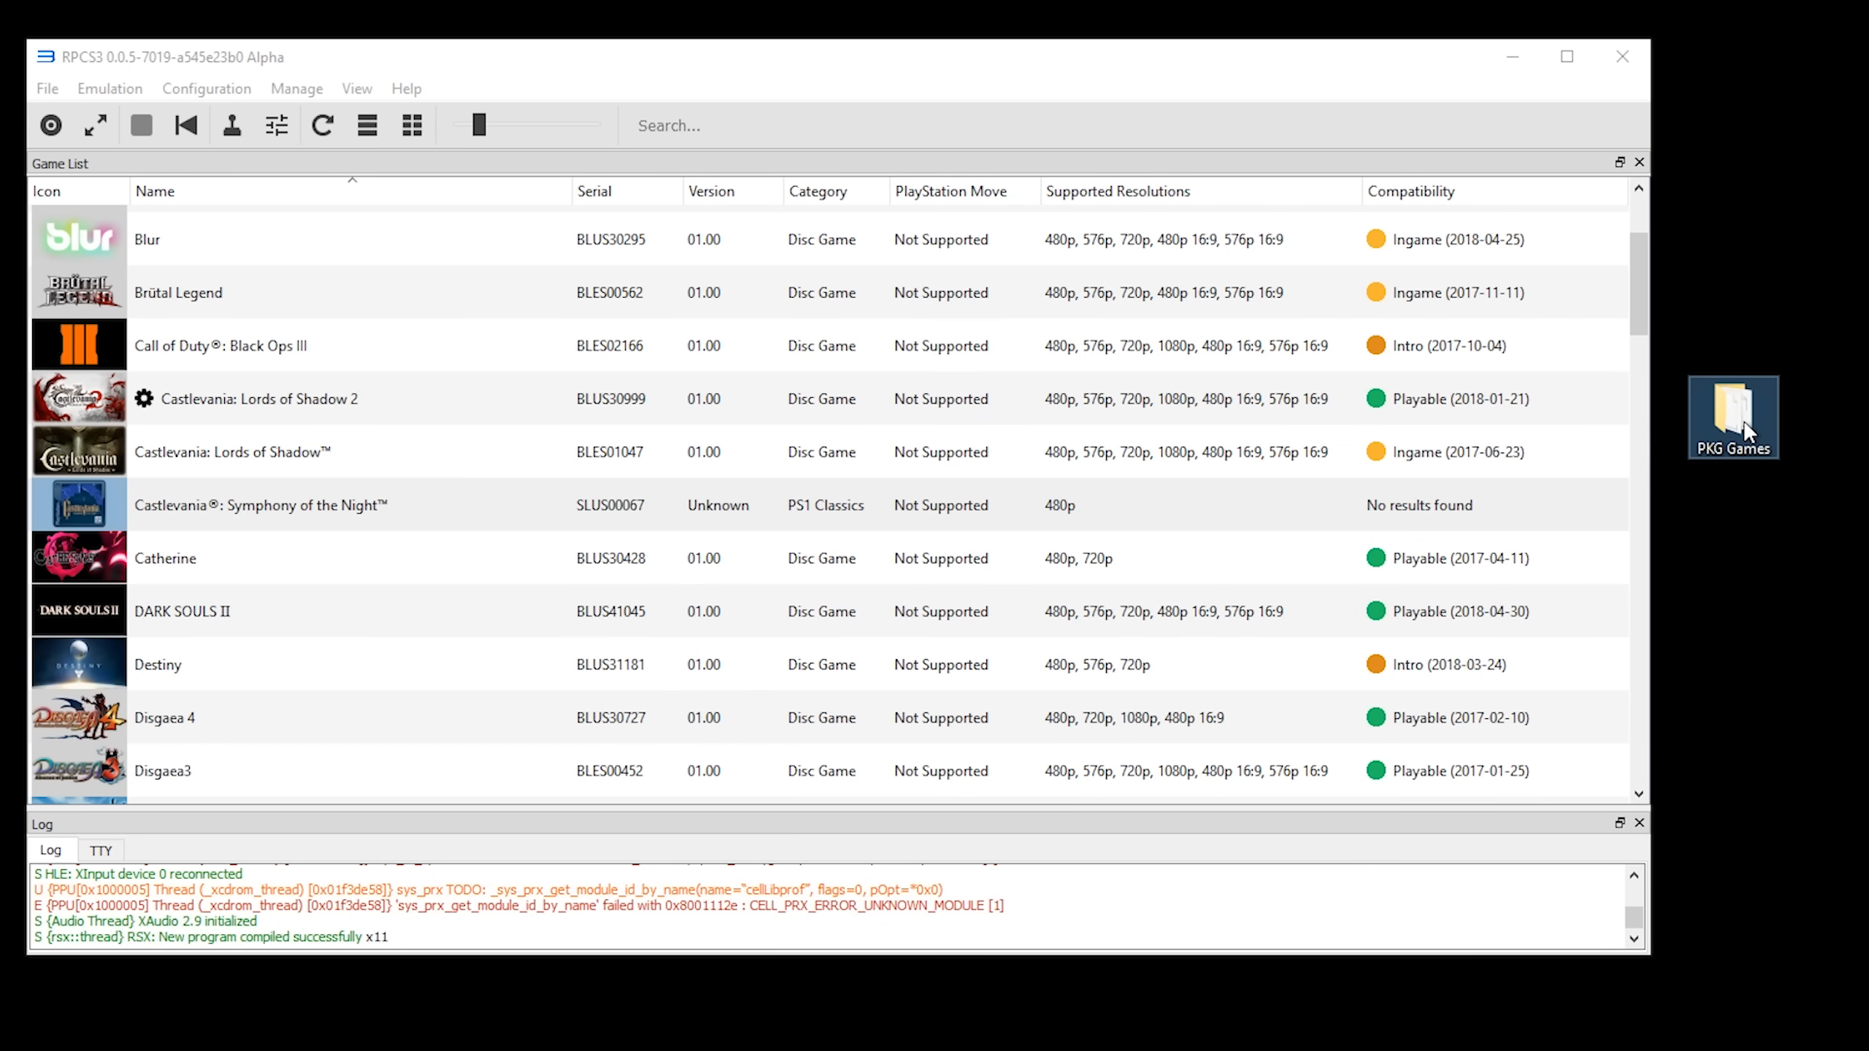
double_click(1746, 422)
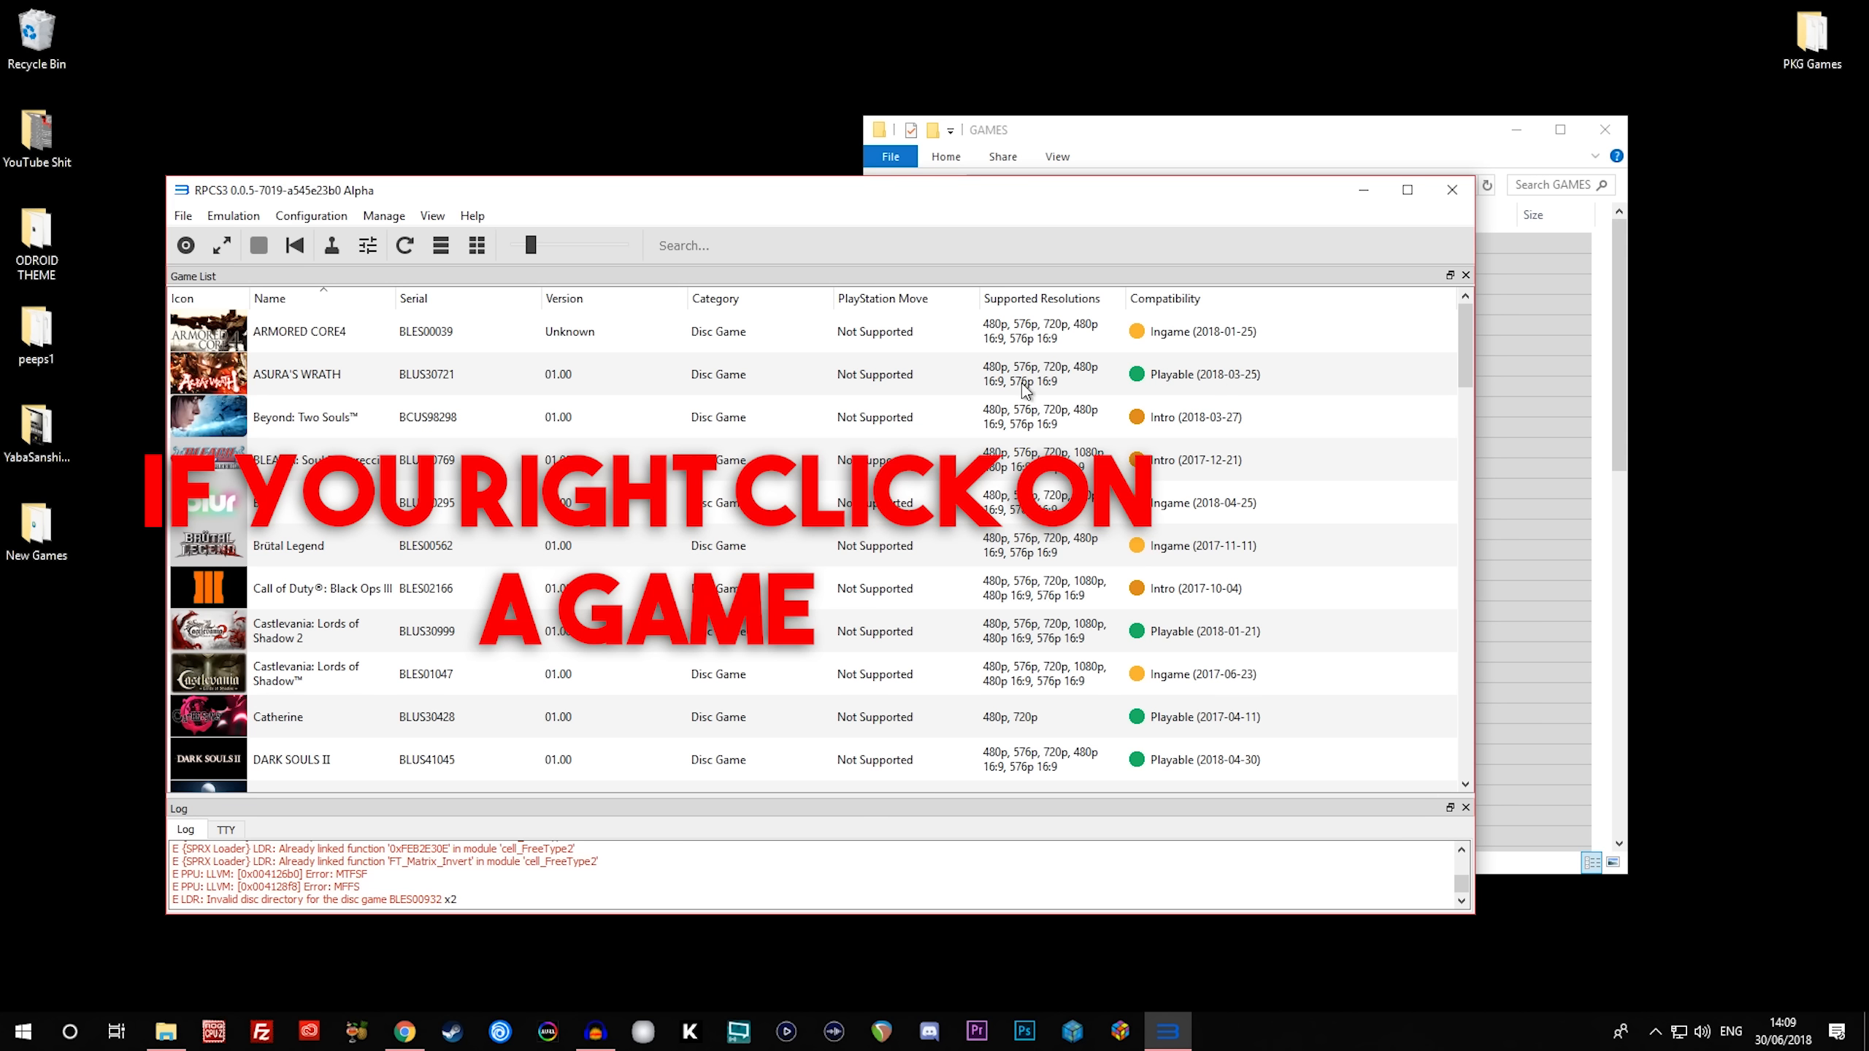
- Check the online compatibility of ASURA'S WRATH in the browser and open its BLES01227 entry for details
left_click(1148, 375)
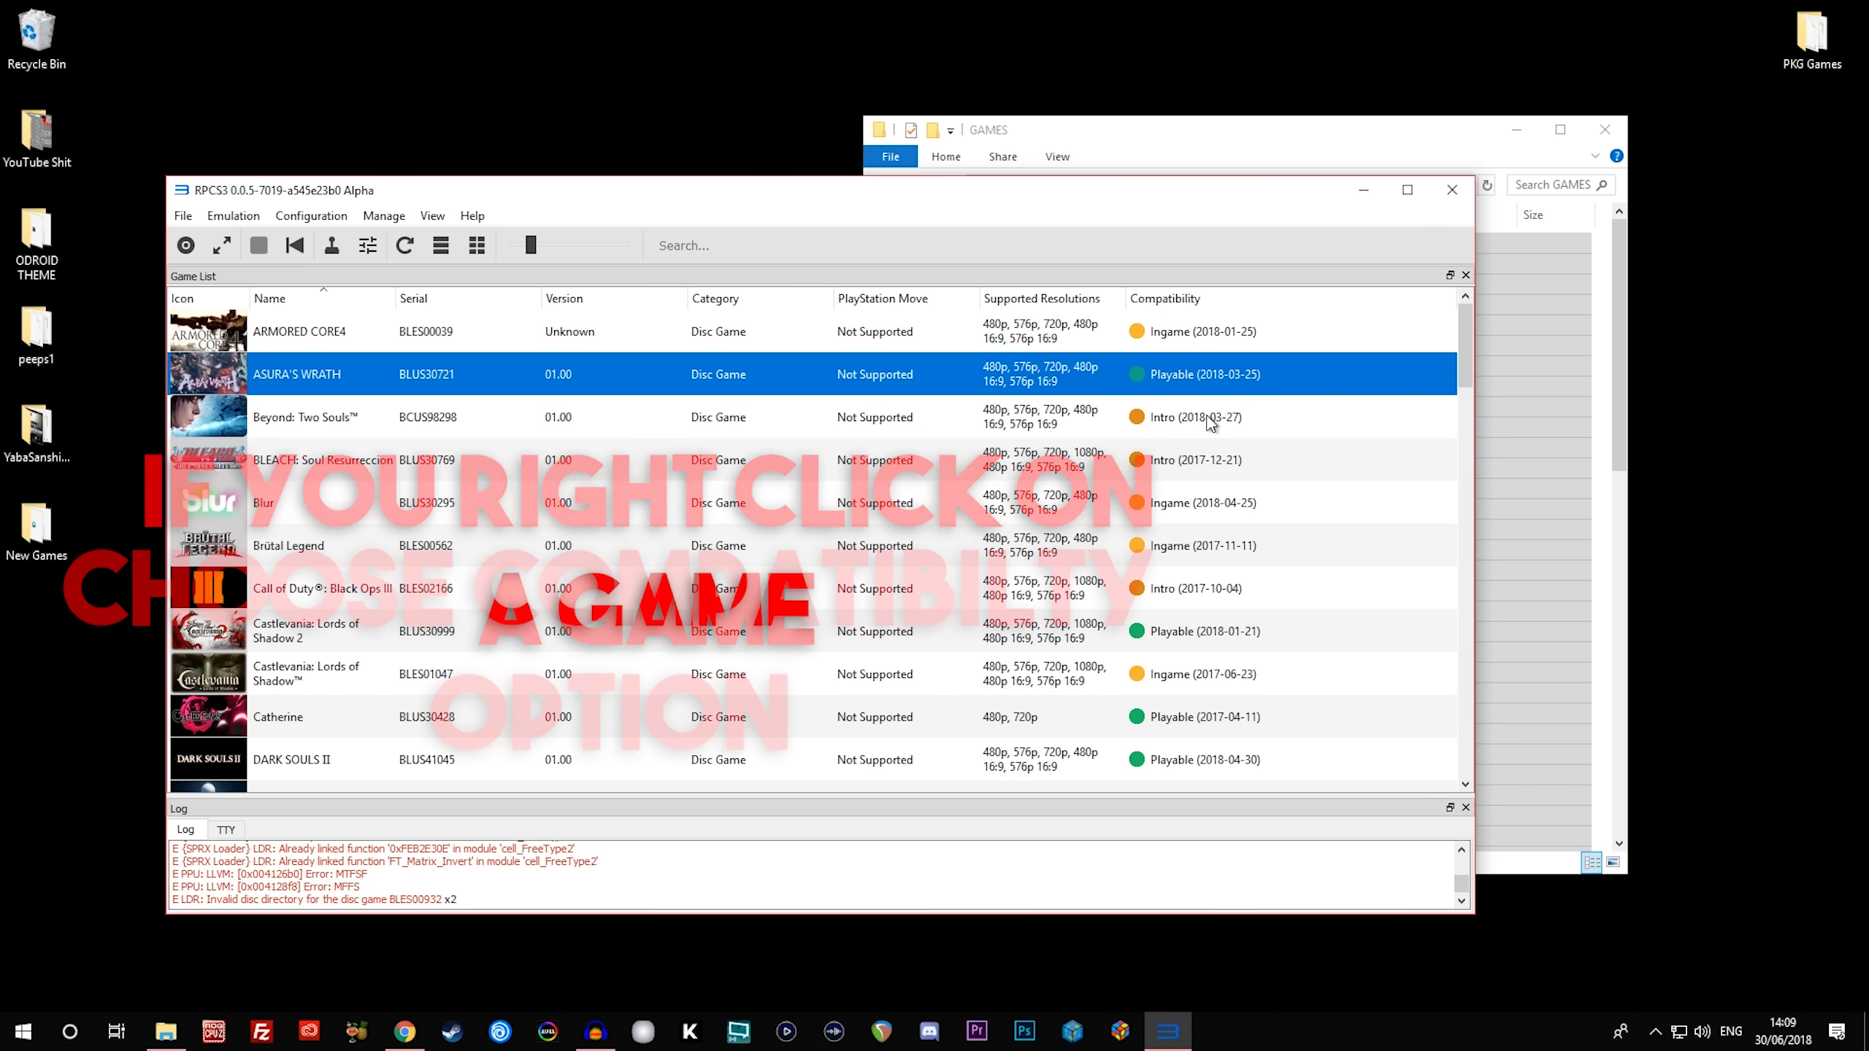
right_click(1175, 356)
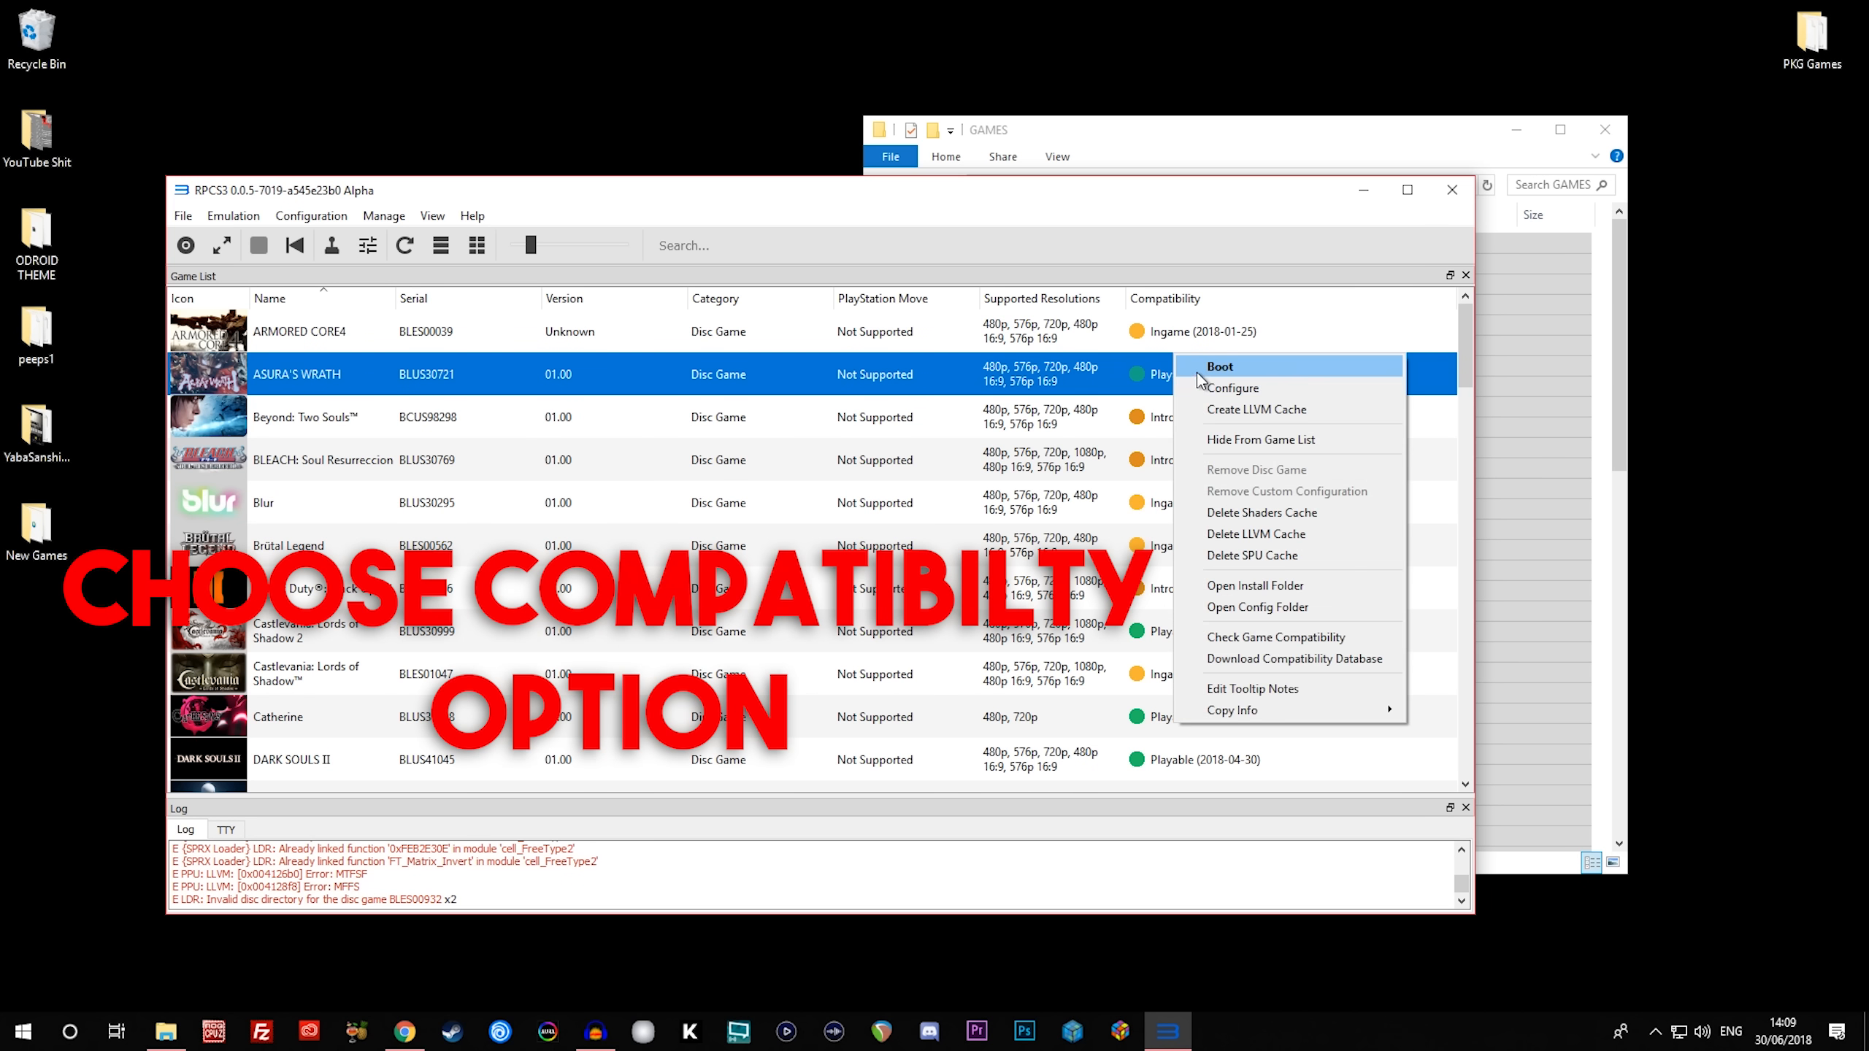
left_click(1353, 635)
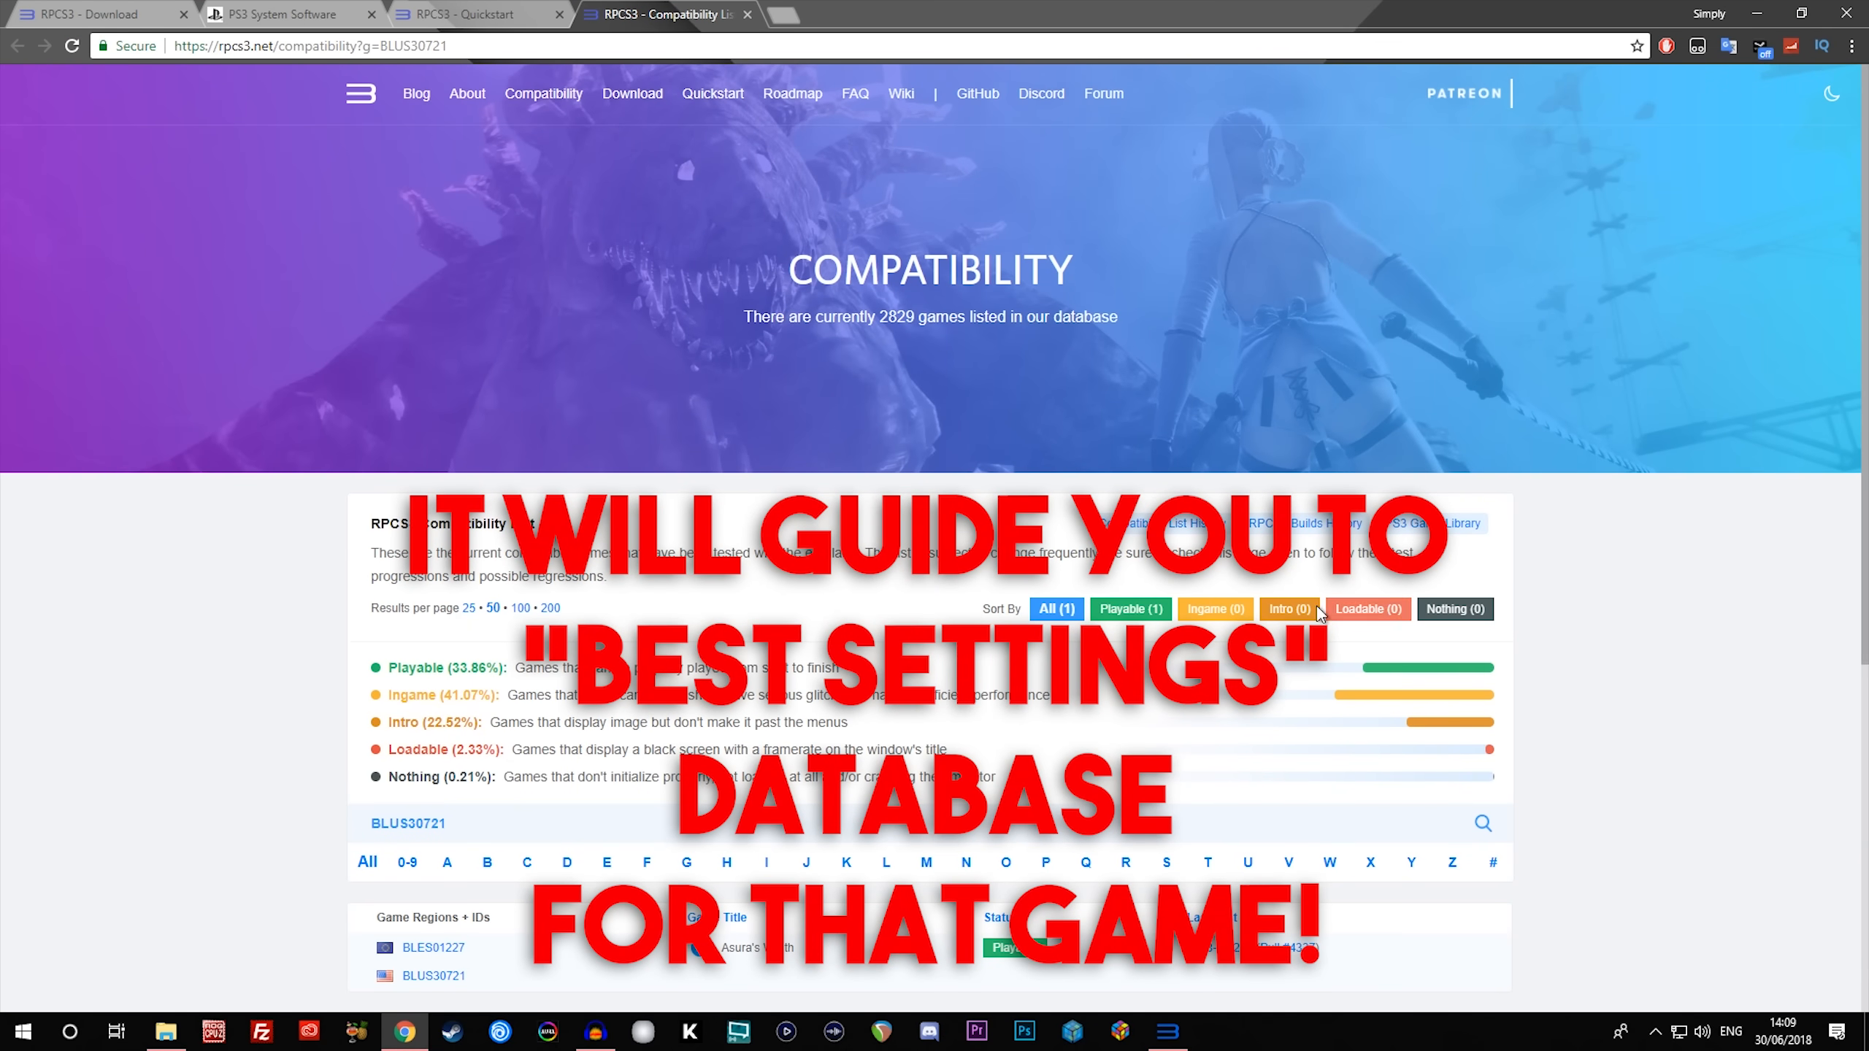
scroll(874, 497, "down", 3)
scroll(874, 498, "down", 2)
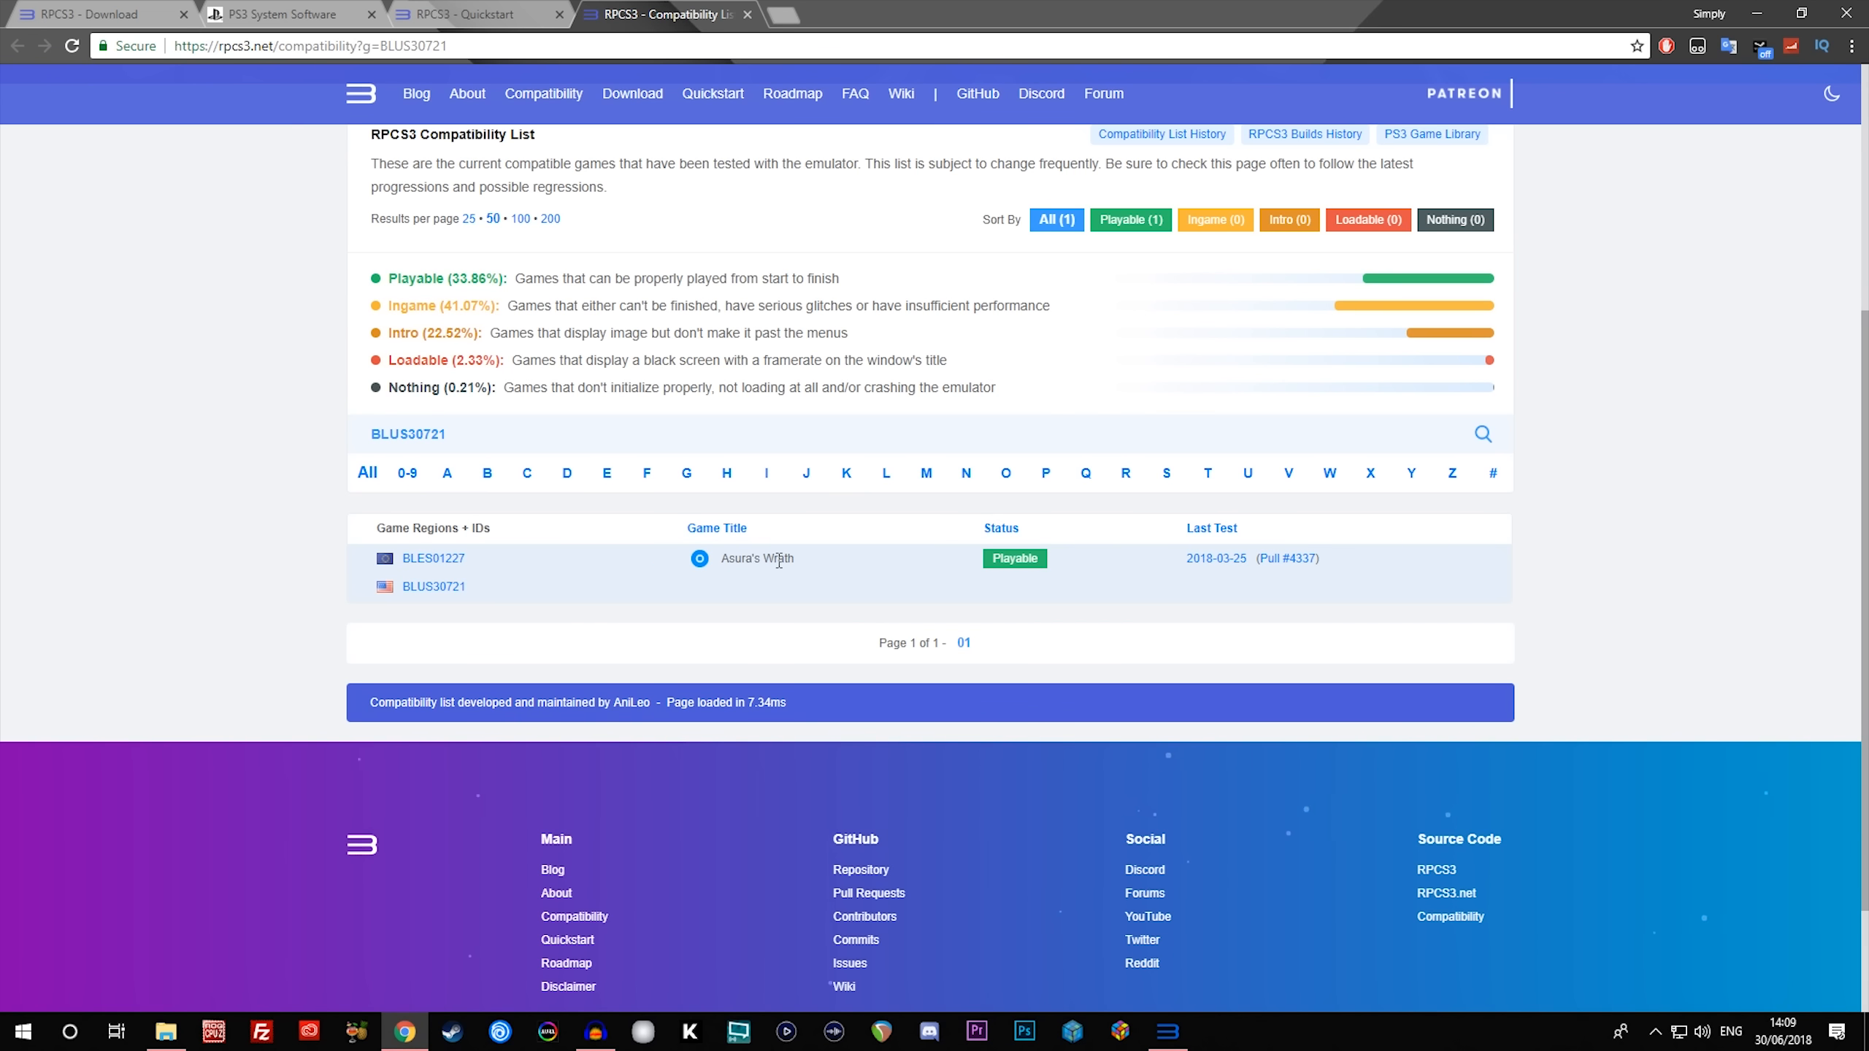
left_click(440, 560)
scroll(786, 571, "down", 5)
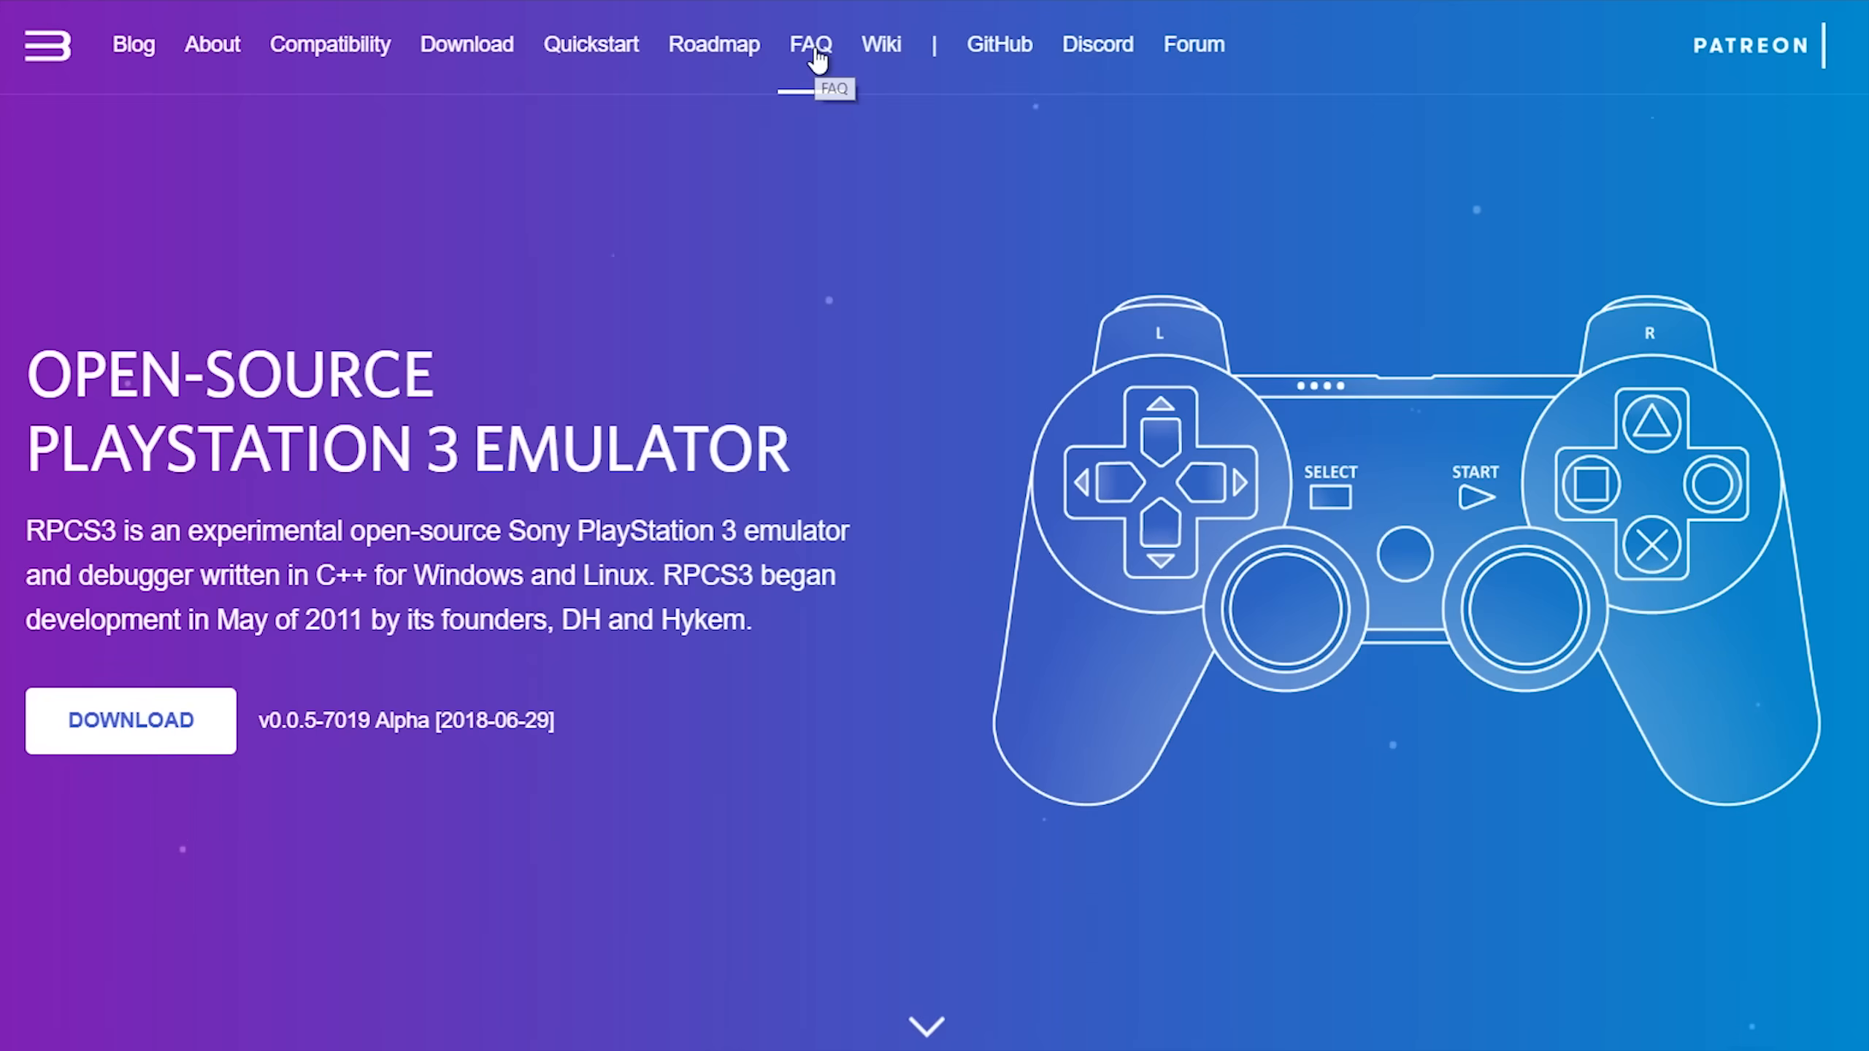
- Open the FAQ page of the RPCS3 website and read through the questions down to the issue reporting guidelines
left_click(812, 46)
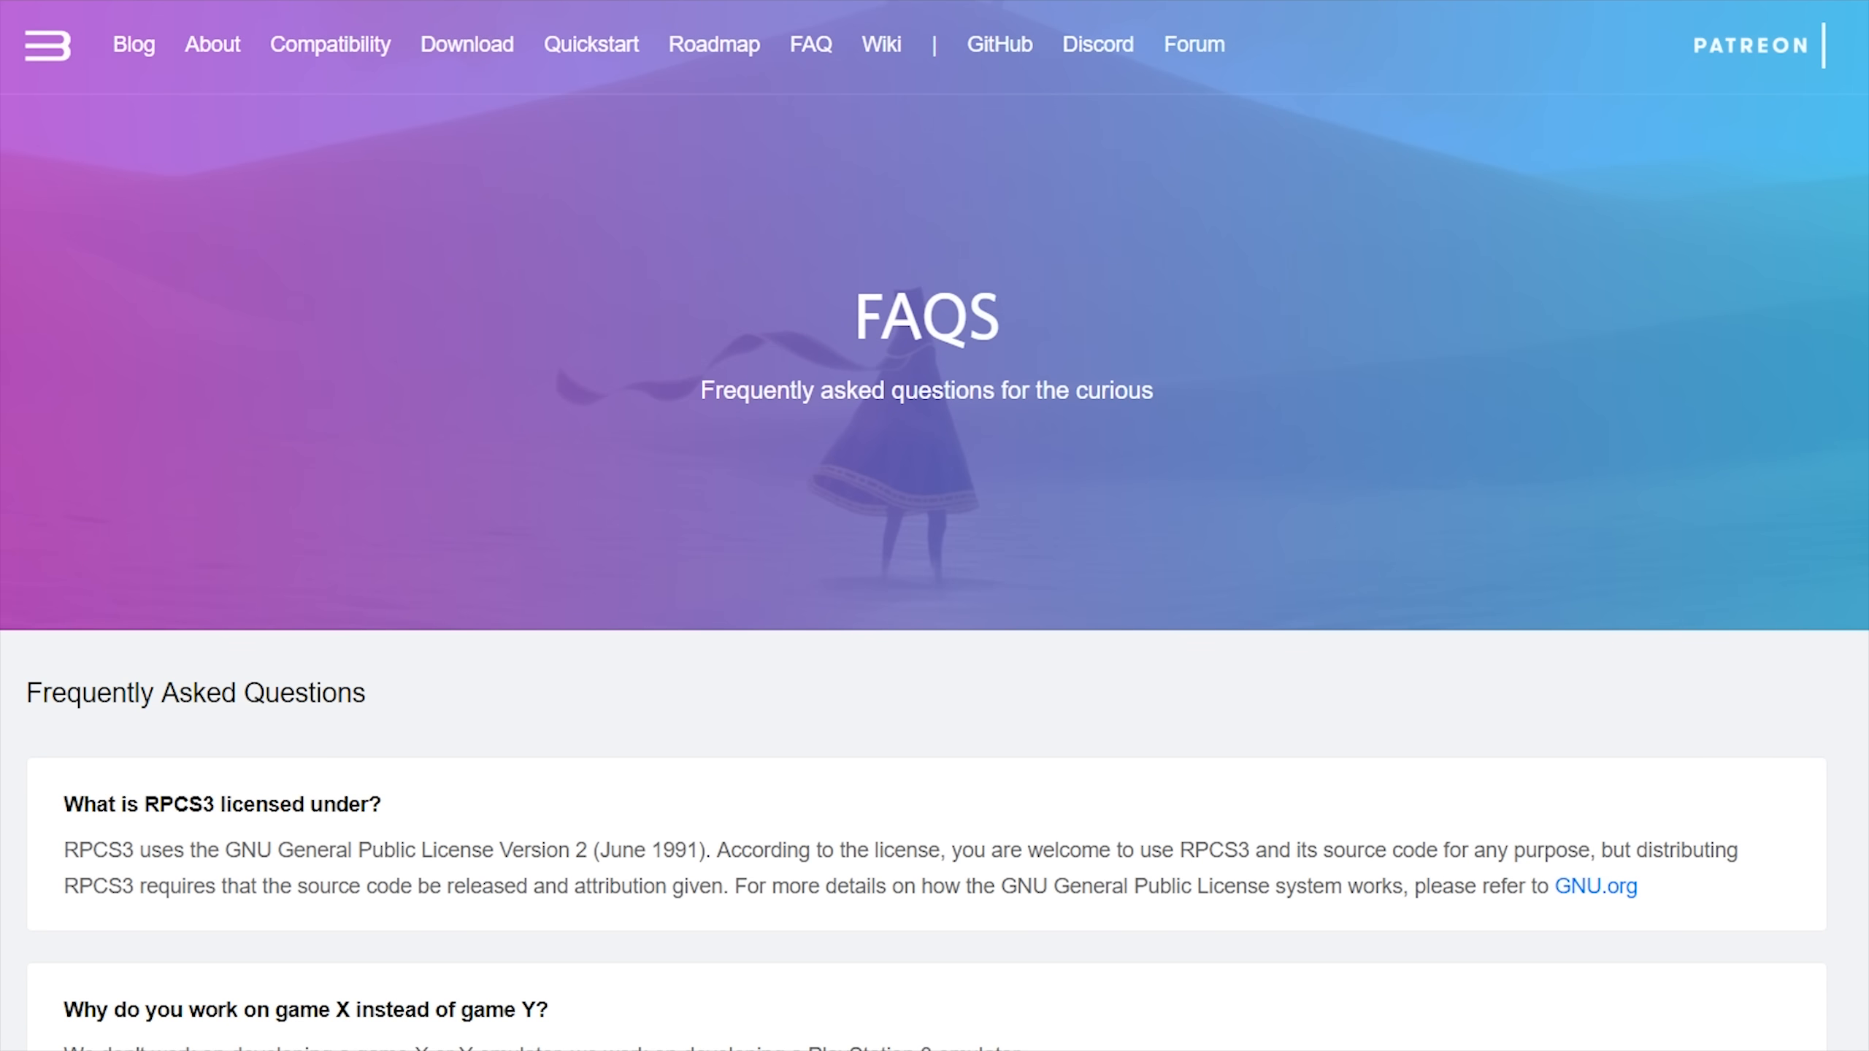
scroll(934, 526, "down", 10)
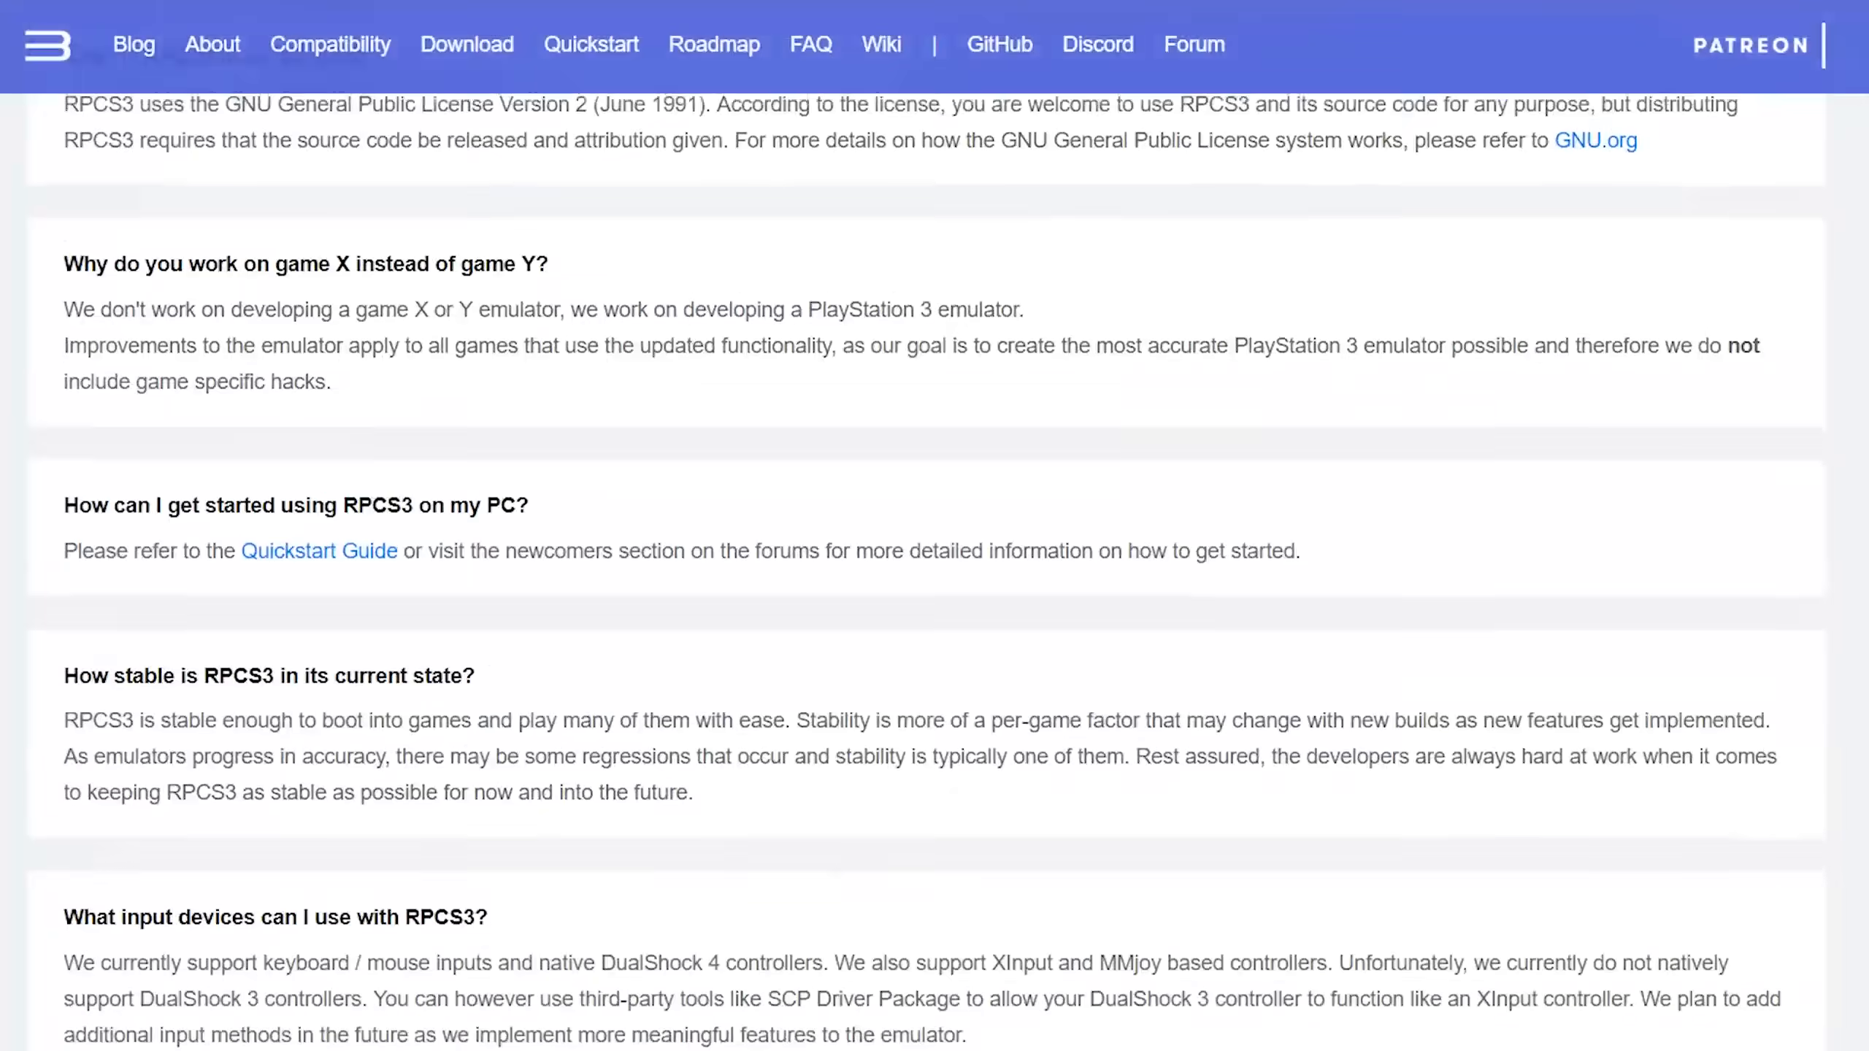
scroll(935, 525, "down", 12)
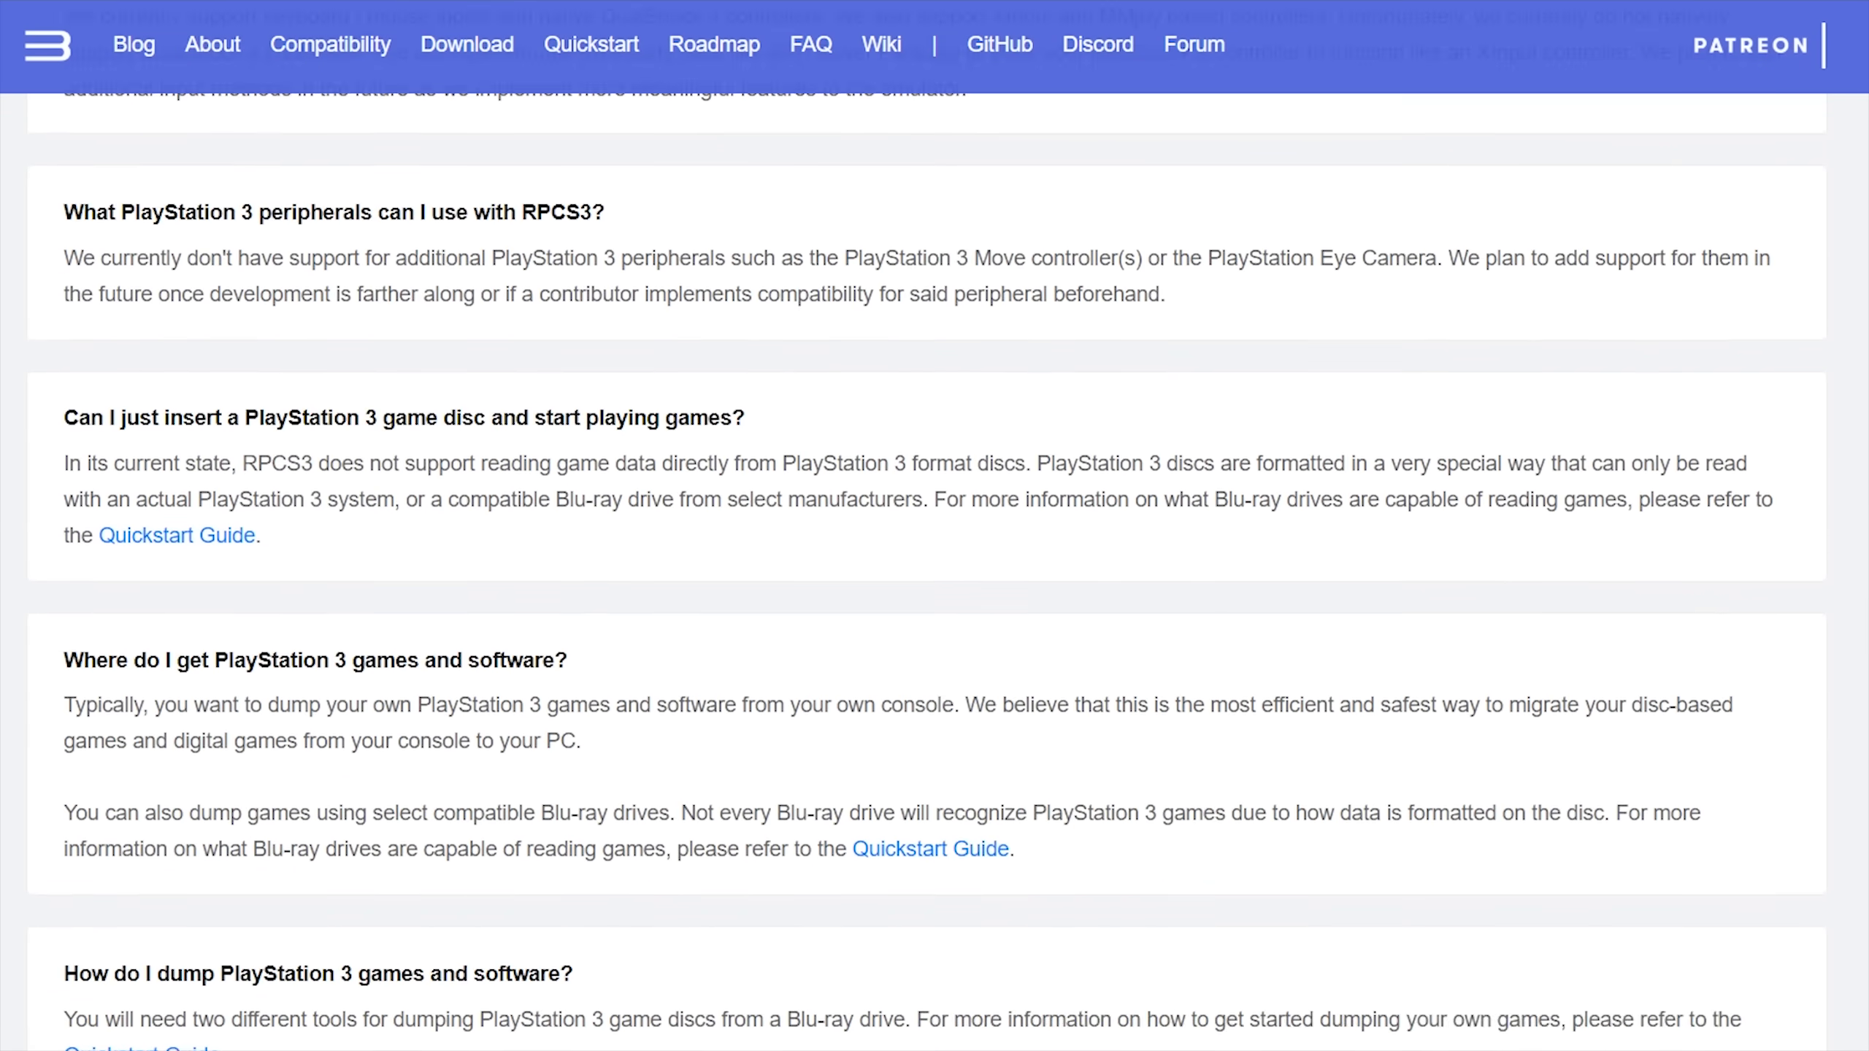
scroll(935, 526, "down", 13)
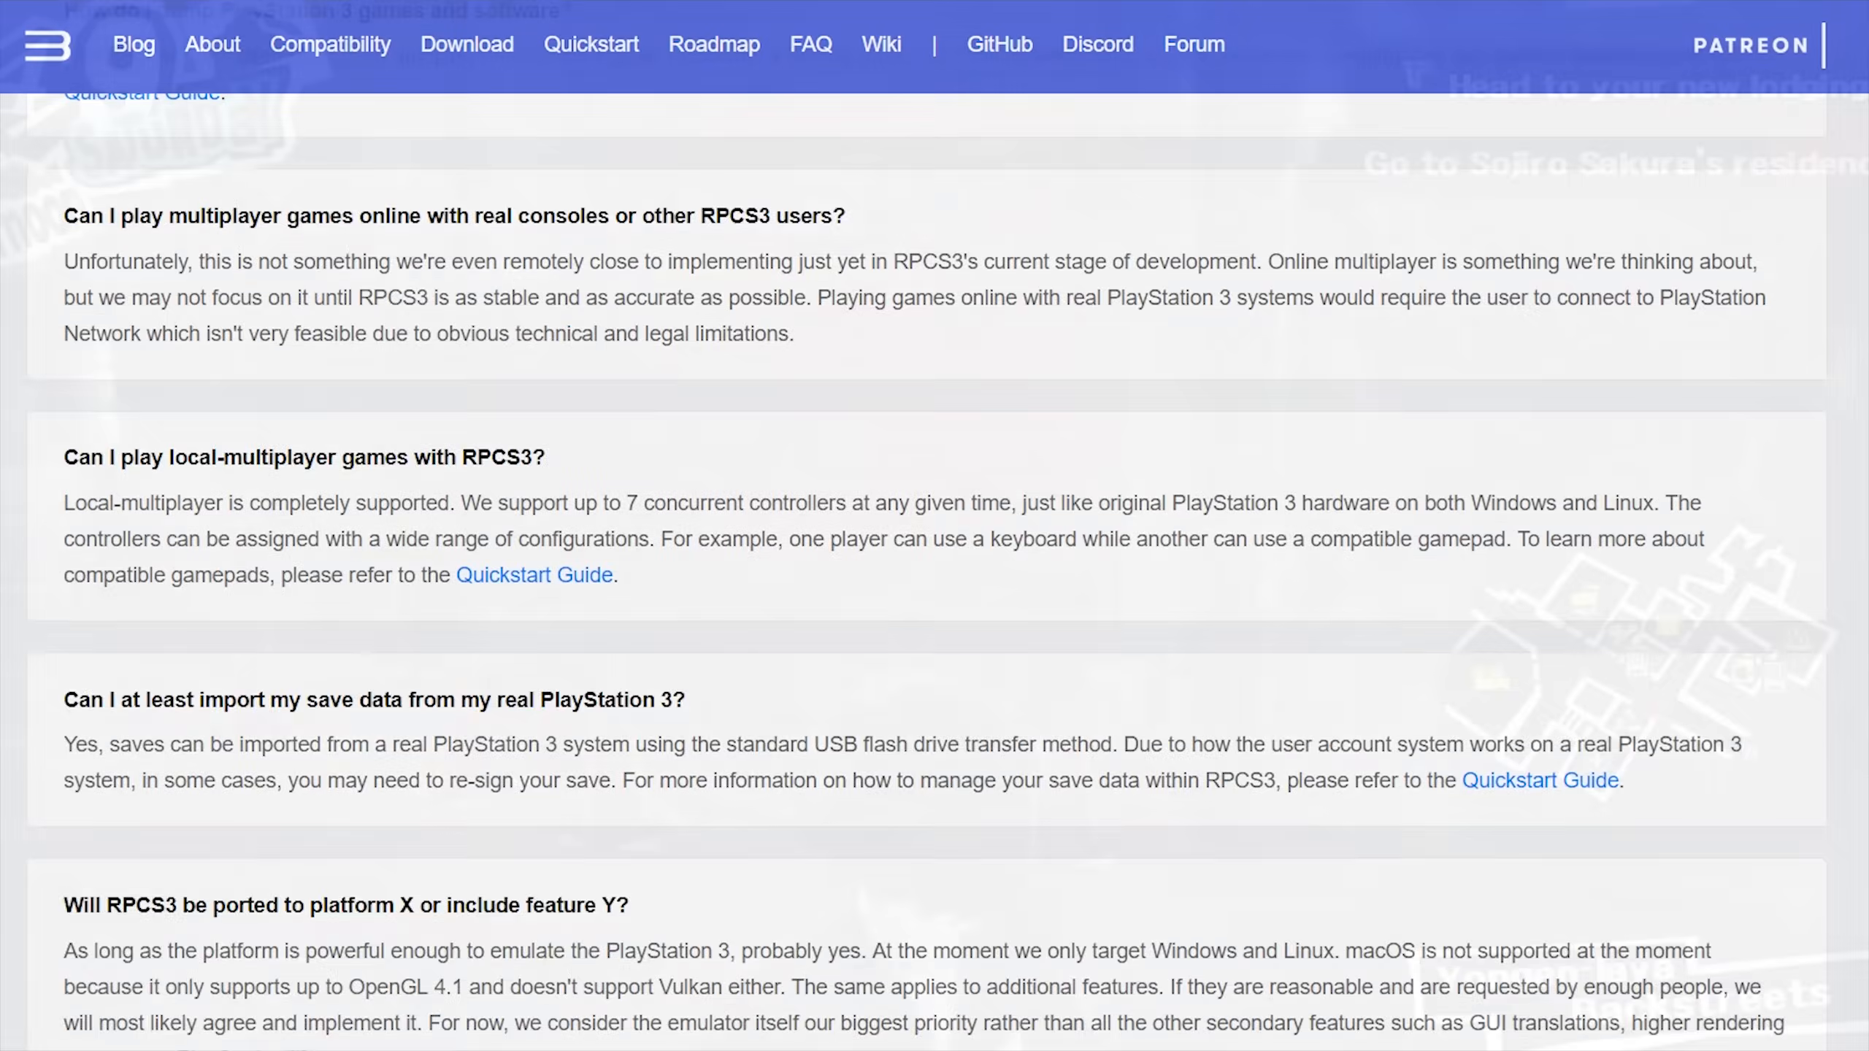
scroll(935, 525, "down", 13)
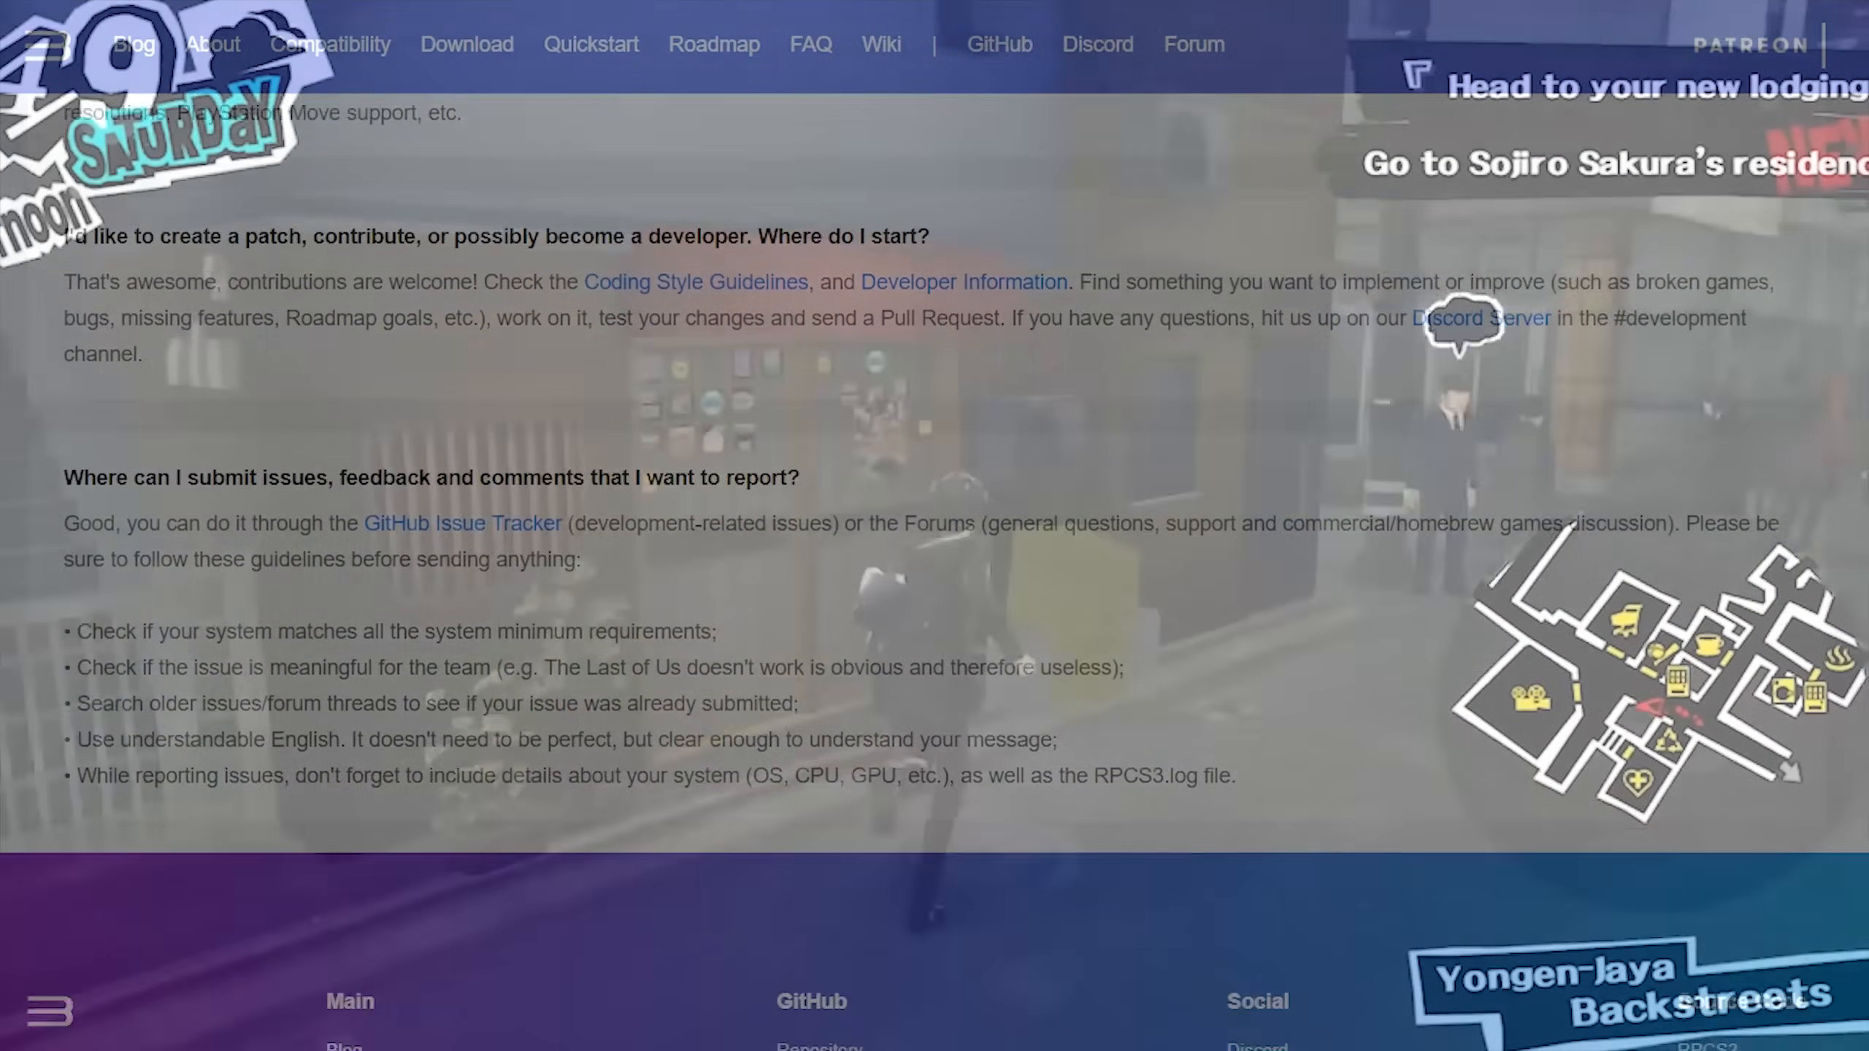